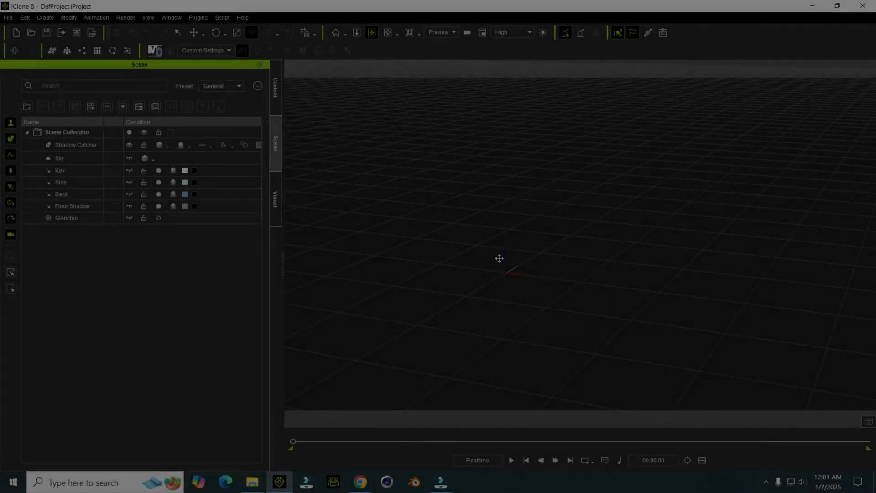
# Step: Look through the open asset folders westren town, Scrap Cars and Singles for scene-building props
pyautogui.moveTo(517, 238); pyautogui.dragTo(495, 240)
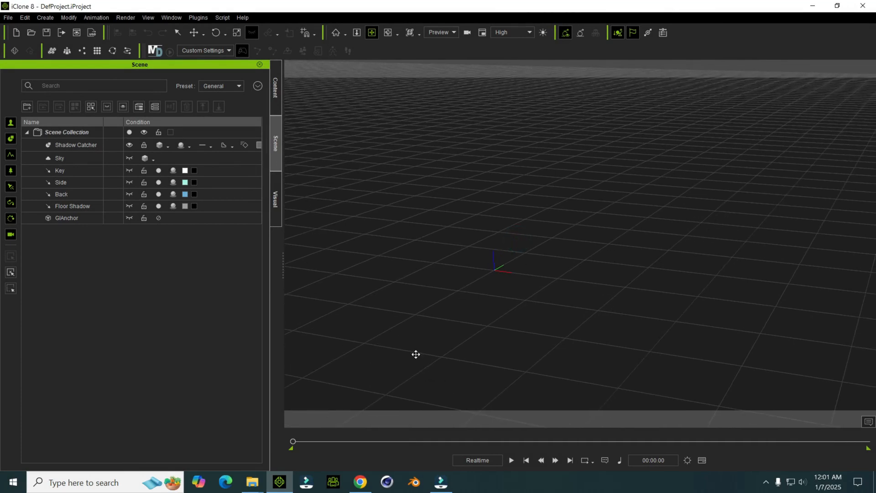
pyautogui.moveTo(257, 485)
pyautogui.click(53, 428)
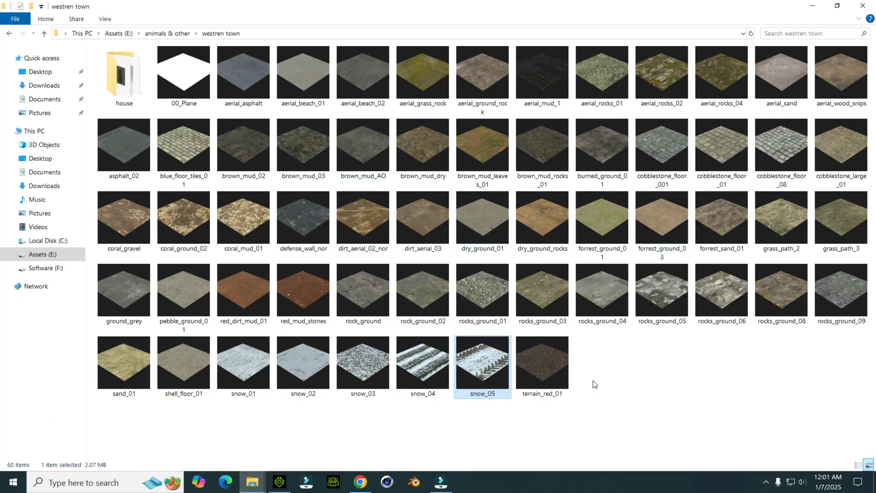
pyautogui.moveTo(252, 483)
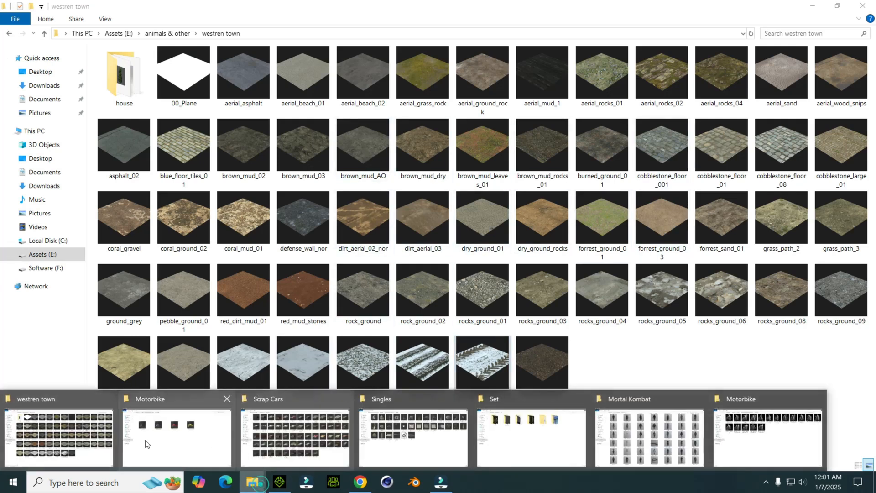
pyautogui.click(84, 436)
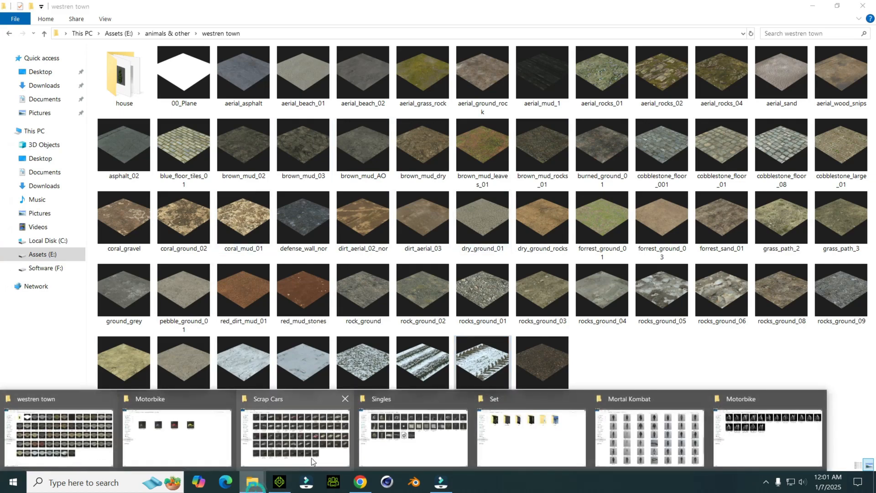
pyautogui.click(311, 462)
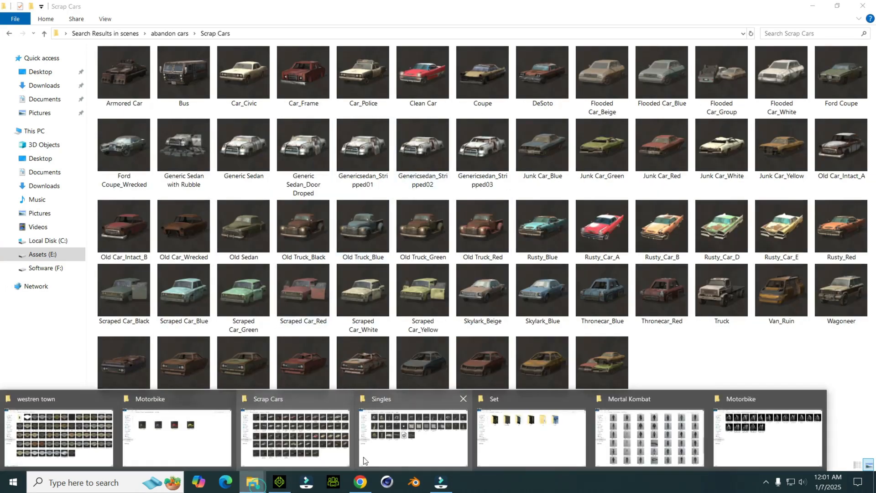
pyautogui.click(363, 461)
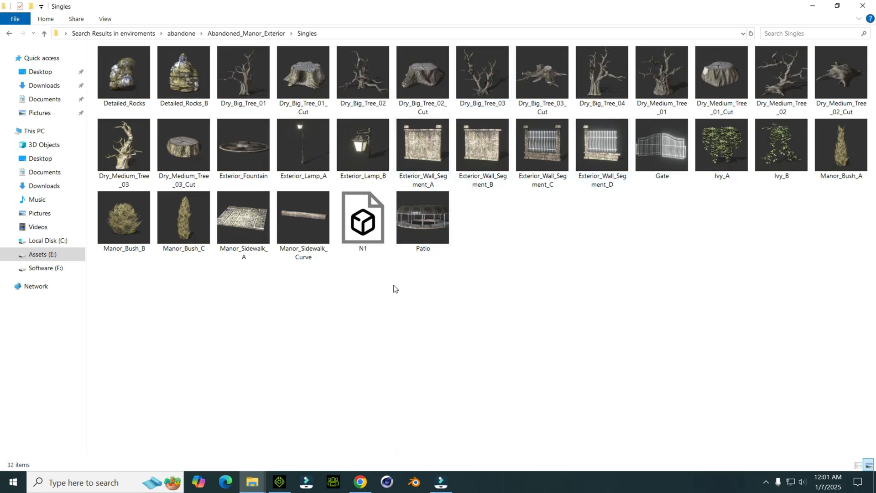
pyautogui.moveTo(254, 481)
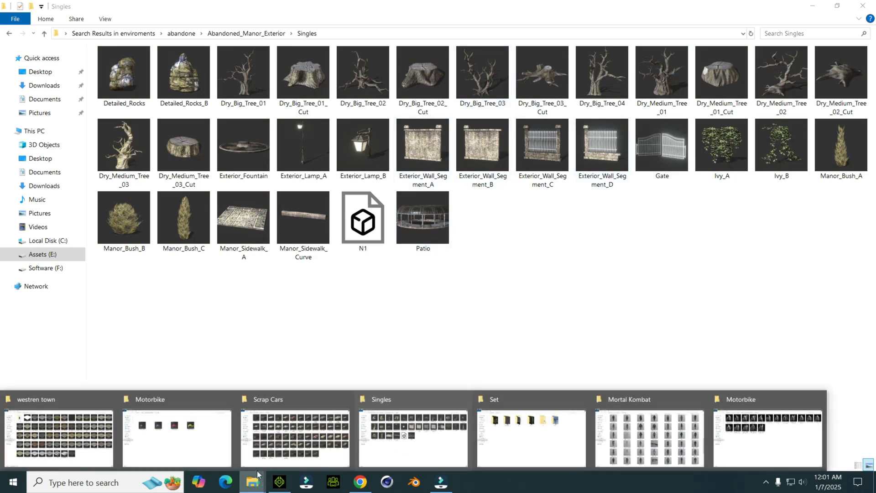
# Step: Add the aerial_mud_1 ground tile from the westren town folder to the iClone scene
pyautogui.click(39, 440)
pyautogui.click(702, 422)
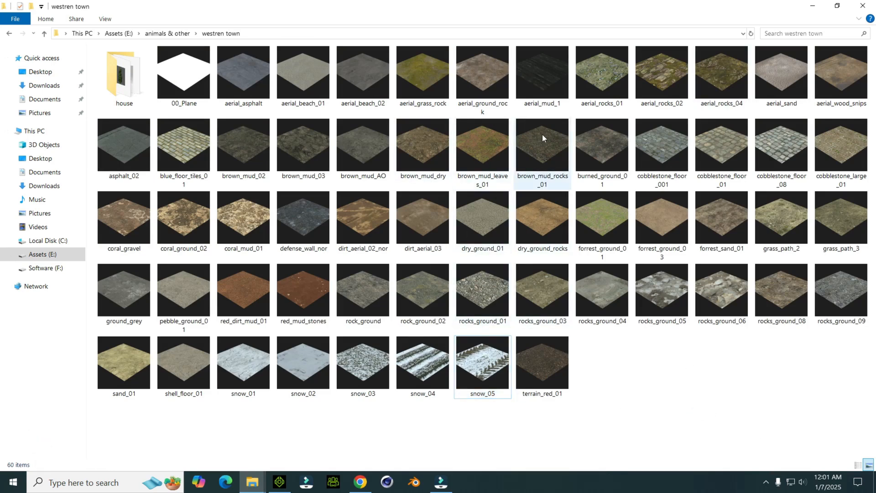
pyautogui.doubleClick(539, 106)
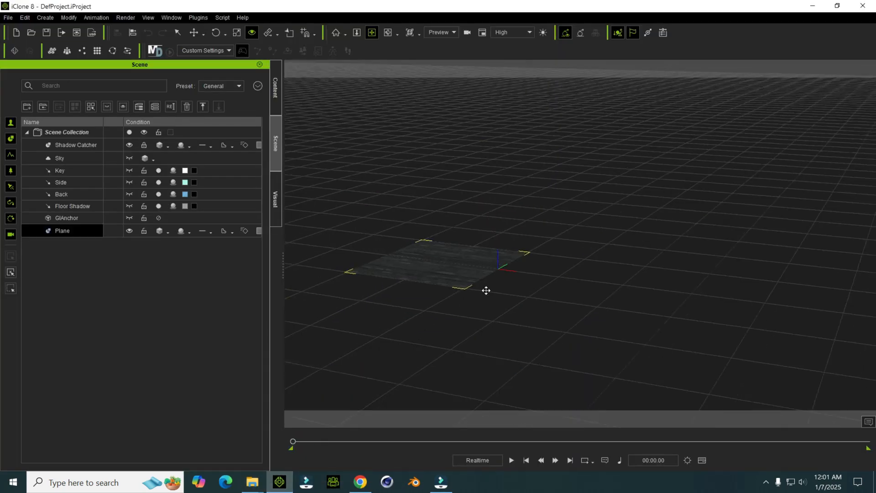
# Step: Duplicate the dark mud plane and place the copy edge to edge with the original to lengthen the ground
pyautogui.scroll(1, 495, 275)
pyautogui.moveTo(518, 283); pyautogui.dragTo(382, 205, button='right')
pyautogui.scroll(2, 488, 299)
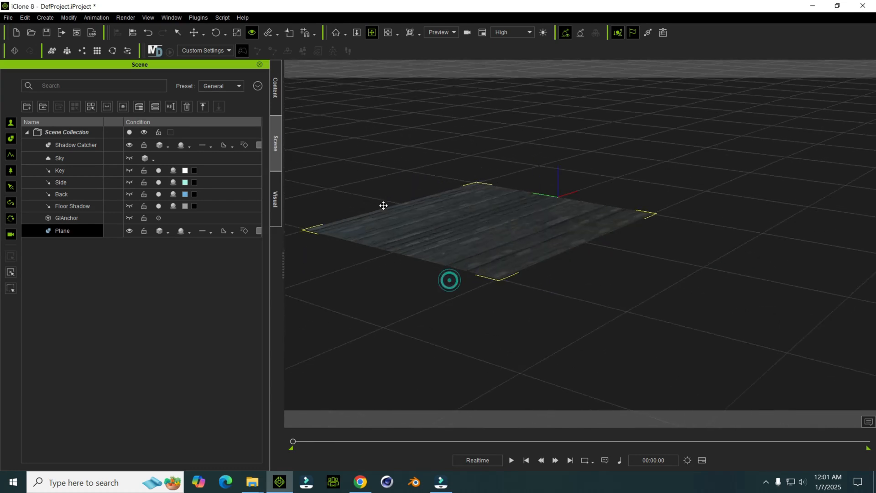
pyautogui.scroll(1, 381, 205)
pyautogui.moveTo(477, 216); pyautogui.dragTo(479, 244, button='middle')
pyautogui.scroll(-2, 479, 244)
pyautogui.press('w')
pyautogui.keyDown('ctrl'); pyautogui.moveTo(447, 226); pyautogui.dragTo(634, 300); pyautogui.keyUp('ctrl')
pyautogui.moveTo(633, 267); pyautogui.dragTo(629, 284)
pyautogui.moveTo(629, 283); pyautogui.dragTo(620, 270, button='middle')
pyautogui.moveTo(619, 270); pyautogui.dragTo(494, 263, button='right')
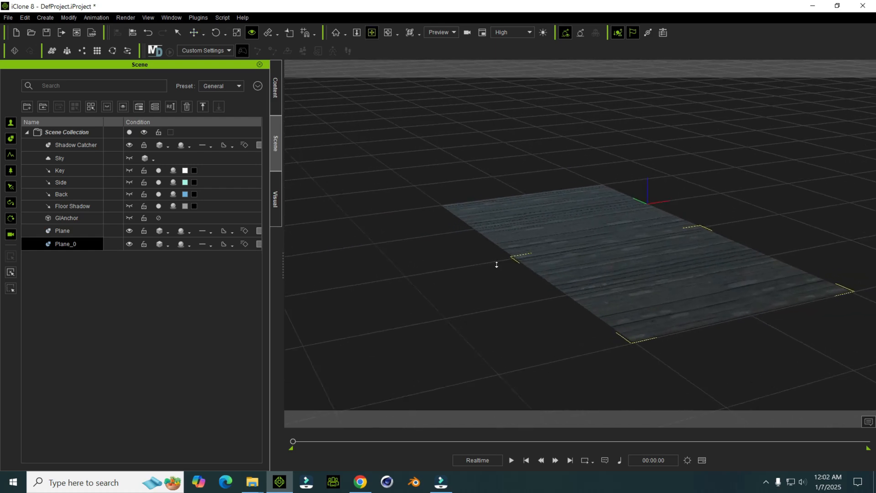
pyautogui.moveTo(502, 262); pyautogui.dragTo(477, 300, button='middle')
pyautogui.moveTo(478, 299); pyautogui.dragTo(725, 265, button='right')
pyautogui.scroll(-2, 587, 280)
pyautogui.moveTo(583, 282); pyautogui.dragTo(547, 300, button='middle')
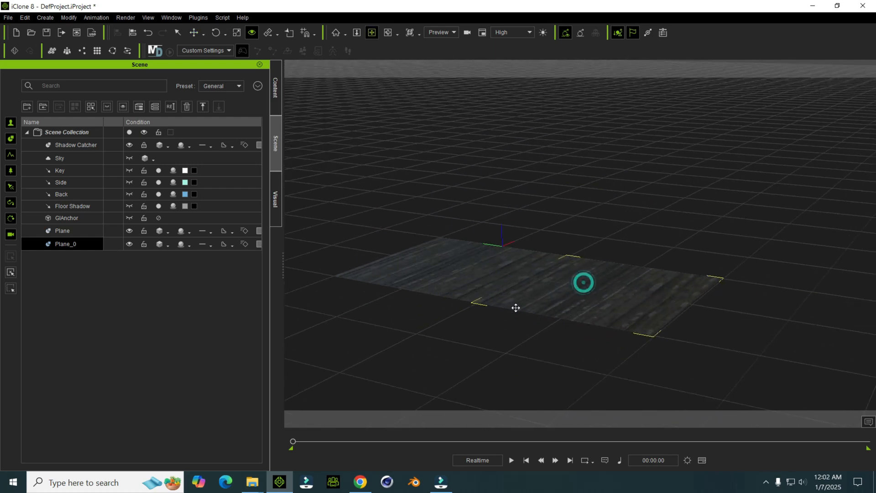
pyautogui.moveTo(553, 258); pyautogui.dragTo(587, 245, button='middle')
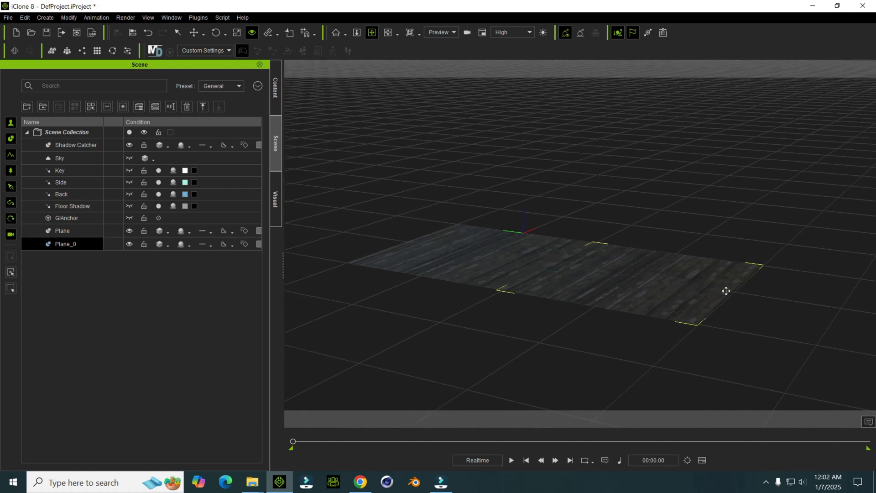
pyautogui.moveTo(653, 241); pyautogui.dragTo(679, 234, button='middle')
pyautogui.moveTo(678, 234); pyautogui.dragTo(588, 266, button='right')
pyautogui.moveTo(584, 245); pyautogui.dragTo(553, 251, button='middle')
pyautogui.scroll(1, 537, 264)
# Step: Add a brown dirt ground tile from the westren town folder beside the mud ground in iClone
pyautogui.moveTo(253, 487)
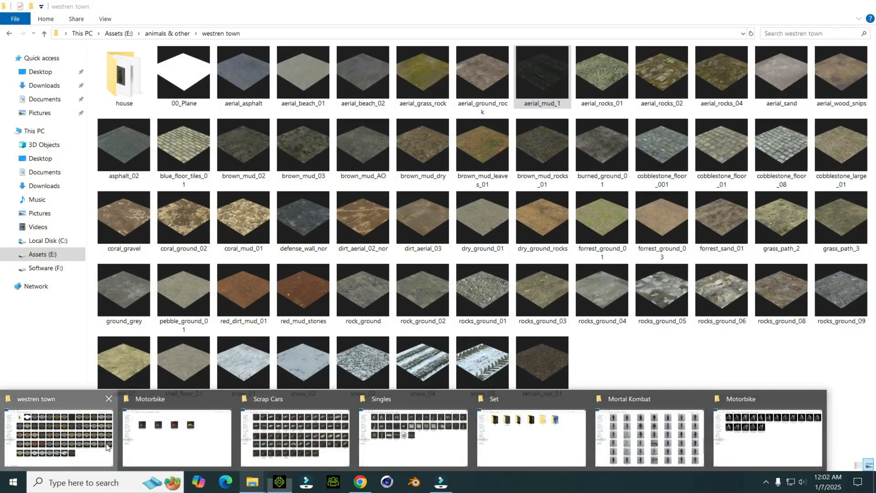
pyautogui.click(59, 437)
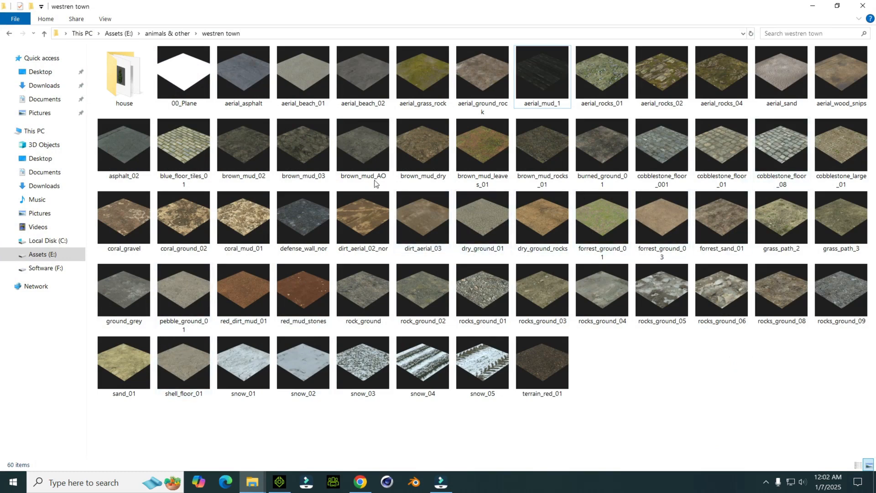
pyautogui.moveTo(371, 190); pyautogui.dragTo(389, 275)
pyautogui.scroll(2, 381, 264)
pyautogui.moveTo(382, 264); pyautogui.dragTo(424, 334, button='right')
pyautogui.scroll(3, 551, 319)
pyautogui.moveTo(551, 319); pyautogui.dragTo(459, 282, button='right')
# Step: Tilt the brown dirt plane up into a steep slope and move it to the end of the mud ground
pyautogui.scroll(-2, 459, 281)
pyautogui.press('e')
pyautogui.moveTo(518, 234); pyautogui.dragTo(523, 244)
pyautogui.press('w')
pyautogui.scroll(1, 492, 106)
pyautogui.scroll(1, 492, 105)
pyautogui.moveTo(511, 105)
pyautogui.mouseDown(button='right')
pyautogui.moveTo(489, 209)
pyautogui.moveTo(507, 200)
pyautogui.mouseUp(button='right')
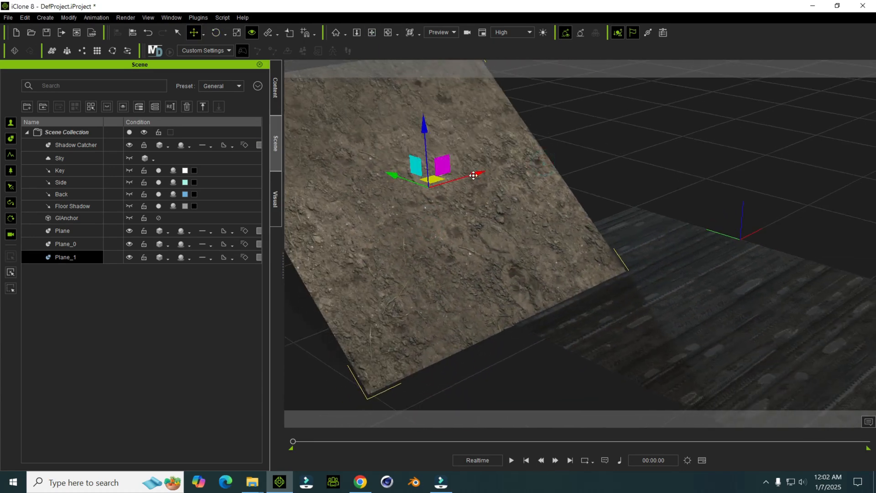
pyautogui.moveTo(473, 175); pyautogui.dragTo(589, 124)
pyautogui.moveTo(515, 142); pyautogui.dragTo(448, 133)
pyautogui.moveTo(477, 152); pyautogui.dragTo(479, 233, button='middle')
# Step: Fine-tune the dirt slope's tilt and position so its lower edge meets the edge of the mud ground
pyautogui.press('e')
pyautogui.moveTo(513, 225); pyautogui.dragTo(513, 223)
pyautogui.press('w')
pyautogui.moveTo(473, 186); pyautogui.dragTo(474, 178)
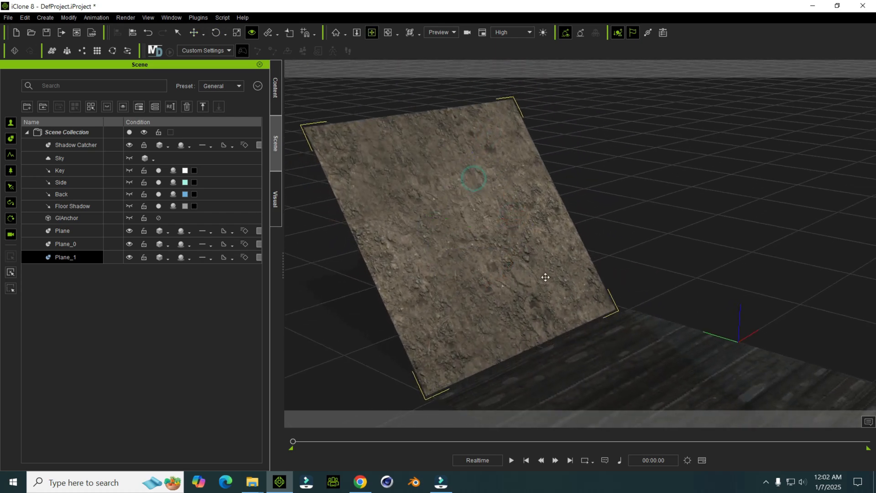
pyautogui.moveTo(543, 268); pyautogui.dragTo(523, 212, button='right')
pyautogui.moveTo(404, 183); pyautogui.dragTo(439, 210)
pyautogui.moveTo(521, 182); pyautogui.dragTo(513, 183)
pyautogui.moveTo(476, 271); pyautogui.dragTo(479, 159, button='right')
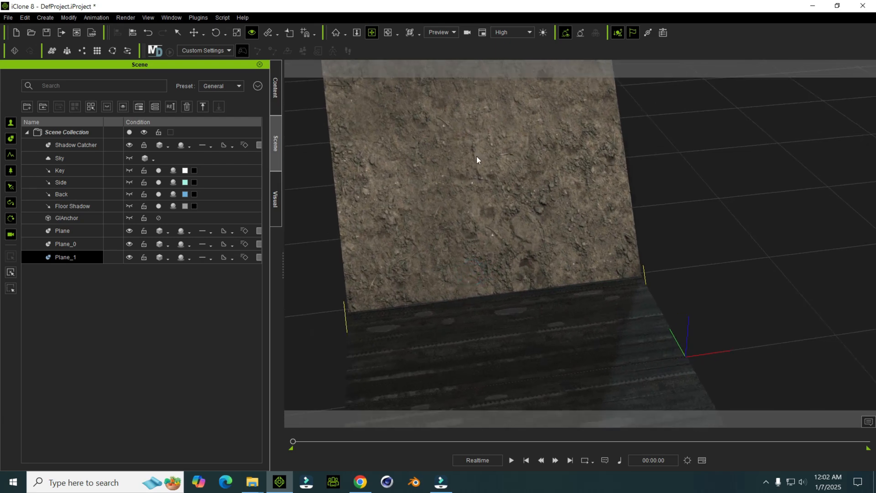
pyautogui.moveTo(485, 167); pyautogui.dragTo(485, 168)
# Step: Duplicate the dirt slope and place the copy at the opposite end of the mud ground
pyautogui.scroll(-2, 501, 242)
pyautogui.moveTo(501, 242); pyautogui.dragTo(518, 247, button='right')
pyautogui.moveTo(518, 247); pyautogui.dragTo(419, 230, button='middle')
pyautogui.moveTo(419, 231); pyautogui.dragTo(392, 212, button='right')
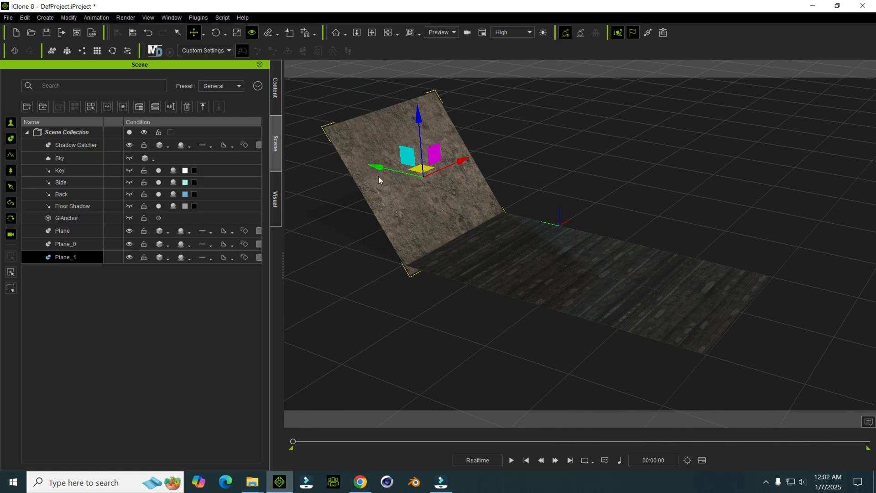
pyautogui.keyDown('ctrl'); pyautogui.moveTo(380, 168); pyautogui.dragTo(634, 256); pyautogui.keyUp('ctrl')
pyautogui.moveTo(648, 329); pyautogui.dragTo(483, 290, button='middle')
pyautogui.moveTo(483, 289); pyautogui.dragTo(525, 257, button='right')
pyautogui.moveTo(525, 258); pyautogui.dragTo(533, 248, button='middle')
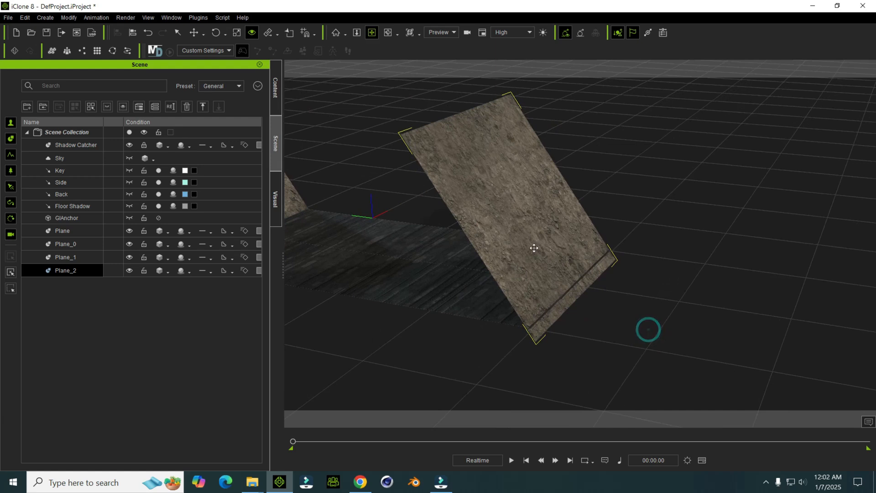
# Step: Rotate the copied slope to lean outward and align its lower edge with the far end of the ground
pyautogui.press('e')
pyautogui.moveTo(565, 198); pyautogui.dragTo(583, 226)
pyautogui.press('w')
pyautogui.moveTo(466, 197); pyautogui.dragTo(542, 239)
pyautogui.moveTo(548, 244); pyautogui.dragTo(622, 215, button='right')
pyautogui.press('e')
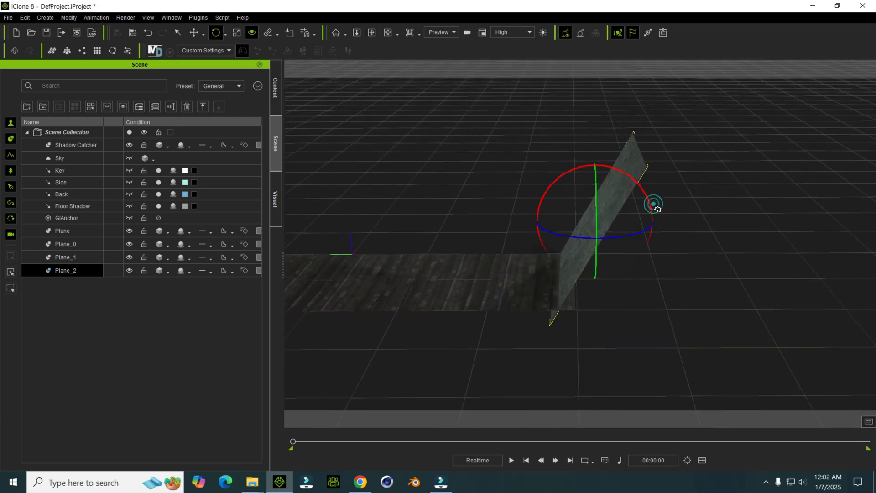
pyautogui.moveTo(653, 203); pyautogui.dragTo(655, 209)
pyautogui.press('w')
pyautogui.moveTo(534, 222); pyautogui.dragTo(552, 229)
pyautogui.scroll(-2, 520, 242)
pyautogui.moveTo(429, 266); pyautogui.dragTo(391, 313, button='right')
pyautogui.moveTo(494, 297); pyautogui.dragTo(337, 331, button='right')
pyautogui.moveTo(453, 263); pyautogui.dragTo(428, 307, button='middle')
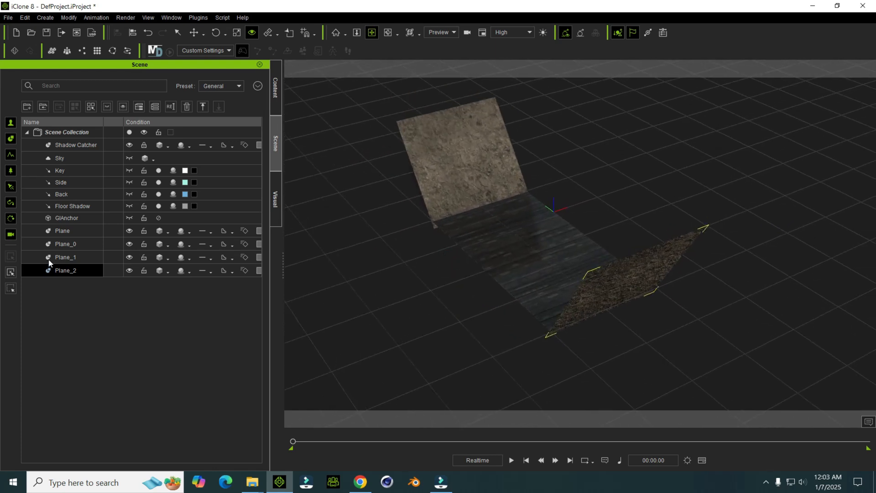
pyautogui.click(71, 243)
pyautogui.keyDown('shift'); pyautogui.click(78, 269); pyautogui.keyUp('shift')
pyautogui.scroll(-4, 608, 205)
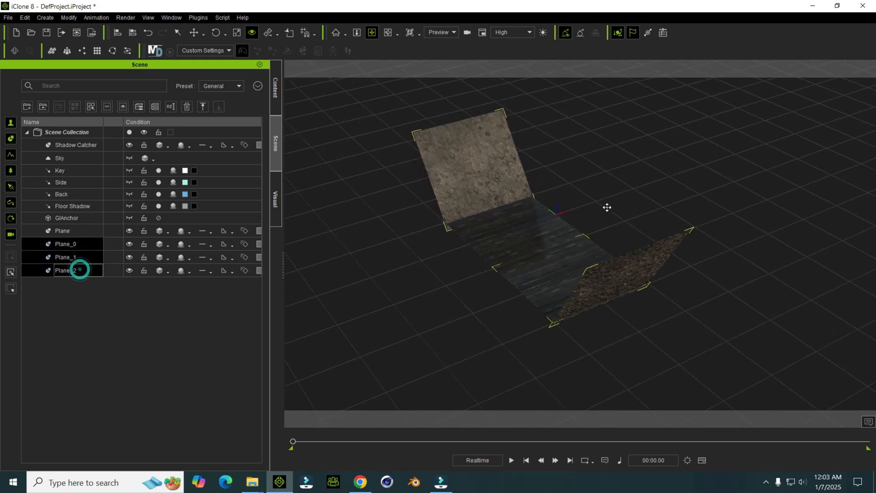
pyautogui.press('w')
pyautogui.scroll(2, 586, 220)
pyautogui.scroll(-2, 582, 226)
pyautogui.scroll(2, 579, 229)
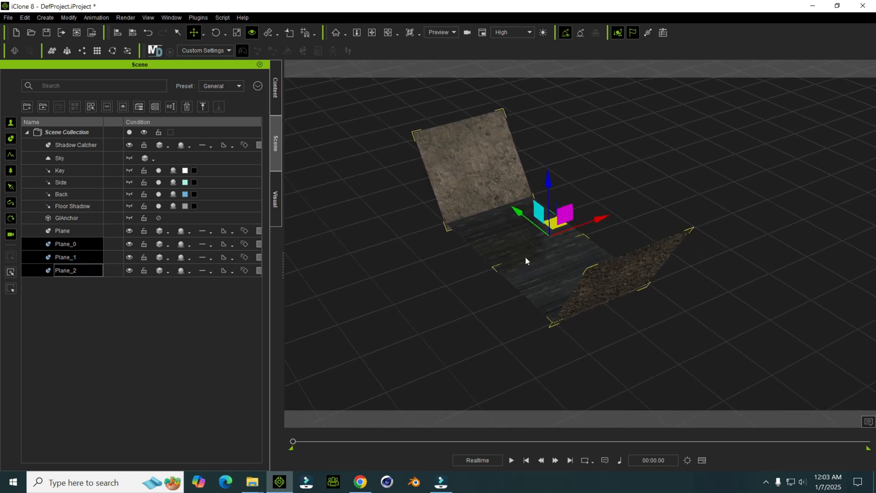
pyautogui.scroll(-4, 549, 270)
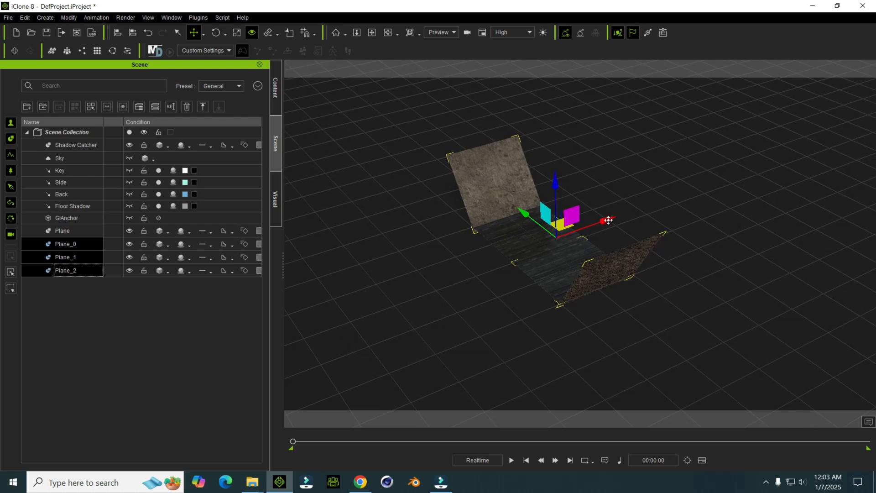
pyautogui.keyDown('shift'); pyautogui.moveTo(612, 219); pyautogui.dragTo(553, 239); pyautogui.keyUp('shift')
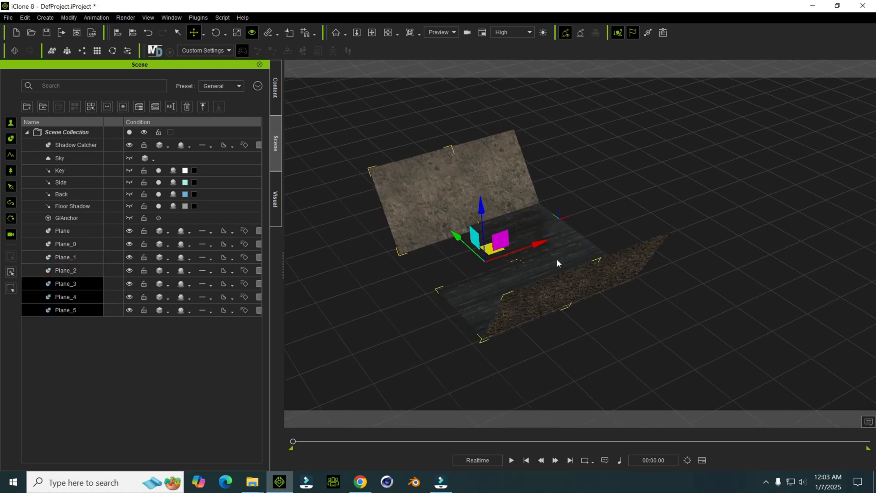
pyautogui.hotkey('ctrl', 'z')
# Step: Select the four planes from Plane to Plane_2 and duplicate the section sideways beside the original
pyautogui.click(84, 230)
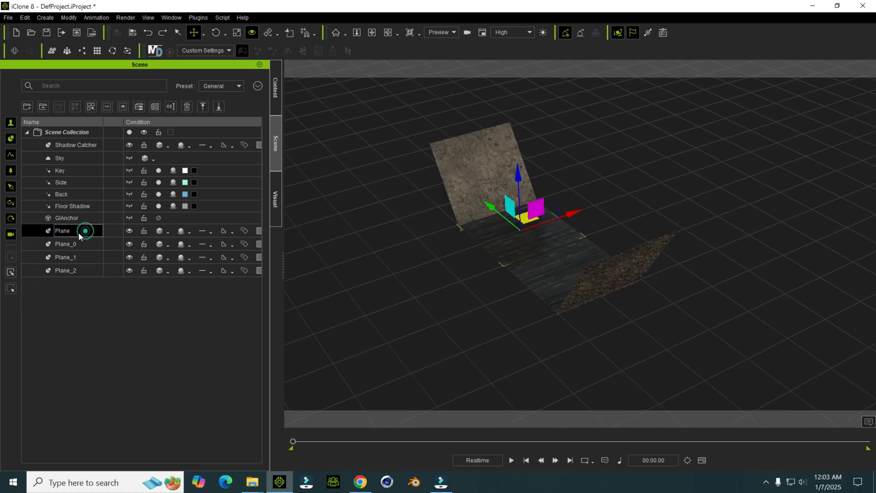
pyautogui.keyDown('ctrl'); pyautogui.click(64, 243); pyautogui.keyUp('ctrl')
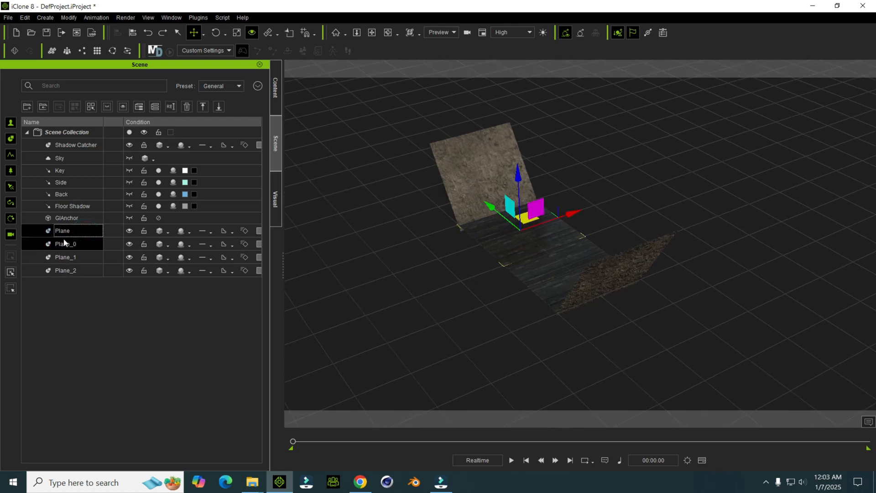
pyautogui.keyDown('shift'); pyautogui.click(68, 271); pyautogui.keyUp('shift')
pyautogui.keyDown('ctrl'); pyautogui.moveTo(593, 221); pyautogui.dragTo(516, 246); pyautogui.keyUp('ctrl')
pyautogui.moveTo(516, 247); pyautogui.dragTo(554, 258, button='right')
pyautogui.moveTo(555, 257); pyautogui.dragTo(546, 262, button='middle')
pyautogui.moveTo(545, 263); pyautogui.dragTo(466, 222, button='right')
pyautogui.scroll(3, 568, 279)
pyautogui.scroll(2, 466, 222)
pyautogui.moveTo(466, 221); pyautogui.dragTo(437, 201, button='middle')
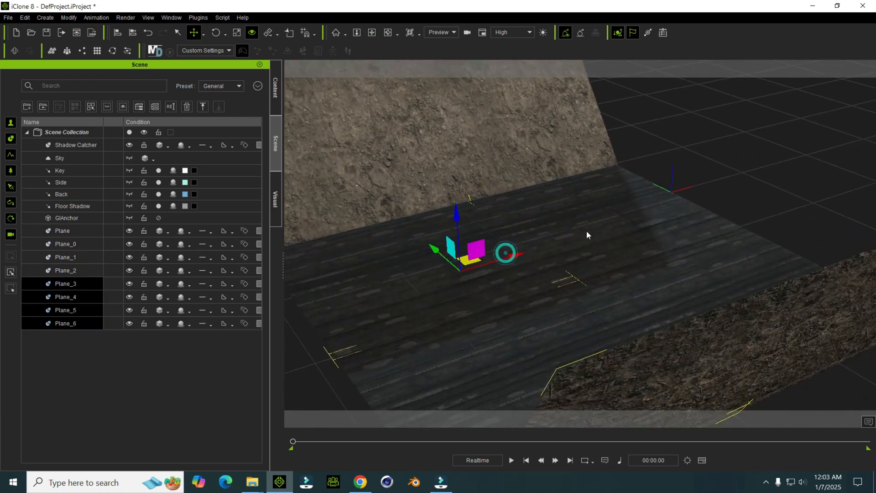
# Step: Align the duplicated four-plane section so its seam meets the original ground and slopes
pyautogui.moveTo(509, 254); pyautogui.dragTo(493, 277, button='right')
pyautogui.moveTo(549, 259); pyautogui.dragTo(593, 174, button='middle')
pyautogui.scroll(3, 592, 174)
pyautogui.moveTo(593, 174); pyautogui.dragTo(535, 250, button='right')
pyautogui.scroll(3, 536, 250)
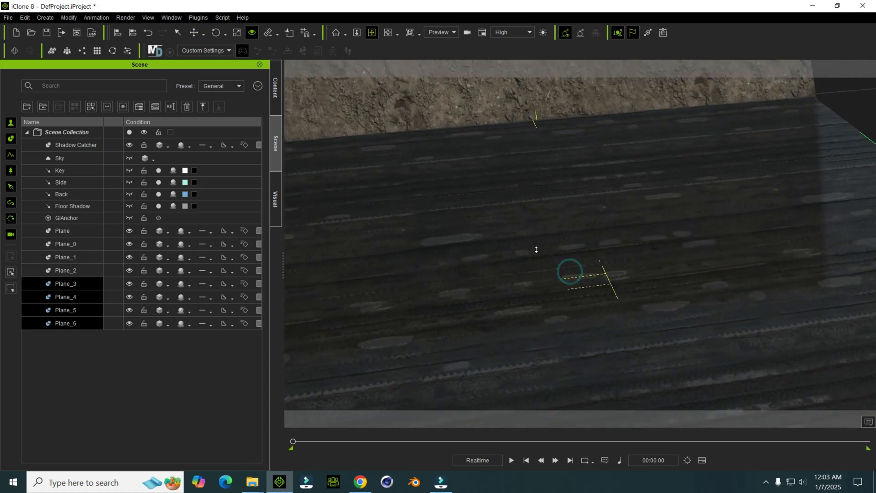
pyautogui.moveTo(536, 250); pyautogui.dragTo(481, 214, button='middle')
pyautogui.scroll(-3, 524, 215)
pyautogui.moveTo(435, 200)
pyautogui.mouseDown()
pyautogui.moveTo(417, 202)
pyautogui.moveTo(434, 204)
pyautogui.mouseUp()
pyautogui.scroll(-3, 472, 316)
pyautogui.scroll(-6, 472, 316)
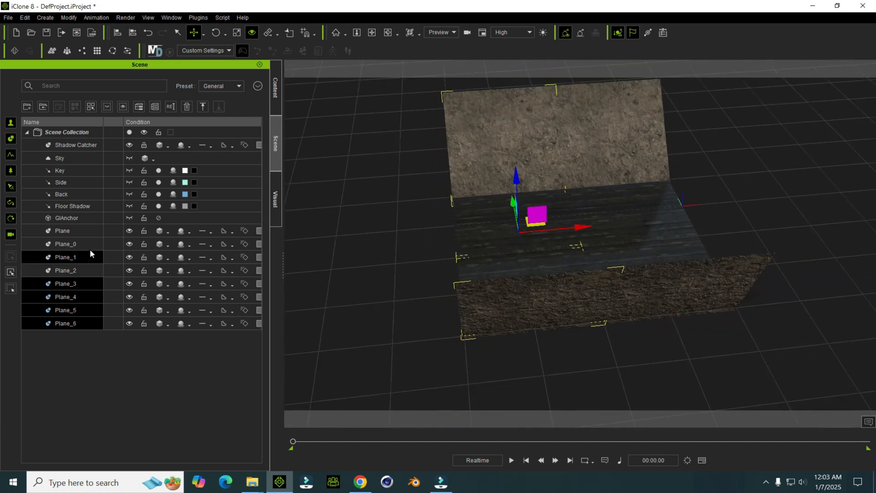
# Step: Select the eight planes from Plane to Plane_6 and duplicate them sideways to extend the sloped road section
pyautogui.scroll(-3, 409, 248)
pyautogui.moveTo(408, 248); pyautogui.dragTo(444, 219, button='right')
pyautogui.scroll(-2, 444, 219)
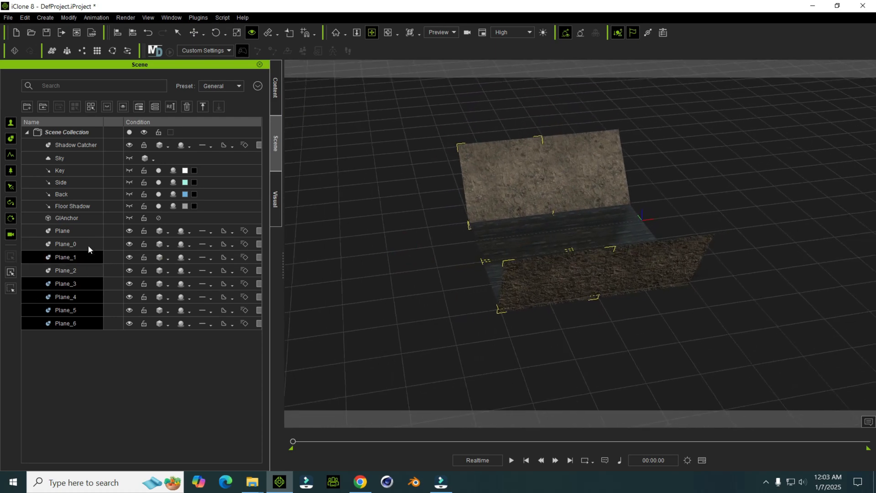
pyautogui.click(82, 229)
pyautogui.keyDown('shift'); pyautogui.click(68, 322); pyautogui.keyUp('shift')
pyautogui.press('w')
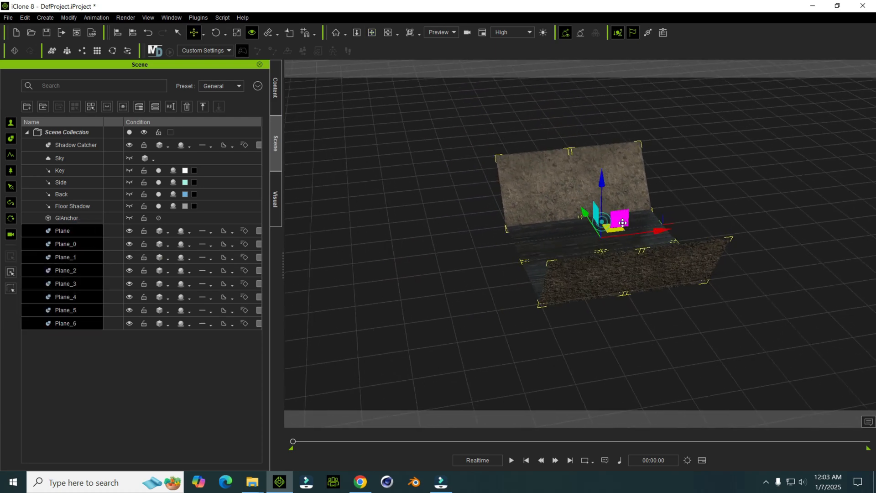
pyautogui.keyDown('shift'); pyautogui.moveTo(638, 239); pyautogui.dragTo(507, 251); pyautogui.keyUp('shift')
pyautogui.scroll(-1, 516, 238)
pyautogui.scroll(1, 484, 272)
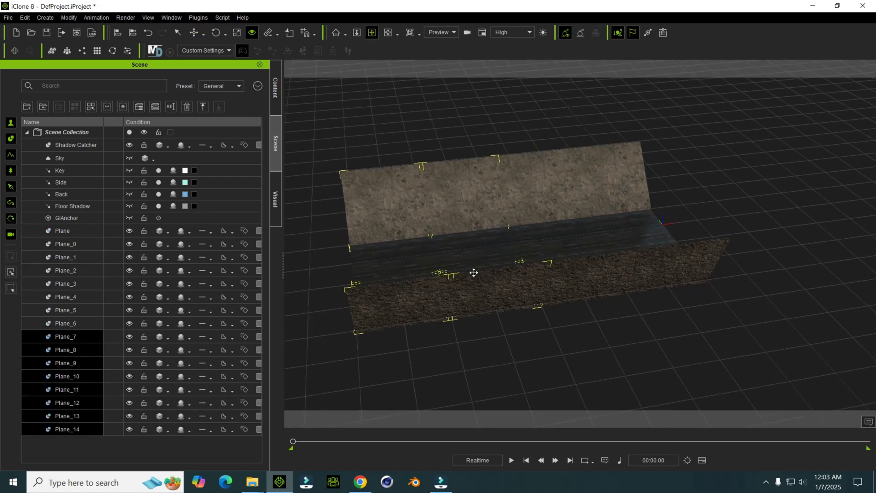
# Step: Select all sixteen planes from Plane to Plane_14 and duplicate them further along the road's length
pyautogui.click(78, 233)
pyautogui.keyDown('shift'); pyautogui.click(84, 429); pyautogui.keyUp('shift')
pyautogui.moveTo(511, 249); pyautogui.dragTo(364, 250, button='right')
pyautogui.press('w')
pyautogui.keyDown('ctrl'); pyautogui.moveTo(674, 252); pyautogui.dragTo(474, 223); pyautogui.keyUp('ctrl')
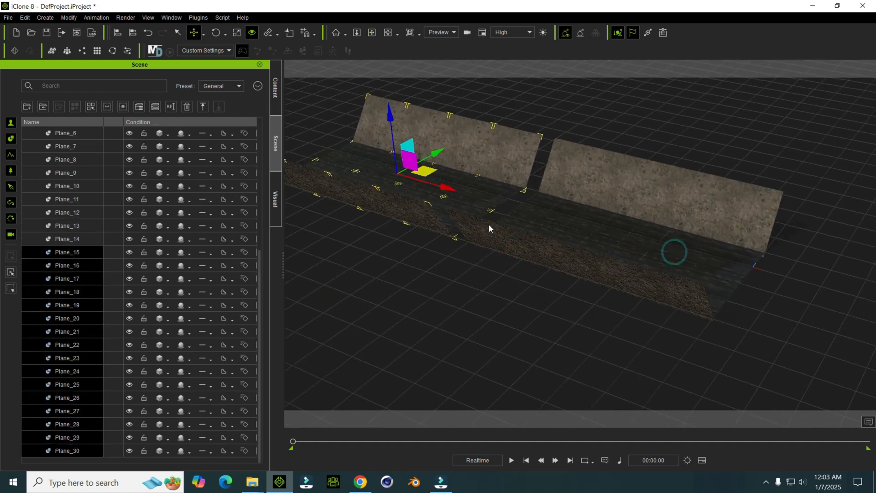
# Step: Move the duplicated sixteen-plane section against the original to close the gap between them
pyautogui.moveTo(456, 196); pyautogui.dragTo(508, 252, button='middle')
pyautogui.moveTo(508, 252); pyautogui.dragTo(470, 284, button='right')
pyautogui.moveTo(469, 245); pyautogui.dragTo(481, 262)
pyautogui.press('w')
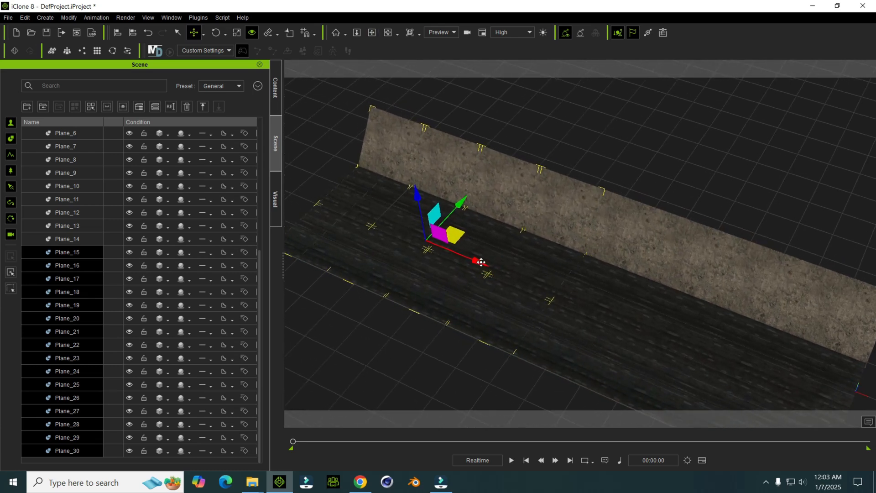
pyautogui.scroll(-1, 573, 350)
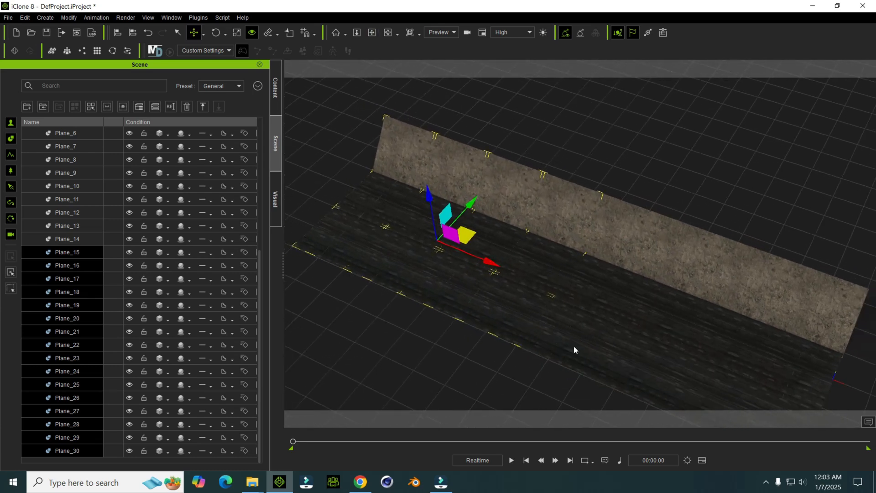
pyautogui.moveTo(573, 347); pyautogui.dragTo(565, 318, button='middle')
pyautogui.scroll(5, 61, 278)
pyautogui.click(85, 233)
pyautogui.scroll(-3, 91, 368)
pyautogui.scroll(-2, 91, 369)
pyautogui.click(70, 449)
pyautogui.scroll(-2, 314, 364)
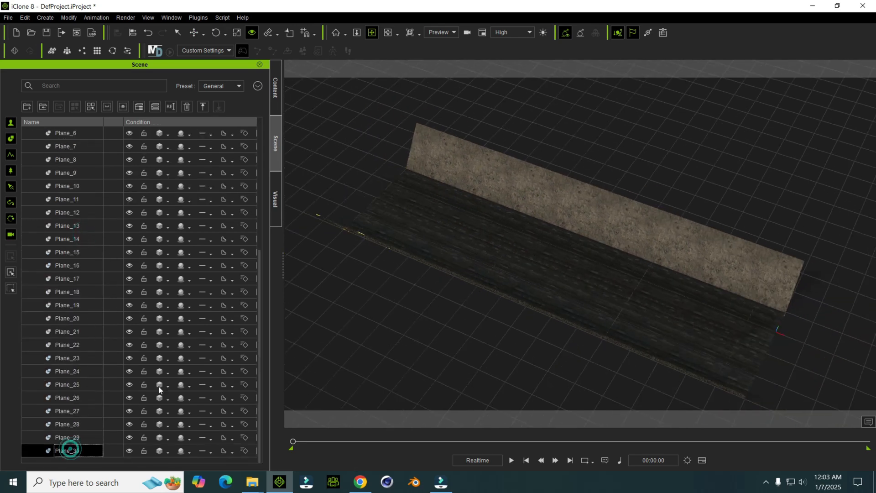
# Step: Select all planes from Plane to Plane_30 and duplicate the whole section to extend the road's length
pyautogui.scroll(5, 74, 377)
pyautogui.click(70, 231)
pyautogui.scroll(-5, 93, 303)
pyautogui.click(69, 385)
pyautogui.click(76, 332)
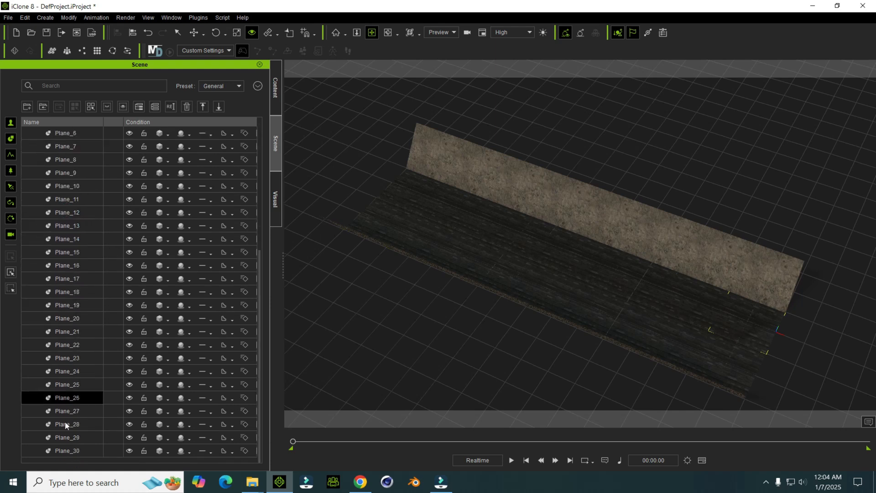
pyautogui.keyDown('shift'); pyautogui.click(70, 451); pyautogui.keyUp('shift')
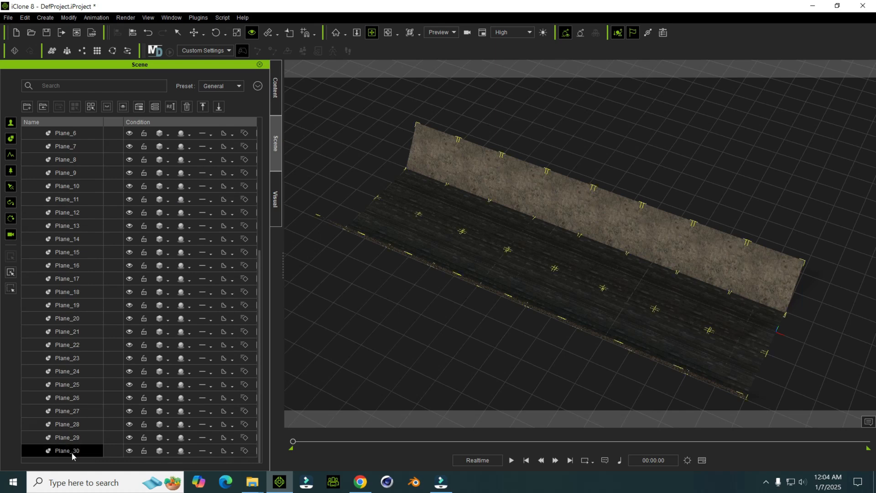
pyautogui.moveTo(483, 225); pyautogui.dragTo(500, 250, button='middle')
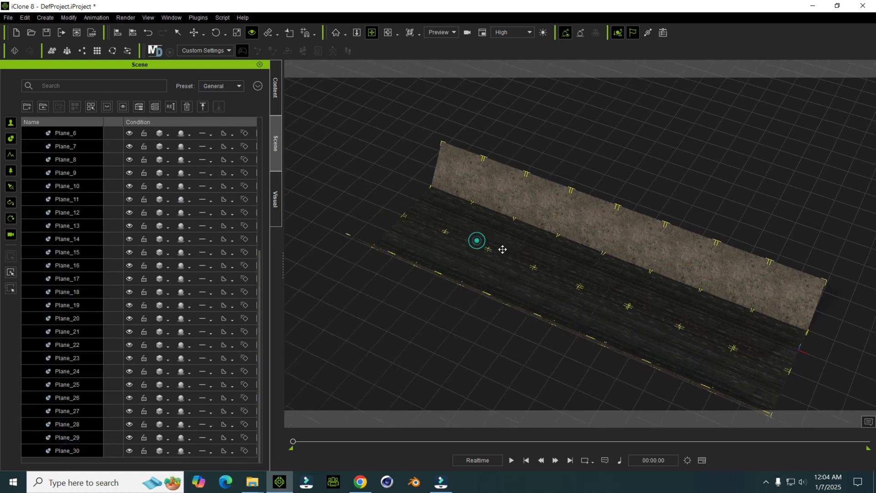
pyautogui.moveTo(500, 250); pyautogui.dragTo(542, 265, button='right')
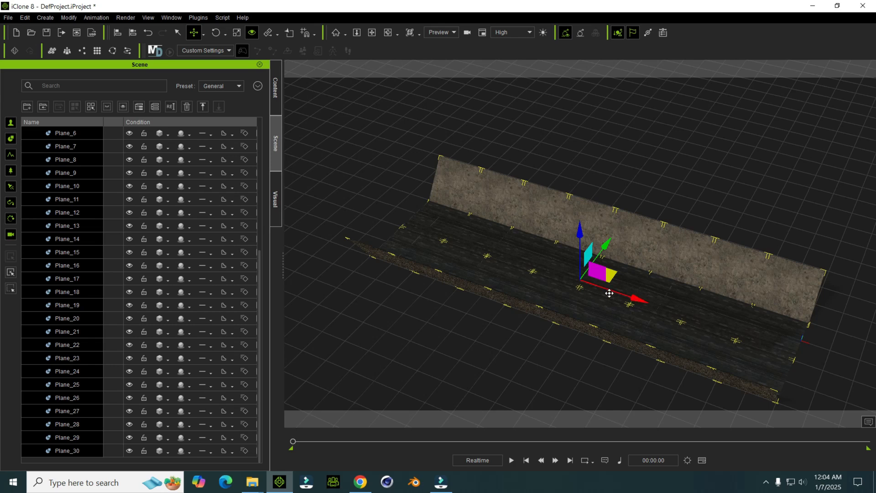
pyautogui.moveTo(384, 235); pyautogui.dragTo(498, 266, button='right')
pyautogui.moveTo(522, 271); pyautogui.dragTo(495, 276)
pyautogui.scroll(-1, 580, 312)
pyautogui.moveTo(580, 312); pyautogui.dragTo(464, 277, button='right')
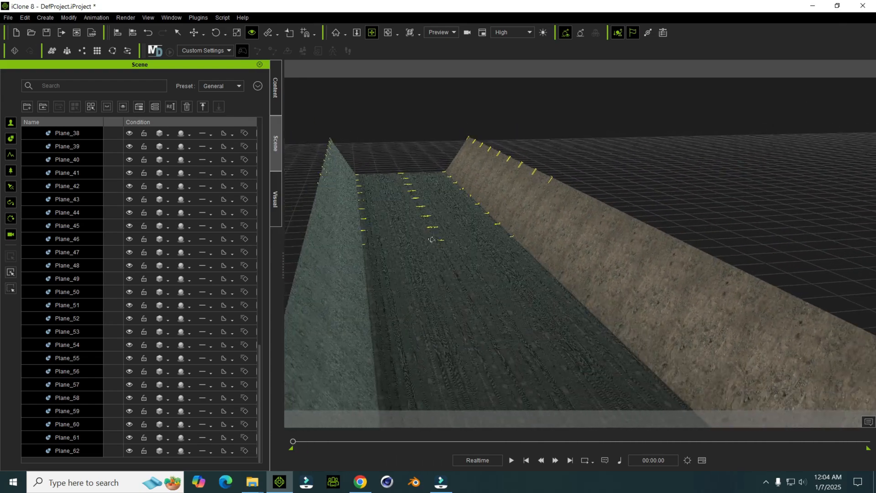
# Step: Select all planes from Plane to Plane_62 and group them in a new collection named floor
pyautogui.scroll(15, 66, 310)
pyautogui.scroll(-6, 92, 266)
pyautogui.scroll(6, 87, 258)
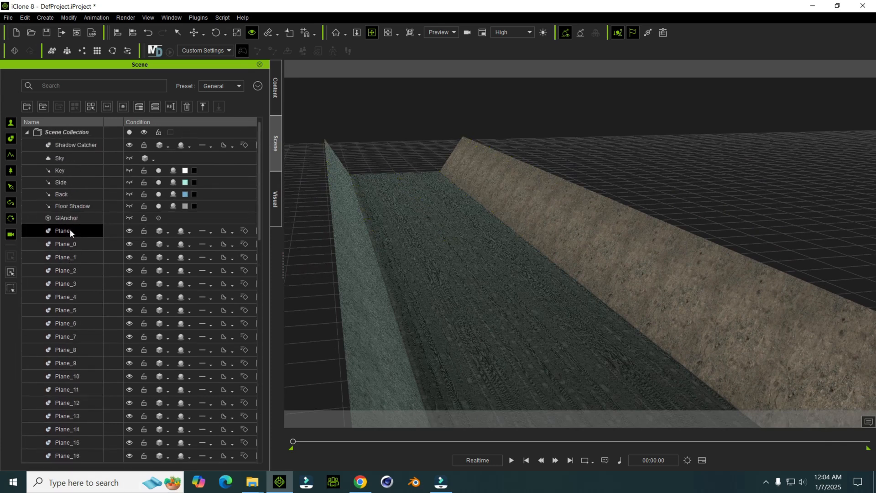
pyautogui.click(70, 230)
pyautogui.scroll(-5, 91, 297)
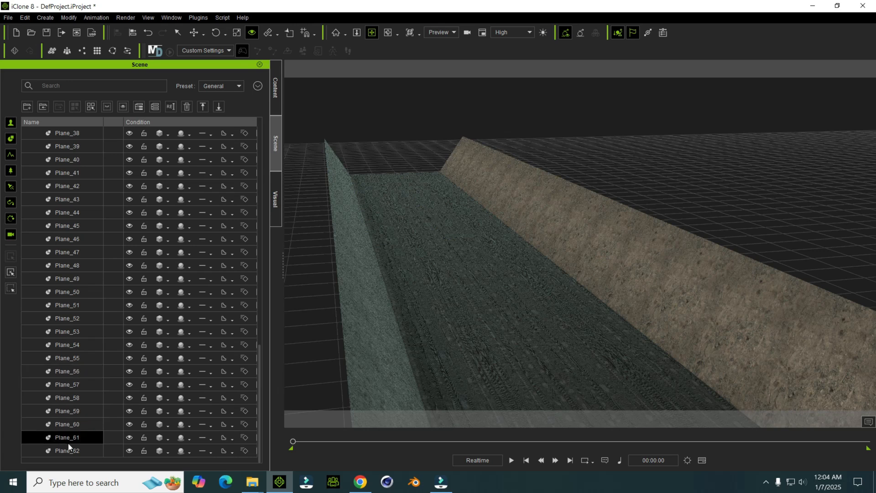
pyautogui.keyDown('shift'); pyautogui.click(68, 448); pyautogui.keyUp('shift')
pyautogui.rightClick(73, 254)
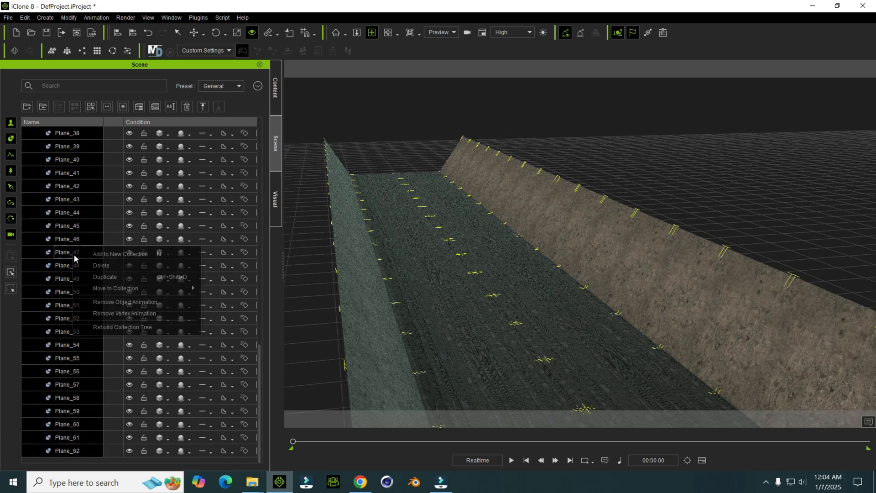
pyautogui.click(101, 254)
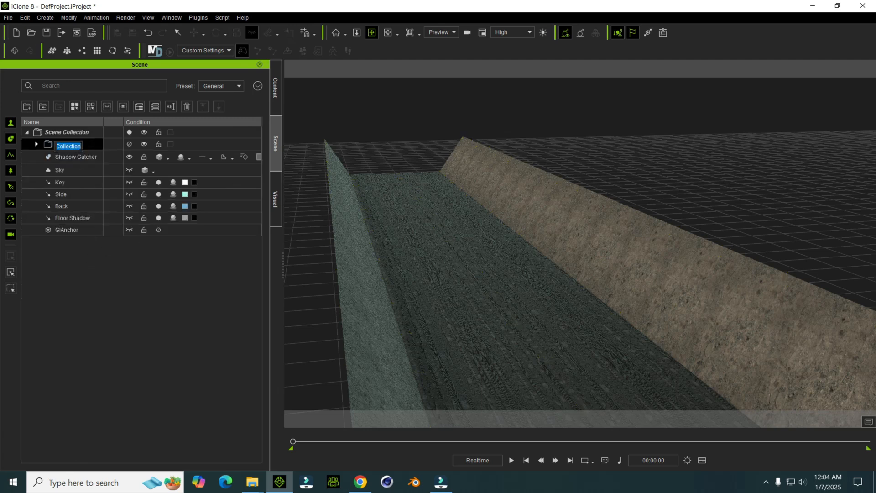
pyautogui.write('f')
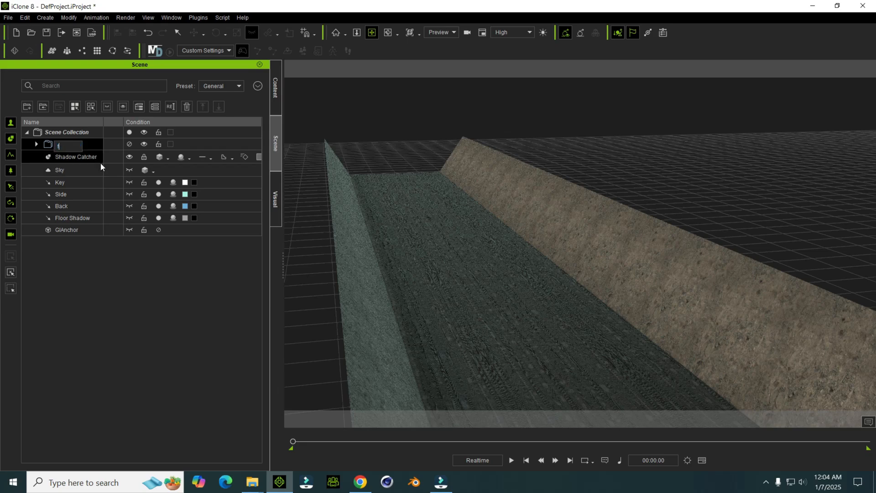
pyautogui.write('loor')
pyautogui.click(101, 325)
pyautogui.moveTo(391, 266); pyautogui.dragTo(472, 272, button='right')
pyautogui.click(276, 199)
pyautogui.moveTo(413, 258); pyautogui.dragTo(522, 233)
pyautogui.click(276, 151)
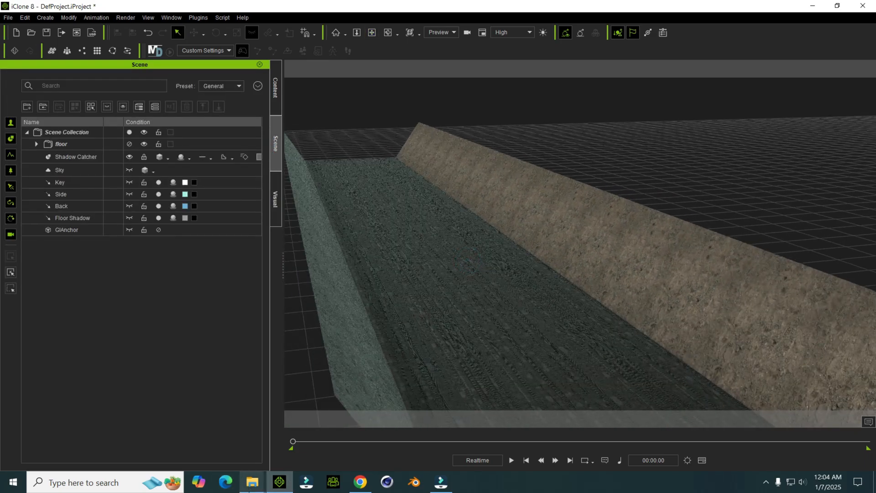
# Step: Add the black motorbike from the Motorbike asset folder onto the muddy road
pyautogui.moveTo(252, 481)
pyautogui.click(195, 453)
pyautogui.moveTo(155, 136); pyautogui.dragTo(492, 312)
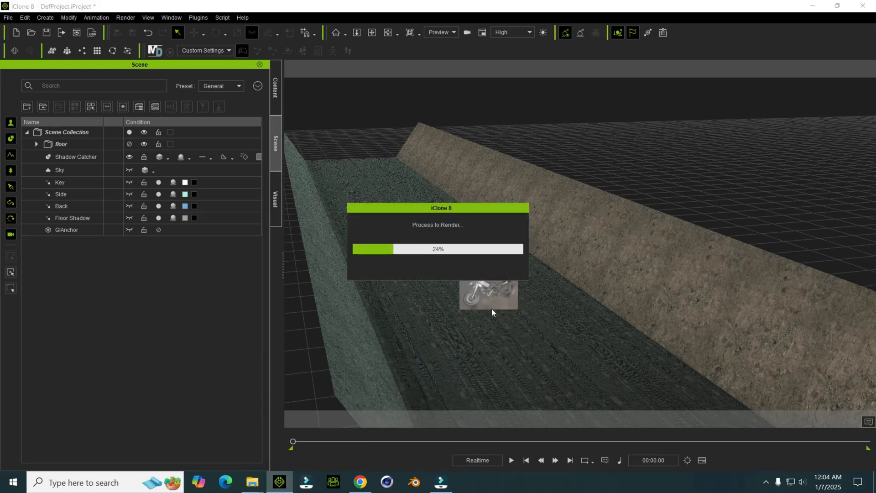
pyautogui.scroll(2, 501, 307)
pyautogui.moveTo(501, 308); pyautogui.dragTo(479, 269, button='middle')
pyautogui.moveTo(479, 269); pyautogui.dragTo(450, 307, button='right')
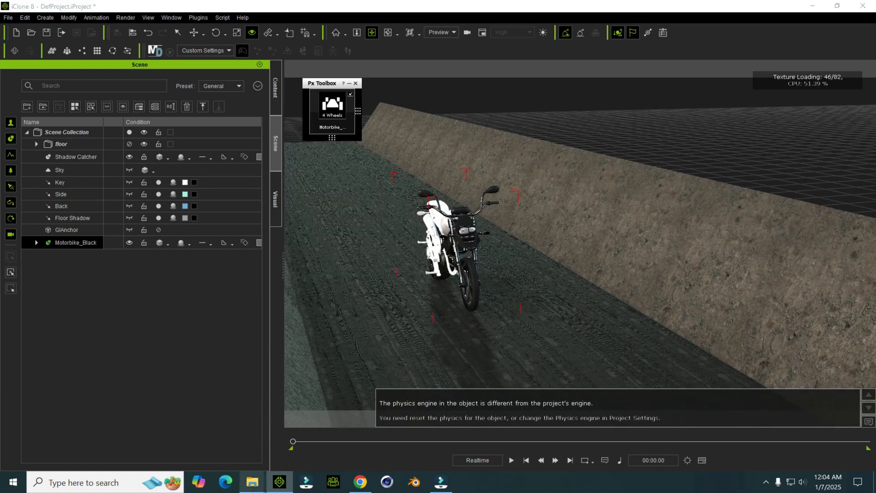
# Step: Add the Sonya_01 character from the Mortal Kombat folder to the road beside the motorbike
pyautogui.click(252, 482)
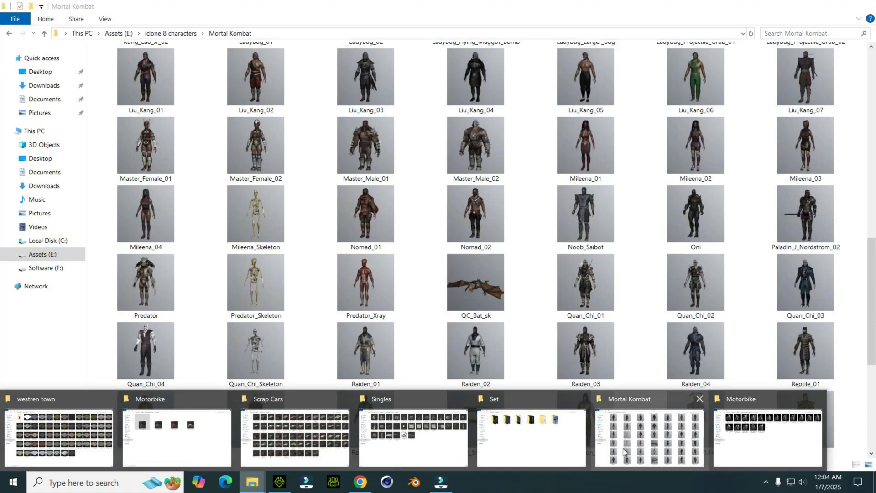
pyautogui.click(623, 448)
pyautogui.scroll(-5, 589, 419)
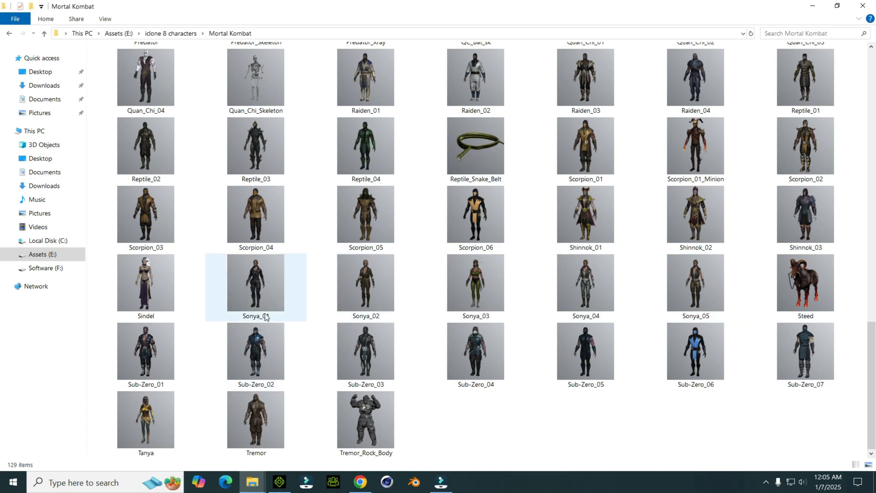
pyautogui.moveTo(256, 292); pyautogui.dragTo(453, 324)
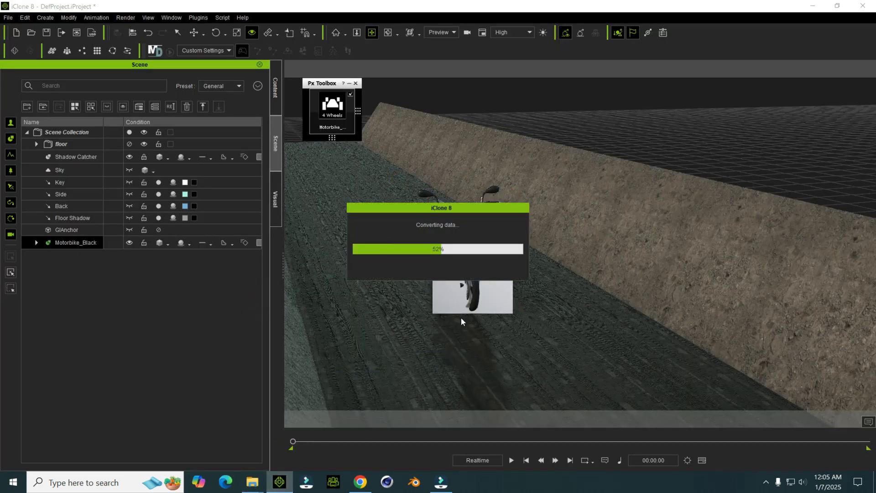
pyautogui.moveTo(459, 302); pyautogui.dragTo(499, 289, button='right')
pyautogui.moveTo(406, 286); pyautogui.dragTo(436, 264, button='right')
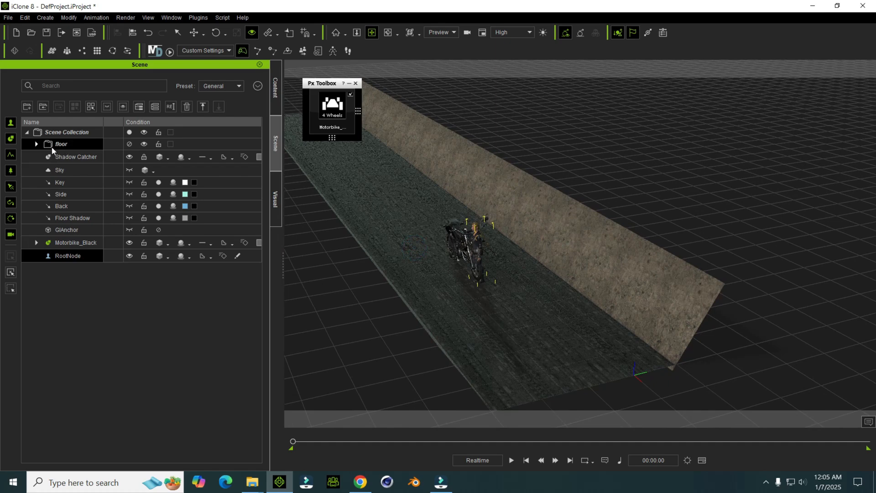
# Step: Select all planes in the floor collection and adjust their height beneath the motorbike and the character
pyautogui.click(36, 144)
pyautogui.scroll(-15, 114, 250)
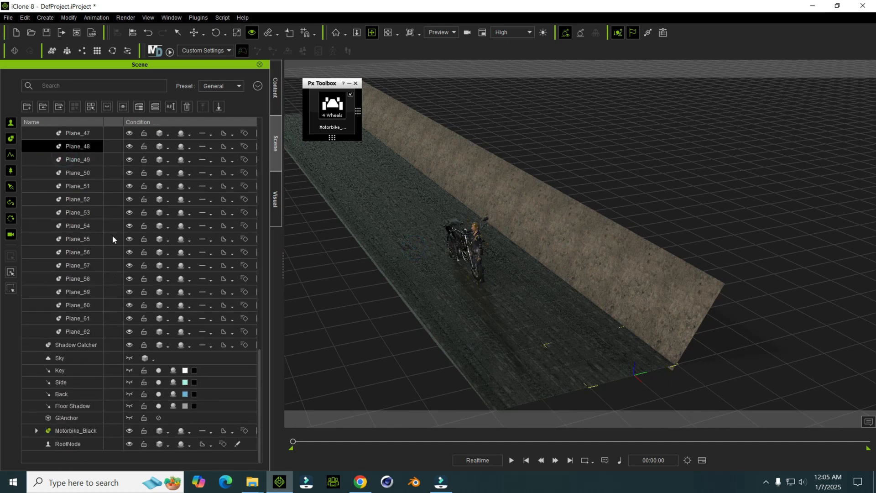
pyautogui.scroll(-2, 468, 256)
pyautogui.moveTo(456, 229); pyautogui.dragTo(519, 66)
pyautogui.press('r')
pyautogui.moveTo(496, 191)
pyautogui.mouseDown(button='right')
pyautogui.moveTo(433, 187)
pyautogui.moveTo(497, 172)
pyautogui.moveTo(508, 198)
pyautogui.moveTo(465, 191)
pyautogui.moveTo(502, 178)
pyautogui.moveTo(520, 182)
pyautogui.moveTo(502, 196)
pyautogui.moveTo(379, 211)
pyautogui.mouseUp(button='right')
pyautogui.press('w')
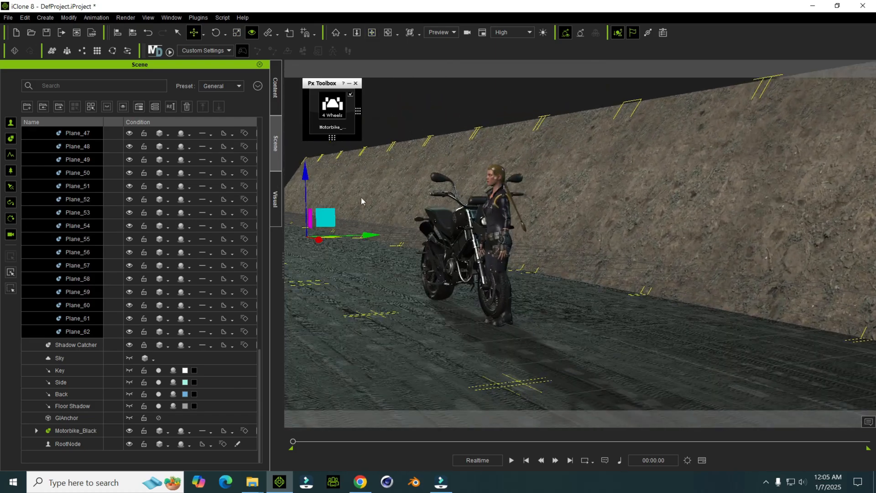
pyautogui.moveTo(304, 169); pyautogui.dragTo(322, 141)
# Step: Move the motorbike to the far end of the road and rotate it to face back along the road
pyautogui.moveTo(440, 198)
pyautogui.mouseDown(button='right')
pyautogui.moveTo(461, 222)
pyautogui.moveTo(563, 234)
pyautogui.moveTo(512, 240)
pyautogui.moveTo(543, 246)
pyautogui.moveTo(576, 296)
pyautogui.moveTo(481, 248)
pyautogui.moveTo(476, 307)
pyautogui.moveTo(386, 265)
pyautogui.moveTo(411, 283)
pyautogui.moveTo(472, 258)
pyautogui.moveTo(468, 286)
pyautogui.moveTo(553, 292)
pyautogui.moveTo(434, 314)
pyautogui.moveTo(610, 278)
pyautogui.moveTo(655, 186)
pyautogui.moveTo(586, 242)
pyautogui.moveTo(616, 246)
pyautogui.moveTo(492, 293)
pyautogui.moveTo(435, 338)
pyautogui.mouseUp(button='right')
pyautogui.click(581, 299)
pyautogui.press('w')
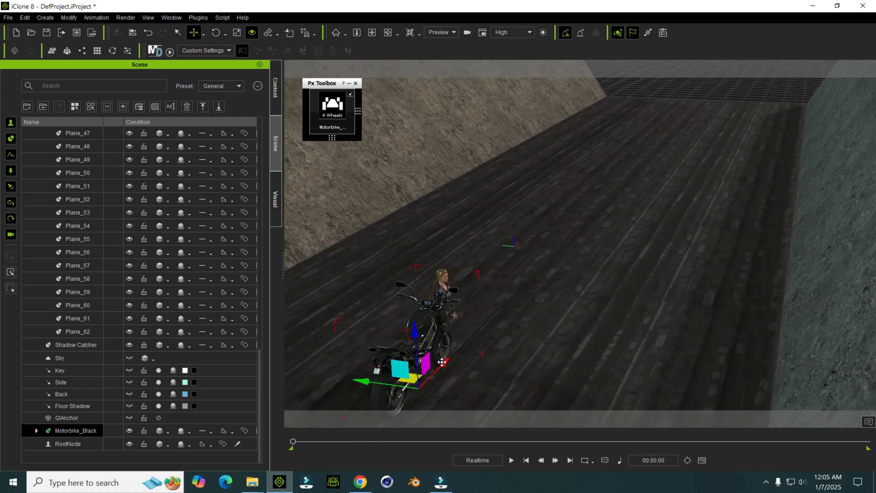
pyautogui.moveTo(441, 362); pyautogui.dragTo(600, 164)
pyautogui.moveTo(603, 152); pyautogui.dragTo(556, 227, button='middle')
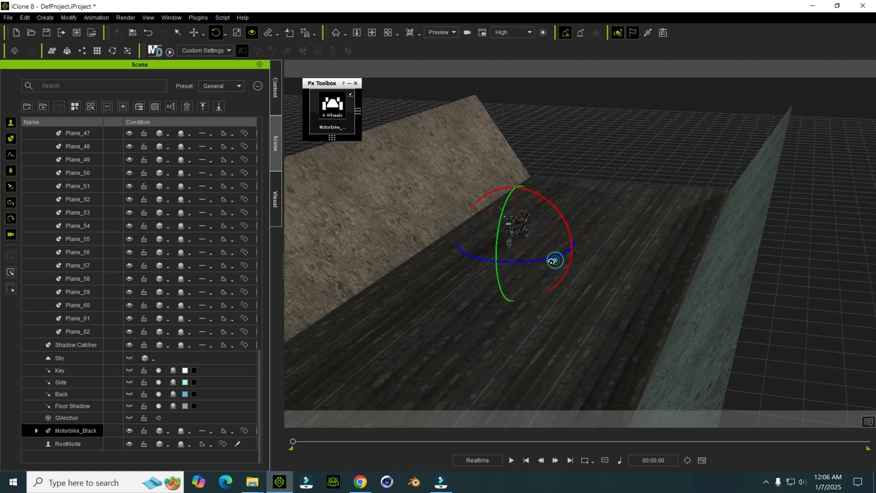
pyautogui.moveTo(506, 316); pyautogui.dragTo(535, 192, button='middle')
pyautogui.moveTo(479, 334); pyautogui.dragTo(497, 260, button='right')
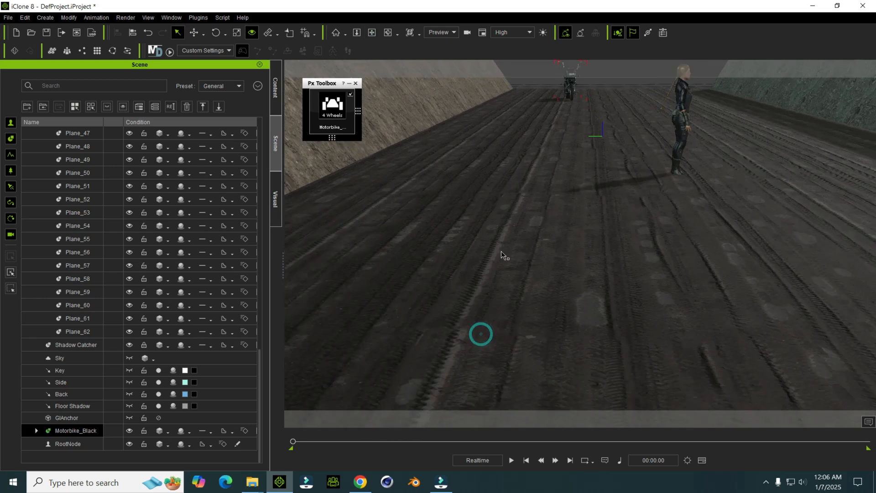
# Step: Select the female character and move her down the road toward the motorbike
pyautogui.moveTo(538, 192); pyautogui.dragTo(470, 270, button='middle')
pyautogui.press('q')
pyautogui.click(479, 337)
pyautogui.moveTo(494, 303); pyautogui.dragTo(463, 352, button='right')
pyautogui.press('w')
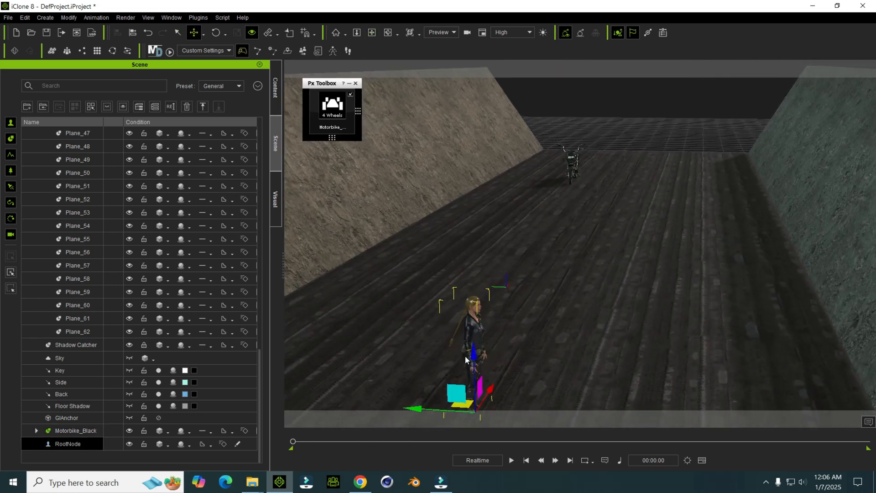
pyautogui.moveTo(463, 351); pyautogui.dragTo(484, 374, button='middle')
pyautogui.moveTo(496, 382); pyautogui.dragTo(590, 202)
# Step: Position the female character right beside the motorbike's seat
pyautogui.moveTo(603, 172); pyautogui.dragTo(526, 197, button='middle')
pyautogui.scroll(2, 549, 243)
pyautogui.scroll(2, 534, 214)
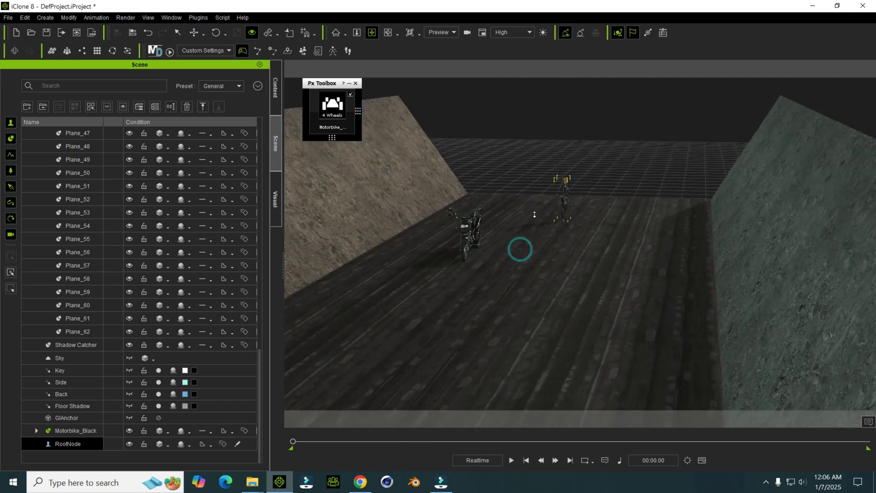
pyautogui.moveTo(535, 214); pyautogui.dragTo(506, 255, button='right')
pyautogui.moveTo(532, 200); pyautogui.dragTo(554, 235, button='middle')
pyautogui.moveTo(553, 234); pyautogui.dragTo(514, 283, button='right')
pyautogui.moveTo(532, 209); pyautogui.dragTo(458, 267, button='right')
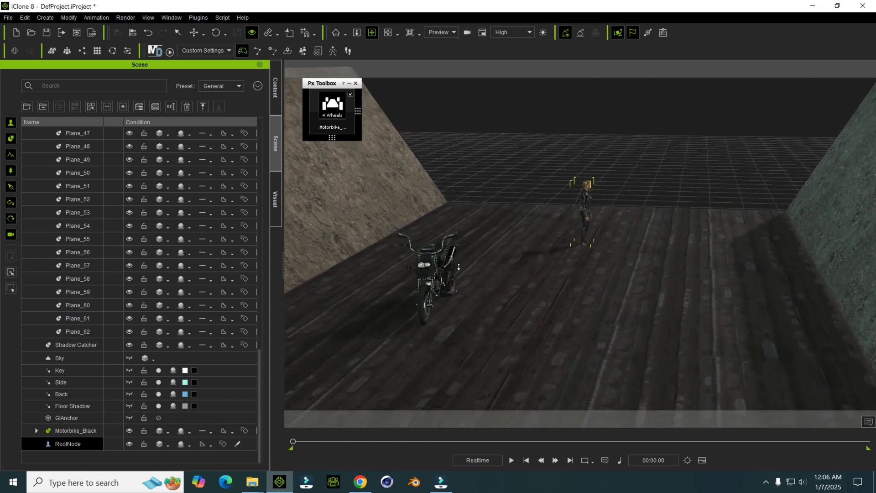
pyautogui.moveTo(458, 267); pyautogui.dragTo(490, 262, button='middle')
pyautogui.moveTo(491, 261); pyautogui.dragTo(445, 266, button='right')
pyautogui.moveTo(445, 266); pyautogui.dragTo(533, 236, button='middle')
pyautogui.moveTo(534, 237); pyautogui.dragTo(505, 252, button='right')
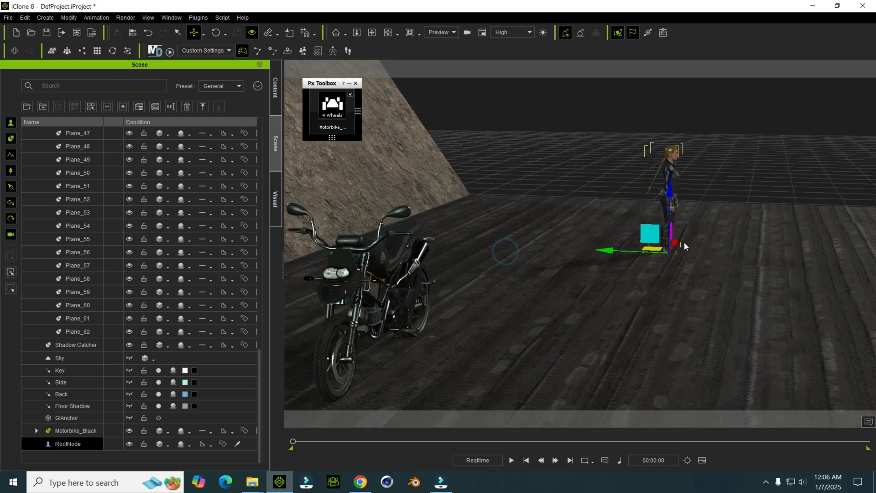
pyautogui.moveTo(679, 242); pyautogui.dragTo(559, 339)
pyautogui.moveTo(542, 370); pyautogui.dragTo(393, 358)
pyautogui.moveTo(392, 337); pyautogui.dragTo(527, 334, button='middle')
pyautogui.moveTo(528, 335); pyautogui.dragTo(455, 303, button='right')
pyautogui.moveTo(455, 303); pyautogui.dragTo(518, 311, button='middle')
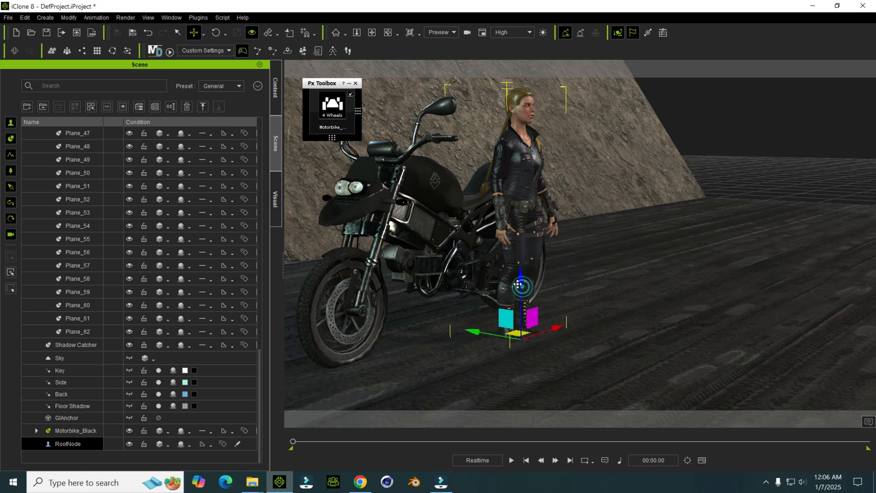
# Step: Apply a motorbike driver get-on motion from the Studio Mocap-Vehicle Interactions Motorbike folder to the female character
pyautogui.press('q')
pyautogui.click(437, 235)
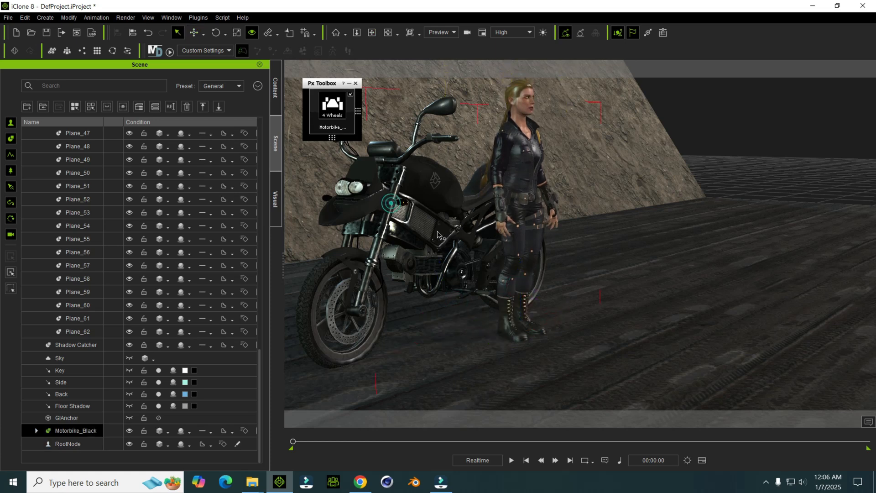
pyautogui.moveTo(443, 339); pyautogui.dragTo(463, 347)
pyautogui.moveTo(462, 343); pyautogui.dragTo(523, 198, button='right')
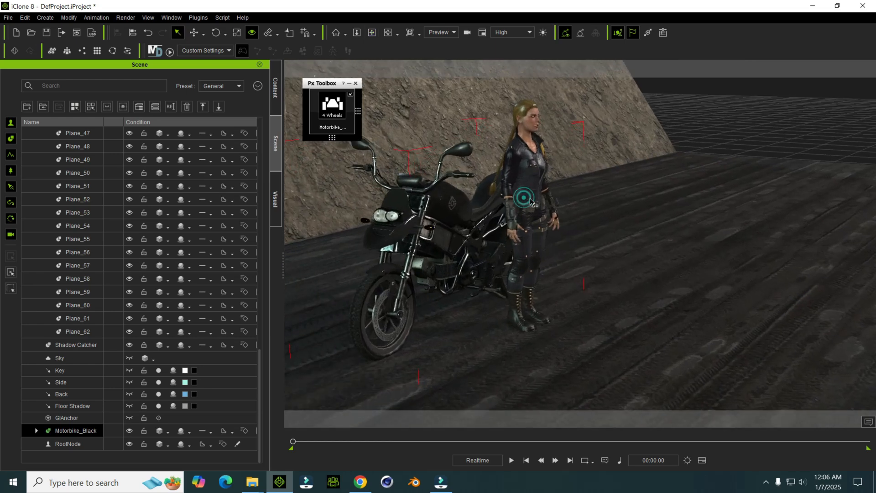
pyautogui.click(530, 202)
pyautogui.moveTo(258, 487)
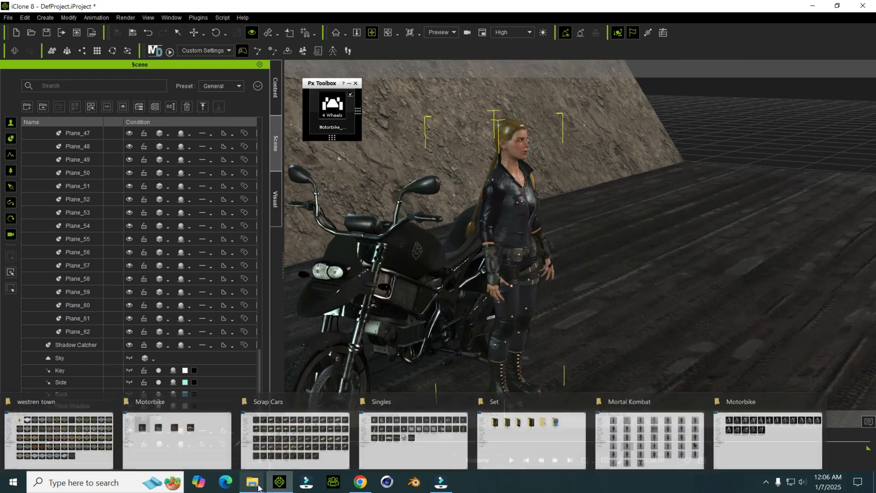
pyautogui.click(745, 439)
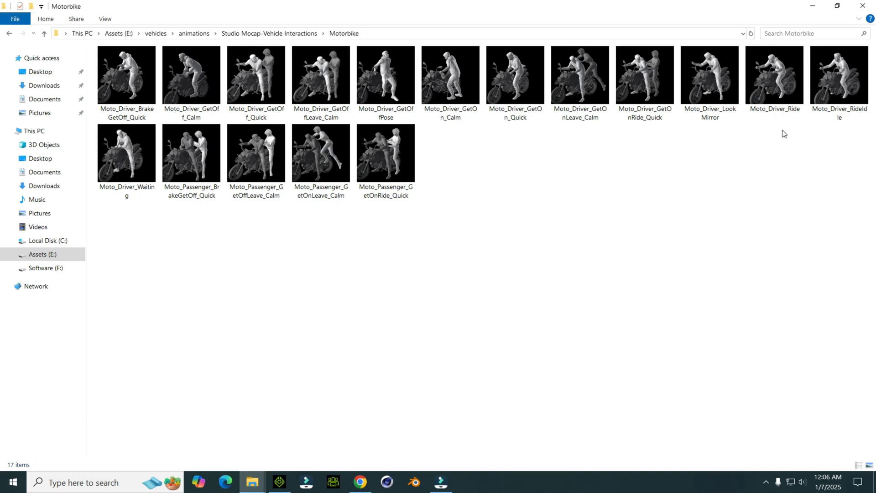
pyautogui.moveTo(774, 99); pyautogui.dragTo(502, 266)
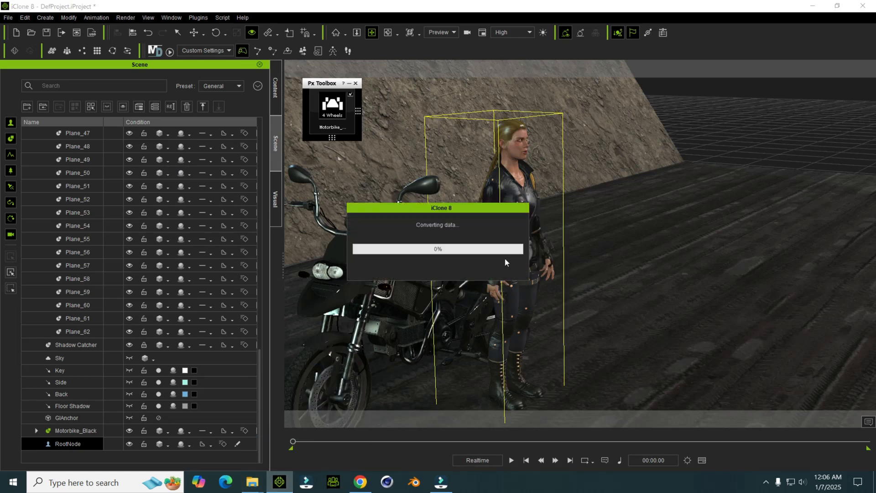
# Step: Play back the character's applied motion, stop it and return to the first frame
pyautogui.press('space')
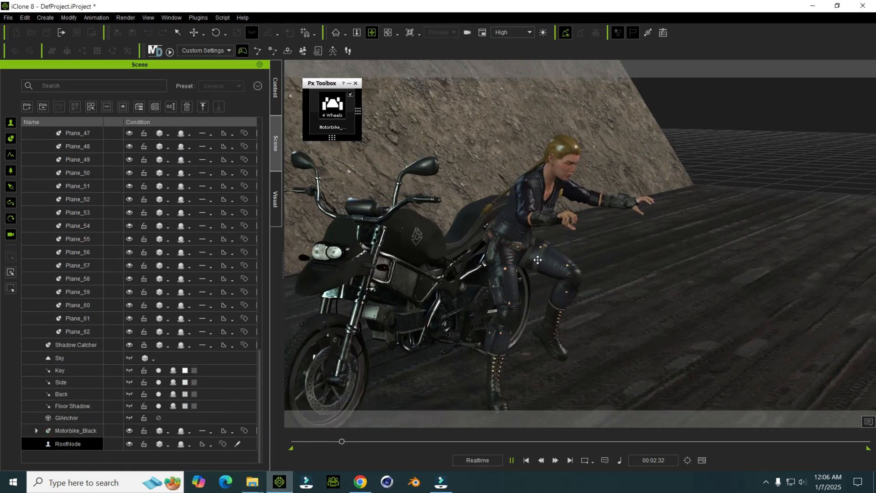
pyautogui.press('space')
pyautogui.click(527, 460)
# Step: Rotate the female character toward the handlebars and move her in against the motorbike's seat
pyautogui.scroll(-2, 535, 303)
pyautogui.moveTo(536, 303); pyautogui.dragTo(419, 257, button='right')
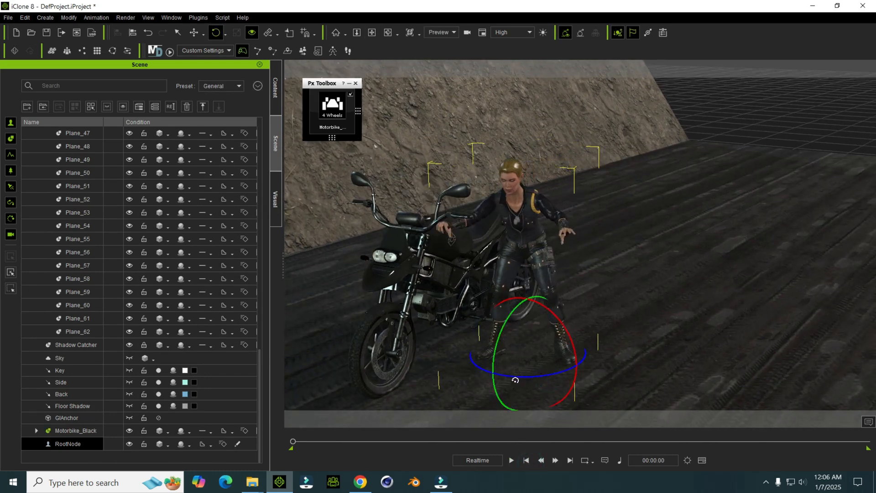
pyautogui.press('w')
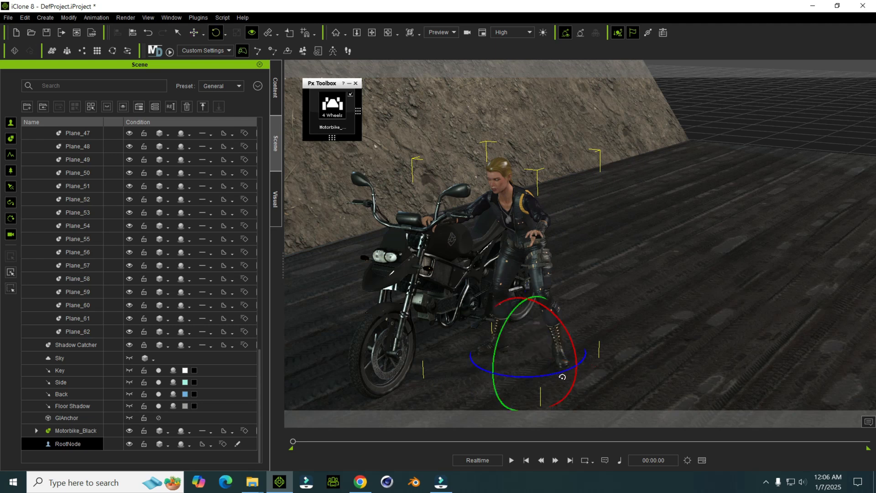
pyautogui.moveTo(432, 191); pyautogui.dragTo(565, 363, button='right')
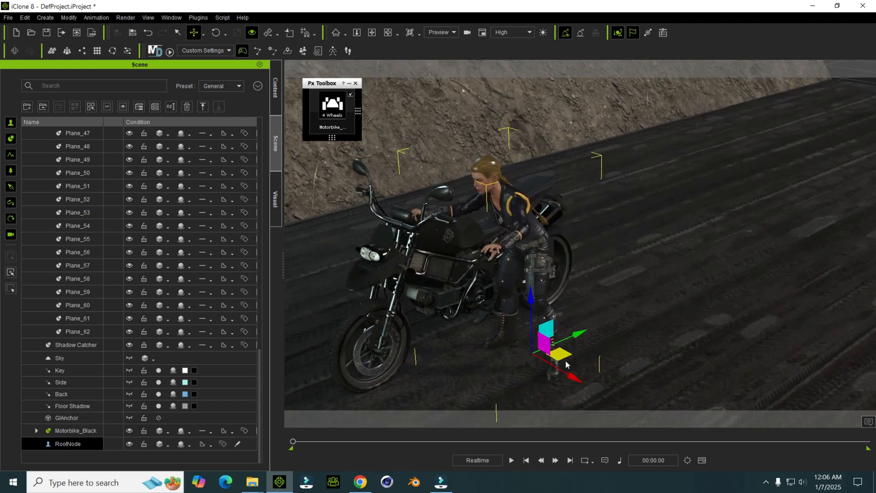
pyautogui.moveTo(571, 375); pyautogui.dragTo(526, 356)
pyautogui.scroll(3, 488, 291)
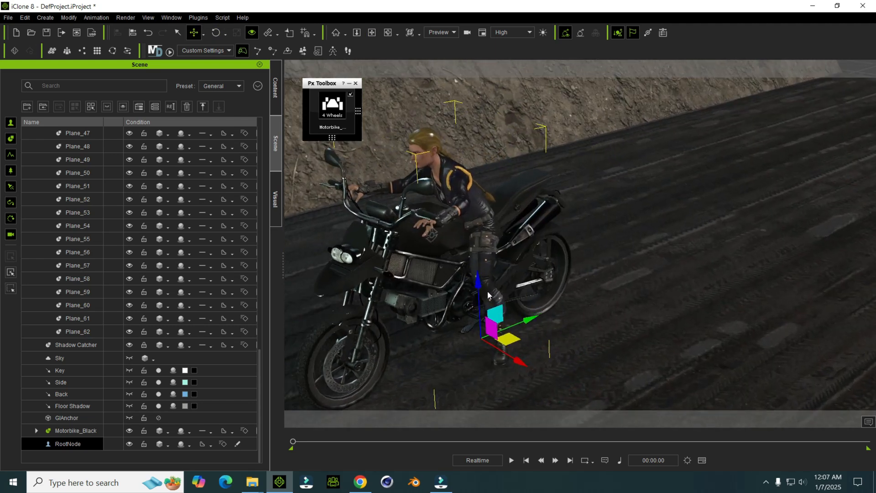
# Step: Raise the female character and shift her along and across the motorbike until she straddles its seat
pyautogui.moveTo(488, 291); pyautogui.dragTo(461, 285, button='middle')
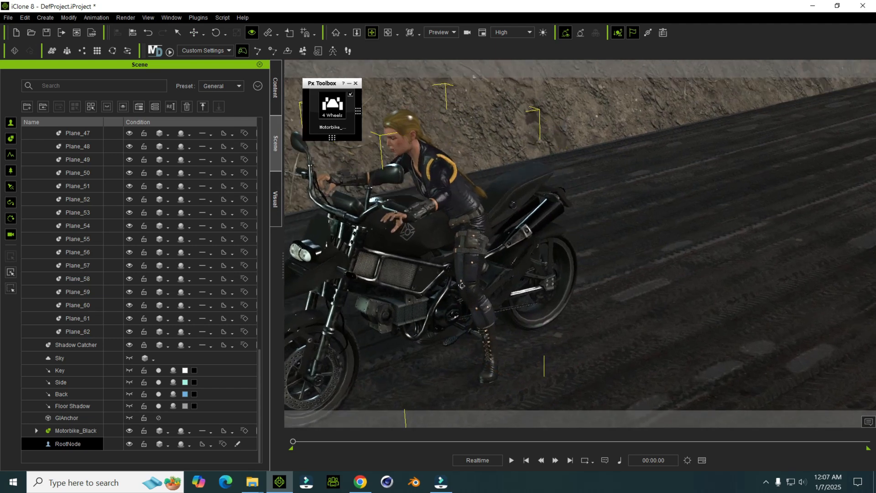
pyautogui.press('w')
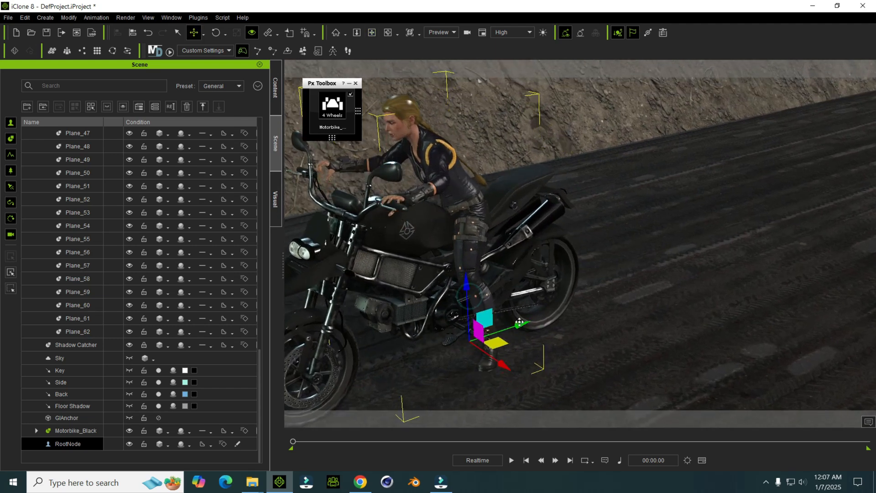
pyautogui.moveTo(527, 324); pyautogui.dragTo(520, 323)
pyautogui.moveTo(477, 283); pyautogui.dragTo(477, 274)
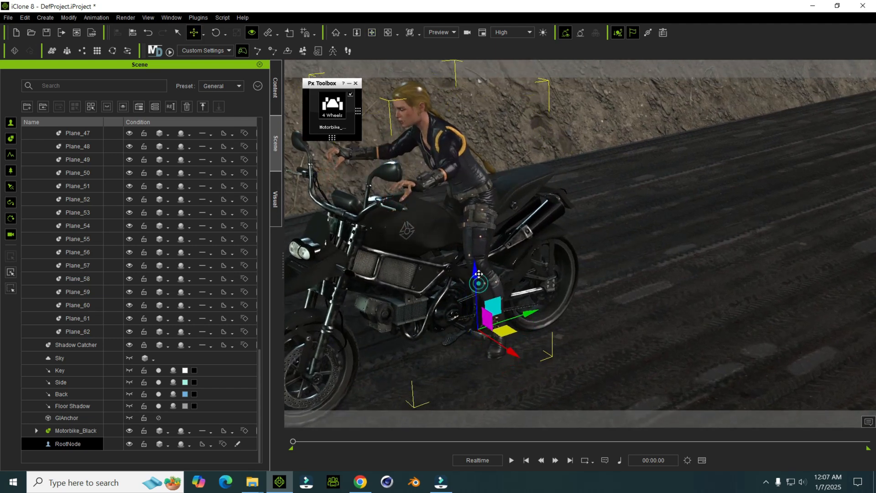
pyautogui.moveTo(532, 311); pyautogui.dragTo(523, 313)
pyautogui.keyDown('alt'); pyautogui.moveTo(529, 283); pyautogui.dragTo(397, 234, button='right'); pyautogui.keyUp('alt')
pyautogui.keyDown('alt'); pyautogui.moveTo(398, 235); pyautogui.dragTo(469, 313); pyautogui.keyUp('alt')
pyautogui.keyDown('alt'); pyautogui.moveTo(470, 313); pyautogui.dragTo(486, 334, button='right'); pyautogui.keyUp('alt')
pyautogui.moveTo(504, 339); pyautogui.dragTo(504, 345)
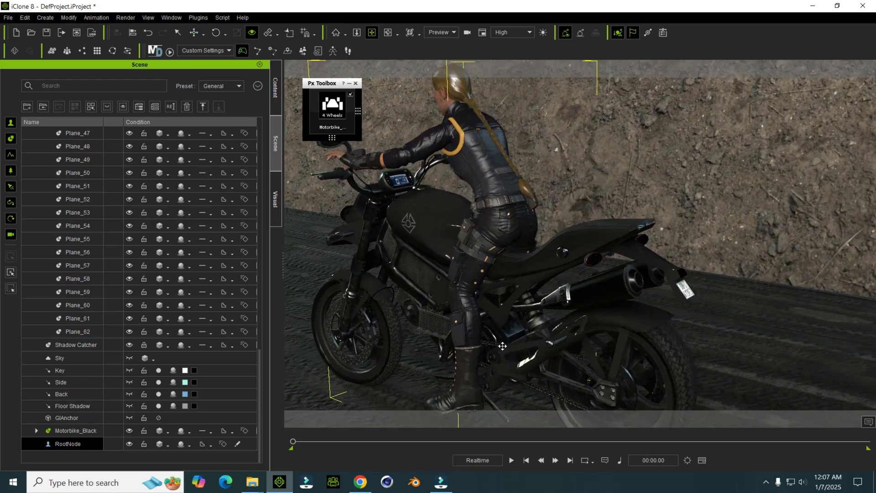
# Step: Fine-tune the rider's seating in side view by shifting her slightly toward the rear wheel and lowering her a little
pyautogui.scroll(-3, 501, 331)
pyautogui.keyDown('alt'); pyautogui.moveTo(501, 329); pyautogui.dragTo(582, 316, button='right'); pyautogui.keyUp('alt')
pyautogui.scroll(1, 583, 316)
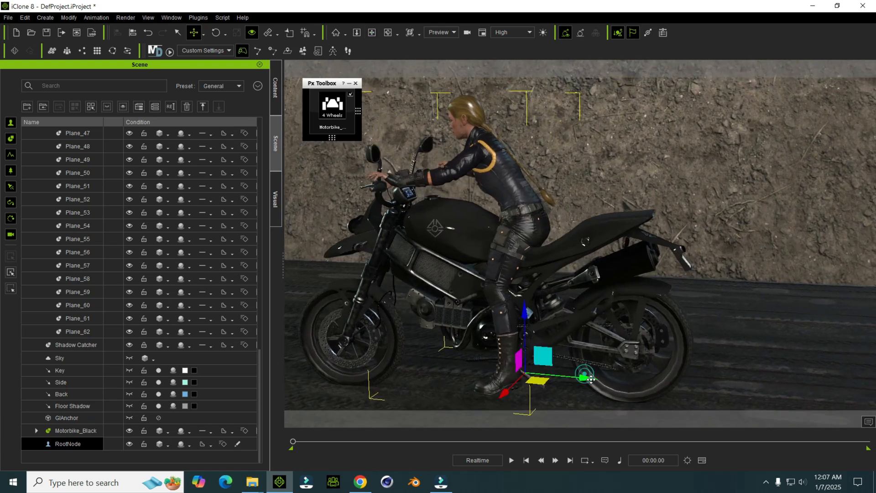
pyautogui.moveTo(585, 380); pyautogui.dragTo(592, 382)
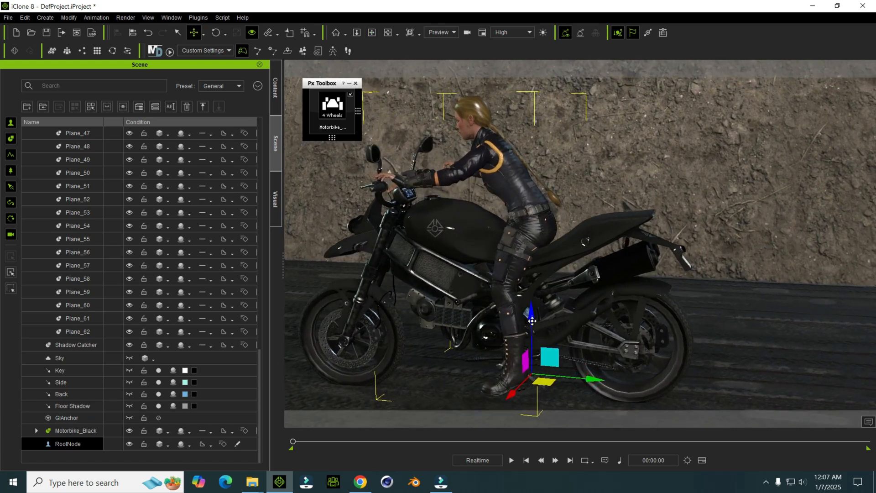
pyautogui.moveTo(532, 320); pyautogui.dragTo(532, 326)
# Step: Open Edit Motion Layer for the female character and hide her bones in the viewport
pyautogui.moveTo(439, 202)
pyautogui.keyDown('alt'); pyautogui.mouseDown(button='right')
pyautogui.moveTo(464, 226)
pyautogui.moveTo(524, 251)
pyautogui.moveTo(433, 256)
pyautogui.moveTo(406, 231)
pyautogui.mouseUp(button='right'); pyautogui.keyUp('alt')
pyautogui.scroll(2, 464, 226)
pyautogui.scroll(2, 481, 250)
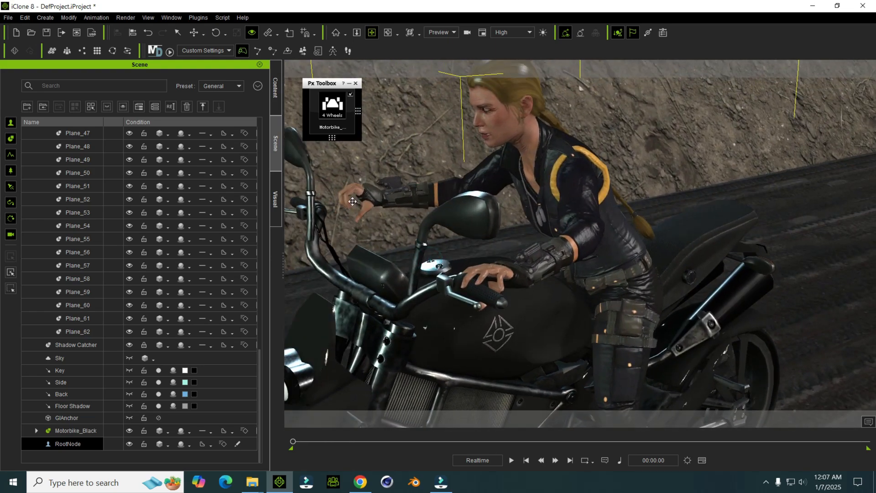
pyautogui.keyDown('alt'); pyautogui.moveTo(359, 183); pyautogui.dragTo(367, 212, button='right'); pyautogui.keyUp('alt')
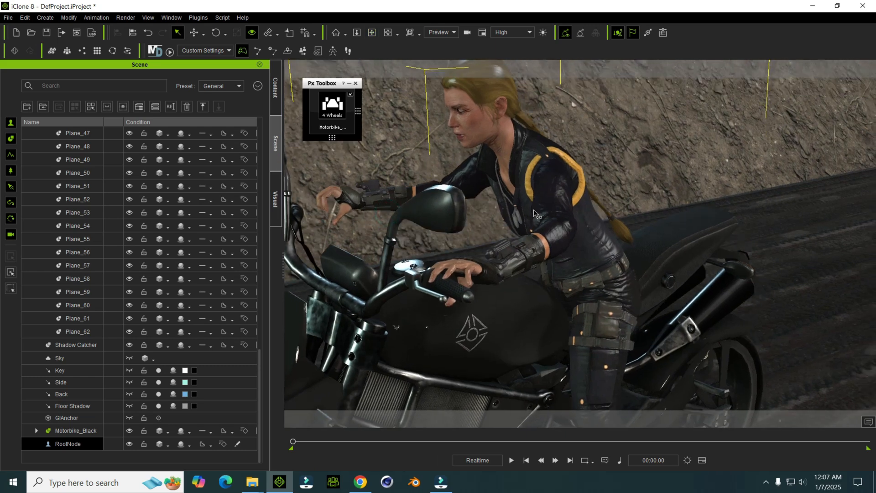
pyautogui.scroll(-5, 534, 207)
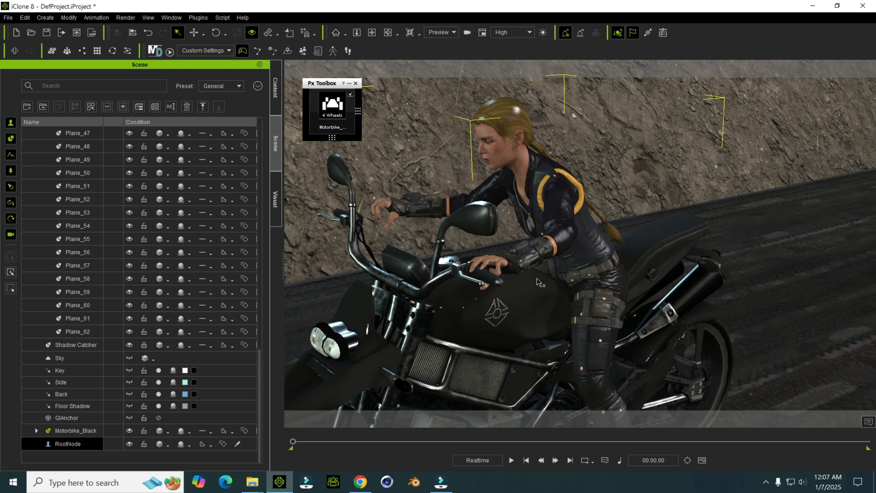
pyautogui.click(96, 17)
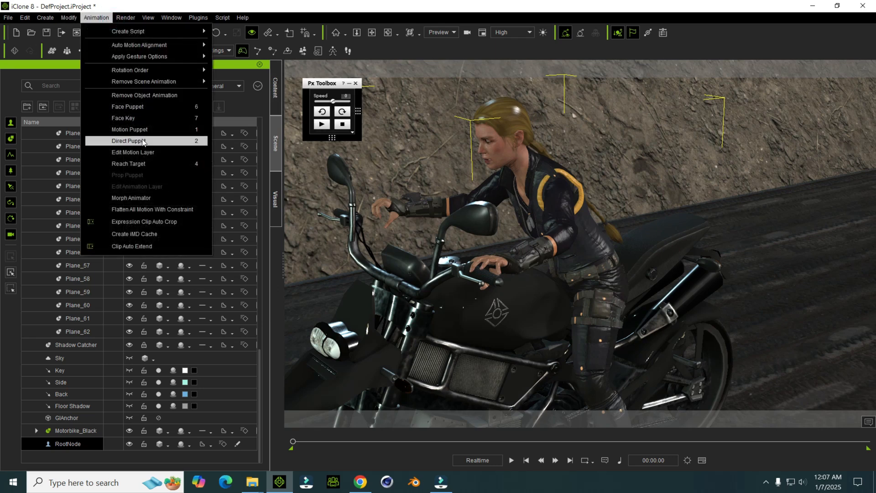
pyautogui.click(137, 152)
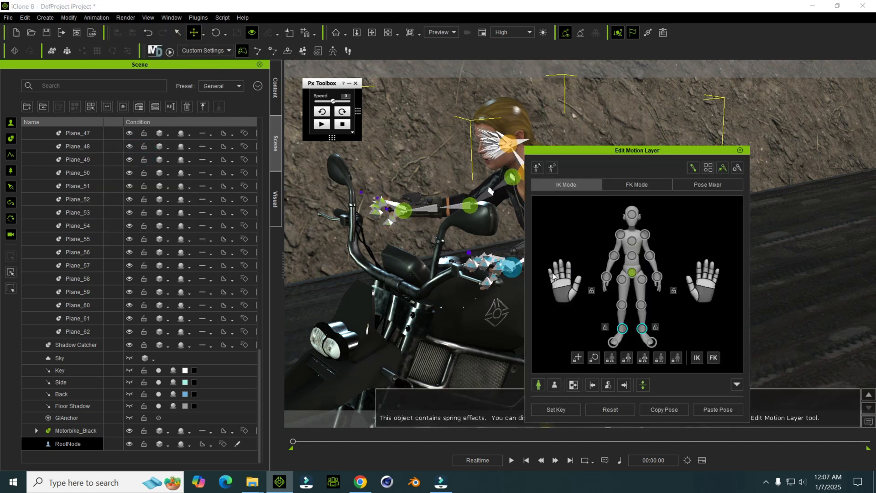
pyautogui.moveTo(635, 151); pyautogui.dragTo(694, 122)
pyautogui.moveTo(552, 214); pyautogui.dragTo(528, 224, button='right')
pyautogui.moveTo(528, 223); pyautogui.dragTo(552, 236, button='middle')
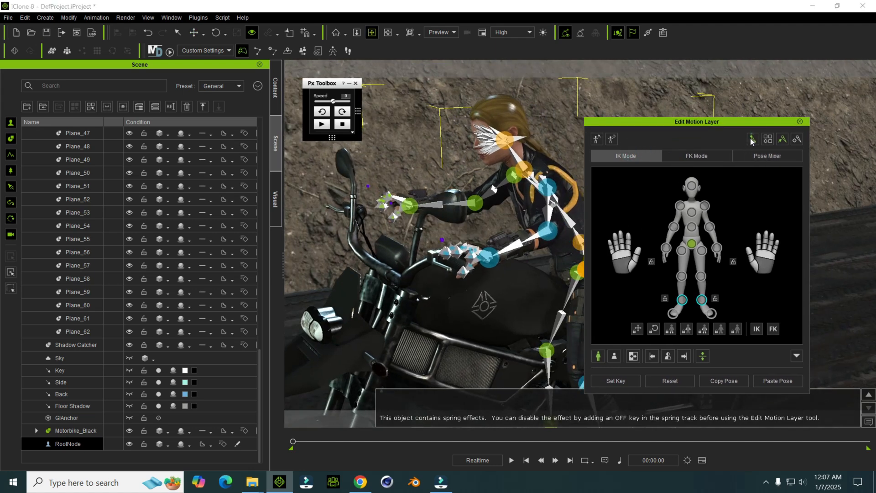
pyautogui.click(785, 139)
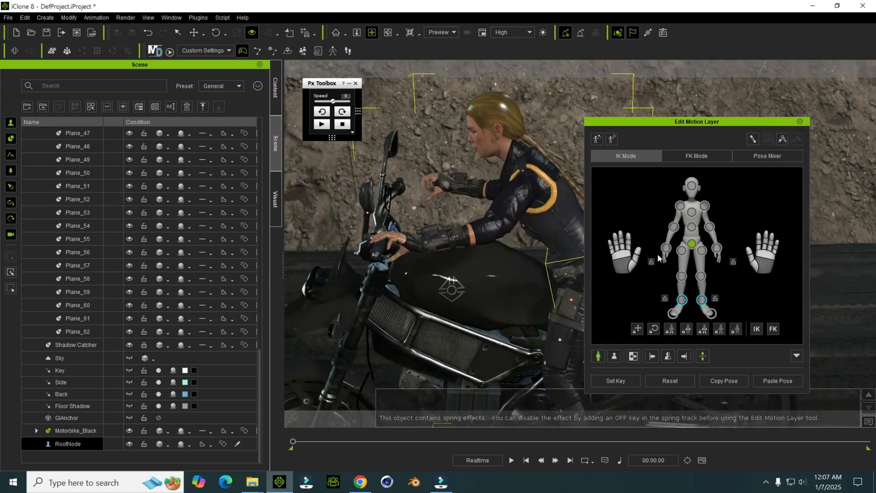
# Step: Move the character's right hand onto the handlebar grip with IK and close the motion layer editor
pyautogui.click(666, 248)
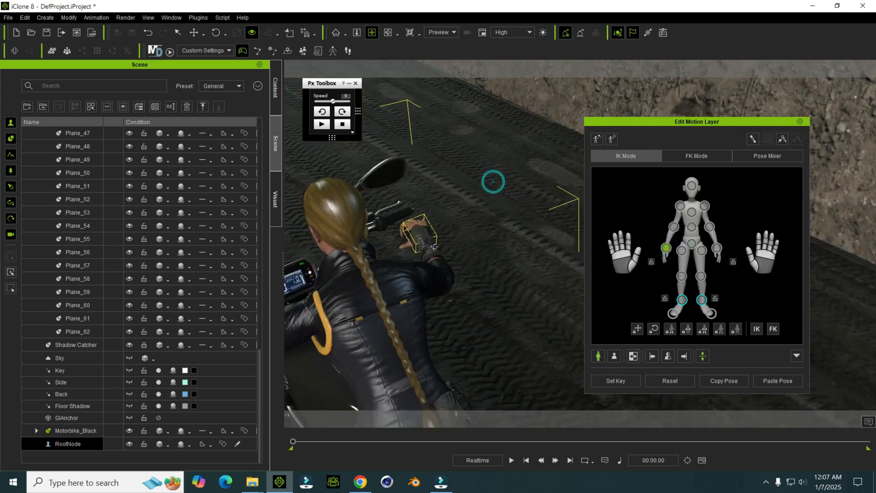
pyautogui.moveTo(349, 248); pyautogui.dragTo(470, 270, button='right')
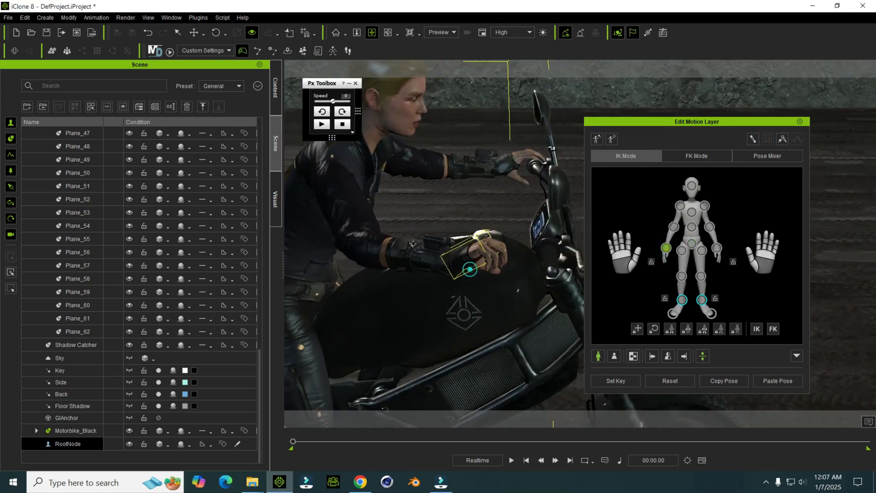
pyautogui.scroll(2, 474, 276)
pyautogui.moveTo(476, 279); pyautogui.dragTo(451, 267, button='middle')
pyautogui.moveTo(412, 251); pyautogui.dragTo(487, 253)
pyautogui.moveTo(487, 253); pyautogui.dragTo(524, 269, button='right')
pyautogui.scroll(5, 409, 254)
pyautogui.moveTo(409, 254); pyautogui.dragTo(382, 284, button='right')
pyautogui.moveTo(299, 315); pyautogui.dragTo(300, 307)
pyautogui.moveTo(624, 258); pyautogui.dragTo(627, 266)
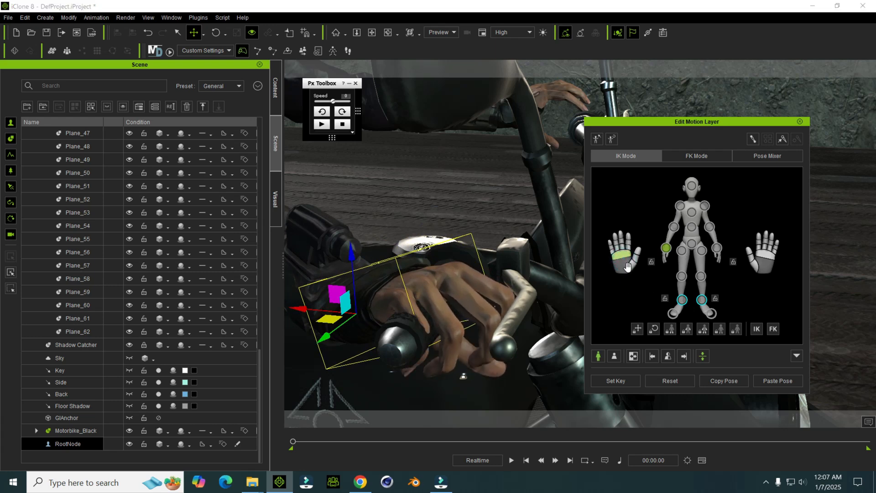
pyautogui.click(799, 121)
# Step: Examine the placement of the character's hands on the motorbike's handlebars
pyautogui.scroll(-5, 523, 197)
pyautogui.moveTo(570, 192)
pyautogui.mouseDown(button='right')
pyautogui.moveTo(522, 197)
pyautogui.moveTo(567, 201)
pyautogui.mouseUp(button='right')
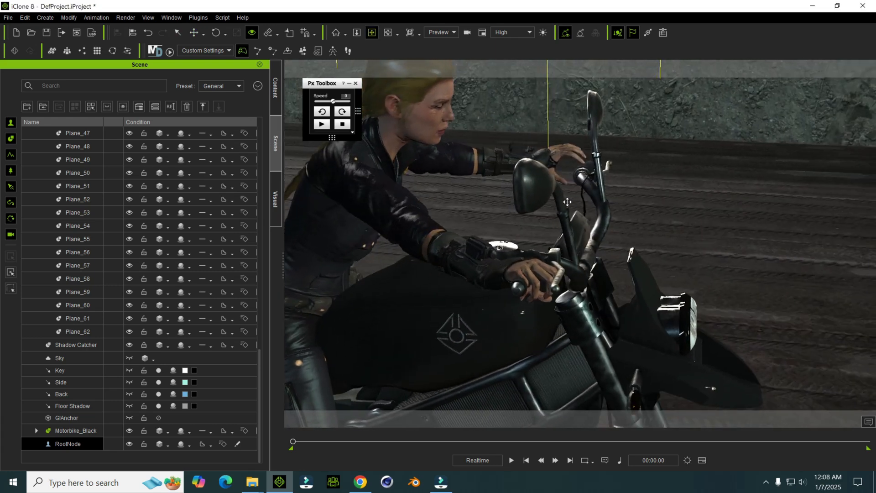
pyautogui.scroll(-4, 555, 263)
pyautogui.moveTo(555, 262); pyautogui.dragTo(537, 178, button='right')
pyautogui.scroll(2, 568, 255)
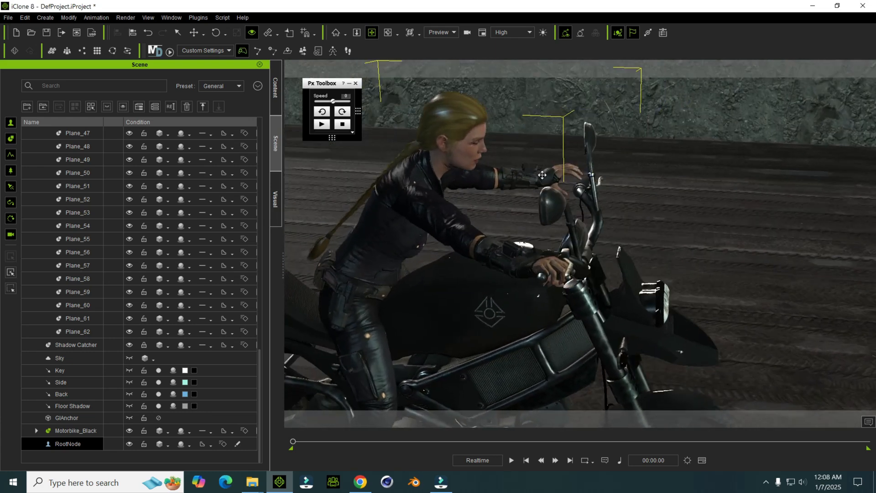
pyautogui.moveTo(535, 264); pyautogui.dragTo(516, 262, button='middle')
pyautogui.scroll(-2, 517, 262)
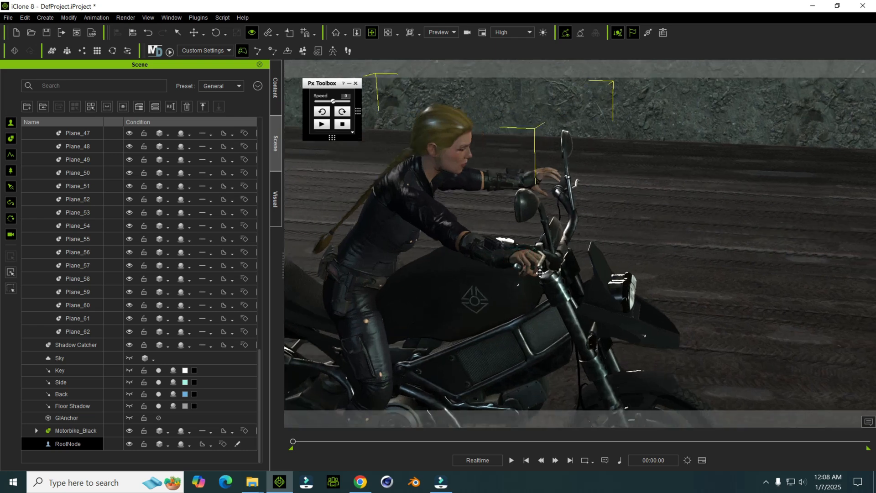
# Step: Open the Reach Target editor for the female character with her right hand and the handlebar in close view
pyautogui.doubleClick(396, 209)
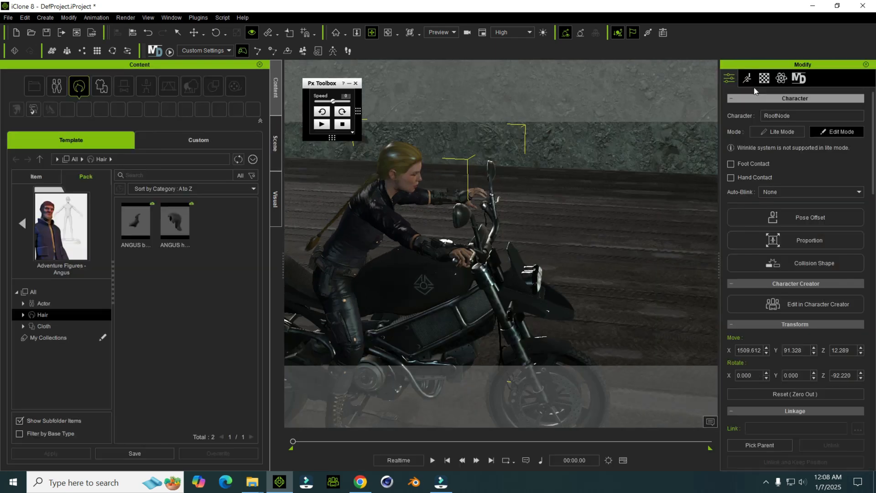
pyautogui.scroll(3, 436, 252)
pyautogui.moveTo(436, 253); pyautogui.dragTo(452, 257, button='right')
pyautogui.scroll(-3, 425, 260)
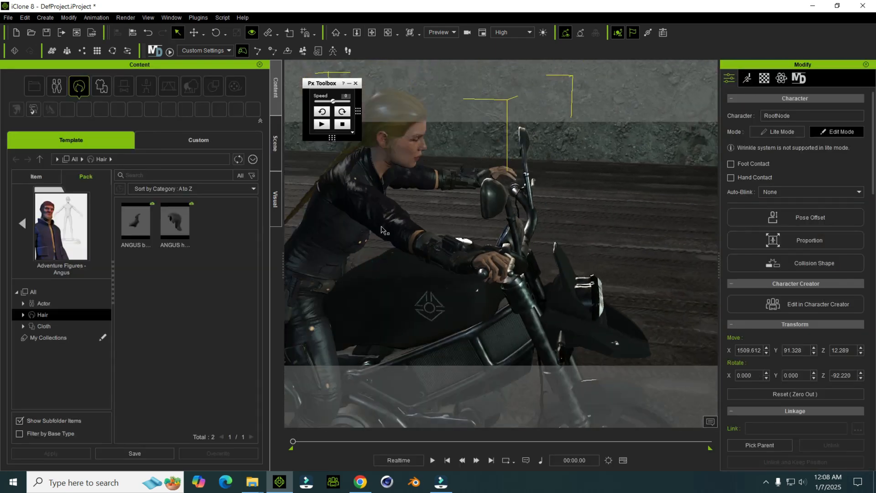
pyautogui.moveTo(393, 228); pyautogui.dragTo(418, 237, button='middle')
pyautogui.moveTo(399, 214); pyautogui.dragTo(433, 207, button='right')
pyautogui.scroll(-3, 447, 200)
pyautogui.moveTo(451, 198); pyautogui.dragTo(458, 191, button='middle')
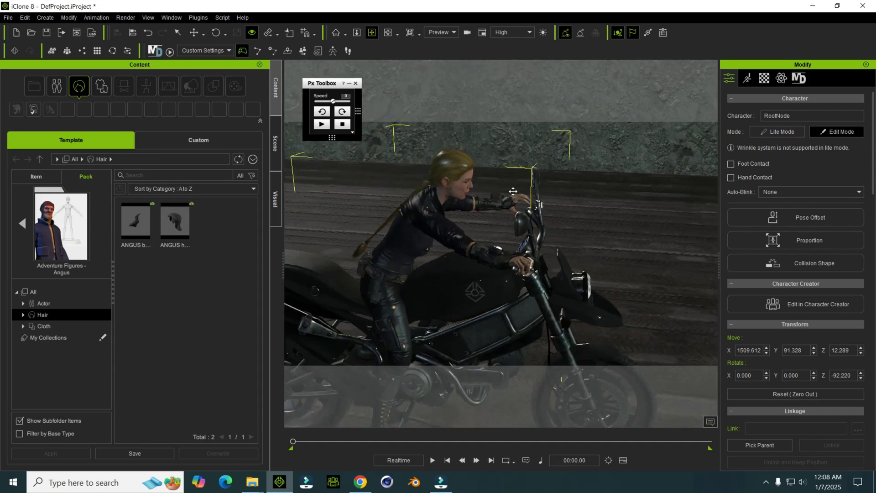
pyautogui.click(748, 79)
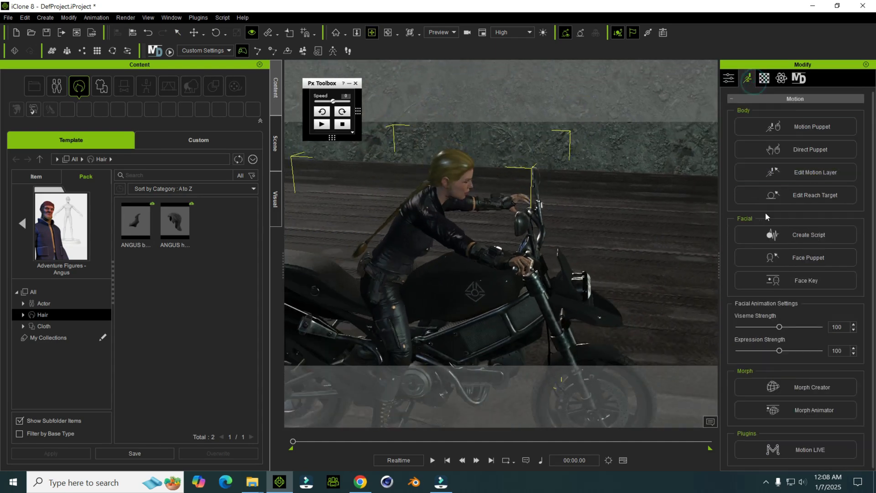
pyautogui.scroll(10, 578, 228)
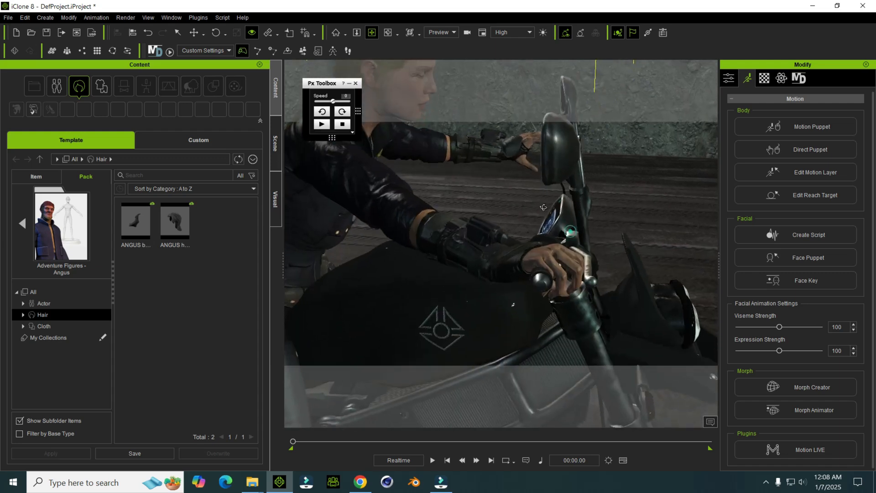
pyautogui.click(815, 195)
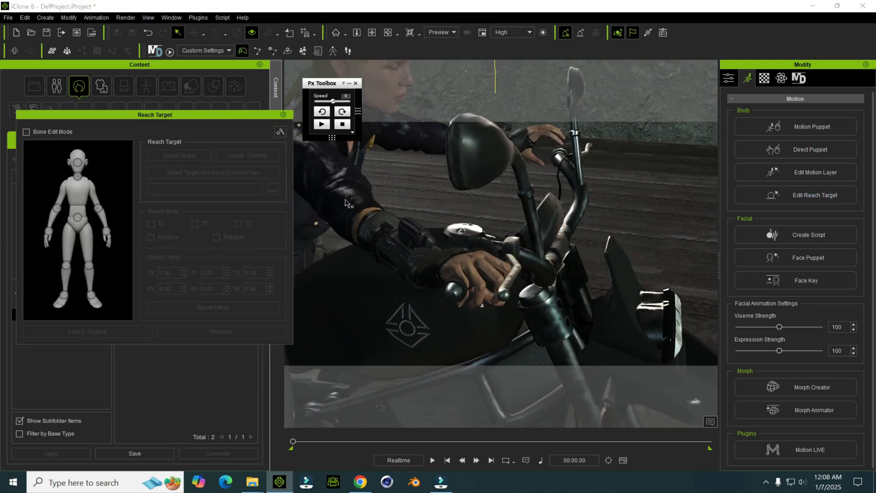
pyautogui.moveTo(442, 180); pyautogui.dragTo(447, 180)
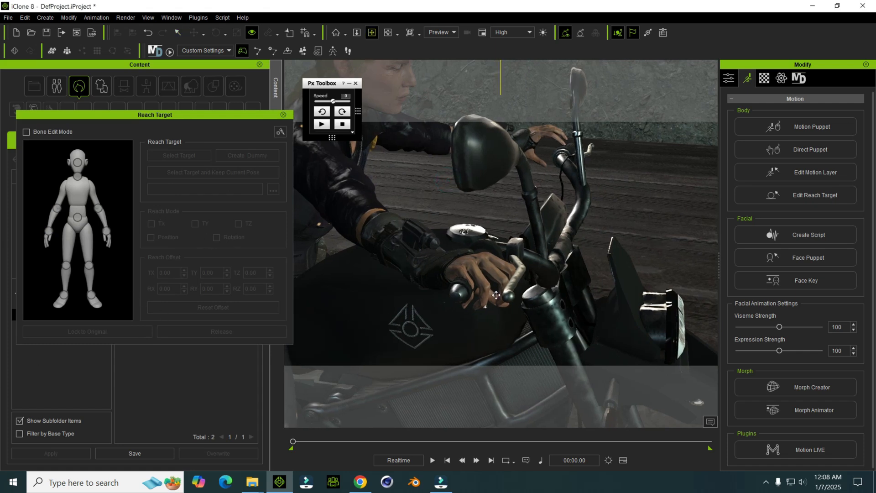
# Step: Set the motorbike's Handlebar as the right hand's reach target, keeping the current pose, and close the editor
pyautogui.click(47, 233)
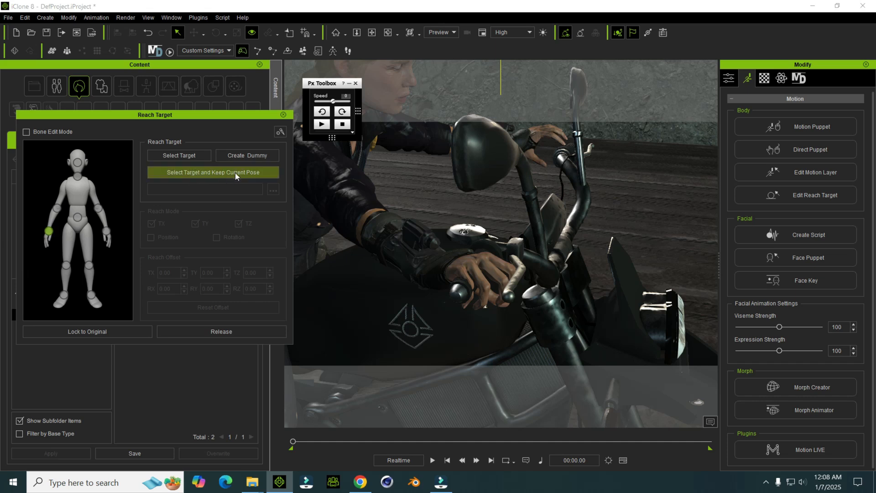
pyautogui.click(193, 173)
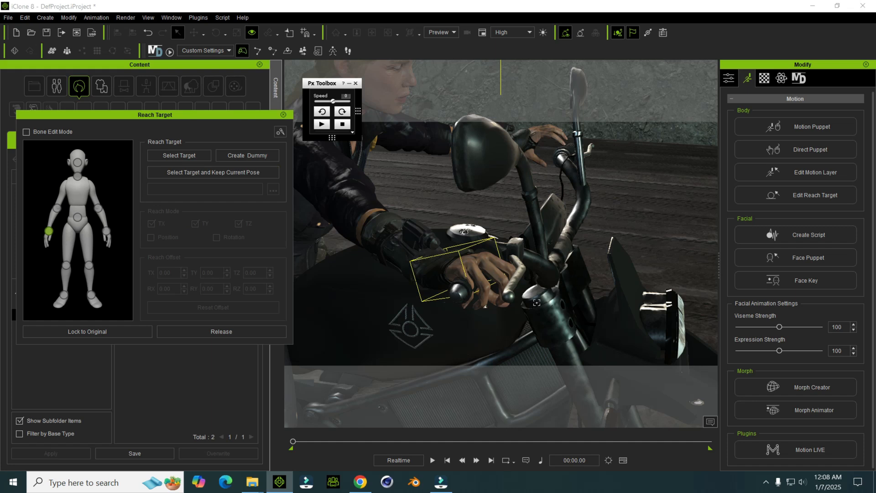
pyautogui.click(459, 290)
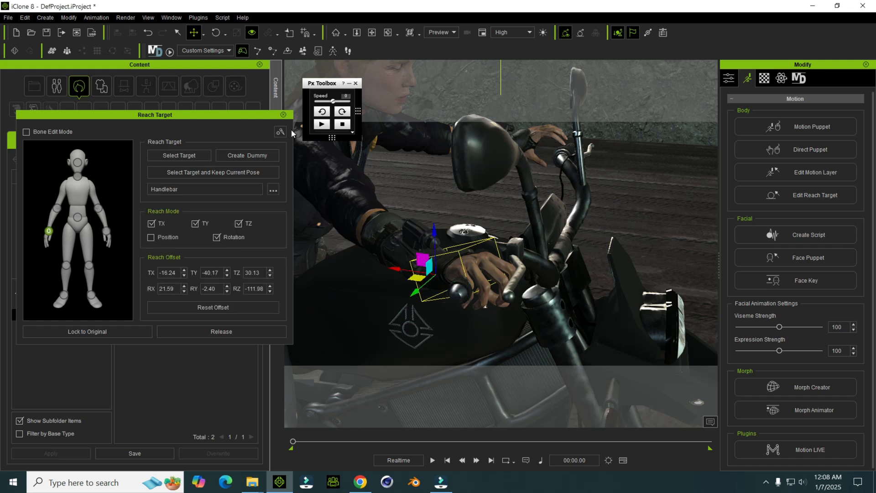
pyautogui.click(282, 114)
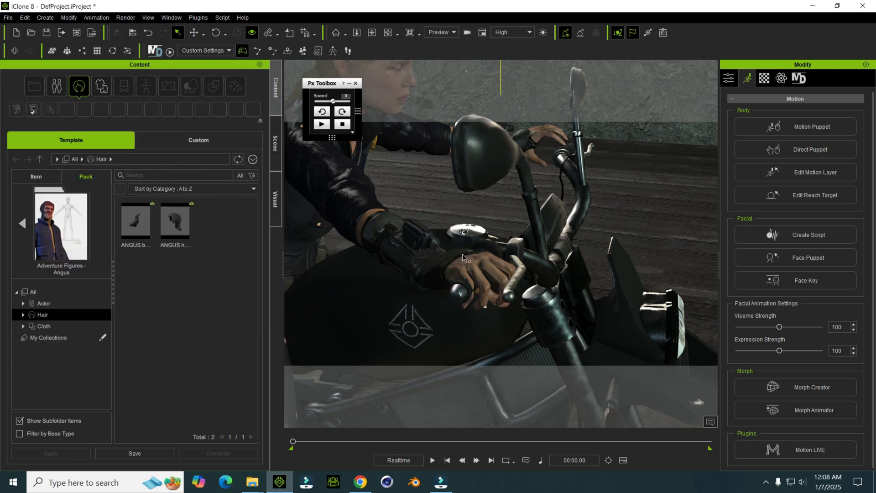
# Step: Play back the character's motion to check the right hand on the handlebar, and pause it
pyautogui.click(432, 460)
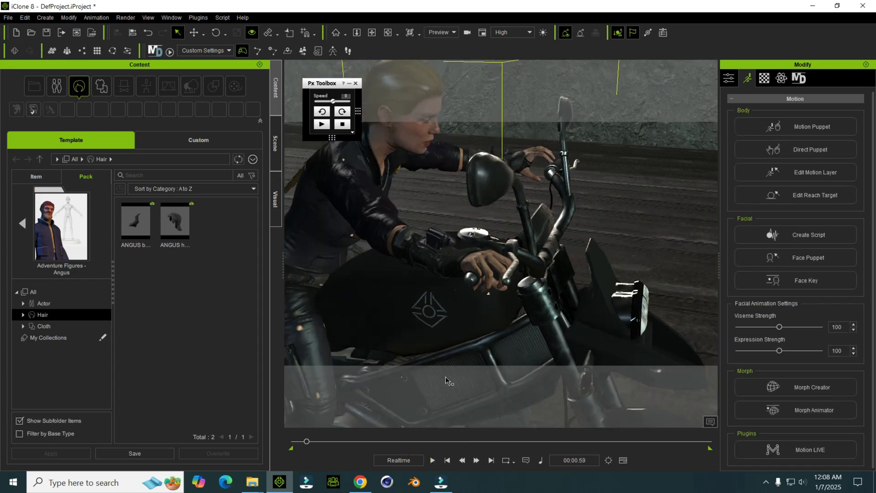
pyautogui.moveTo(483, 309); pyautogui.dragTo(515, 285, button='right')
pyautogui.moveTo(515, 285); pyautogui.dragTo(517, 269, button='middle')
pyautogui.press('space')
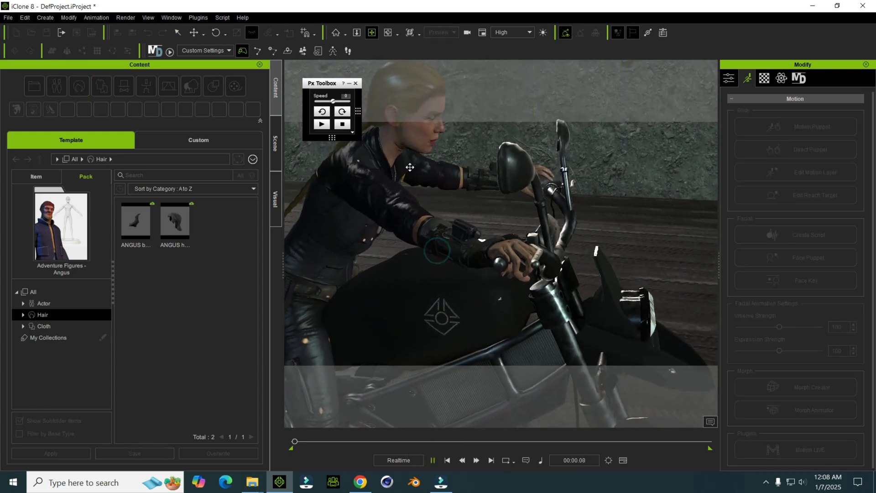
pyautogui.click(431, 458)
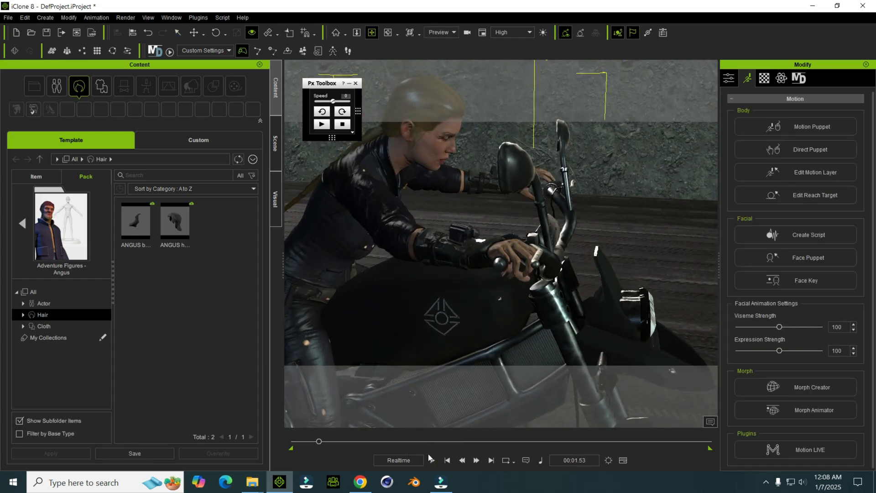
# Step: Open the motion layer editor for the female character at the first frame and select her left hand
pyautogui.click(449, 460)
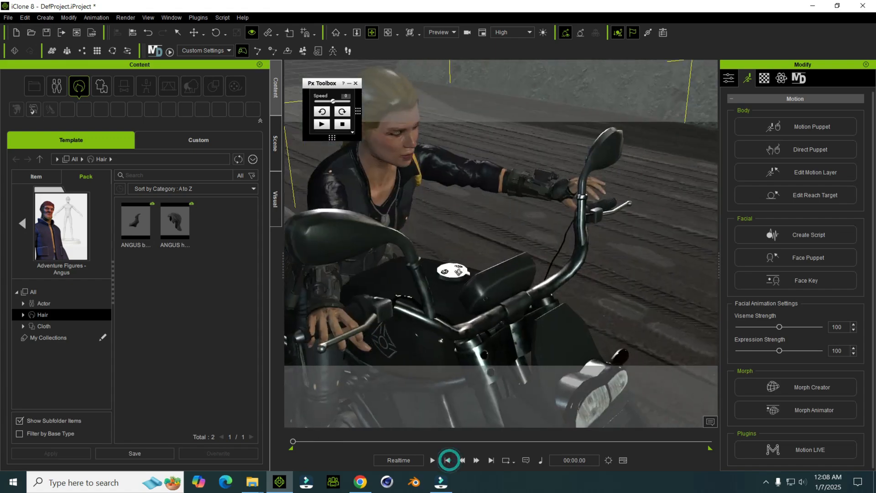
pyautogui.moveTo(501, 283); pyautogui.dragTo(415, 251, button='right')
pyautogui.moveTo(486, 231); pyautogui.dragTo(426, 228, button='right')
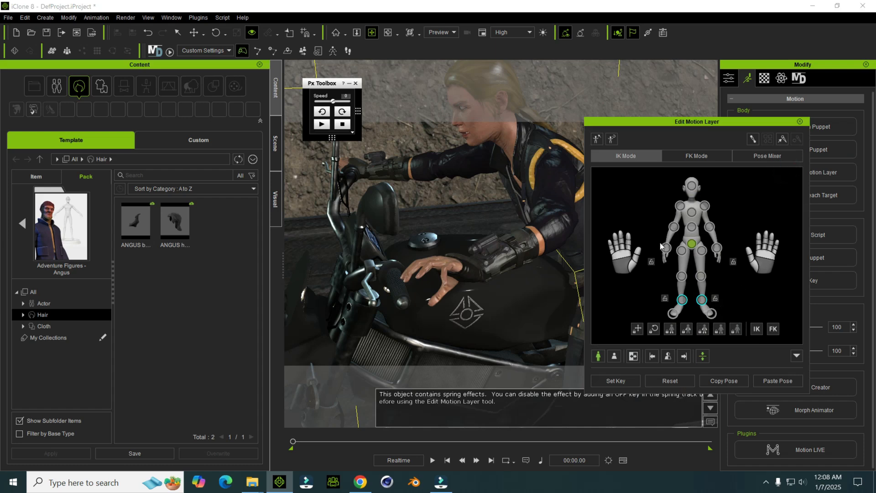
pyautogui.click(717, 251)
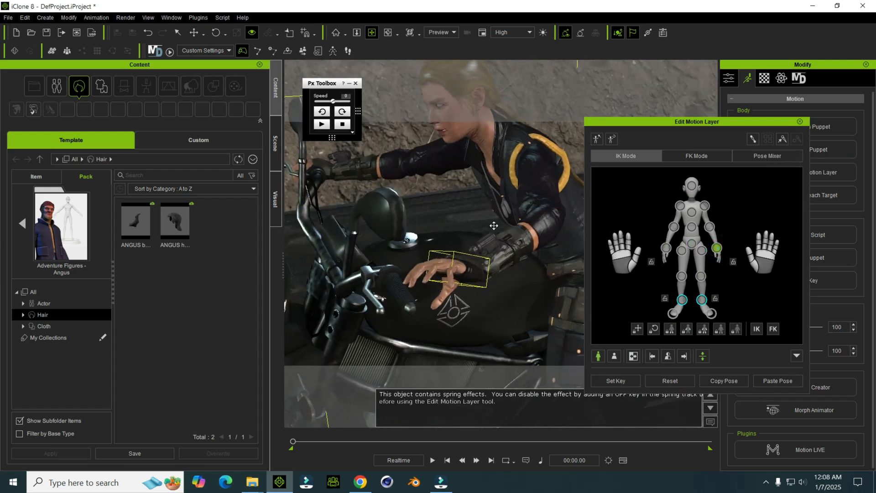
# Step: Rotate and move the character's left hand onto the grip of the motorbike's left handlebar
pyautogui.scroll(3, 483, 230)
pyautogui.moveTo(492, 275)
pyautogui.mouseDown(button='right')
pyautogui.moveTo(450, 205)
pyautogui.moveTo(507, 267)
pyautogui.mouseUp(button='right')
pyautogui.scroll(4, 435, 211)
pyautogui.scroll(-3, 431, 210)
pyautogui.moveTo(560, 288); pyautogui.dragTo(483, 287, button='right')
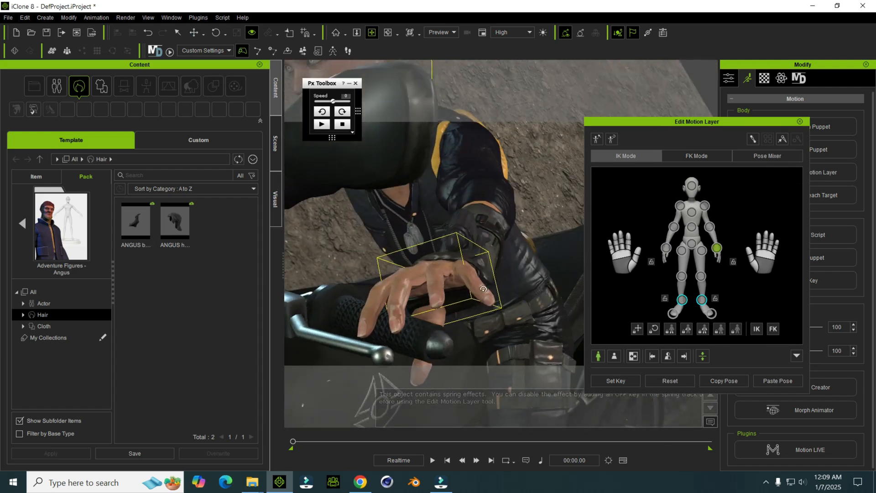
pyautogui.press('e')
pyautogui.press('w')
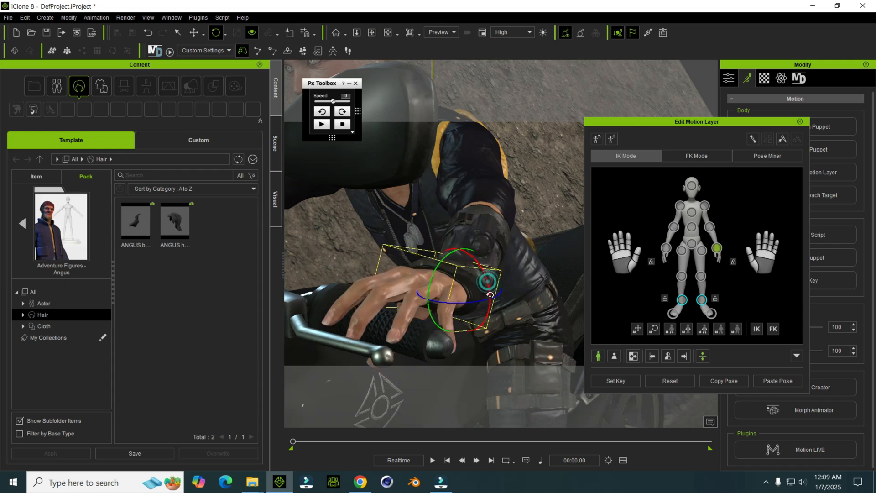
pyautogui.moveTo(485, 287); pyautogui.dragTo(470, 301, button='right')
pyautogui.moveTo(494, 283); pyautogui.dragTo(488, 287)
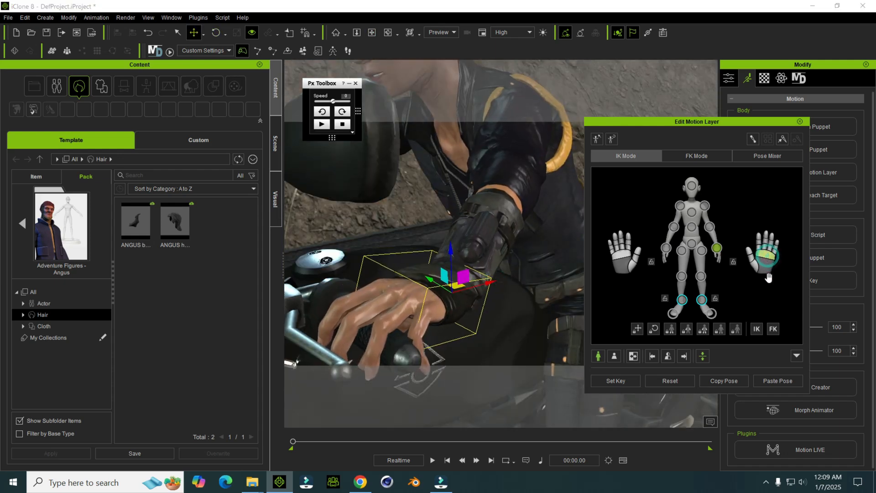
pyautogui.moveTo(489, 287); pyautogui.dragTo(460, 292)
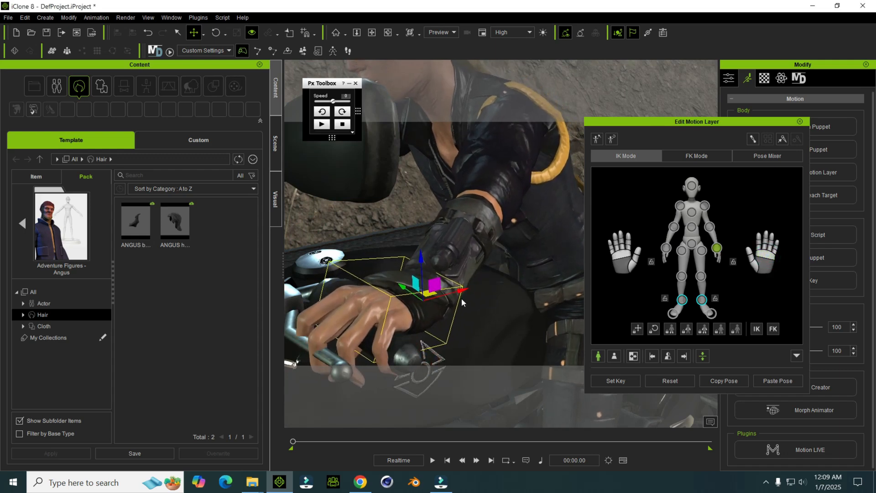
pyautogui.keyDown('alt'); pyautogui.moveTo(458, 253); pyautogui.dragTo(446, 294, button='right'); pyautogui.keyUp('alt')
pyautogui.moveTo(487, 288); pyautogui.dragTo(503, 295)
pyautogui.moveTo(458, 243); pyautogui.dragTo(459, 249)
# Step: Rotate the left thumb so it wraps around the handlebar grip, and close the motion layer editor
pyautogui.scroll(3, 449, 255)
pyautogui.keyDown('alt'); pyautogui.moveTo(446, 260); pyautogui.dragTo(502, 268, button='right'); pyautogui.keyUp('alt')
pyautogui.scroll(3, 511, 244)
pyautogui.scroll(-2, 502, 229)
pyautogui.keyDown('alt'); pyautogui.moveTo(503, 228); pyautogui.dragTo(438, 233, button='right'); pyautogui.keyUp('alt')
pyautogui.scroll(-3, 441, 233)
pyautogui.scroll(3, 441, 233)
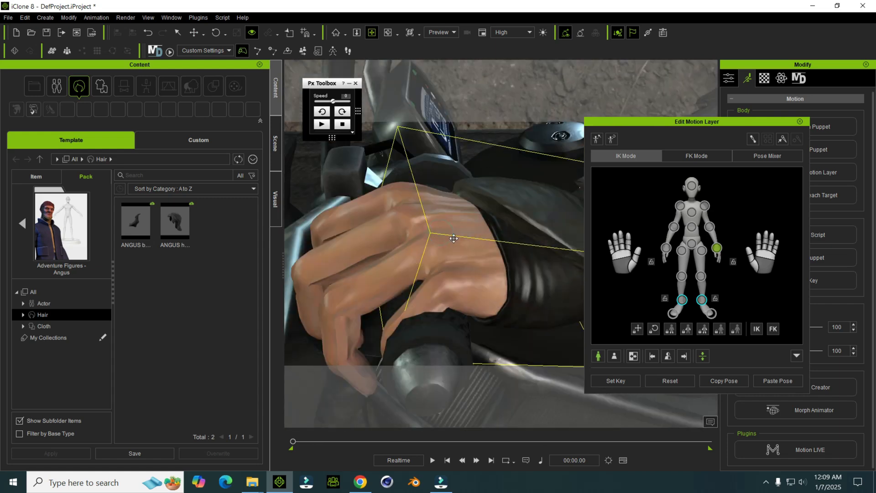
pyautogui.click(775, 252)
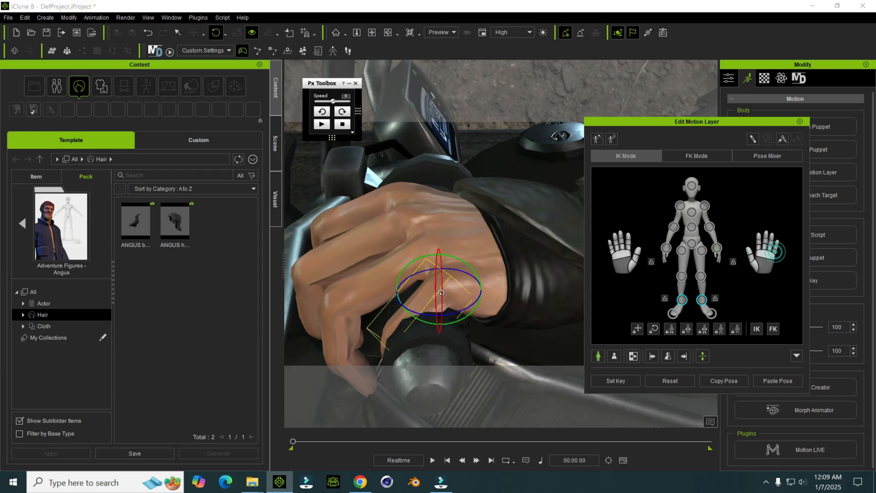
pyautogui.moveTo(410, 276); pyautogui.dragTo(451, 259)
pyautogui.scroll(-3, 444, 274)
pyautogui.scroll(-1, 444, 274)
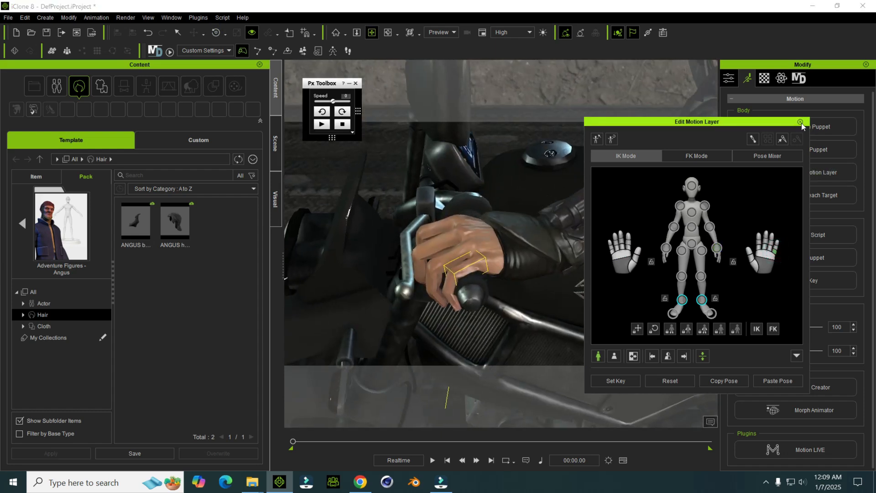
pyautogui.click(799, 122)
# Step: Set the motorbike's Handlebar as the left hand's reach target, keeping the current pose, and close the editor
pyautogui.moveTo(583, 245); pyautogui.dragTo(494, 258, button='right')
pyautogui.scroll(-3, 509, 261)
pyautogui.scroll(-3, 509, 261)
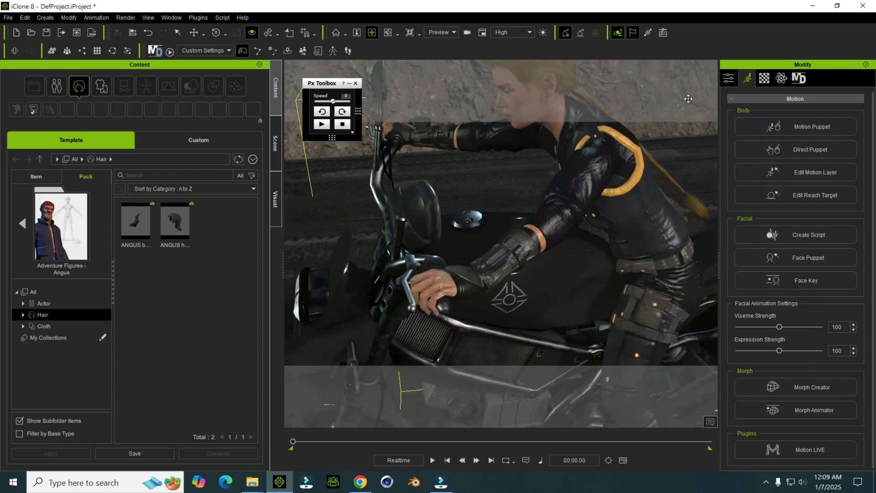
pyautogui.click(778, 196)
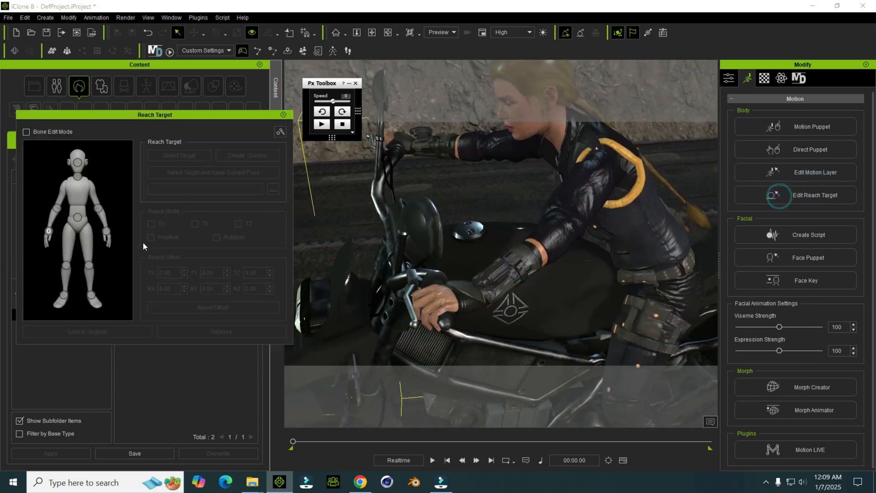
pyautogui.click(106, 232)
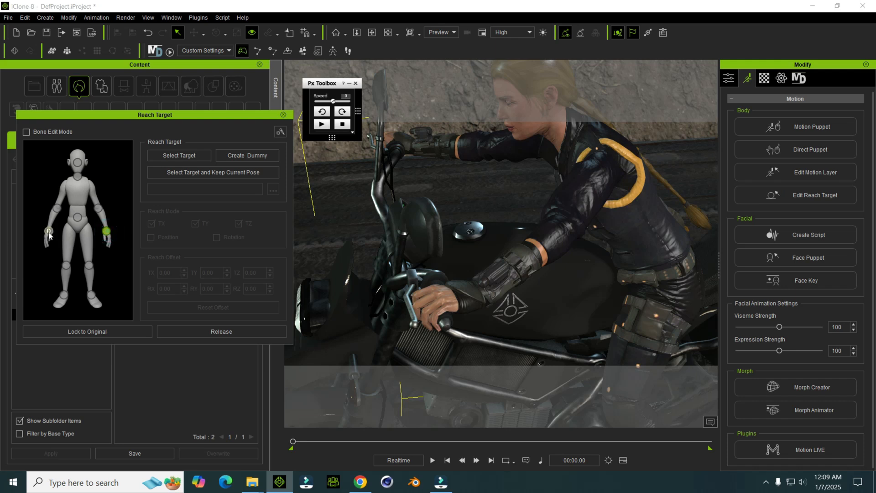
pyautogui.moveTo(457, 204); pyautogui.dragTo(458, 205, button='middle')
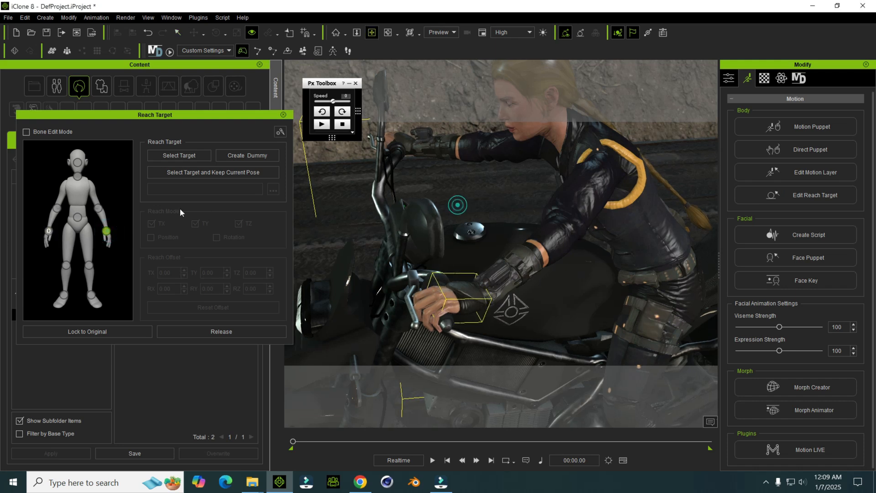
pyautogui.click(220, 175)
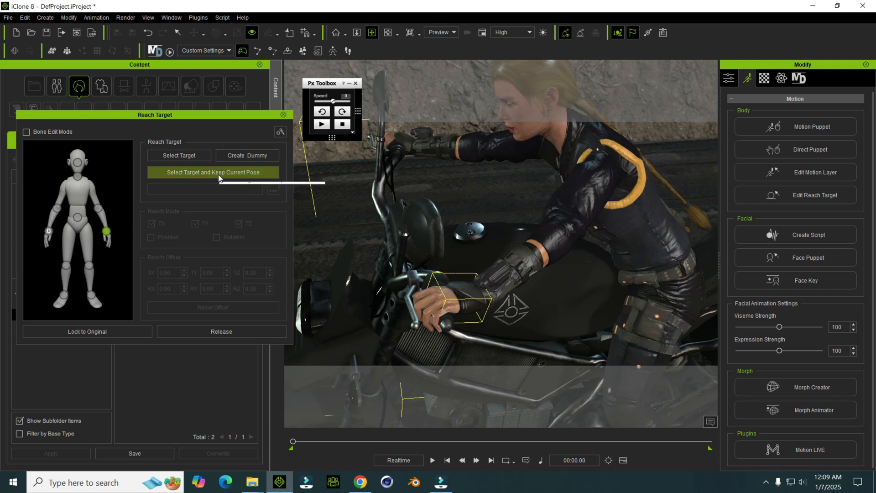
pyautogui.click(218, 173)
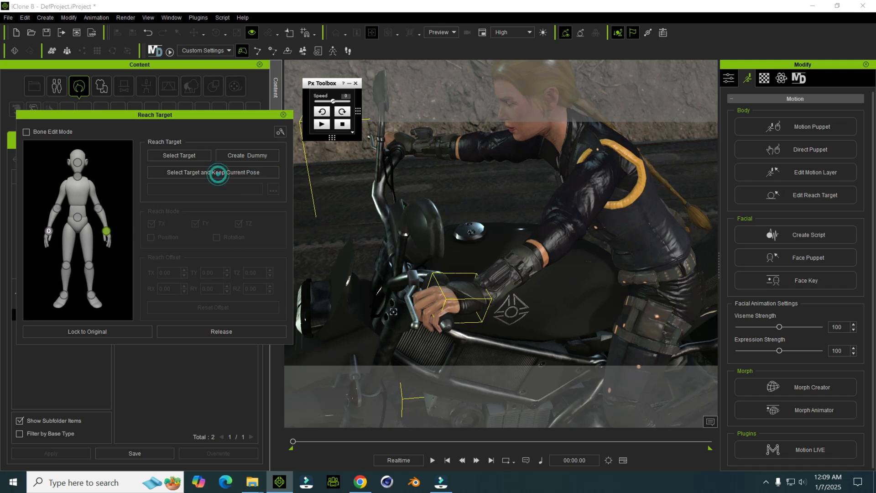
pyautogui.click(445, 325)
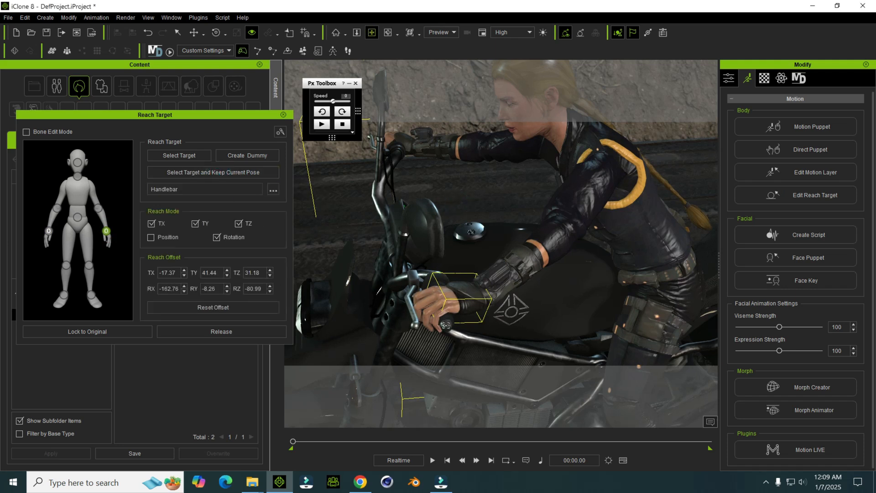
pyautogui.click(283, 114)
# Step: Play back the character's motion to check how her left hand stays on the handlebar
pyautogui.press('space')
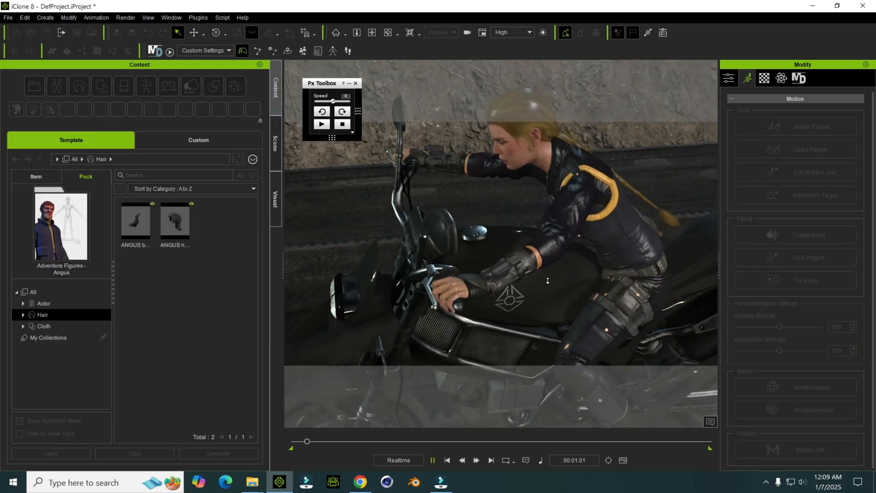
pyautogui.click(524, 303)
pyautogui.click(451, 463)
pyautogui.keyDown('alt'); pyautogui.moveTo(675, 219); pyautogui.dragTo(582, 237, button='right'); pyautogui.keyUp('alt')
pyautogui.keyDown('alt'); pyautogui.moveTo(579, 237); pyautogui.dragTo(514, 205); pyautogui.keyUp('alt')
pyautogui.keyDown('alt'); pyautogui.moveTo(515, 207); pyautogui.dragTo(551, 215, button='right'); pyautogui.keyUp('alt')
pyautogui.press('space')
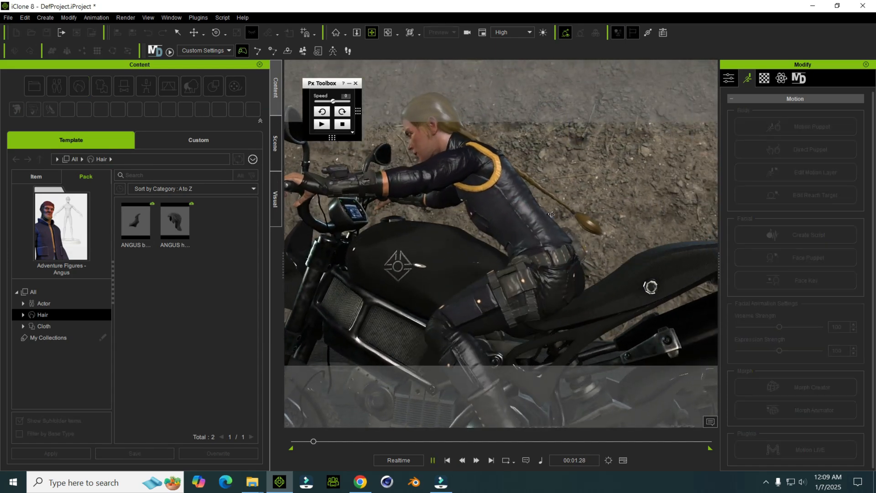
pyautogui.press('space')
pyautogui.scroll(-4, 563, 240)
pyautogui.keyDown('alt'); pyautogui.moveTo(585, 252); pyautogui.dragTo(579, 214); pyautogui.keyUp('alt')
pyautogui.press('space')
# Step: Replay the motion from the first frame to examine the rider and motorbike from the other side, and return to the start
pyautogui.press('space')
pyautogui.click(448, 460)
pyautogui.moveTo(444, 283); pyautogui.dragTo(558, 265, button='right')
pyautogui.press('space')
pyautogui.scroll(5, 492, 271)
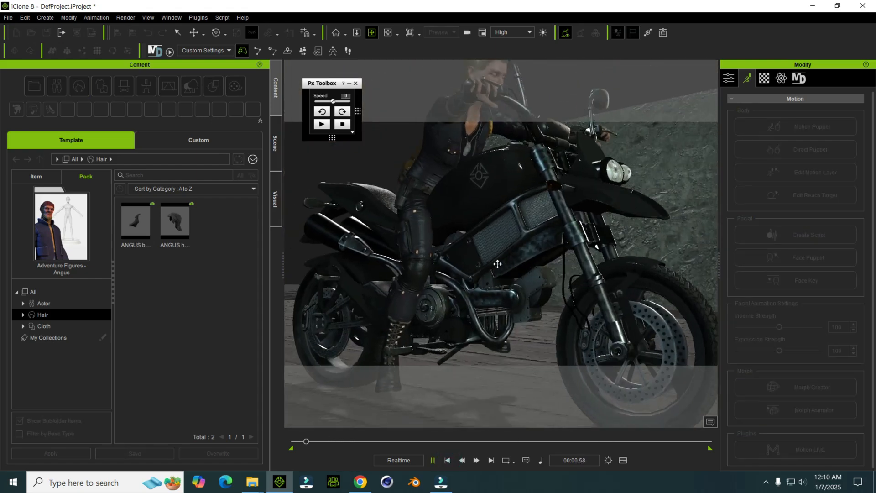
pyautogui.moveTo(492, 270); pyautogui.dragTo(546, 311, button='right')
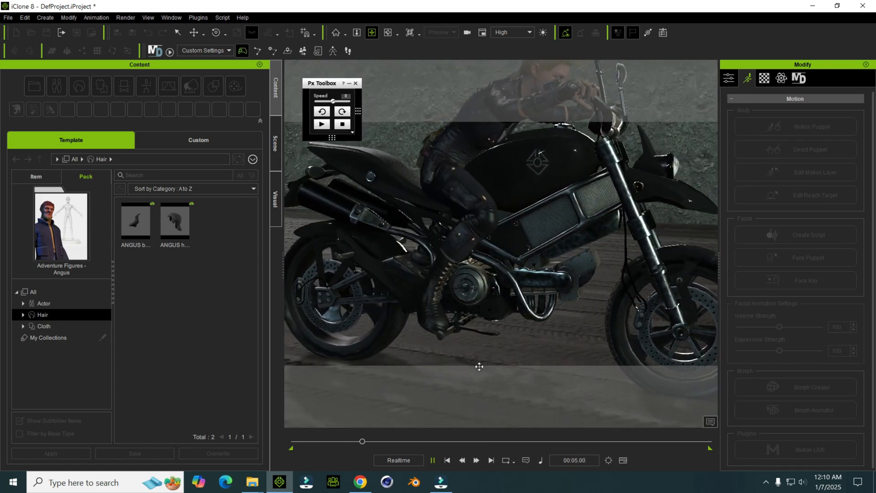
pyautogui.press('space')
pyautogui.click(447, 460)
pyautogui.moveTo(532, 289)
pyautogui.mouseDown(button='right')
pyautogui.moveTo(393, 274)
pyautogui.moveTo(535, 279)
pyautogui.mouseUp(button='right')
pyautogui.press('space')
pyautogui.press('space')
pyautogui.click(447, 459)
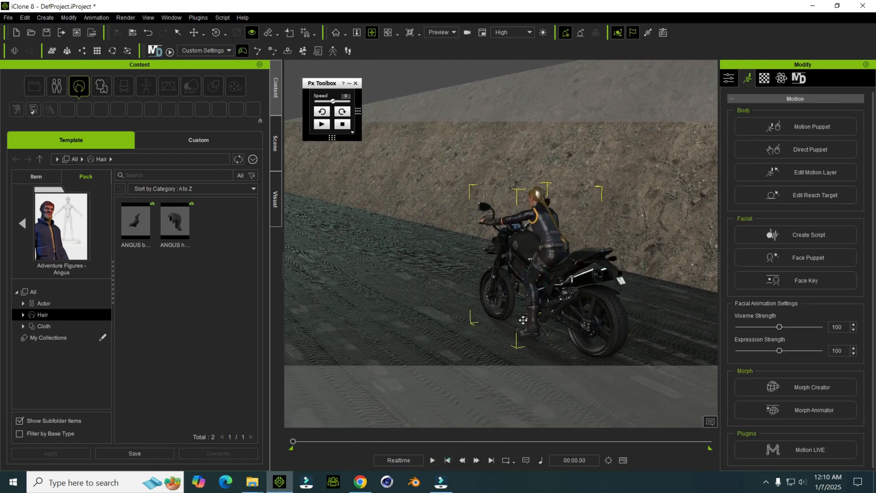
# Step: Move the motorbike forward and back along the road to test the hands' attachment, and undo the moves
pyautogui.moveTo(513, 349); pyautogui.dragTo(475, 221, button='middle')
pyautogui.scroll(3, 545, 307)
pyautogui.moveTo(520, 198); pyautogui.dragTo(554, 233, button='right')
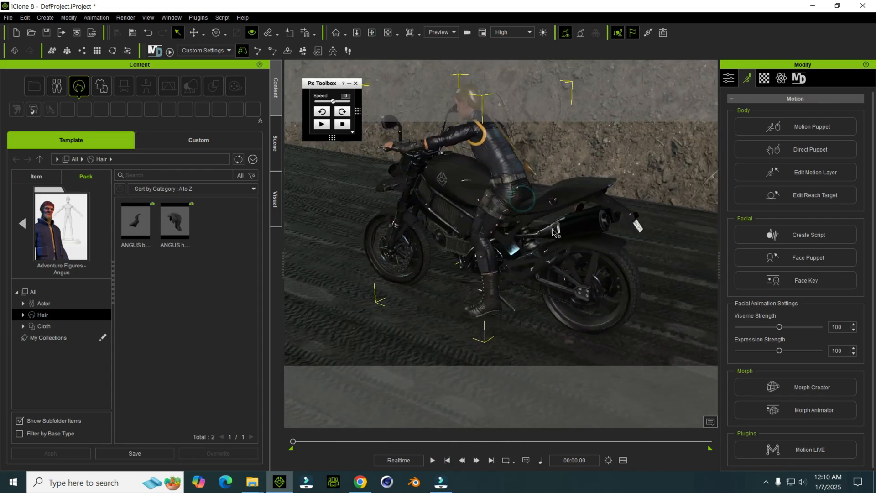
pyautogui.click(554, 233)
pyautogui.press('w')
pyautogui.moveTo(531, 315); pyautogui.dragTo(507, 225, button='right')
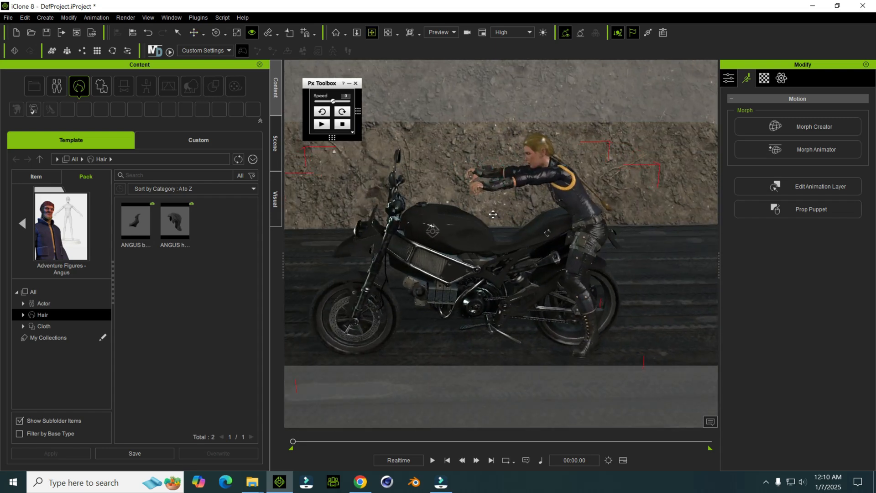
pyautogui.press('w')
pyautogui.moveTo(513, 349); pyautogui.dragTo(594, 352)
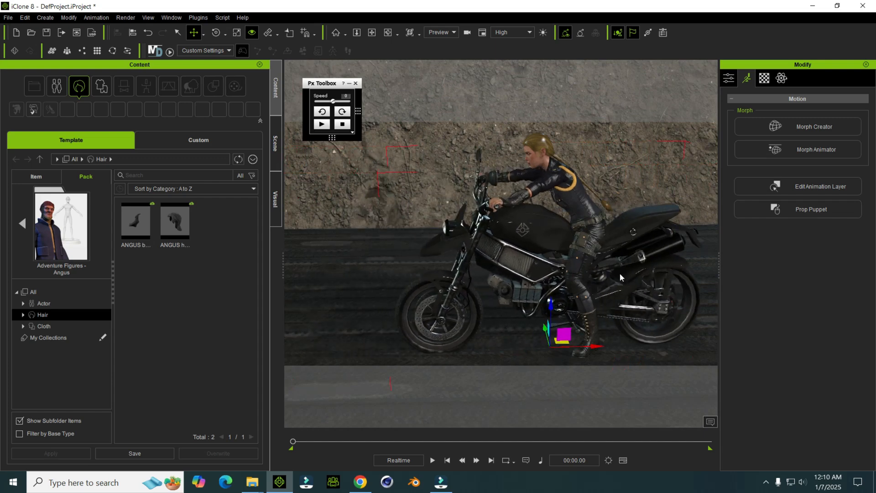
pyautogui.hotkey('ctrl', 'z')
pyautogui.hotkey('ctrl', 'z')
pyautogui.hotkey('ctrl', 'y')
pyautogui.press('q')
# Step: Link the female character to the motorbike
pyautogui.moveTo(566, 238); pyautogui.dragTo(515, 232, button='middle')
pyautogui.click(572, 229)
pyautogui.click(563, 212)
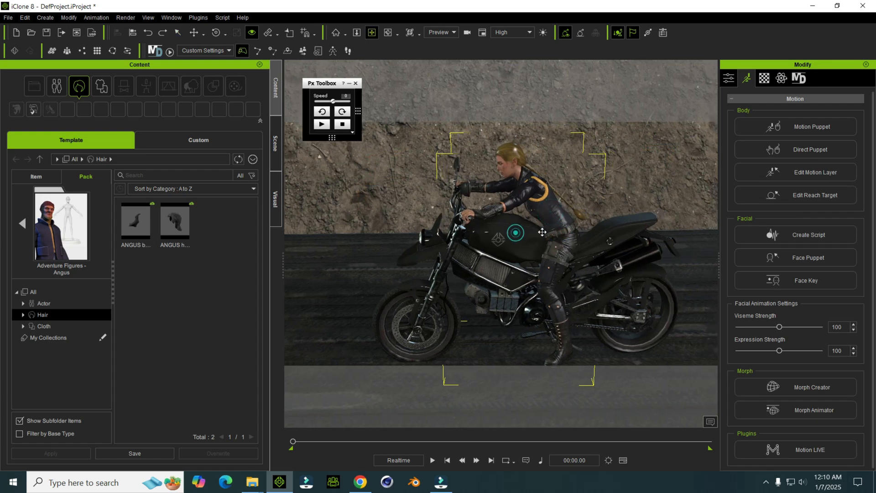
pyautogui.scroll(1, 547, 205)
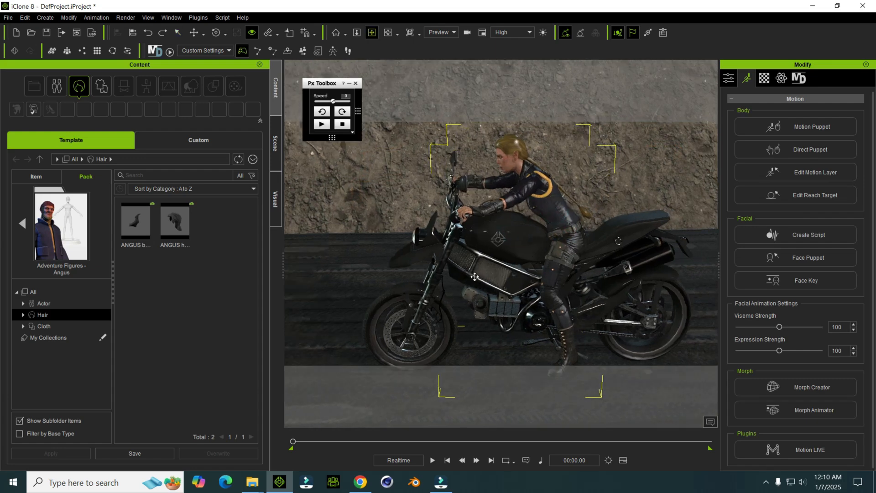
pyautogui.scroll(-1, 461, 276)
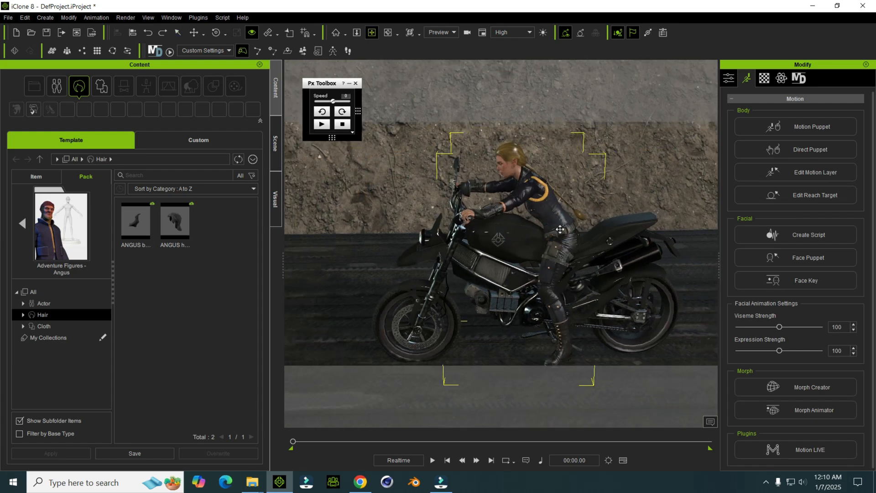
pyautogui.scroll(1, 554, 214)
pyautogui.rightClick(542, 190)
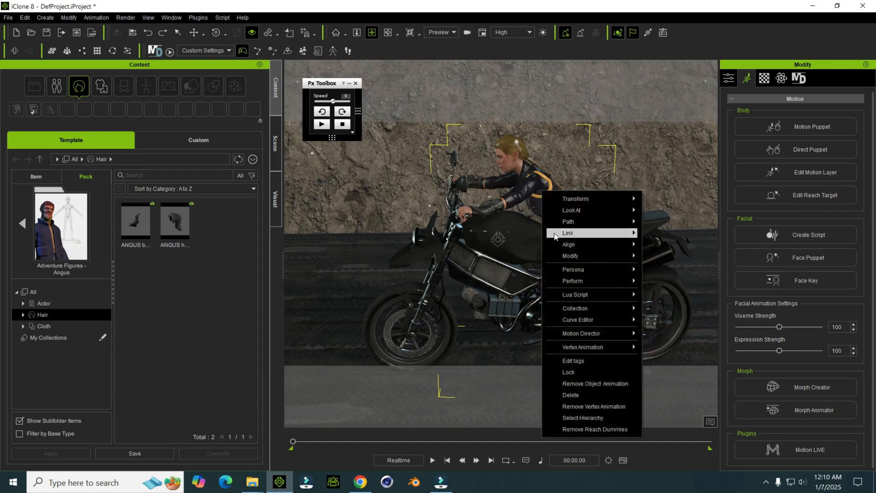
pyautogui.moveTo(554, 236)
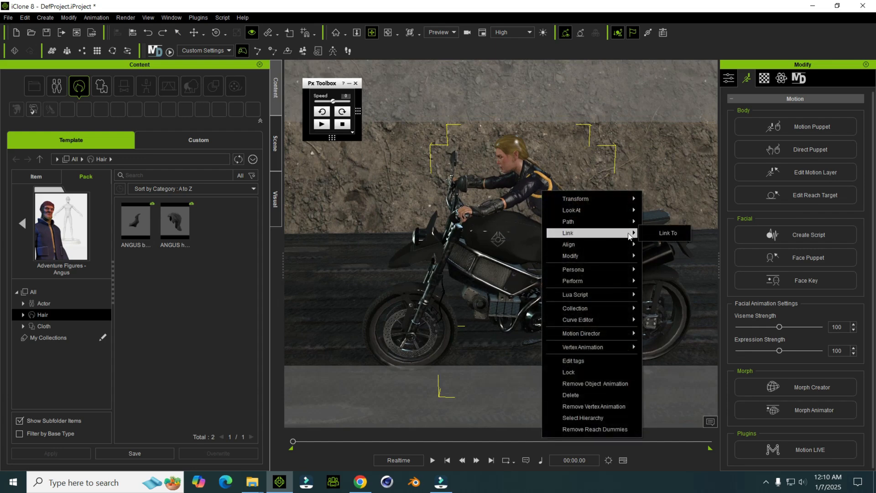
pyautogui.click(654, 232)
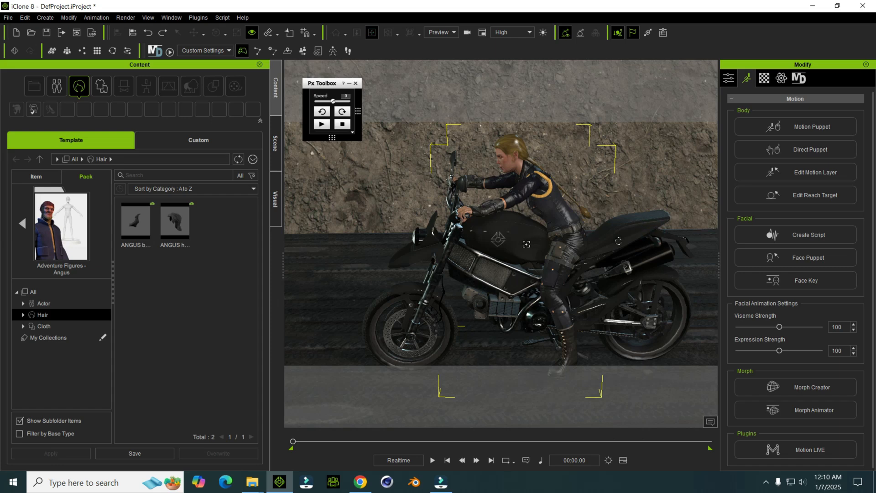
pyautogui.click(525, 244)
# Step: Show the scene list with Motorbike_Black selected and examine the road and dirt banks around the motorbike
pyautogui.scroll(-2, 364, 322)
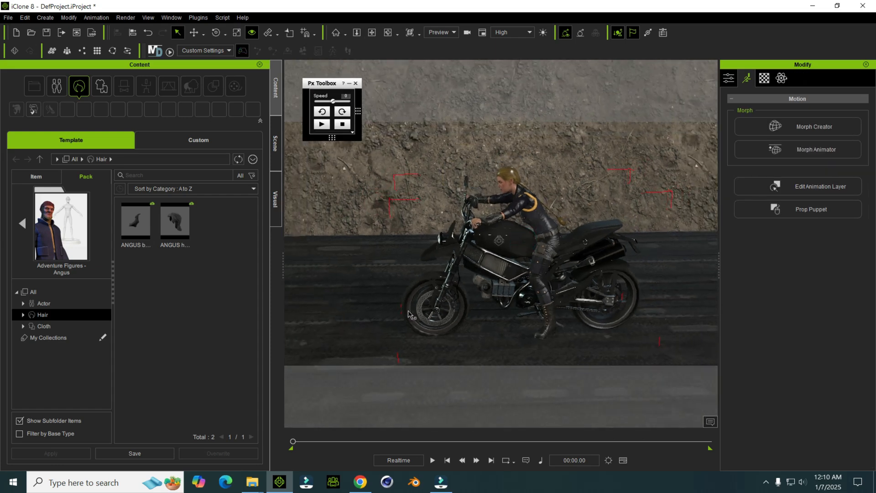
pyautogui.click(276, 148)
pyautogui.moveTo(566, 322); pyautogui.dragTo(536, 342)
pyautogui.scroll(-2, 536, 341)
pyautogui.moveTo(536, 341); pyautogui.dragTo(631, 285, button='middle')
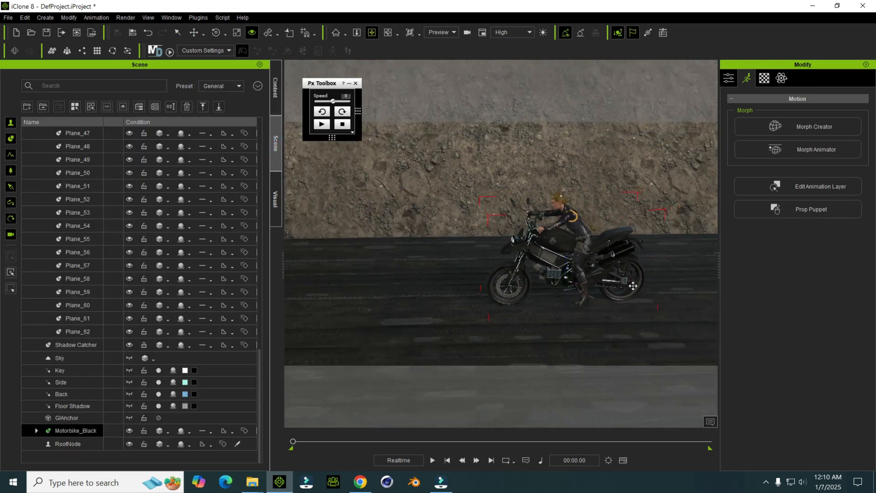
pyautogui.moveTo(631, 286); pyautogui.dragTo(550, 303, button='right')
pyautogui.moveTo(549, 303); pyautogui.dragTo(449, 273, button='middle')
pyautogui.moveTo(547, 299); pyautogui.dragTo(465, 261, button='right')
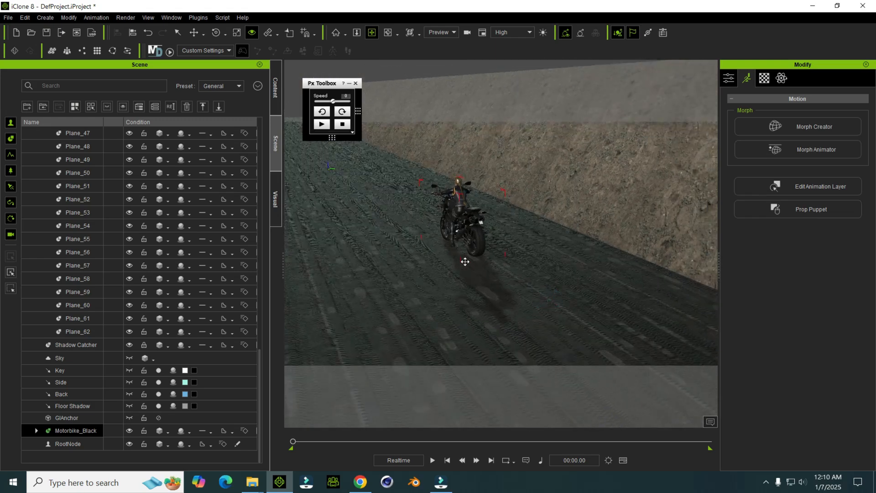
pyautogui.moveTo(465, 261); pyautogui.dragTo(456, 256, button='middle')
pyautogui.moveTo(456, 256); pyautogui.dragTo(539, 315, button='right')
pyautogui.moveTo(540, 315); pyautogui.dragTo(458, 207, button='middle')
pyautogui.moveTo(447, 215); pyautogui.dragTo(614, 343)
pyautogui.moveTo(613, 342); pyautogui.dragTo(529, 250, button='right')
pyautogui.moveTo(528, 250); pyautogui.dragTo(565, 306, button='middle')
pyautogui.moveTo(565, 306); pyautogui.dragTo(511, 297, button='right')
pyautogui.moveTo(505, 265); pyautogui.dragTo(583, 272, button='right')
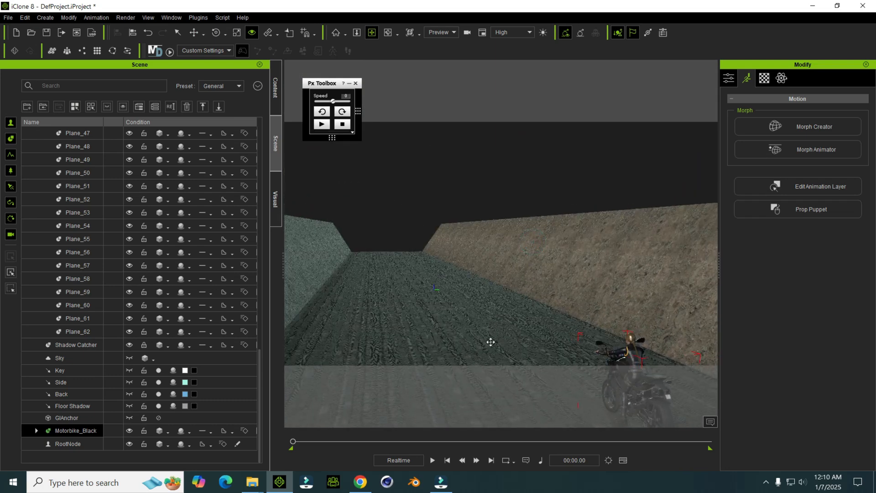
# Step: Add the Clear Day sky from the Sky asset folder to the scene and view it above the road
pyautogui.moveTo(253, 481)
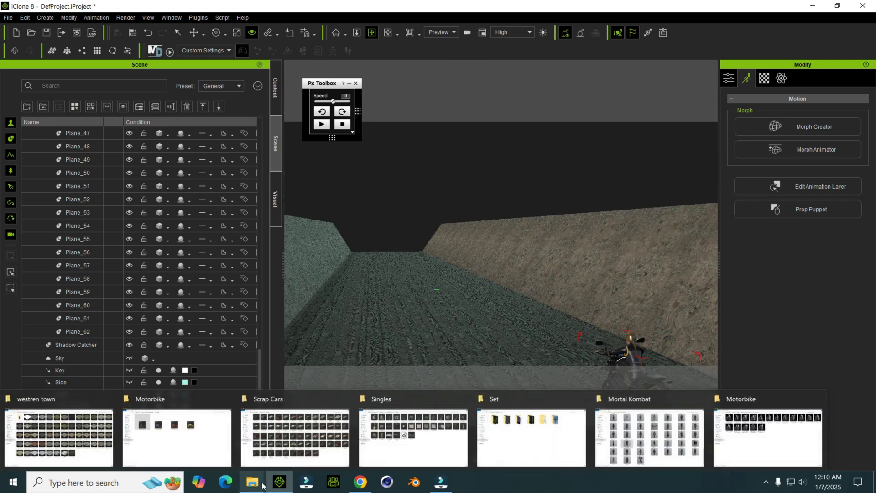
pyautogui.click(534, 445)
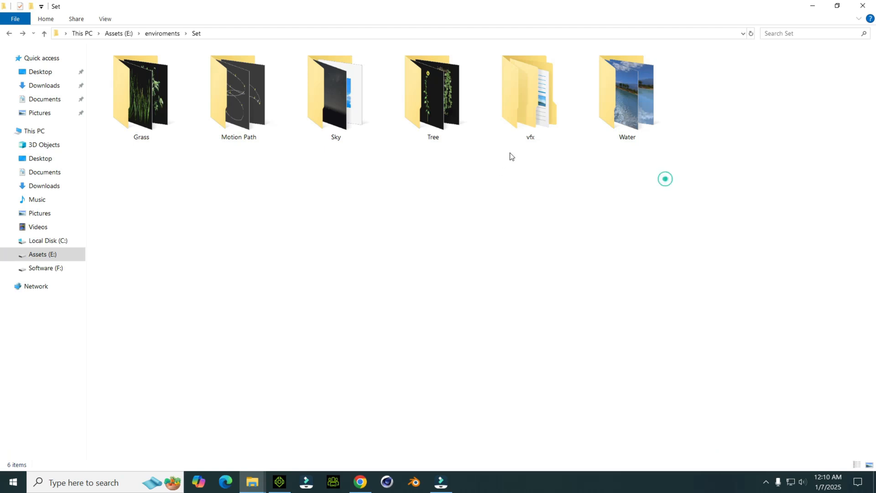
pyautogui.doubleClick(341, 138)
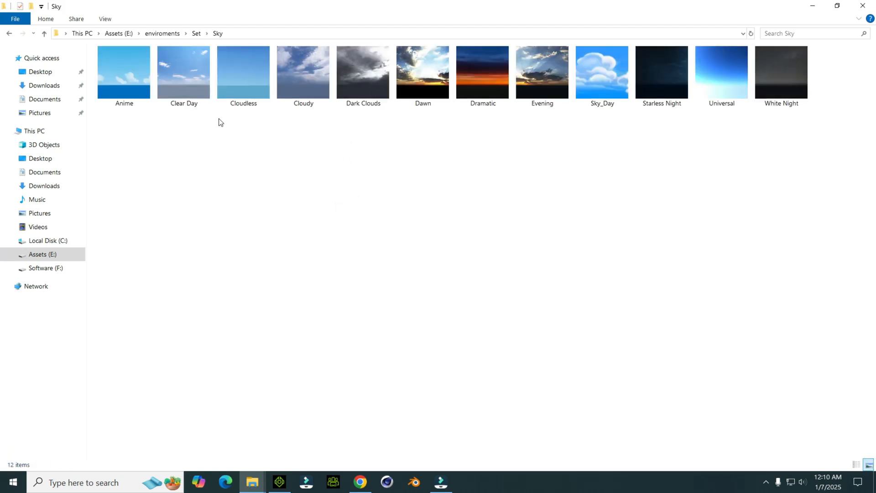
pyautogui.moveTo(192, 82); pyautogui.dragTo(432, 199)
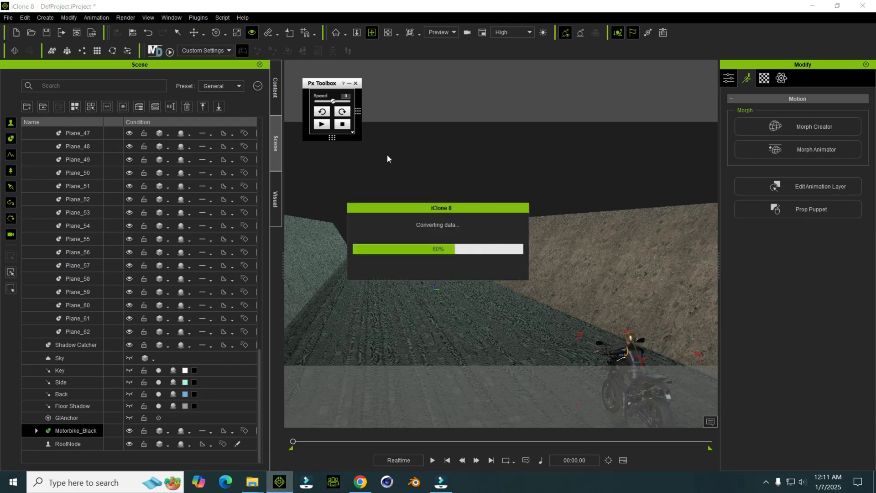
pyautogui.moveTo(473, 258)
pyautogui.mouseDown(button='right')
pyautogui.moveTo(482, 235)
pyautogui.moveTo(456, 244)
pyautogui.moveTo(502, 237)
pyautogui.moveTo(471, 228)
pyautogui.mouseUp(button='right')
pyautogui.moveTo(504, 289)
pyautogui.mouseDown(button='right')
pyautogui.moveTo(473, 260)
pyautogui.moveTo(501, 274)
pyautogui.moveTo(479, 275)
pyautogui.mouseUp(button='right')
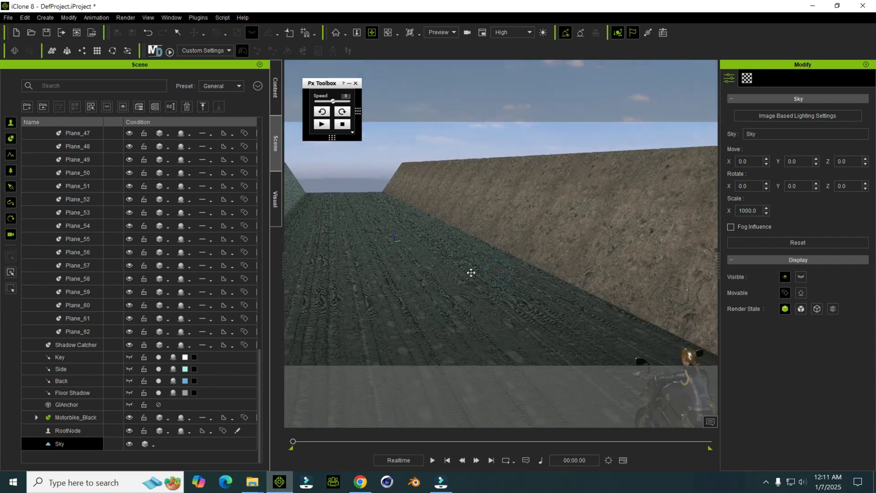
pyautogui.moveTo(413, 272); pyautogui.dragTo(373, 328, button='right')
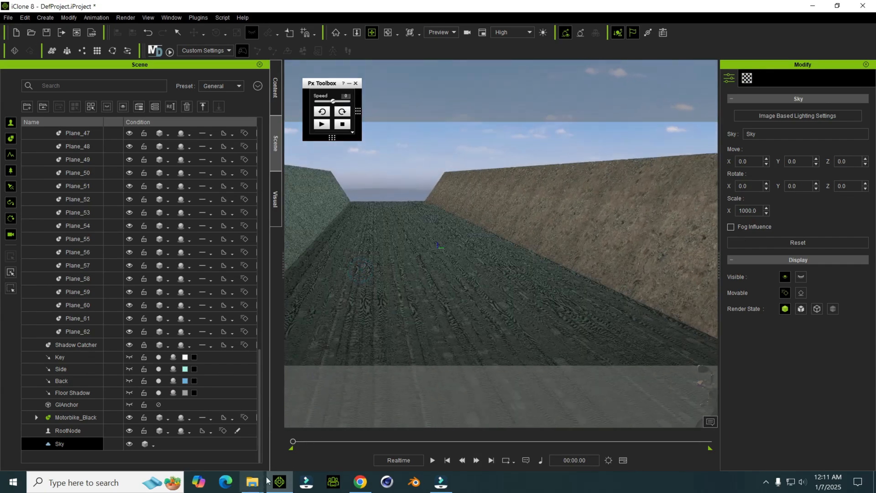
# Step: Add Dry_Big_Tree_01 from the Singles asset folder onto the road ahead of the motorbike
pyautogui.moveTo(262, 481)
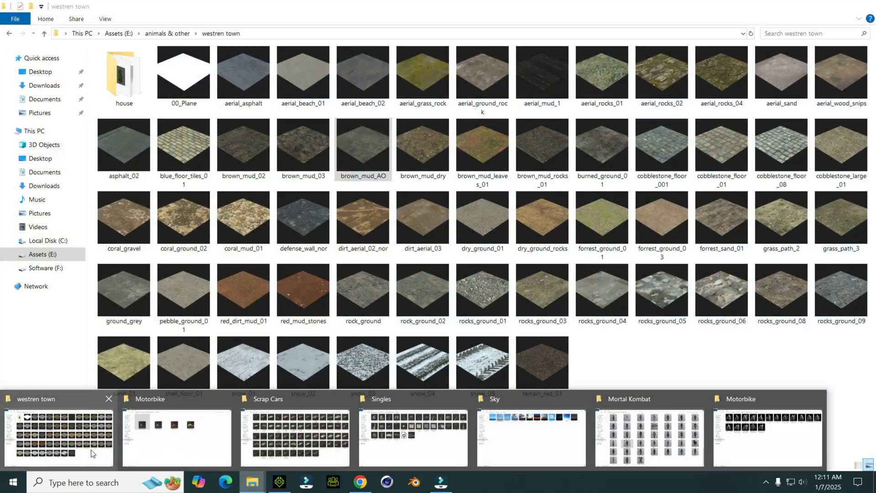
pyautogui.moveTo(372, 445)
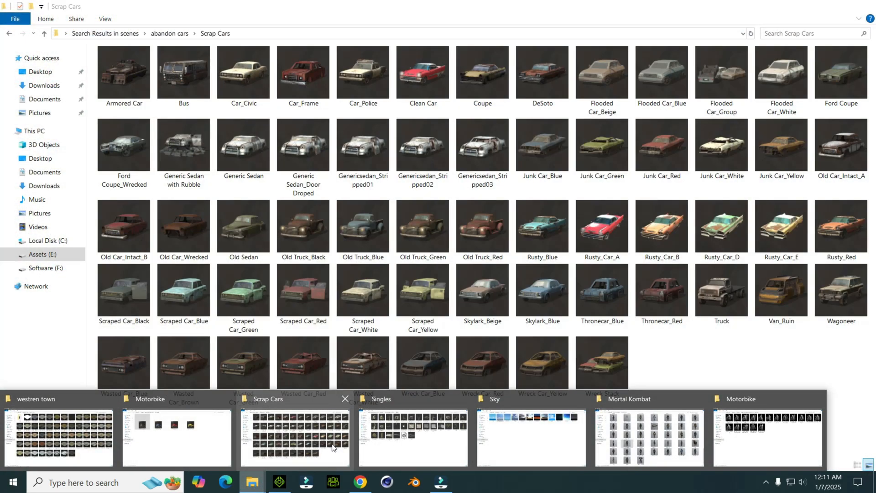
pyautogui.click(334, 446)
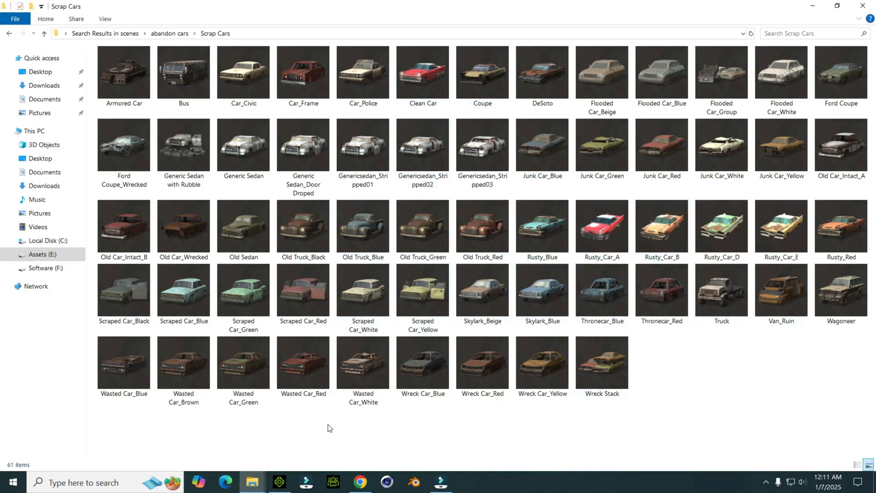
pyautogui.moveTo(252, 482)
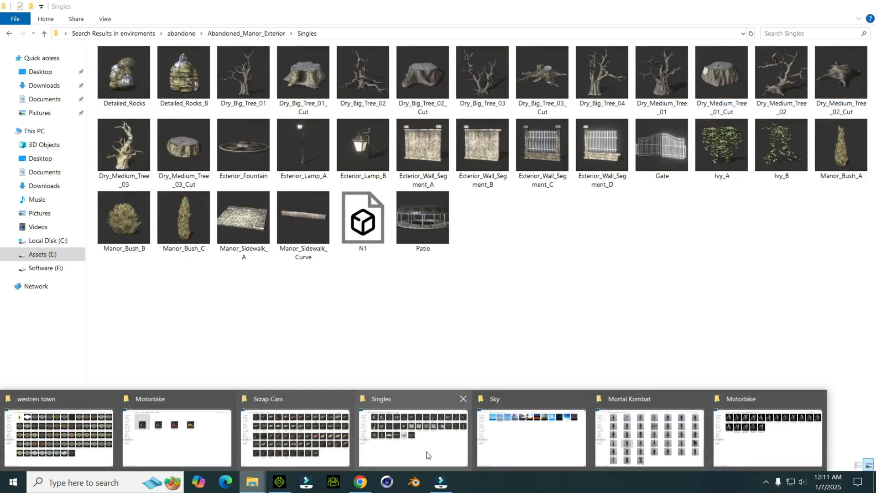
pyautogui.click(425, 452)
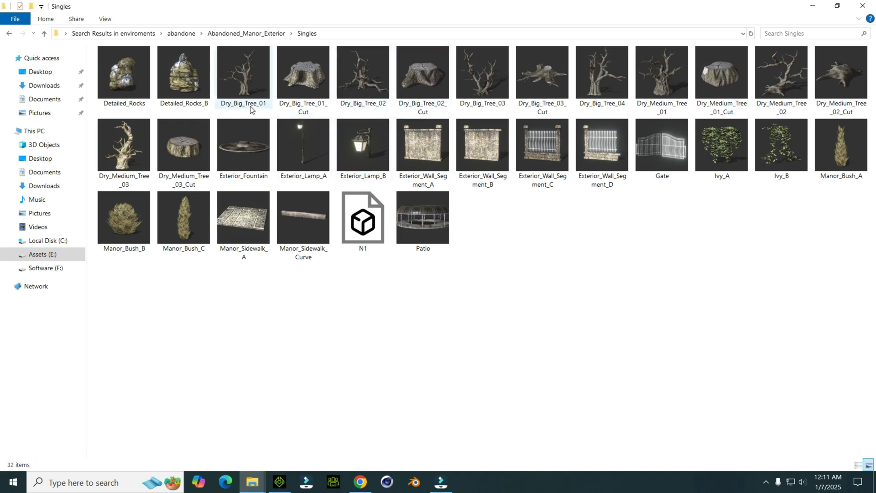
pyautogui.moveTo(254, 92); pyautogui.dragTo(433, 257)
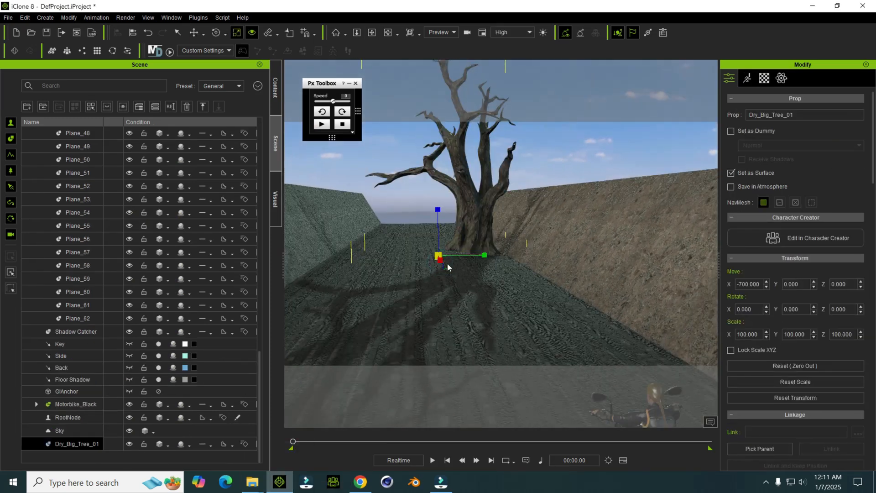
# Step: Scale the dry tree uniformly to 39.5 and move it onto the brown dirt bank at Y 733.079, Z 393.938
pyautogui.moveTo(437, 254); pyautogui.dragTo(568, 274)
pyautogui.press('w')
pyautogui.moveTo(523, 199); pyautogui.dragTo(522, 132)
pyautogui.moveTo(564, 188); pyautogui.dragTo(601, 189)
pyautogui.moveTo(589, 200); pyautogui.dragTo(492, 241, button='right')
# Step: Add Rough Grass_Dark from the Tree asset folder onto the road in front of the motorbike
pyautogui.moveTo(259, 486)
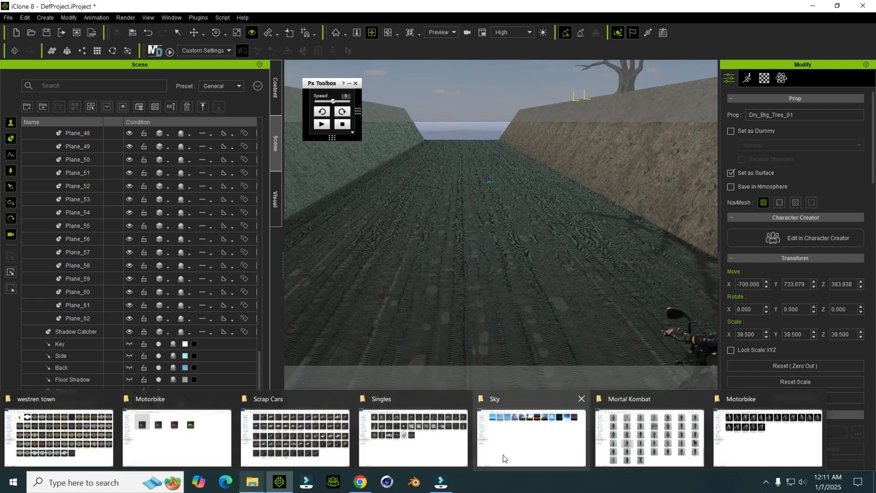
pyautogui.click(504, 434)
pyautogui.hotkey('alt', 'Left')
pyautogui.click(318, 186)
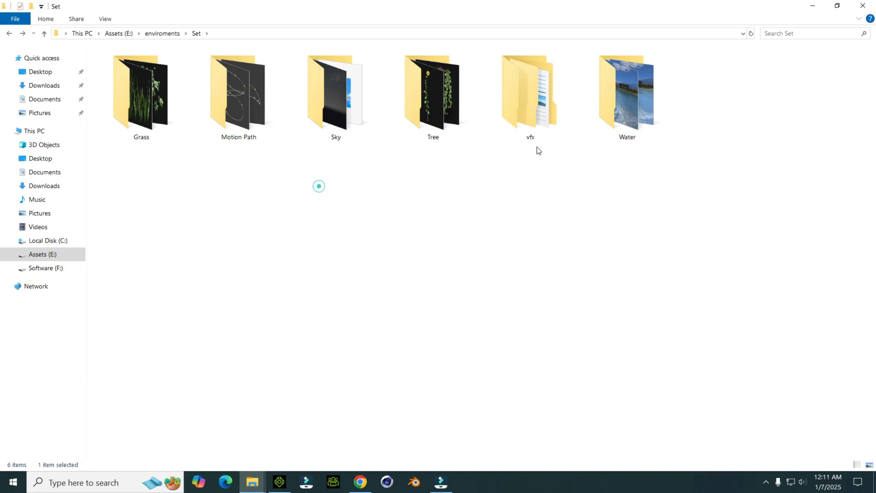
pyautogui.doubleClick(174, 130)
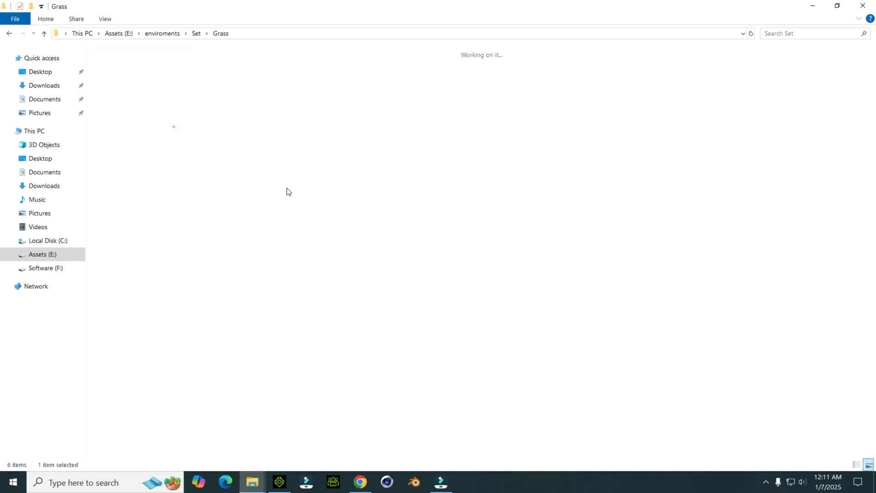
pyautogui.hotkey('alt', 'Left')
pyautogui.doubleClick(427, 102)
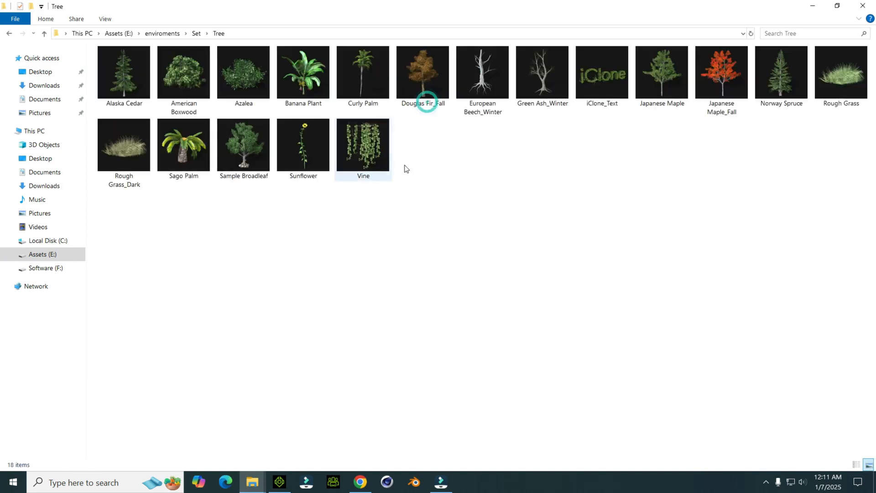
pyautogui.moveTo(123, 146); pyautogui.dragTo(464, 318)
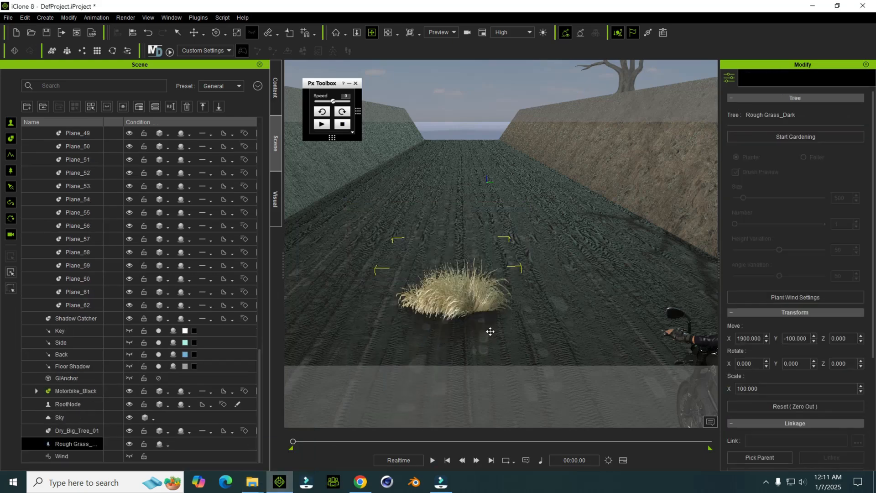
# Step: Scale the rough grass clump down to 54
pyautogui.moveTo(479, 304); pyautogui.dragTo(486, 346)
pyautogui.moveTo(442, 304); pyautogui.dragTo(529, 248, button='right')
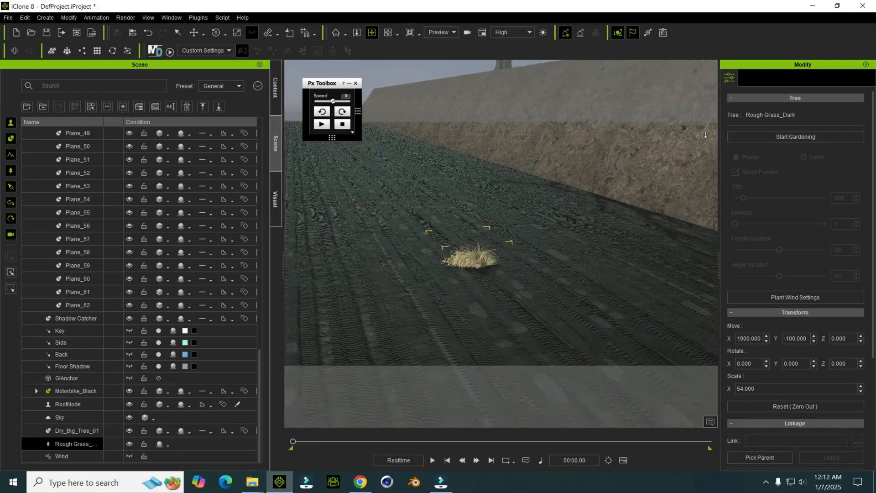
pyautogui.moveTo(513, 201)
pyautogui.mouseDown(button='right')
pyautogui.moveTo(565, 196)
pyautogui.moveTo(515, 228)
pyautogui.moveTo(585, 211)
pyautogui.moveTo(528, 209)
pyautogui.moveTo(555, 151)
pyautogui.moveTo(479, 210)
pyautogui.moveTo(487, 227)
pyautogui.mouseUp(button='right')
pyautogui.moveTo(440, 133); pyautogui.dragTo(449, 164, button='right')
pyautogui.moveTo(503, 316)
pyautogui.mouseDown(button='right')
pyautogui.moveTo(497, 284)
pyautogui.moveTo(470, 313)
pyautogui.moveTo(438, 257)
pyautogui.moveTo(475, 254)
pyautogui.moveTo(508, 214)
pyautogui.moveTo(645, 195)
pyautogui.moveTo(506, 200)
pyautogui.mouseUp(button='right')
pyautogui.press('w')
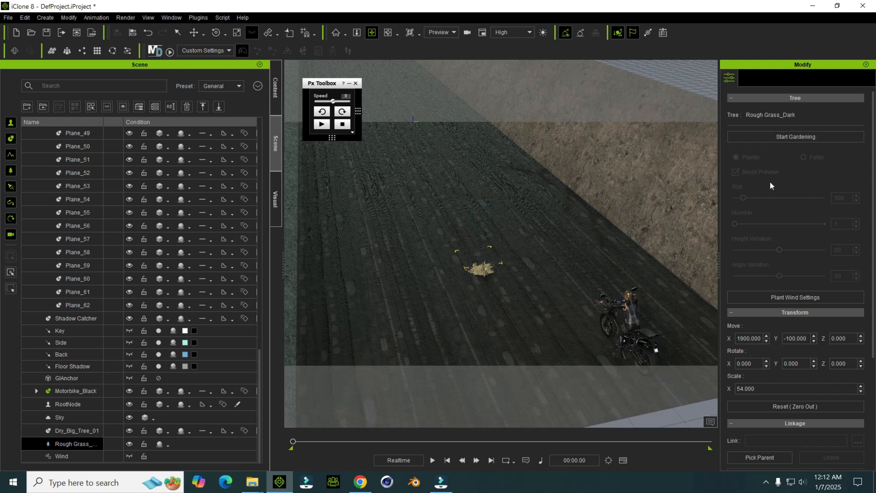
# Step: Start gardening with the rough grass, using brush size 847 and number 13, and plant clumps on the road ahead of the motorbike
pyautogui.click(800, 135)
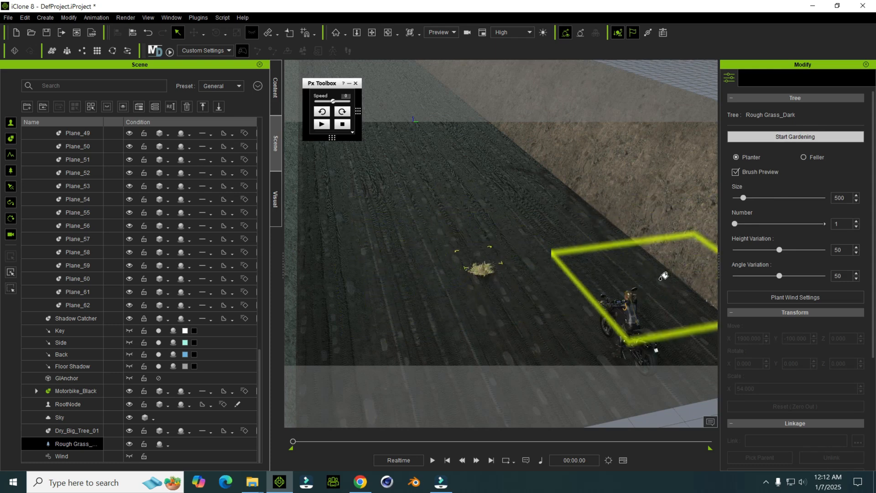
pyautogui.click(750, 198)
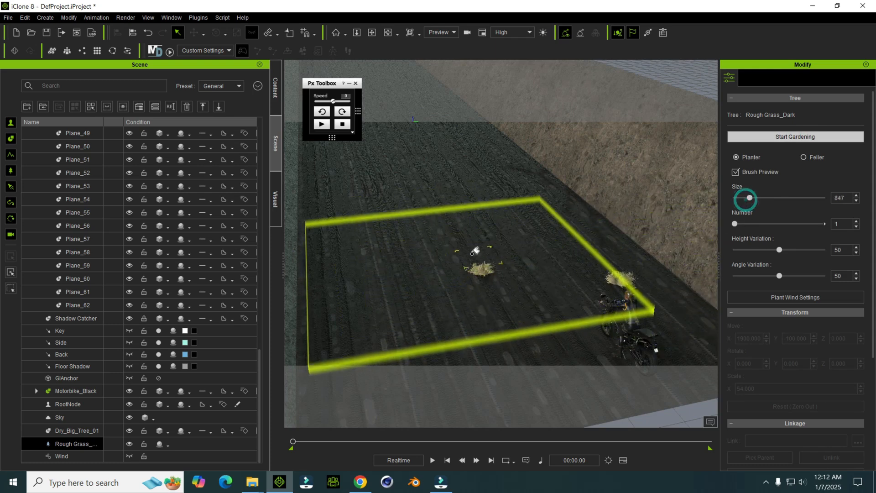
pyautogui.click(754, 224)
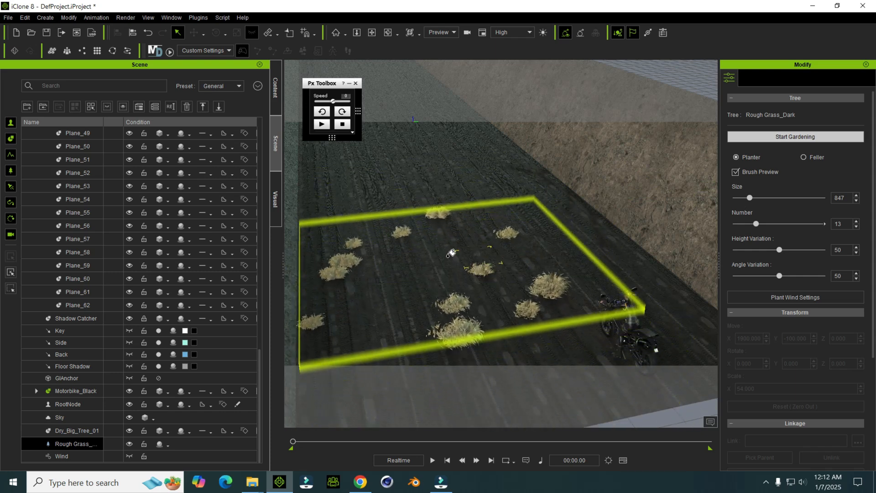
pyautogui.click(427, 193)
# Step: Plant more rough grass clumps farther along the road toward its far end, and stop gardening
pyautogui.moveTo(391, 135)
pyautogui.mouseDown(button='middle')
pyautogui.moveTo(402, 156)
pyautogui.moveTo(462, 198)
pyautogui.mouseUp(button='middle')
pyautogui.scroll(-3, 460, 193)
pyautogui.moveTo(458, 249)
pyautogui.mouseDown(button='middle')
pyautogui.moveTo(436, 219)
pyautogui.moveTo(422, 256)
pyautogui.mouseUp(button='middle')
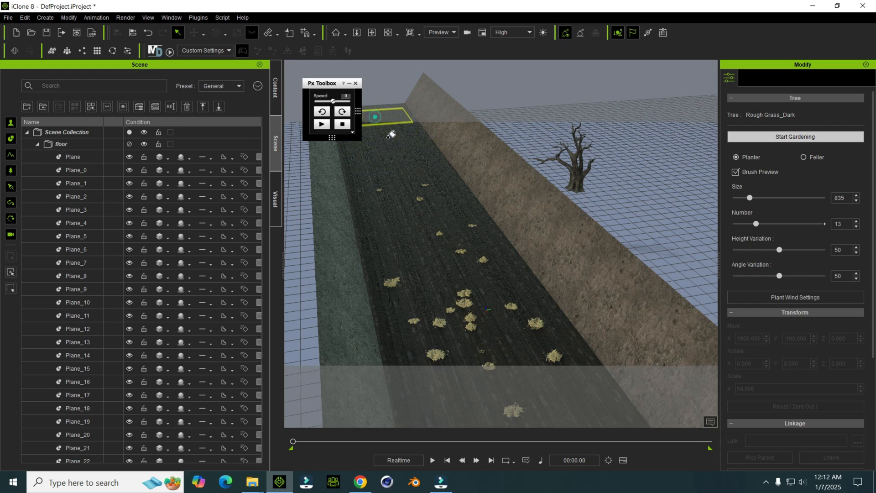
pyautogui.moveTo(463, 263); pyautogui.dragTo(458, 130, button='right')
pyautogui.moveTo(526, 289); pyautogui.dragTo(488, 210)
pyautogui.moveTo(487, 210); pyautogui.dragTo(532, 175, button='right')
pyautogui.scroll(3, 486, 227)
pyautogui.moveTo(440, 198); pyautogui.dragTo(596, 224, button='right')
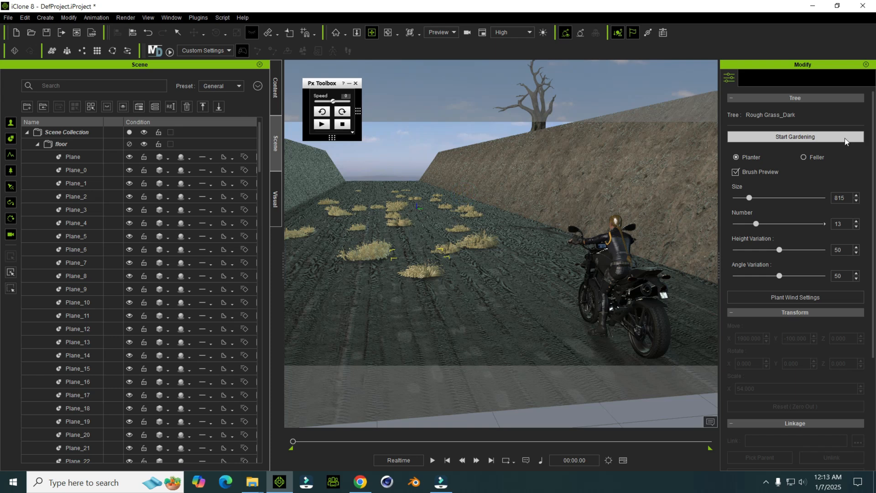
pyautogui.click(831, 136)
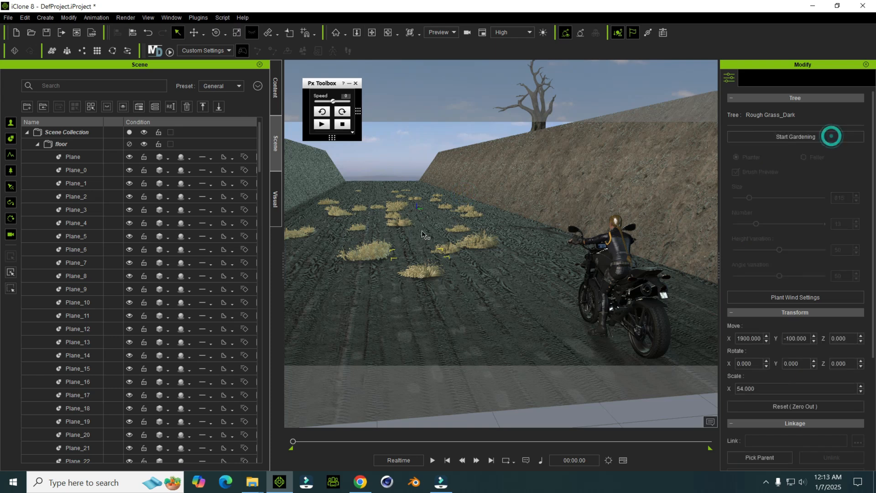
# Step: Examine the grass clumps, dirt banks, dry tree and motorbike from several angles along the road
pyautogui.moveTo(514, 236); pyautogui.dragTo(484, 213, button='right')
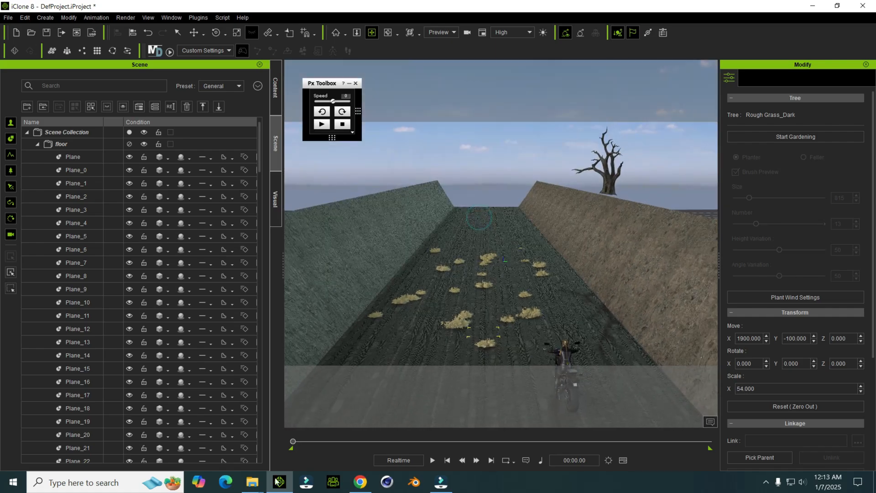
pyautogui.moveTo(252, 481)
pyautogui.moveTo(106, 465)
pyautogui.moveTo(264, 451)
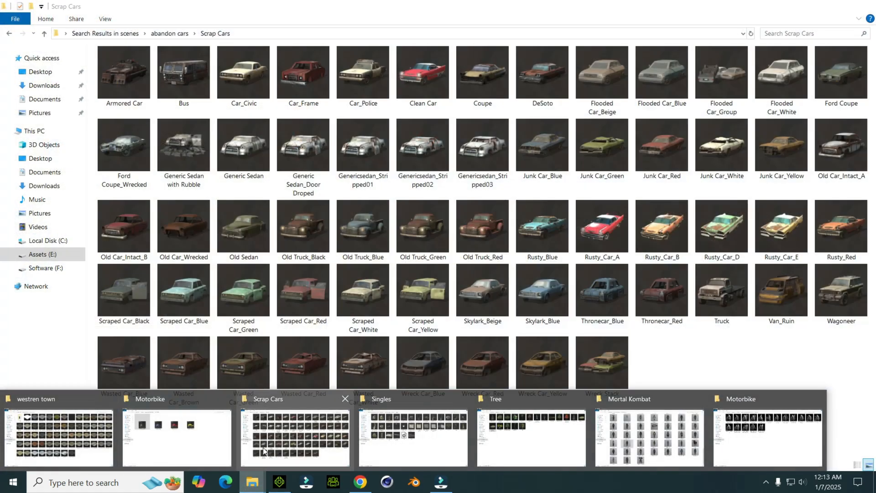
pyautogui.click(283, 478)
pyautogui.moveTo(455, 306); pyautogui.dragTo(482, 248, button='right')
pyautogui.scroll(1, 423, 253)
pyautogui.scroll(2, 423, 253)
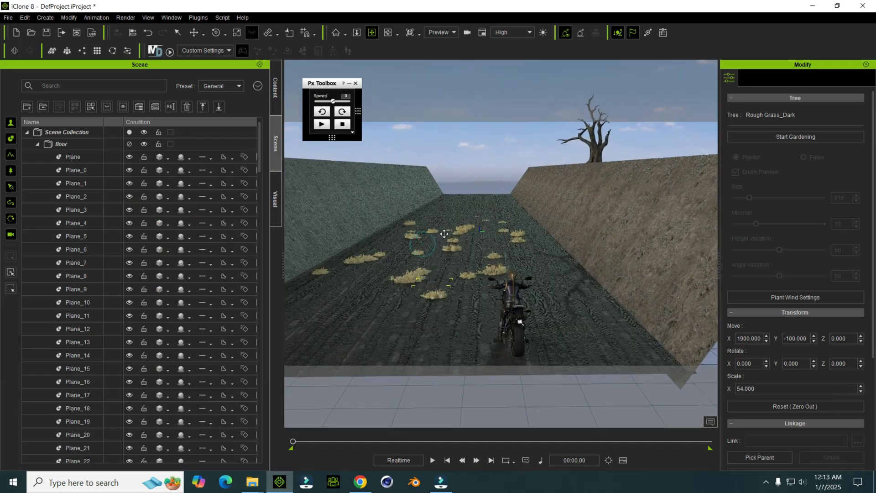
pyautogui.scroll(1, 422, 253)
pyautogui.scroll(1, 497, 173)
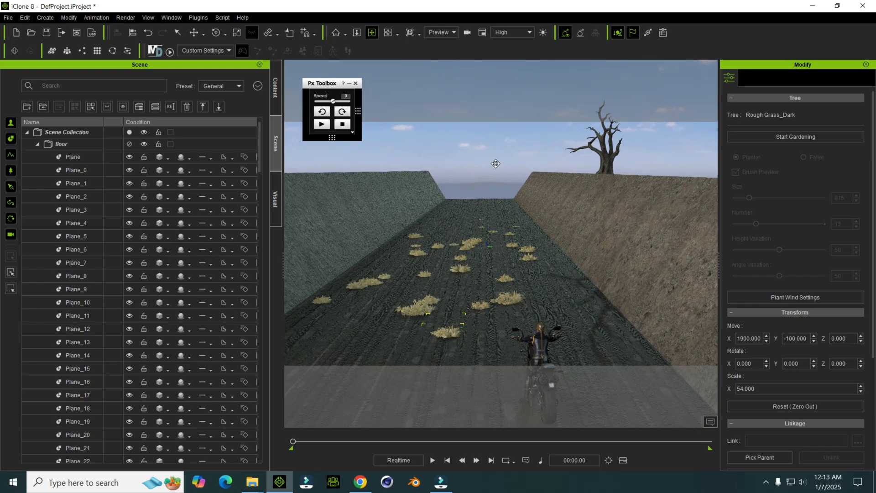
pyautogui.moveTo(496, 163); pyautogui.dragTo(510, 166, button='middle')
pyautogui.scroll(-2, 509, 165)
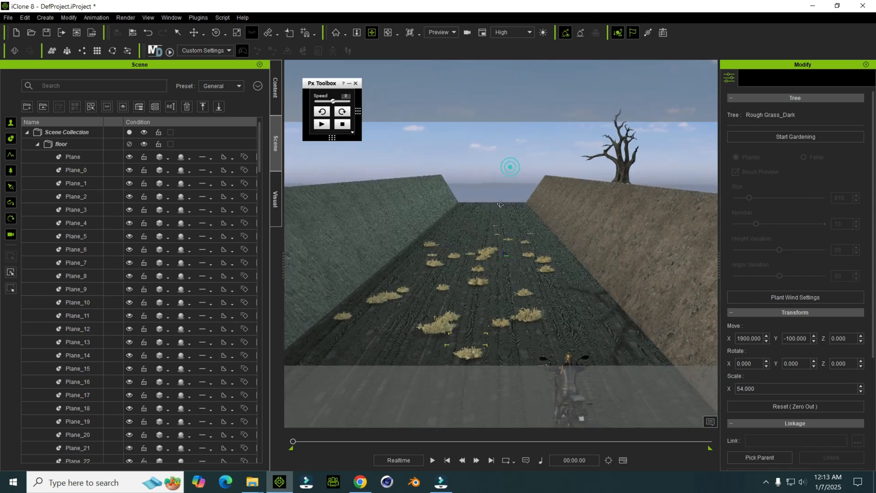
pyautogui.moveTo(510, 165)
pyautogui.mouseDown(button='right')
pyautogui.moveTo(416, 213)
pyautogui.moveTo(631, 217)
pyautogui.moveTo(497, 221)
pyautogui.moveTo(524, 210)
pyautogui.moveTo(466, 253)
pyautogui.mouseUp(button='right')
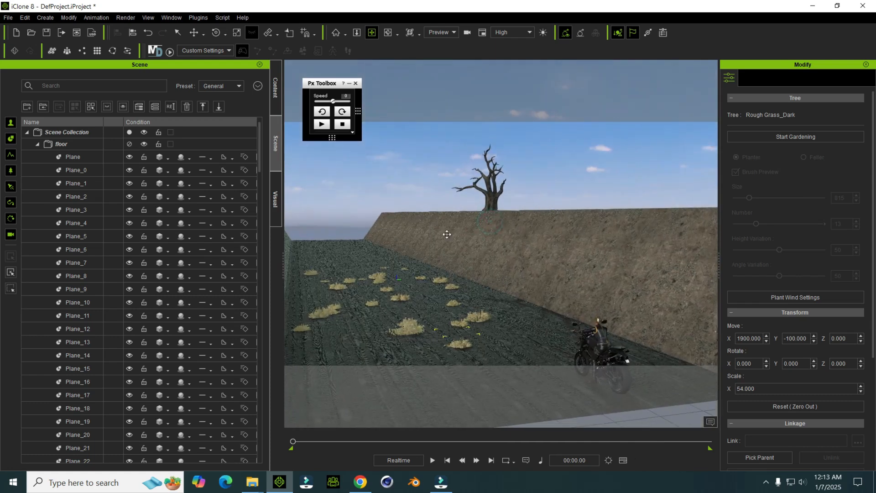
pyautogui.moveTo(534, 244); pyautogui.dragTo(498, 253, button='right')
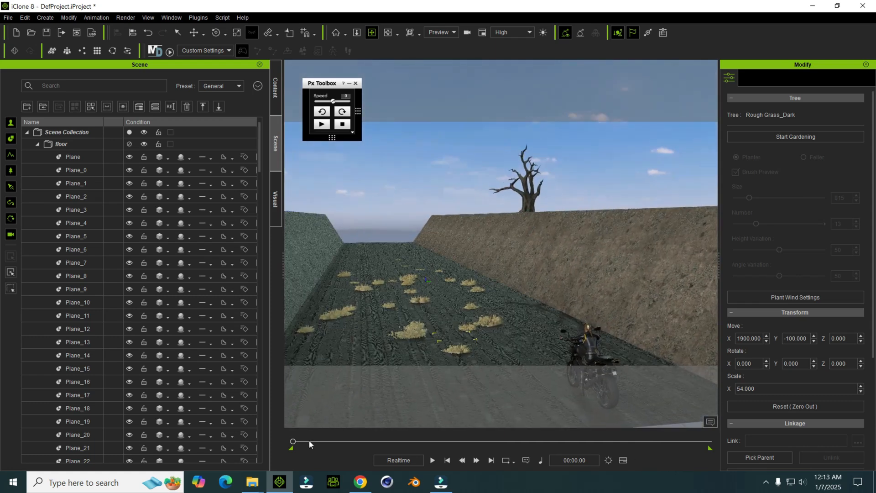
# Step: Add the Patio prop from the Singles asset folder to the road ahead of the motorbike
pyautogui.moveTo(246, 488)
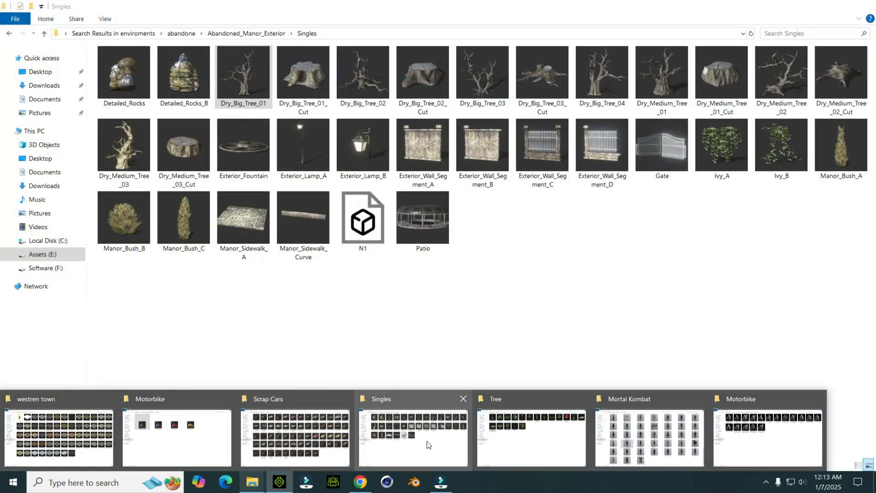
pyautogui.click(429, 445)
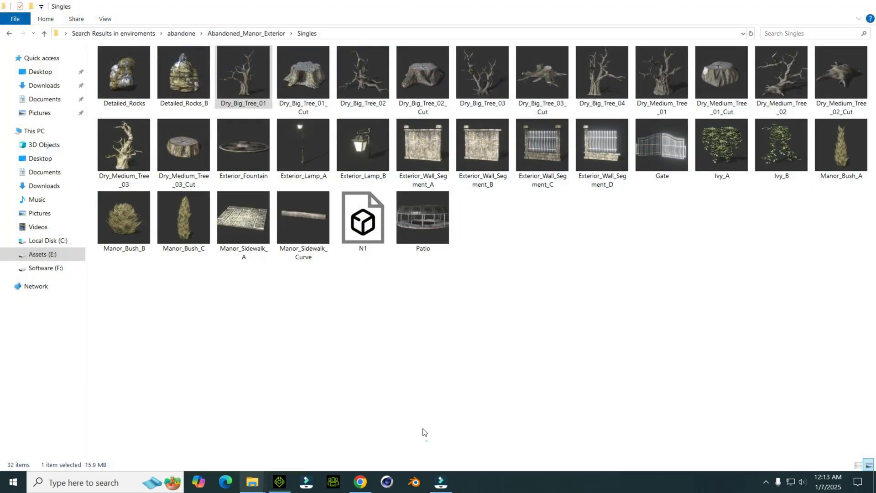
pyautogui.moveTo(417, 252); pyautogui.dragTo(422, 303)
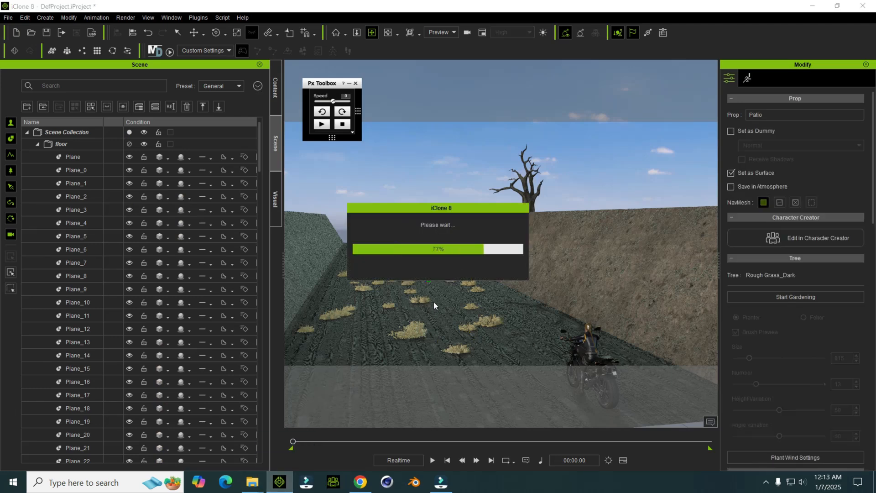
pyautogui.moveTo(445, 283); pyautogui.dragTo(475, 303, button='middle')
# Step: Tilt the Patio about 30° on X, scale it to about 52 × 43 × 43, and lean it against the brown bank at Z about 98
pyautogui.press('r')
pyautogui.moveTo(507, 280); pyautogui.dragTo(517, 314)
pyautogui.moveTo(507, 280); pyautogui.dragTo(510, 337)
pyautogui.press('w')
pyautogui.moveTo(505, 239); pyautogui.dragTo(488, 201)
pyautogui.press('w')
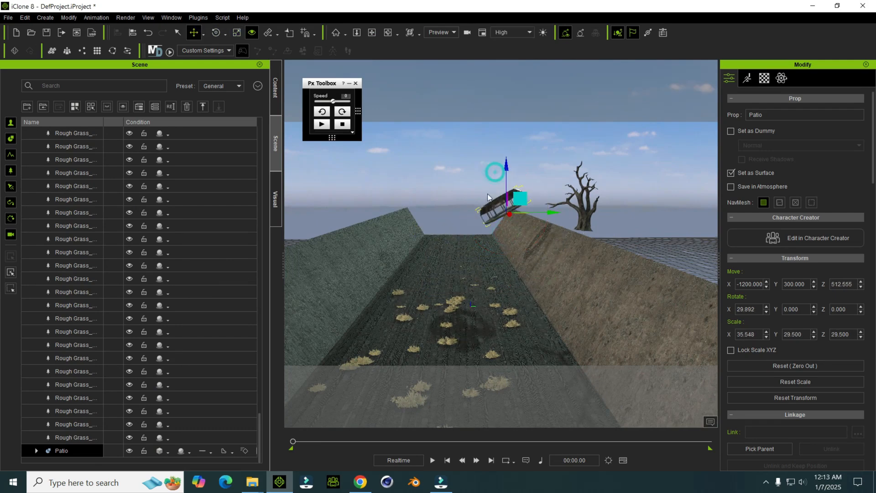
pyautogui.moveTo(506, 164); pyautogui.dragTo(508, 215)
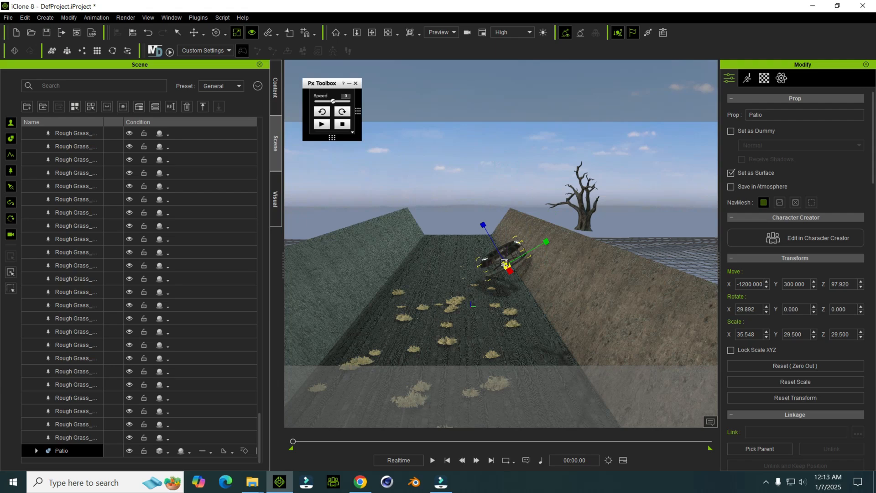
pyautogui.moveTo(549, 264)
pyautogui.mouseDown()
pyautogui.moveTo(559, 269)
pyautogui.moveTo(551, 269)
pyautogui.mouseUp()
pyautogui.moveTo(550, 270); pyautogui.dragTo(518, 293, button='right')
# Step: Add the Dry_Medium_Tree_03 prop from the Singles asset folder and stand it on top of the green bank at Z about 414
pyautogui.moveTo(251, 484)
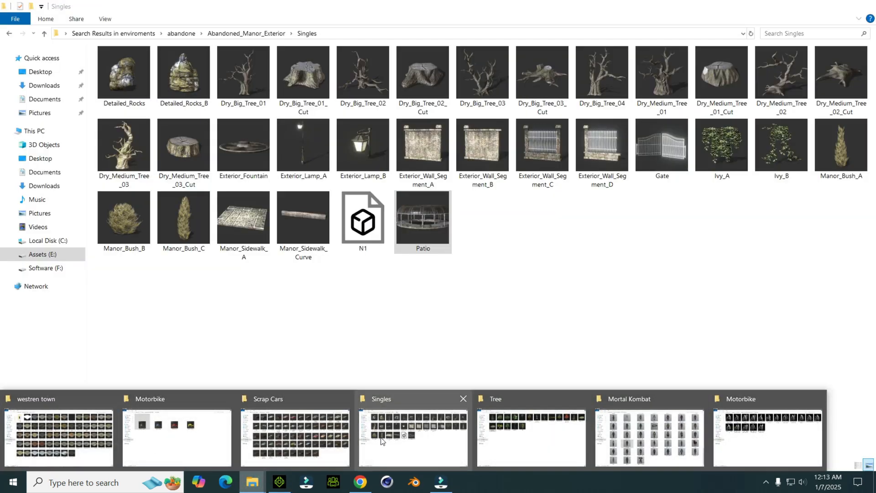
pyautogui.click(383, 441)
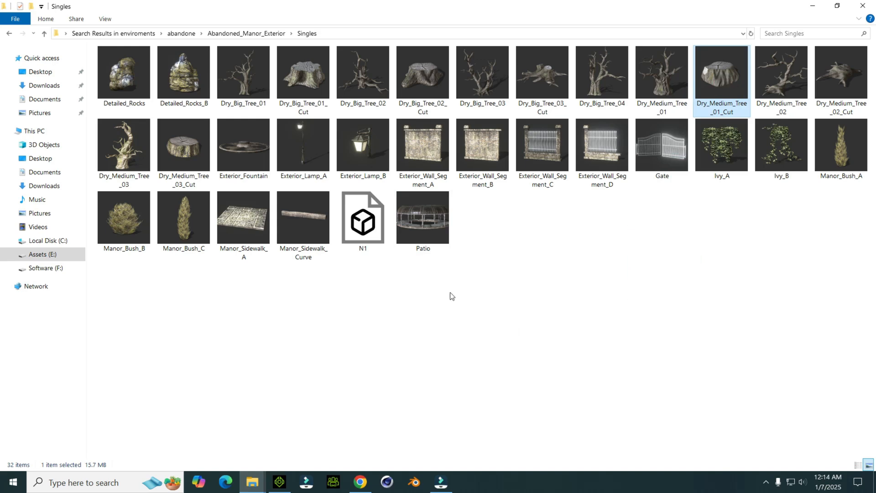
pyautogui.moveTo(305, 479); pyautogui.dragTo(387, 299)
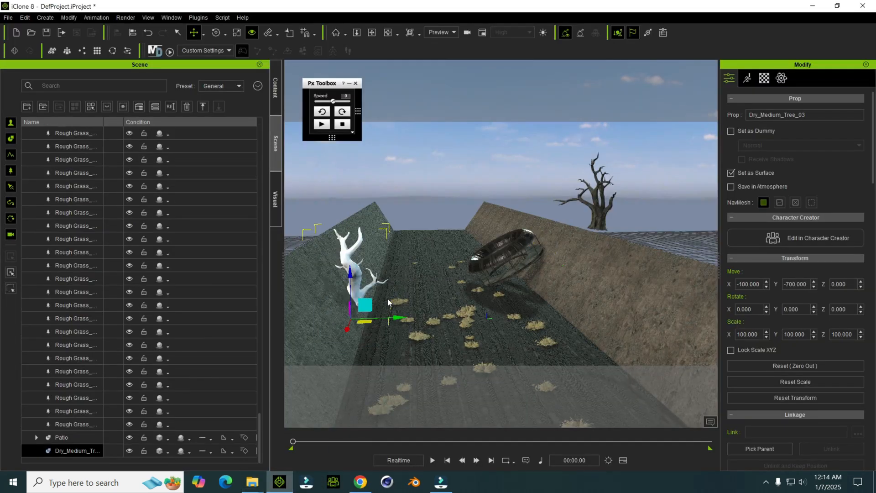
pyautogui.moveTo(389, 181); pyautogui.dragTo(339, 180)
# Step: Add the Manor_Bush_A prop from the Singles asset folder to the middle of the road in front of the Patio
pyautogui.moveTo(250, 485)
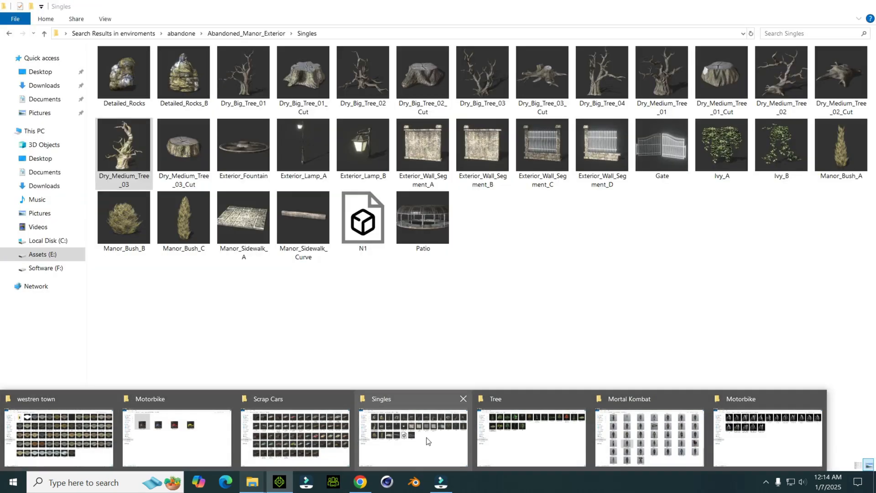
pyautogui.click(412, 436)
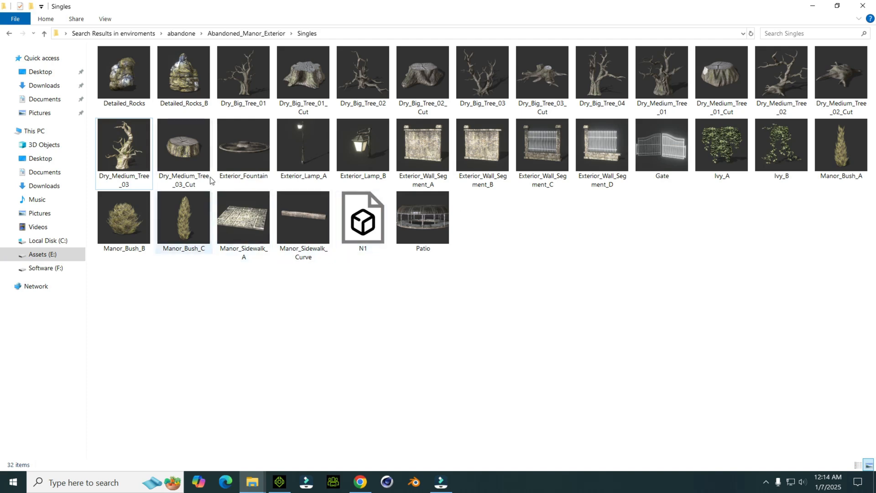
pyautogui.moveTo(837, 151); pyautogui.dragTo(572, 303)
pyautogui.moveTo(548, 326); pyautogui.dragTo(491, 286, button='middle')
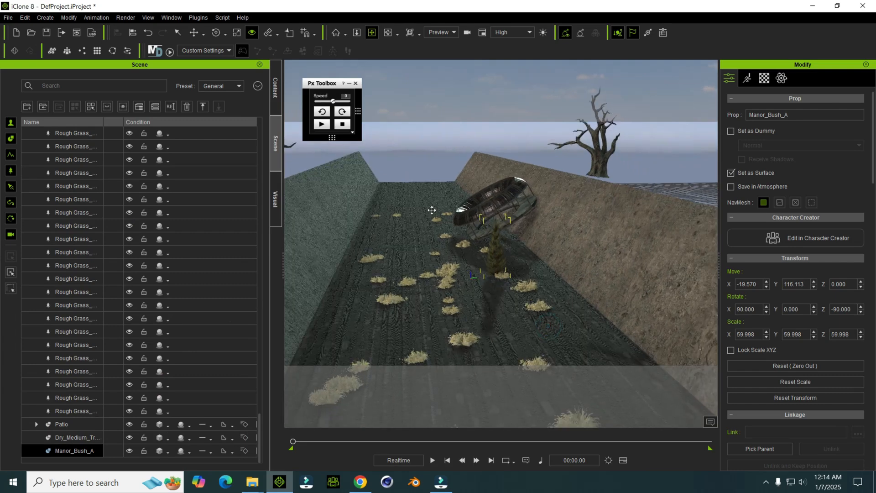
# Step: Examine the road, bush, Patio, trees and motorbike rider from behind the bike and from several other angles
pyautogui.moveTo(448, 207); pyautogui.dragTo(431, 272, button='right')
pyautogui.moveTo(516, 256); pyautogui.dragTo(391, 199, button='right')
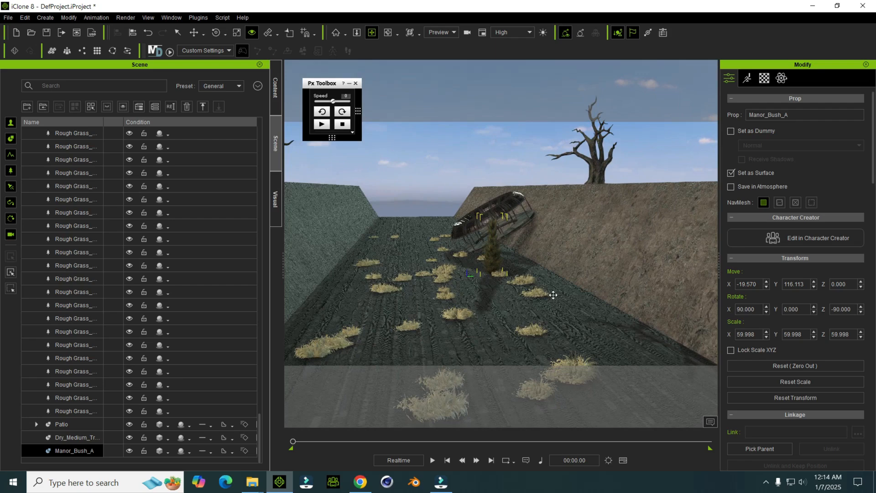
pyautogui.moveTo(554, 294); pyautogui.dragTo(400, 183, button='right')
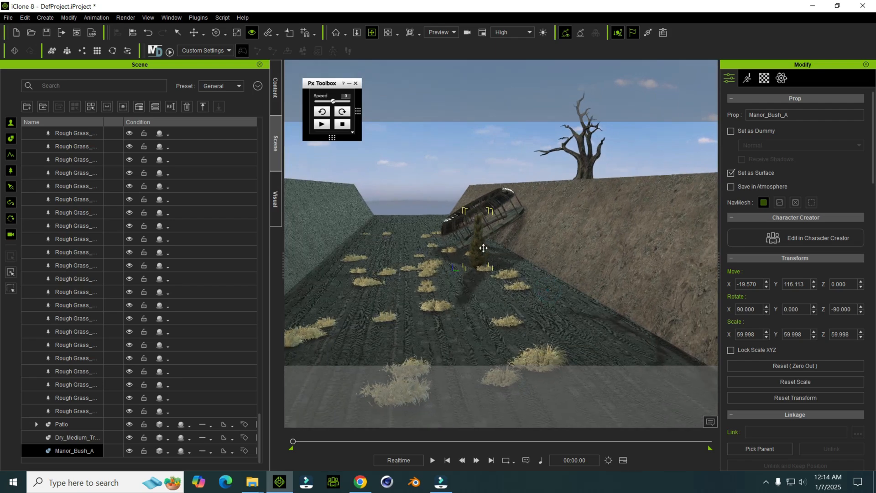
pyautogui.moveTo(483, 252); pyautogui.dragTo(431, 215, button='right')
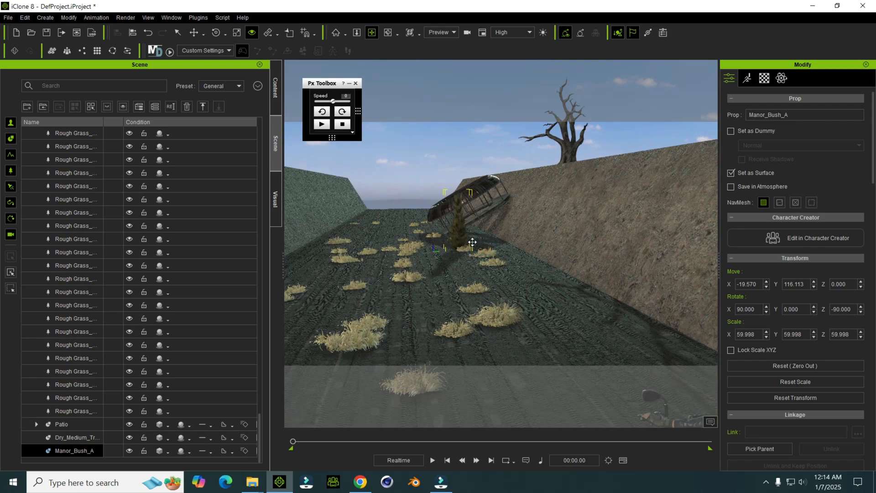
pyautogui.moveTo(474, 243)
pyautogui.mouseDown(button='right')
pyautogui.moveTo(497, 224)
pyautogui.moveTo(522, 230)
pyautogui.moveTo(554, 269)
pyautogui.moveTo(543, 207)
pyautogui.mouseUp(button='right')
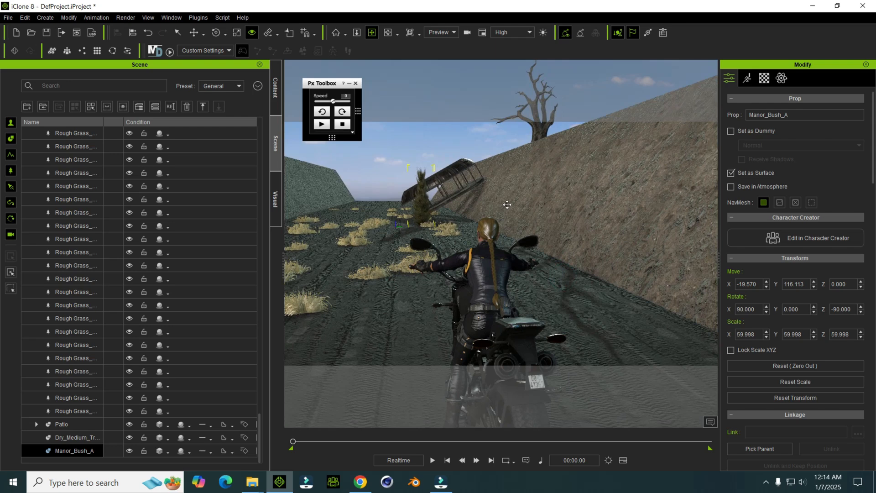
pyautogui.scroll(-3, 507, 204)
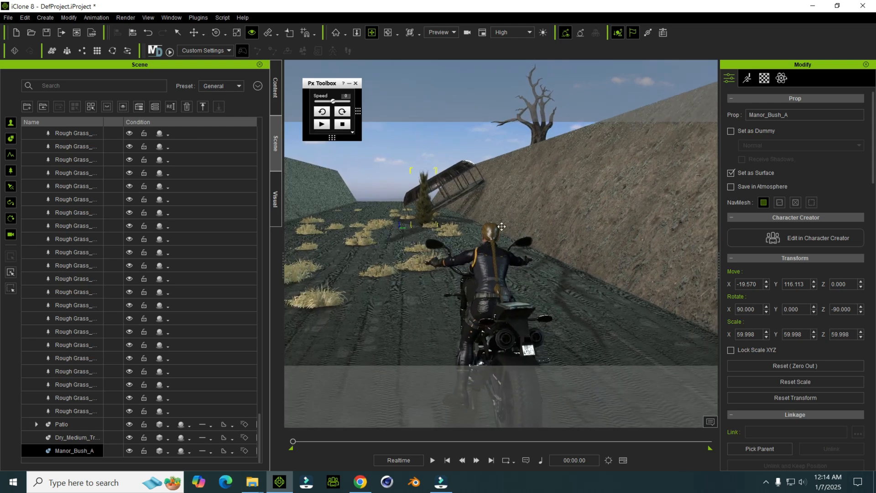
pyautogui.scroll(-1, 501, 223)
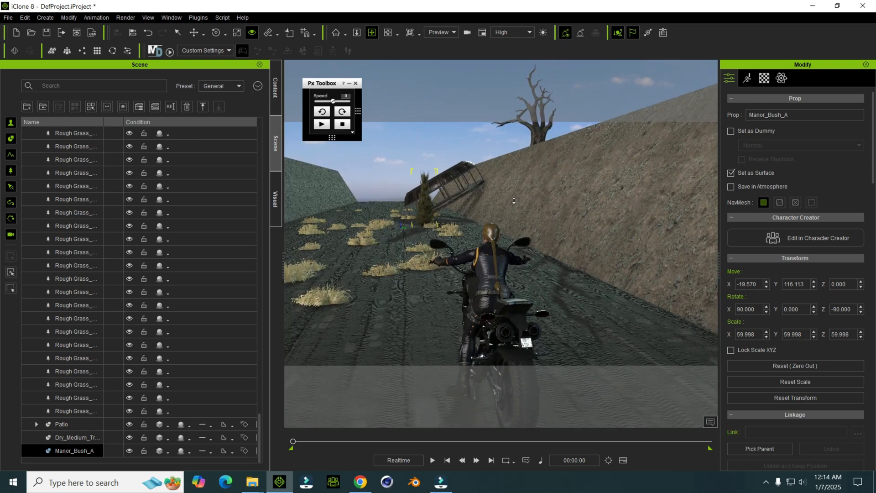
pyautogui.scroll(-2, 520, 293)
pyautogui.scroll(-3, 547, 261)
pyautogui.scroll(2, 530, 281)
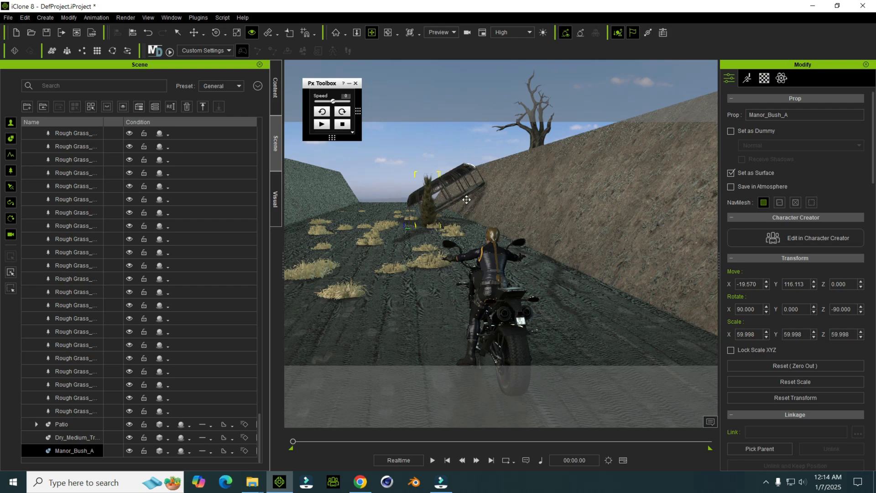
pyautogui.moveTo(501, 199); pyautogui.dragTo(460, 209, button='right')
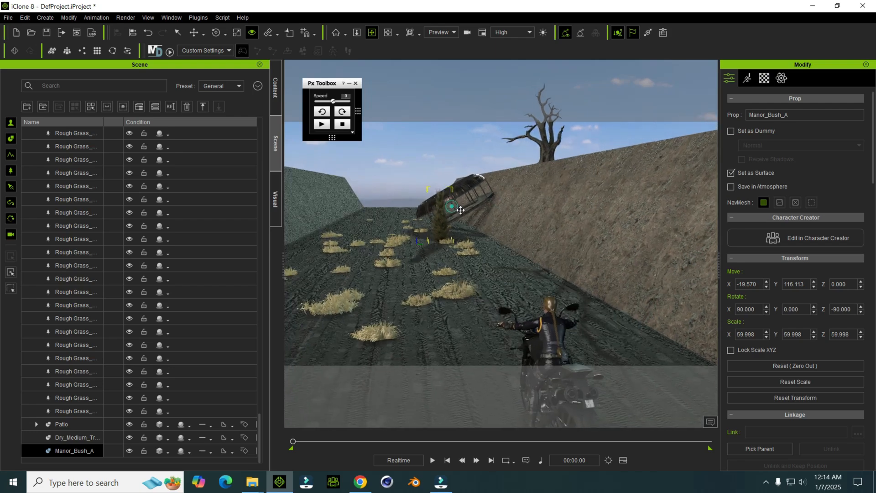
pyautogui.scroll(-1, 509, 261)
pyautogui.moveTo(534, 309); pyautogui.dragTo(633, 315, button='right')
pyautogui.moveTo(632, 315); pyautogui.dragTo(581, 274, button='middle')
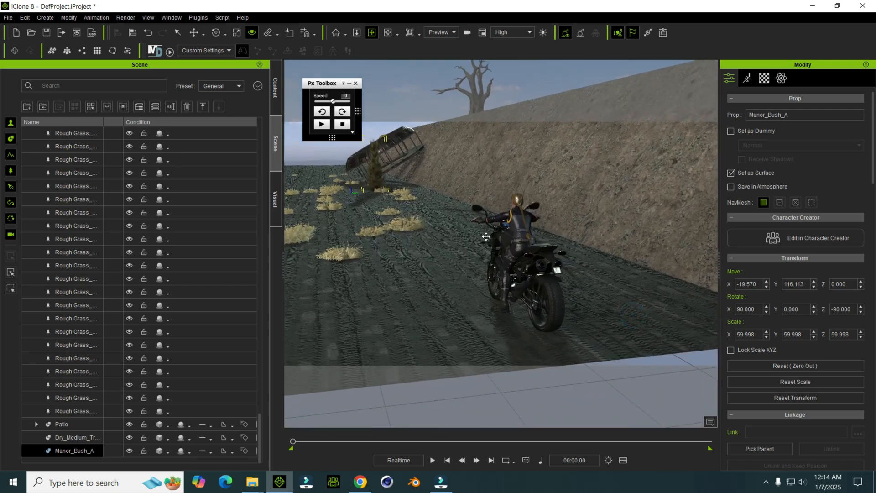
pyautogui.moveTo(526, 191); pyautogui.dragTo(599, 185, button='middle')
pyautogui.moveTo(521, 219); pyautogui.dragTo(461, 232, button='middle')
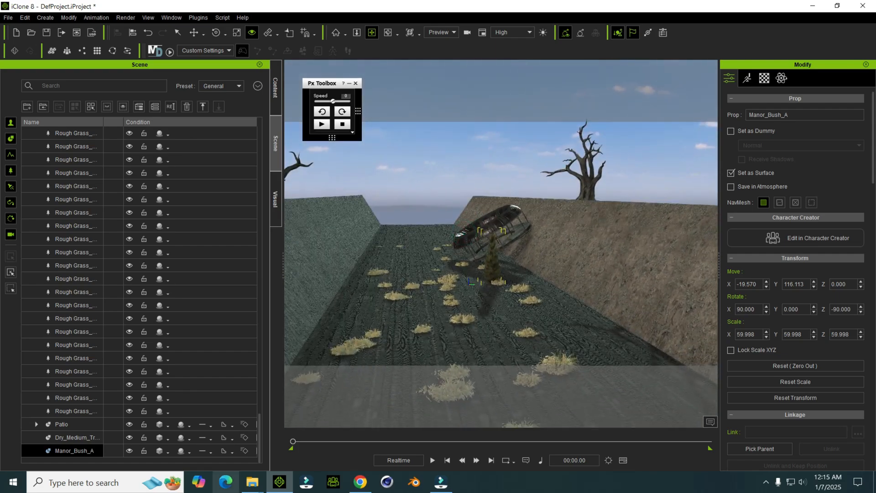
# Step: Browse the Debris Outdoor, Singles and Scene folders of the abandone assets for another prop
pyautogui.moveTo(252, 482)
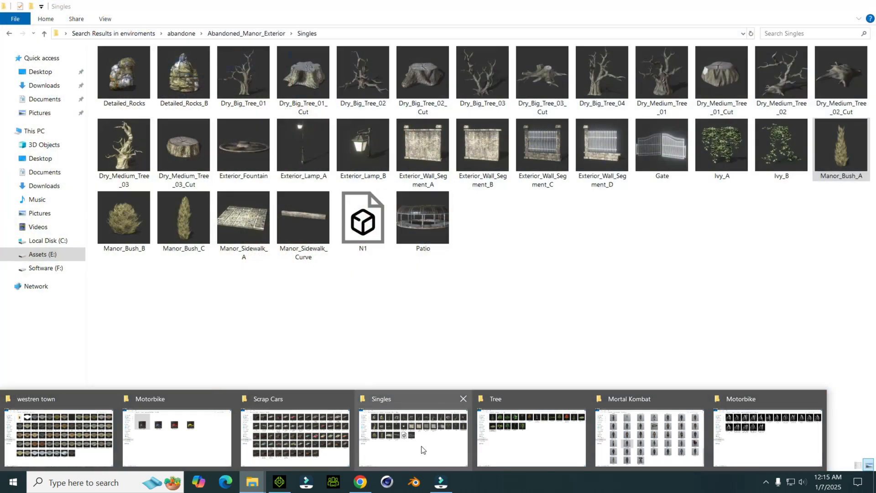
pyautogui.click(423, 450)
pyautogui.click(344, 363)
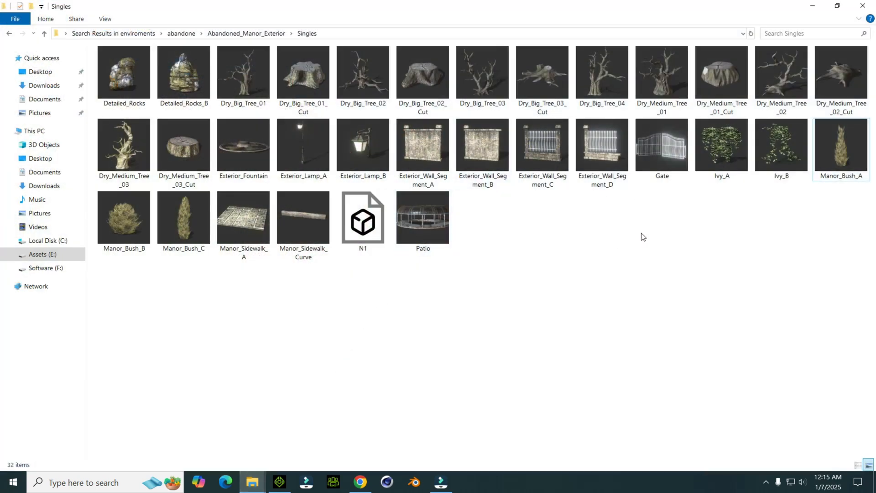
pyautogui.press('BackSpace')
pyautogui.press('BackSpace')
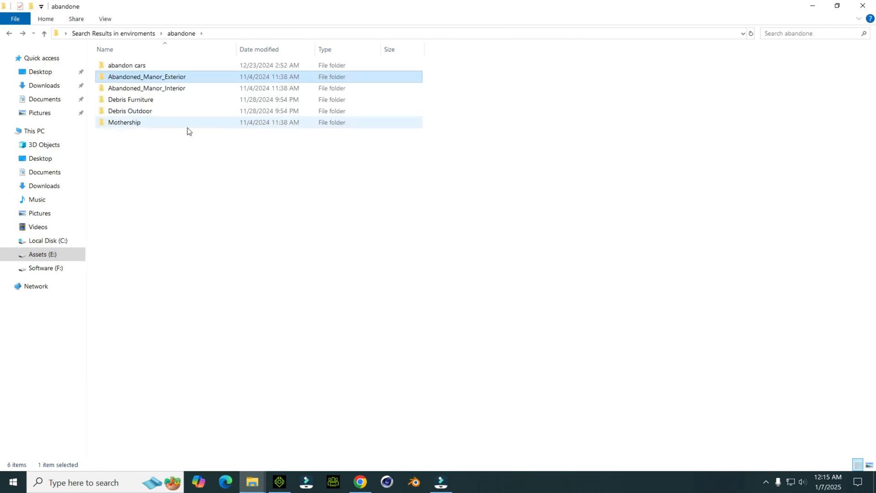
pyautogui.click(868, 464)
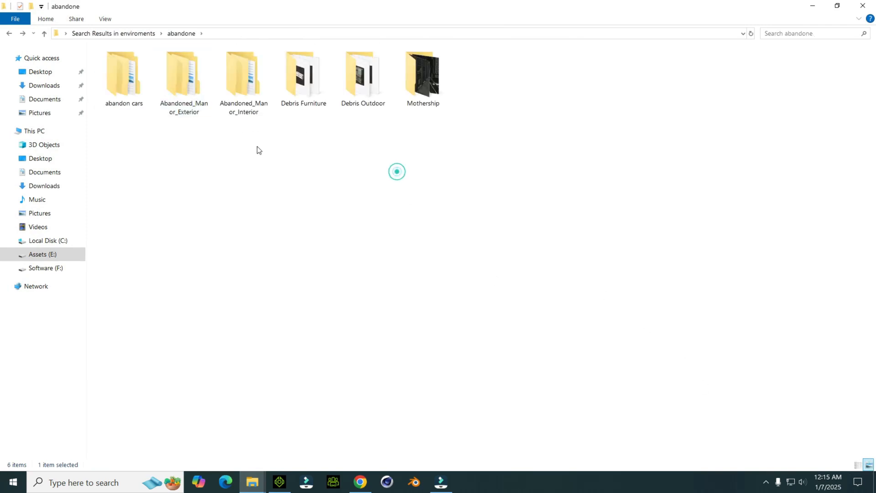
pyautogui.click(428, 120)
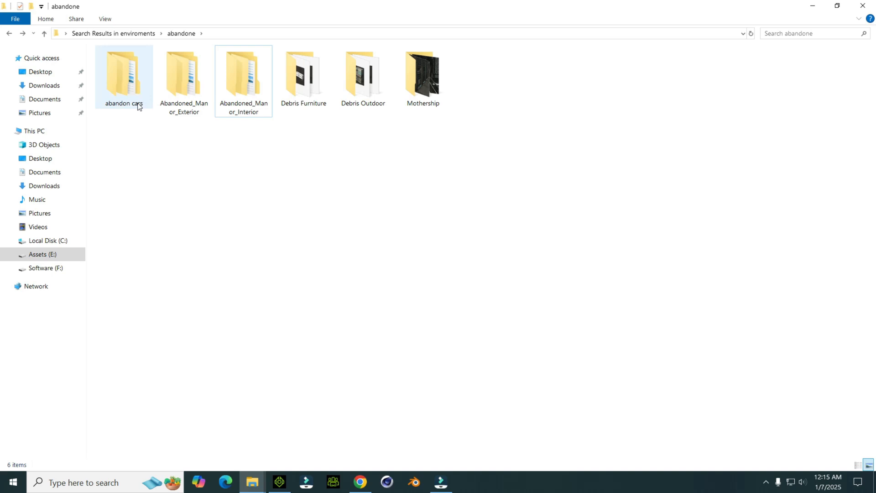
pyautogui.doubleClick(378, 103)
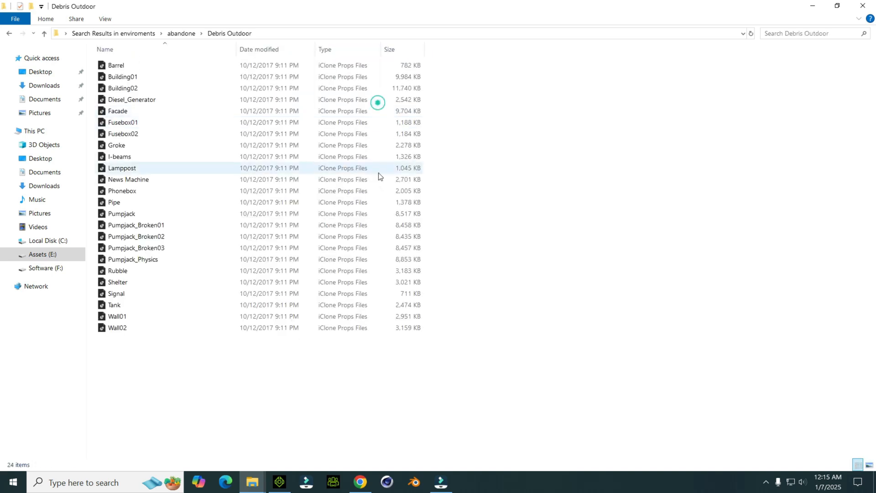
pyautogui.click(869, 464)
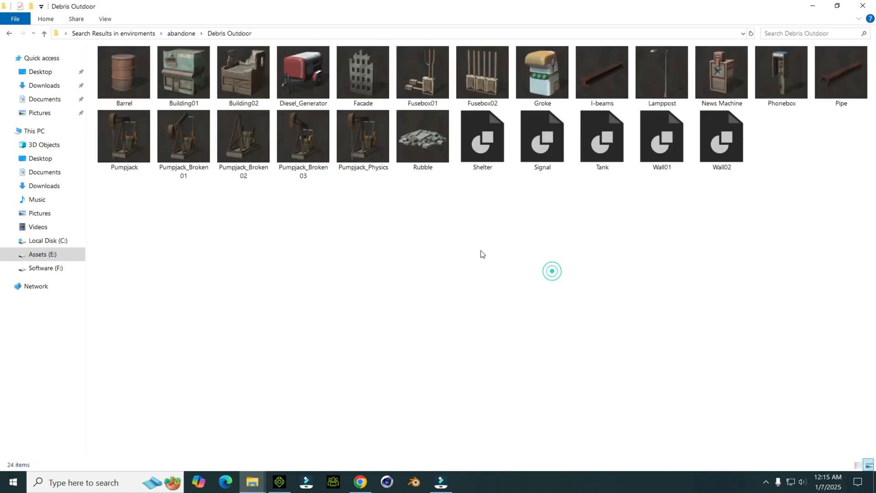
pyautogui.hotkey('alt', 'Left')
pyautogui.doubleClick(192, 98)
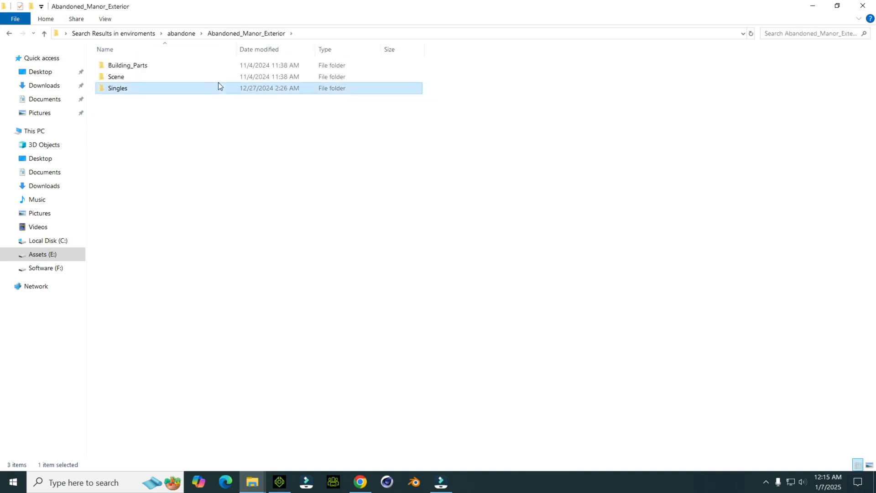
pyautogui.doubleClick(218, 86)
pyautogui.hotkey('alt', 'Left')
pyautogui.doubleClick(165, 78)
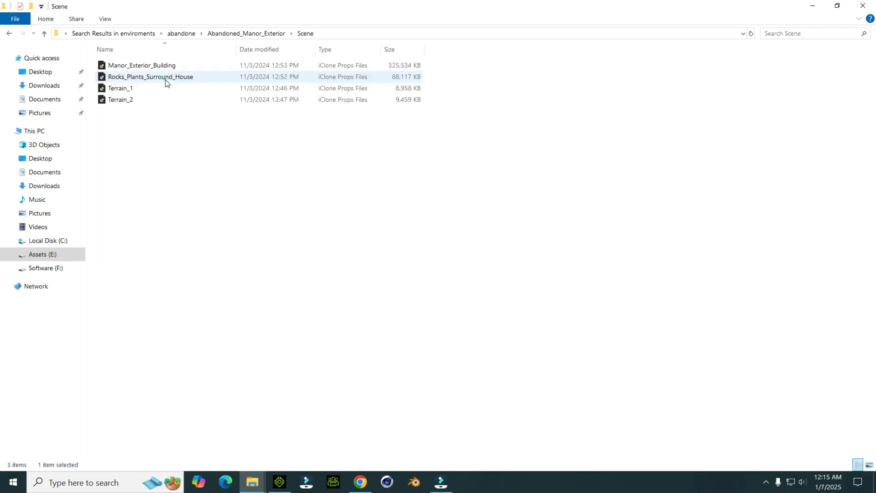
pyautogui.hotkey('alt', 'Left')
# Step: Show the Building_Parts folder as thumbnails and add its Exterior_Tower_Big_Roof prop to the scene
pyautogui.doubleClick(224, 65)
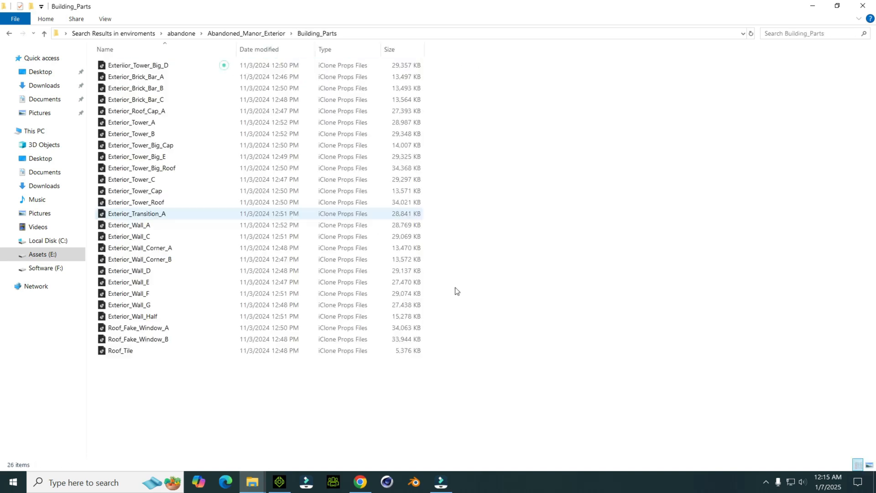
pyautogui.click(869, 465)
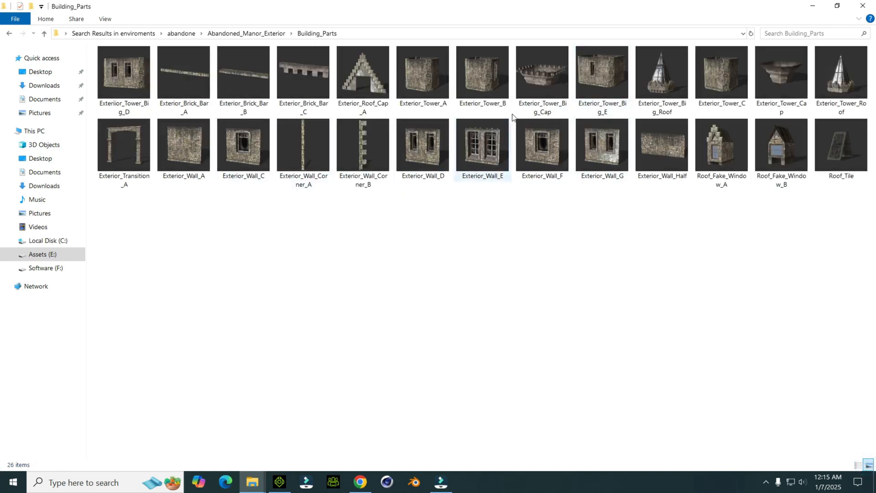
pyautogui.moveTo(662, 75); pyautogui.dragTo(366, 297)
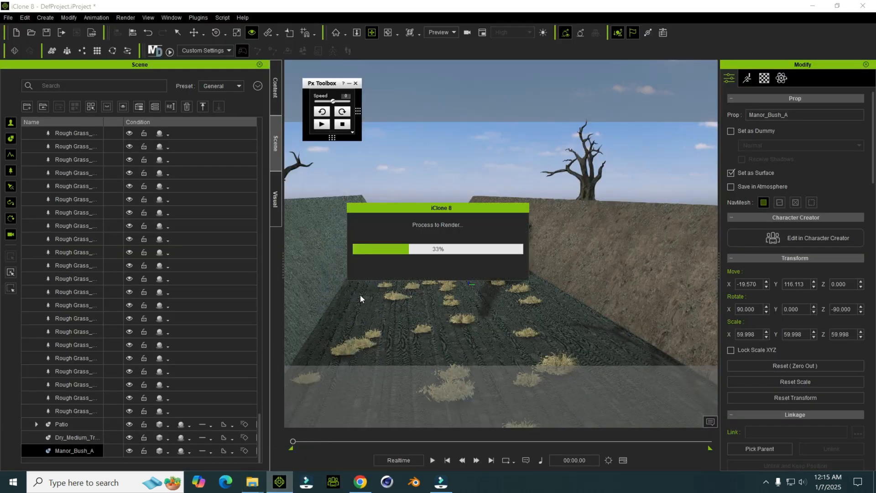
# Step: Scale the tower roof to 157.5, turn it about -9° on Z, and place it outside the green bank at Z about 341
pyautogui.press('r')
pyautogui.moveTo(447, 285); pyautogui.dragTo(381, 244)
pyautogui.press('w')
pyautogui.press('e')
pyautogui.moveTo(462, 246); pyautogui.dragTo(458, 244, button='middle')
pyautogui.moveTo(458, 245); pyautogui.dragTo(438, 291, button='right')
pyautogui.moveTo(438, 292); pyautogui.dragTo(419, 289, button='middle')
pyautogui.moveTo(418, 289); pyautogui.dragTo(457, 238, button='right')
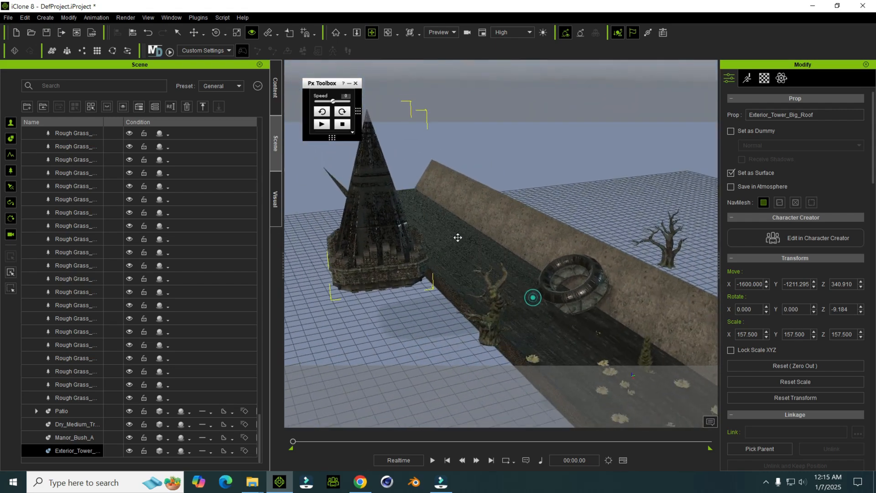
# Step: Create a primitive box and move it to the road's far end beside the brown bank, at X about -5790 and Y about 413
pyautogui.click(45, 17)
pyautogui.moveTo(84, 31)
pyautogui.click(156, 33)
pyautogui.moveTo(511, 269); pyautogui.dragTo(449, 216, button='right')
pyautogui.press('w')
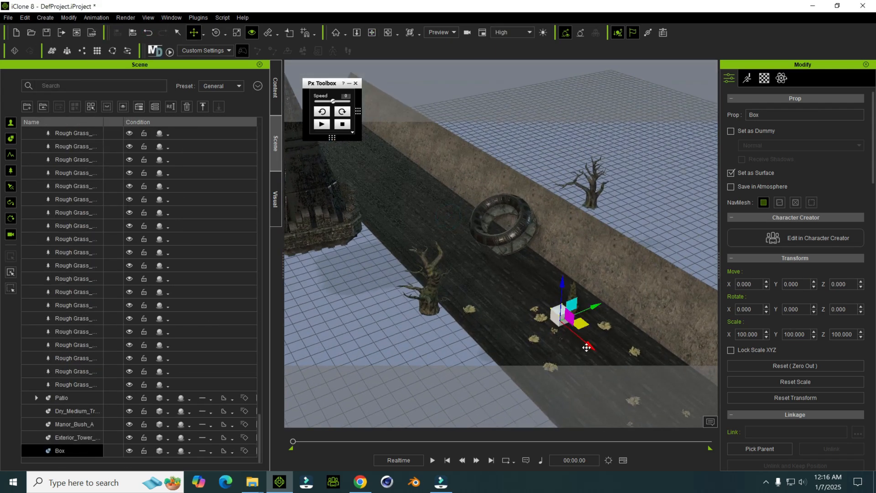
pyautogui.moveTo(587, 347); pyautogui.dragTo(325, 138)
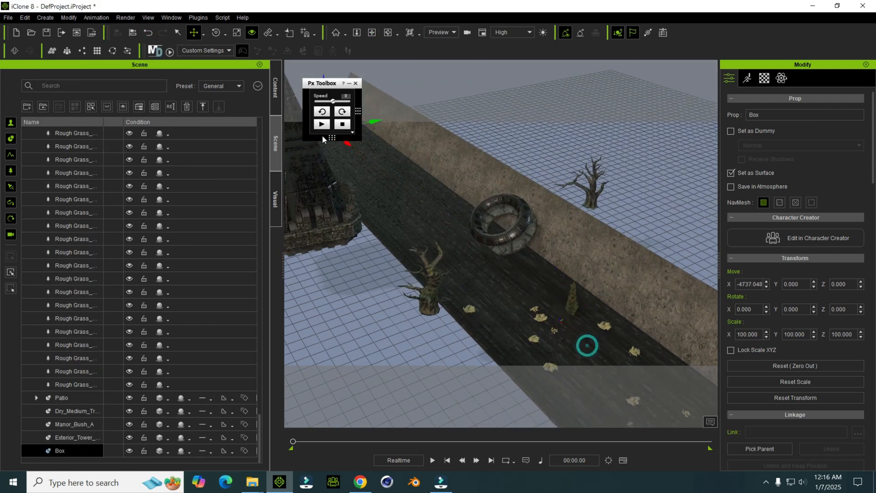
pyautogui.moveTo(365, 185); pyautogui.dragTo(516, 297, button='middle')
pyautogui.moveTo(462, 269); pyautogui.dragTo(484, 326, button='middle')
pyautogui.press('w')
pyautogui.moveTo(516, 306); pyautogui.dragTo(483, 280)
pyautogui.moveTo(490, 245); pyautogui.dragTo(516, 236)
# Step: Stretch the box into a long, tall wall, scaled to about 5336 on X and 1155 on Z
pyautogui.press('r')
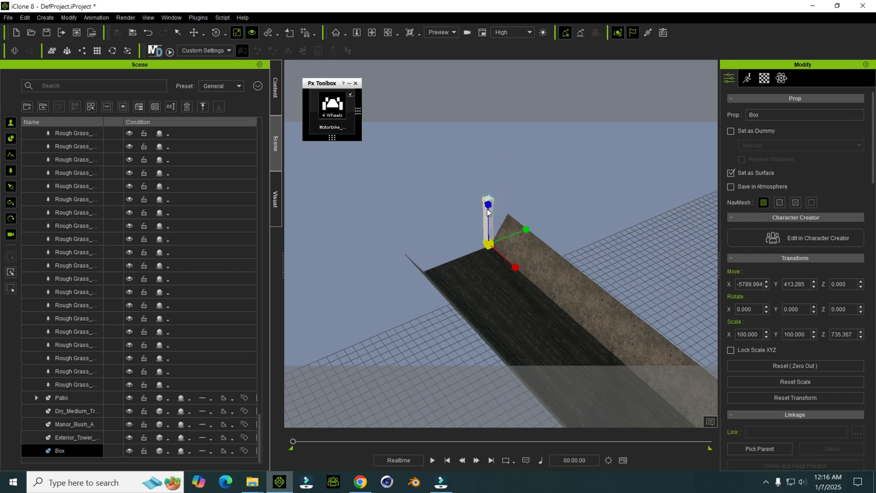
pyautogui.moveTo(514, 266); pyautogui.dragTo(1, 467)
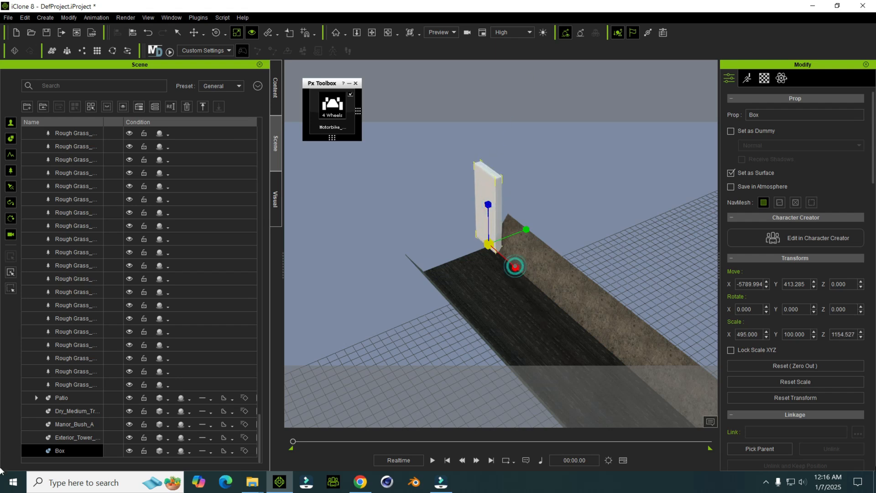
pyautogui.moveTo(518, 267); pyautogui.dragTo(436, 184)
# Step: Move the box wall beyond the road's end, in line with the brown bank's edge, at X about -8421 and Y about 453
pyautogui.press('w')
pyautogui.moveTo(437, 188); pyautogui.dragTo(436, 227, button='right')
pyautogui.moveTo(435, 221)
pyautogui.mouseDown()
pyautogui.moveTo(463, 224)
pyautogui.moveTo(423, 213)
pyautogui.mouseUp()
pyautogui.moveTo(458, 186); pyautogui.dragTo(433, 207)
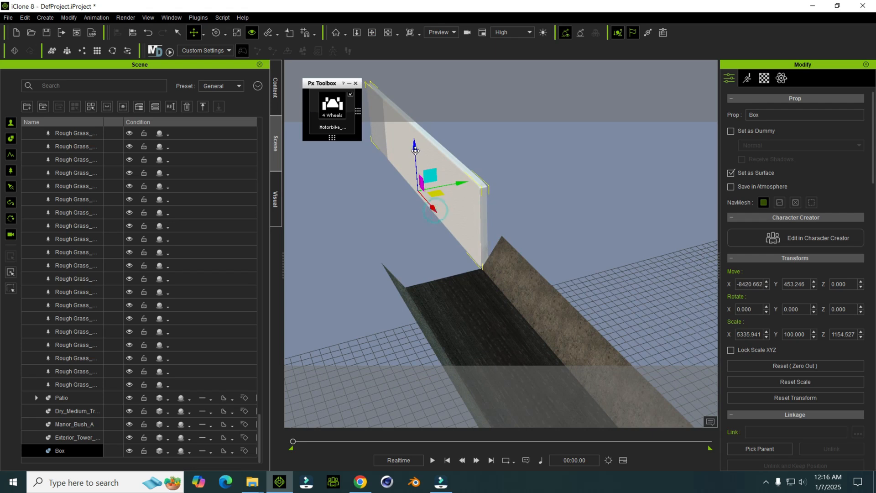
# Step: Thin the box wall to 55 on Y and duplicate it along the green bank's edge, at Y about -601 and Z about -76
pyautogui.moveTo(415, 151); pyautogui.dragTo(415, 154)
pyautogui.press('r')
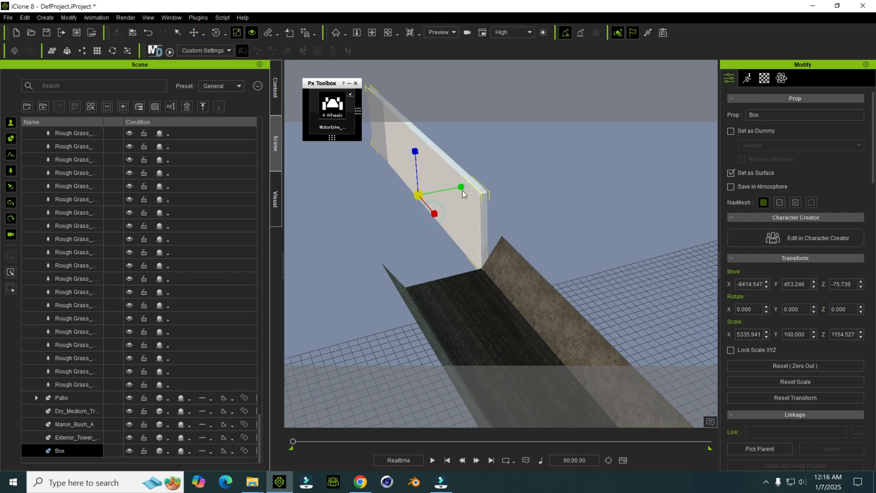
pyautogui.moveTo(456, 190); pyautogui.dragTo(400, 207)
pyautogui.press('w')
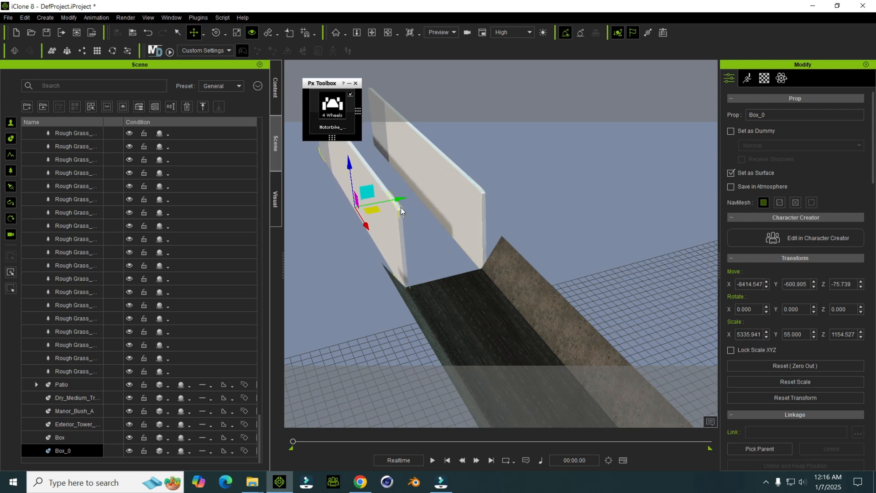
# Step: Duplicate the second wall upward to Z about 644 and rotate the copy to 90° on X
pyautogui.keyDown('ctrl'); pyautogui.moveTo(351, 165); pyautogui.dragTo(629, 283); pyautogui.keyUp('ctrl')
pyautogui.press('e')
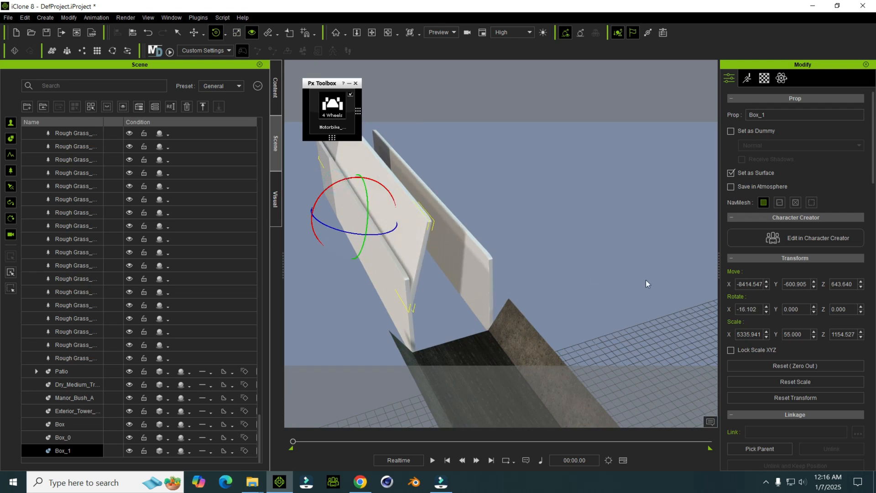
pyautogui.click(744, 304)
pyautogui.write('90')
pyautogui.press('Return')
pyautogui.click(757, 297)
# Step: Place the rotated copy across both walls as a tunnel roof, at Y about 511 and Z about 1052
pyautogui.press('w')
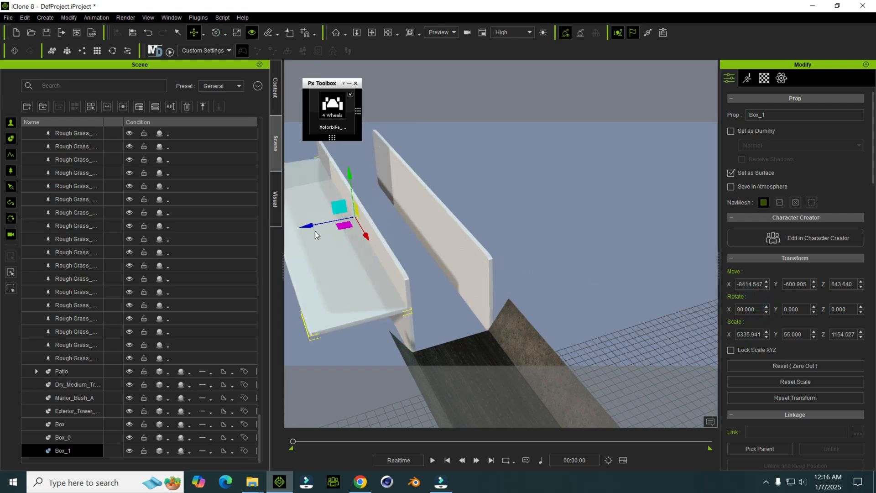
pyautogui.moveTo(311, 225); pyautogui.dragTo(393, 221)
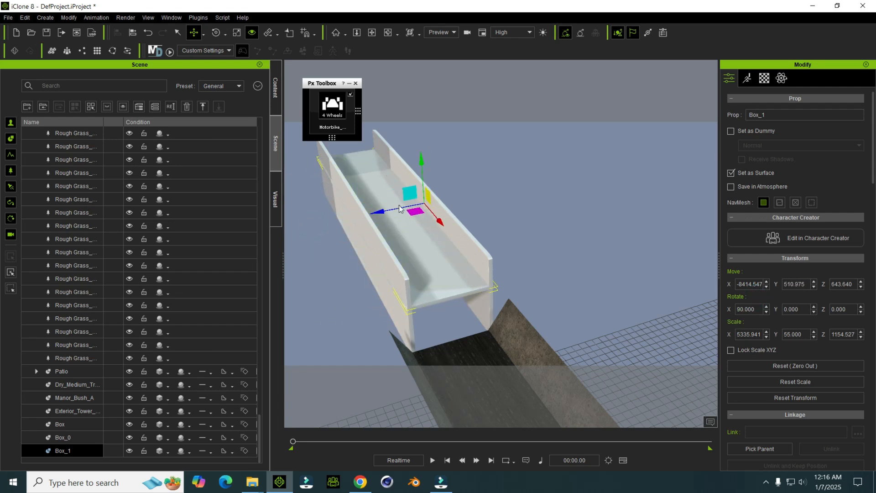
pyautogui.moveTo(424, 177); pyautogui.dragTo(419, 140)
pyautogui.keyDown('alt'); pyautogui.moveTo(515, 242); pyautogui.dragTo(357, 207, button='right'); pyautogui.keyUp('alt')
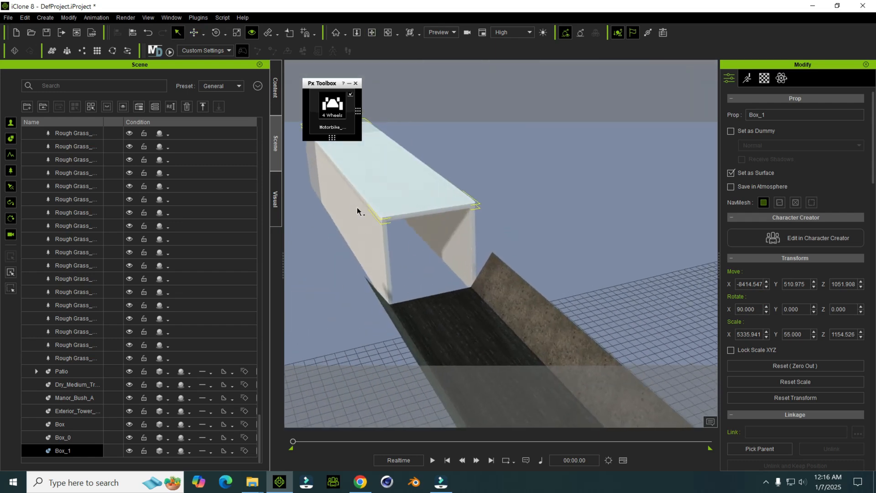
# Step: Extend the road through the box tunnel by duplicating its far-end planes, Plane_59 and Plane_60, repeatedly along X
pyautogui.click(513, 177)
pyautogui.click(450, 269)
pyautogui.click(469, 358)
pyautogui.keyDown('alt'); pyautogui.moveTo(469, 358); pyautogui.dragTo(448, 307); pyautogui.keyUp('alt')
pyautogui.click(424, 276)
pyautogui.keyDown('ctrl'); pyautogui.click(445, 274); pyautogui.keyUp('ctrl')
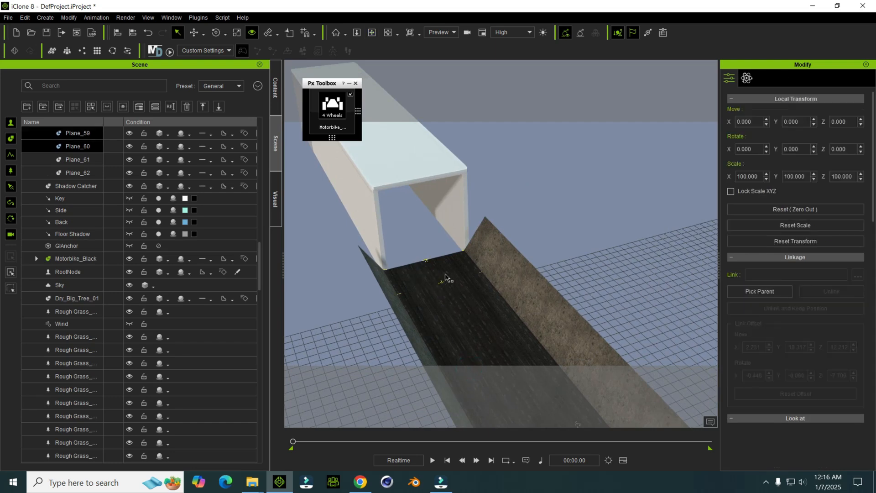
pyautogui.click(445, 270)
pyautogui.click(435, 273)
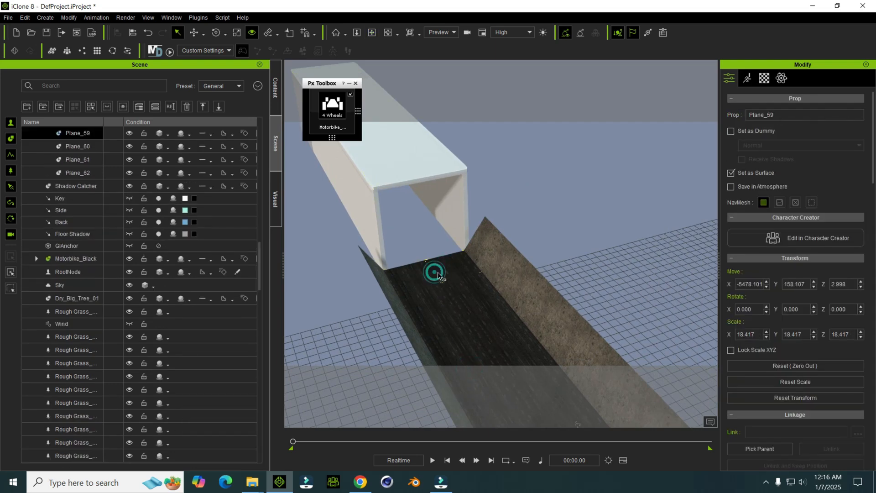
pyautogui.keyDown('ctrl'); pyautogui.click(77, 133); pyautogui.keyUp('ctrl')
pyautogui.press('w')
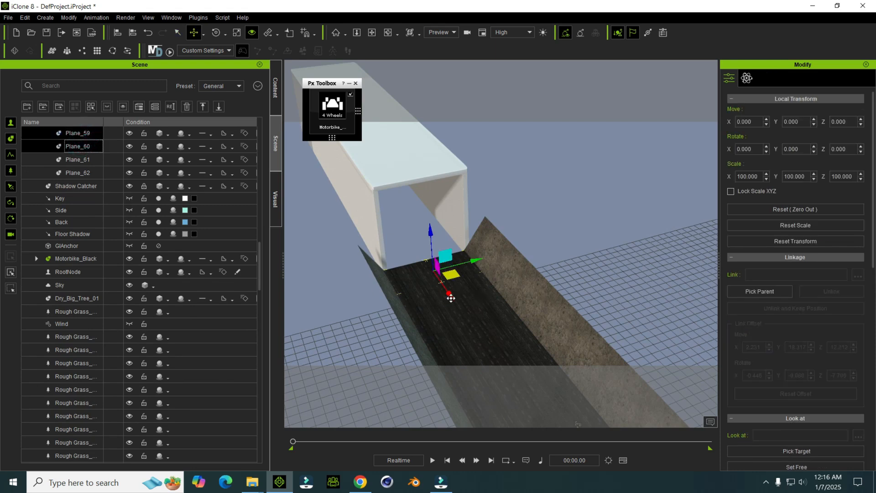
pyautogui.click(451, 297)
pyautogui.keyDown('ctrl'); pyautogui.moveTo(435, 275); pyautogui.dragTo(421, 261); pyautogui.keyUp('ctrl')
pyautogui.moveTo(420, 259); pyautogui.dragTo(444, 301, button='middle')
pyautogui.moveTo(442, 298); pyautogui.dragTo(407, 242)
pyautogui.moveTo(419, 249); pyautogui.dragTo(435, 276, button='middle')
# Step: Add the brown_mud_leaves_01 plane from the westren town assets beside the tunnel, at X -5600, Y -1100 and Z about 159
pyautogui.click(432, 234)
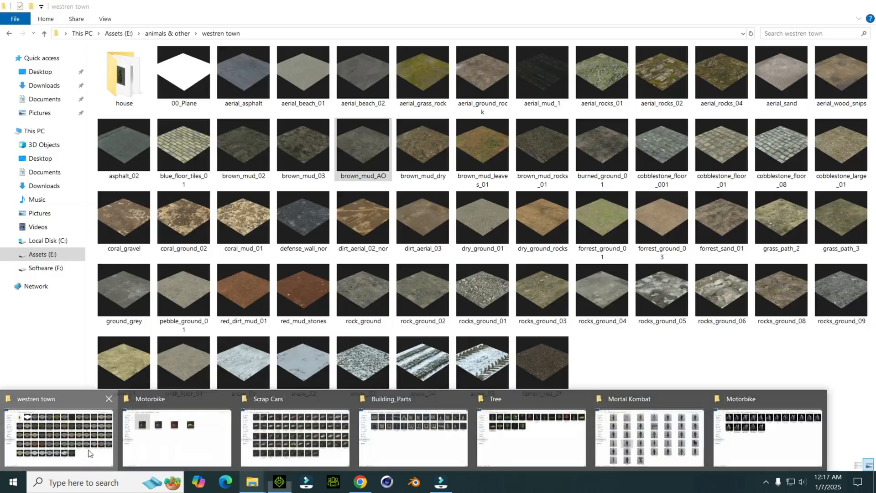
pyautogui.click(87, 450)
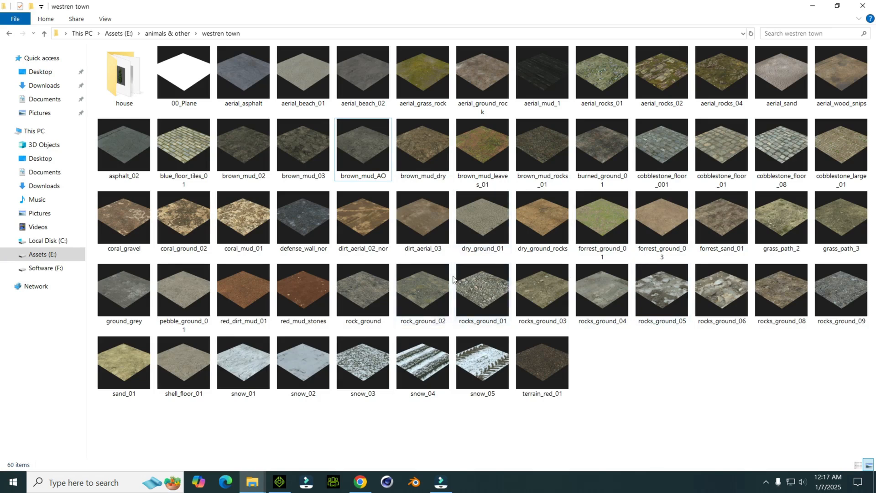
pyautogui.click(236, 161)
pyautogui.click(478, 182)
pyautogui.moveTo(489, 155); pyautogui.dragTo(370, 350)
pyautogui.moveTo(404, 295); pyautogui.dragTo(535, 220, button='middle')
pyautogui.moveTo(482, 255)
pyautogui.mouseDown(button='right')
pyautogui.moveTo(401, 277)
pyautogui.moveTo(456, 268)
pyautogui.mouseUp(button='right')
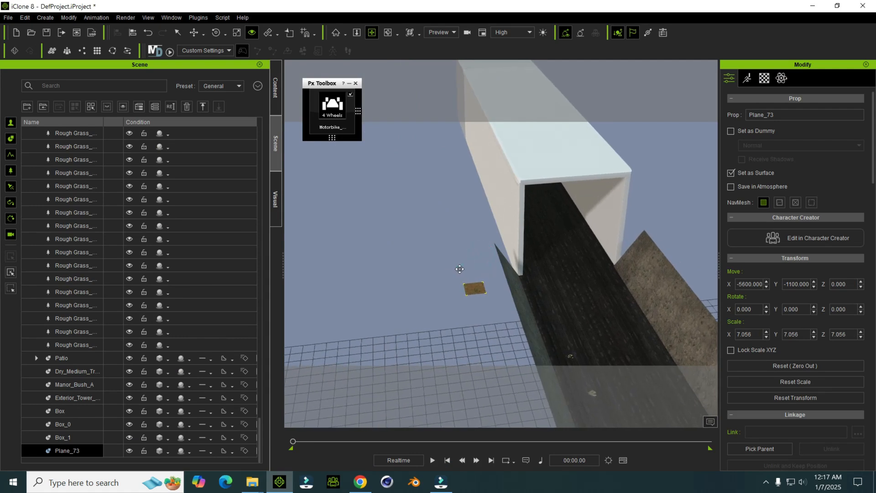
pyautogui.moveTo(536, 161); pyautogui.dragTo(513, 176, button='right')
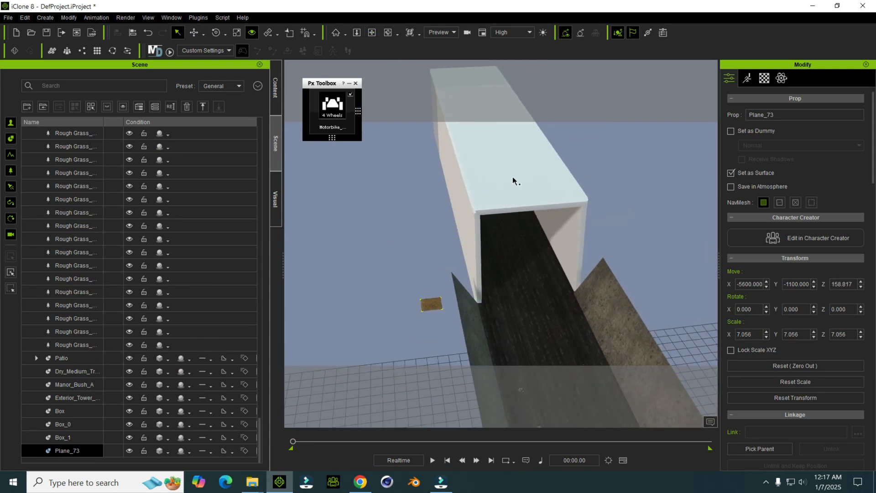
# Step: Copy the base color texture of the small leafy mud plane onto the tunnel roof's base color
pyautogui.click(513, 177)
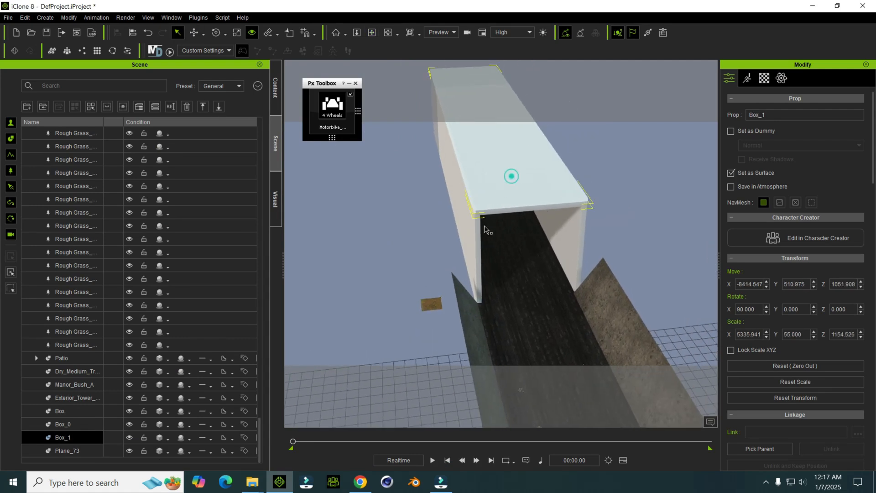
pyautogui.click(434, 305)
pyautogui.click(763, 79)
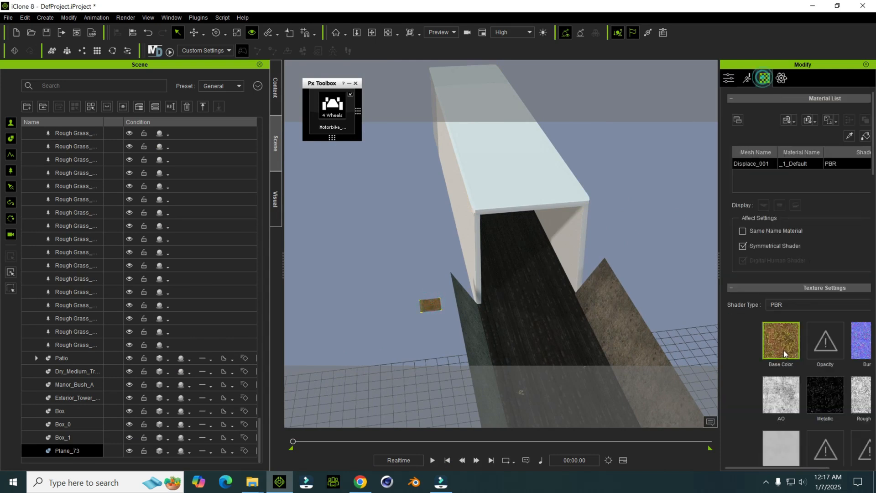
pyautogui.rightClick(783, 340)
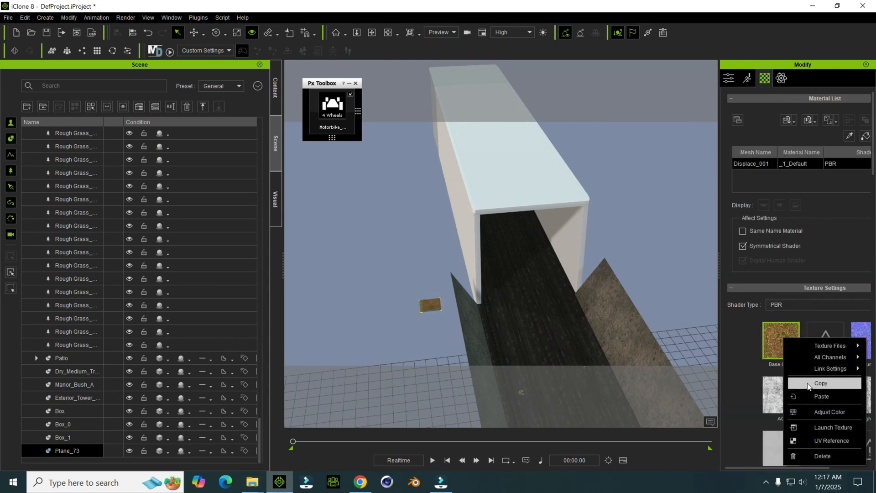
pyautogui.click(808, 384)
pyautogui.click(548, 207)
pyautogui.rightClick(779, 351)
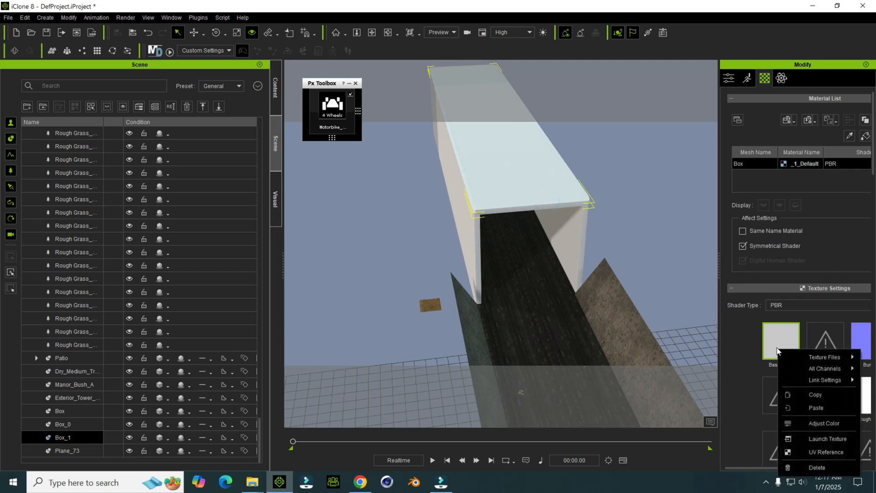
pyautogui.click(803, 408)
# Step: Apply box UV mapping to the tunnel roof with U and V tiling of 5
pyautogui.moveTo(568, 240); pyautogui.dragTo(529, 201, button='right')
pyautogui.moveTo(527, 203); pyautogui.dragTo(462, 204, button='middle')
pyautogui.scroll(-3, 770, 292)
pyautogui.moveTo(540, 149); pyautogui.dragTo(467, 164, button='middle')
pyautogui.scroll(-18, 776, 297)
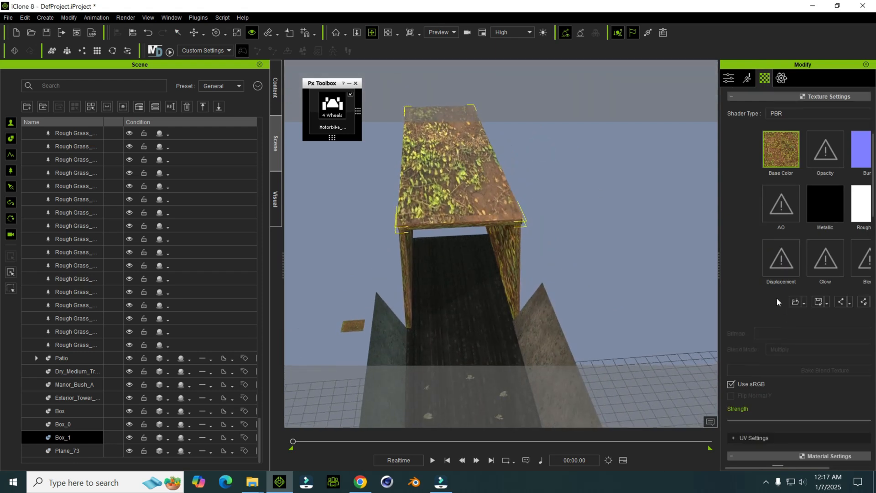
pyautogui.scroll(-10, 792, 391)
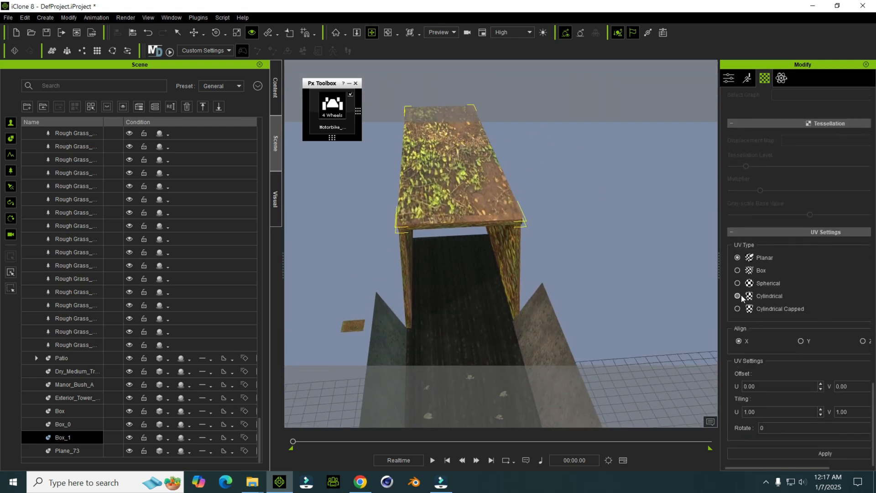
pyautogui.moveTo(718, 270); pyautogui.dragTo(687, 270)
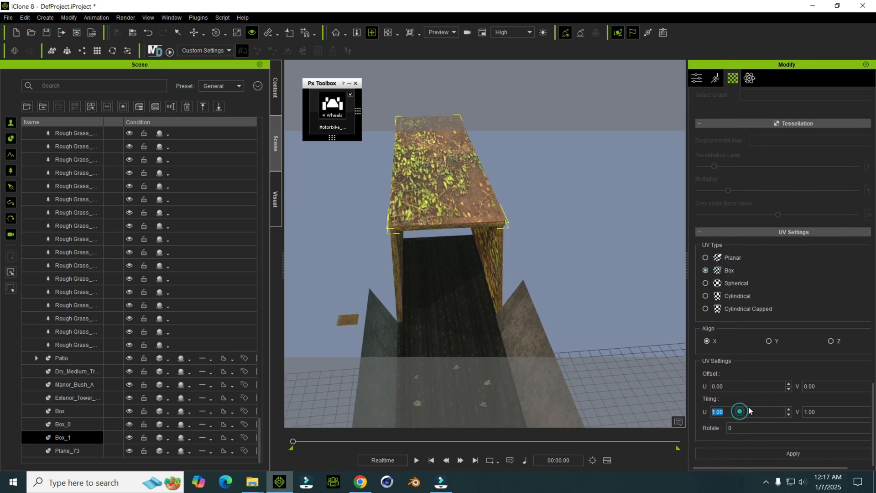
pyautogui.click(788, 452)
# Step: Apply box UV mapping with a tiling of 5 to the tunnel wall on the brown bank's side
pyautogui.moveTo(562, 279); pyautogui.dragTo(445, 242, button='middle')
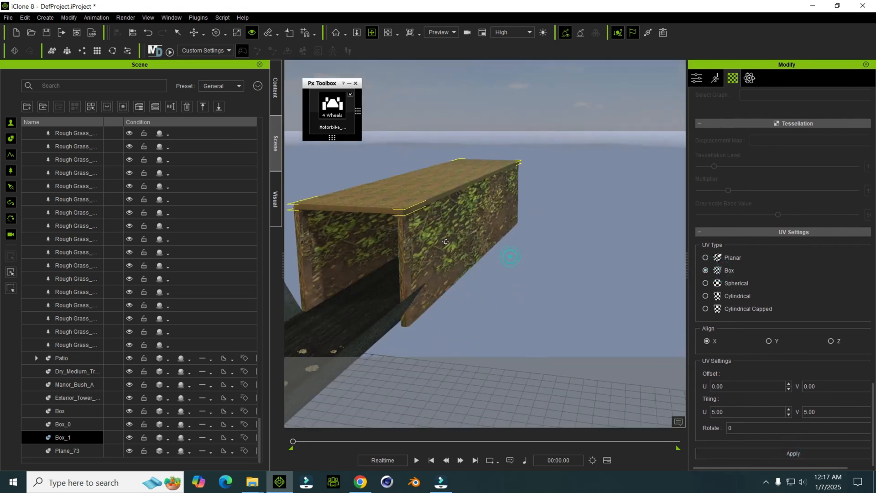
pyautogui.click(470, 243)
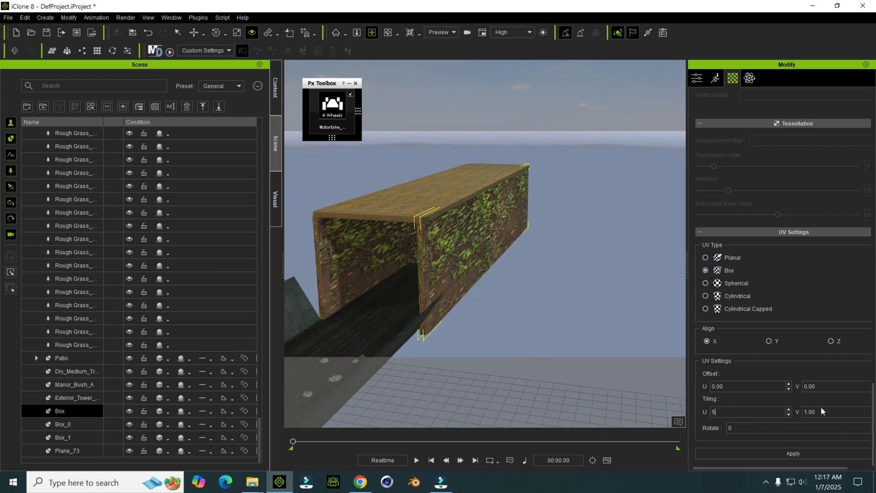
pyautogui.click(772, 454)
# Step: Apply box UV mapping with a tiling of 5 to the tunnel wall on the green bank's side
pyautogui.moveTo(511, 254); pyautogui.dragTo(632, 269, button='middle')
pyautogui.click(464, 280)
pyautogui.moveTo(463, 279); pyautogui.dragTo(463, 279, button='middle')
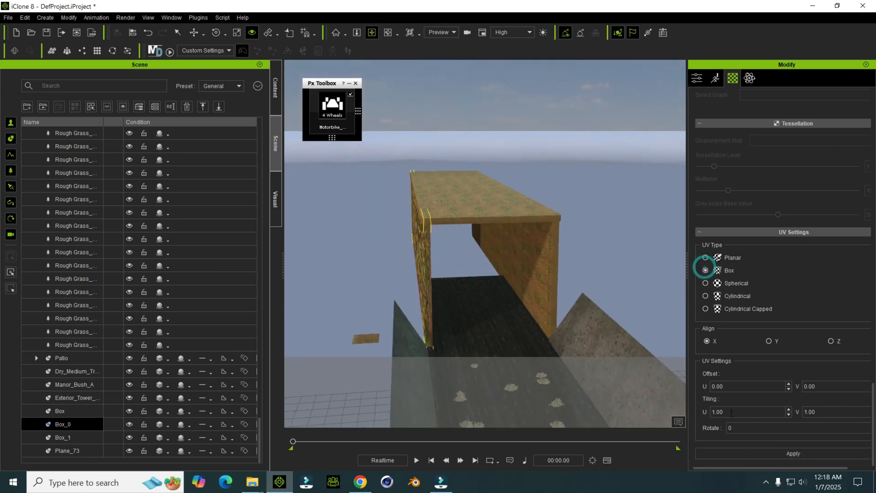
pyautogui.write('5')
pyautogui.click(778, 450)
pyautogui.moveTo(599, 279); pyautogui.dragTo(483, 292, button='right')
pyautogui.moveTo(359, 36); pyautogui.dragTo(499, 239)
pyautogui.moveTo(358, 164); pyautogui.dragTo(379, 397)
pyautogui.press('w')
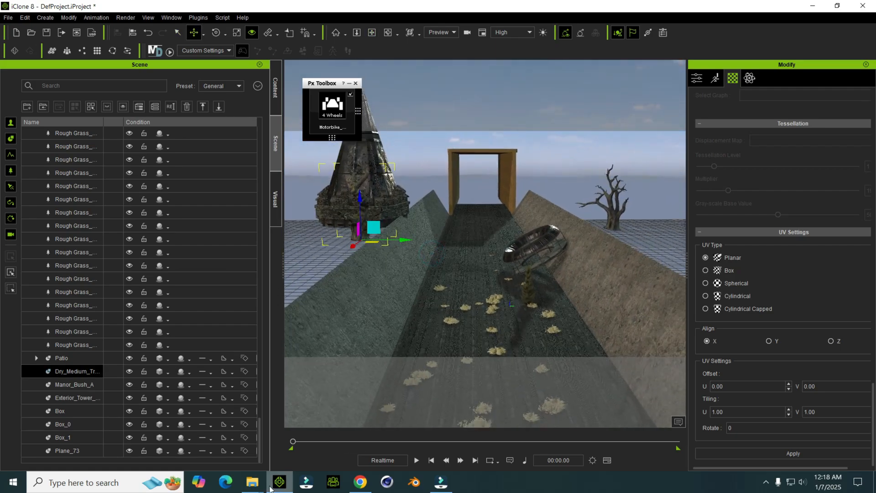
# Step: Place the Exterior_Transition_A archway from the Building_Parts folder on the road in front of the tunnel
pyautogui.moveTo(252, 483)
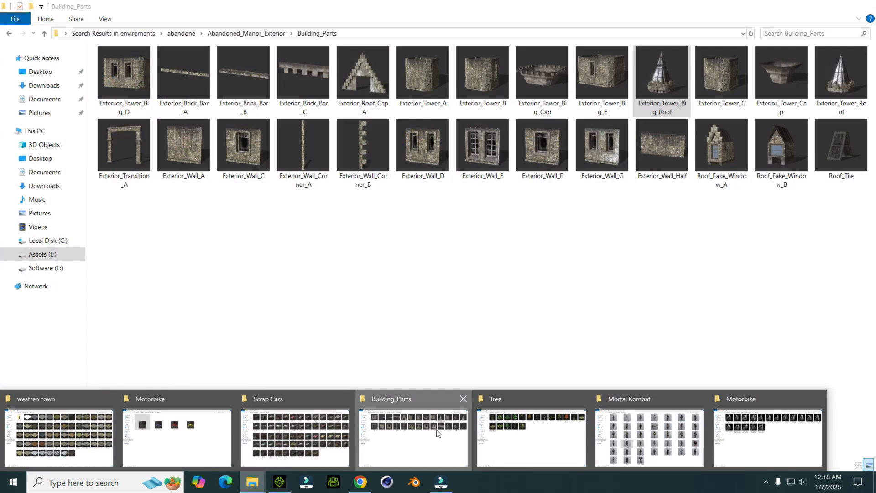
pyautogui.click(437, 433)
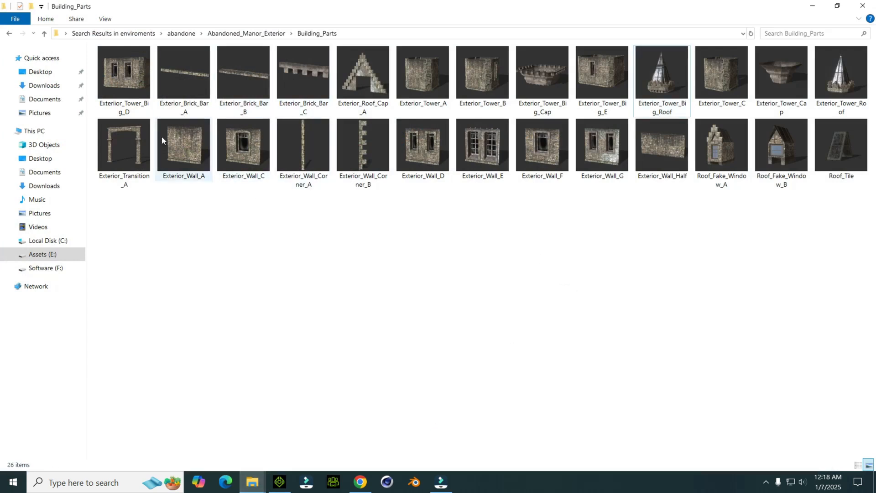
pyautogui.moveTo(132, 138); pyautogui.dragTo(426, 272)
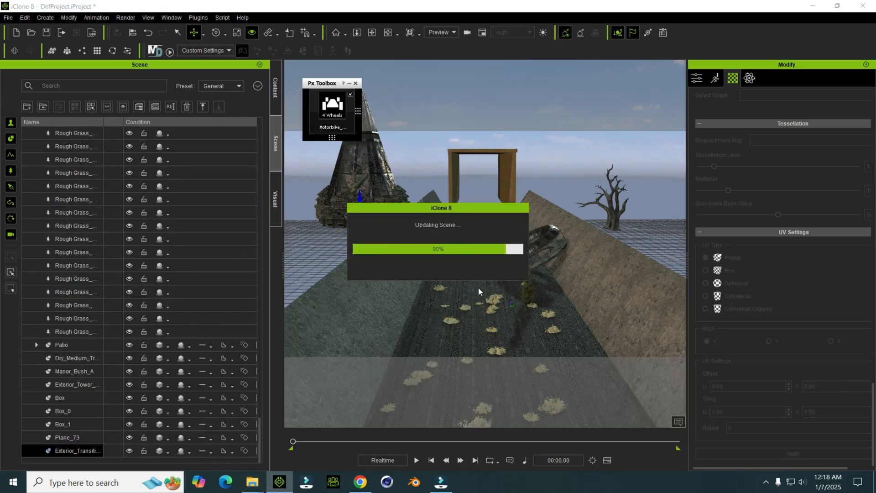
pyautogui.moveTo(474, 286); pyautogui.dragTo(458, 281, button='right')
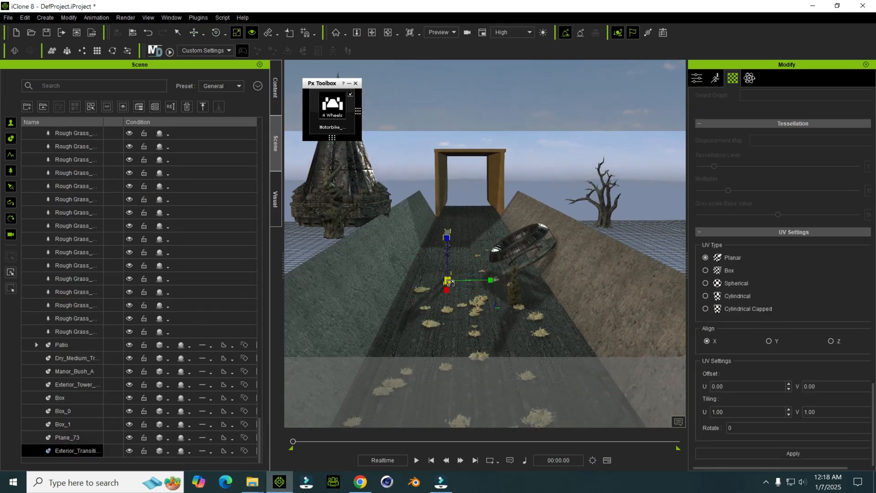
# Step: Enlarge the stone archway and turn it so that it spans the road between the two banks
pyautogui.press('e')
pyautogui.moveTo(441, 290); pyautogui.dragTo(519, 281)
pyautogui.moveTo(521, 279)
pyautogui.mouseDown(button='right')
pyautogui.moveTo(518, 242)
pyautogui.moveTo(512, 278)
pyautogui.mouseUp(button='right')
pyautogui.moveTo(512, 277); pyautogui.dragTo(477, 265, button='middle')
pyautogui.moveTo(477, 265); pyautogui.dragTo(474, 248, button='right')
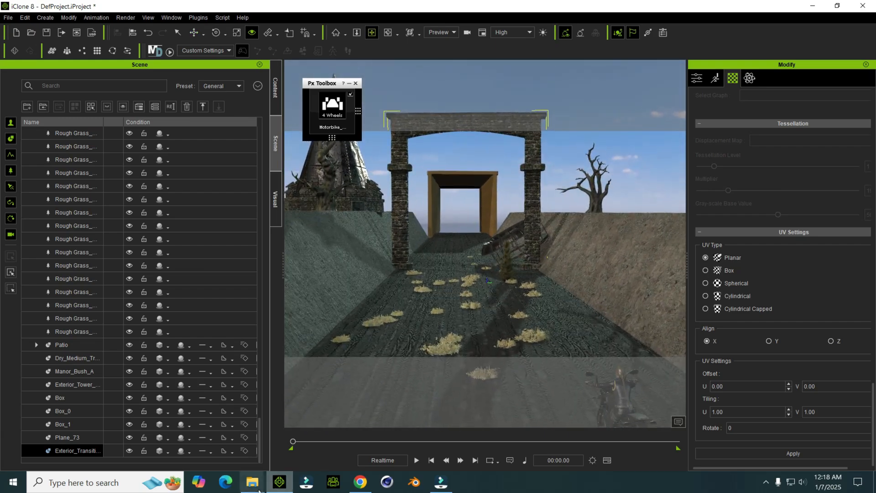
# Step: Add a Roof_Fake_Window prop from the Building_Parts folder to the scene near the brown bank
pyautogui.moveTo(253, 483)
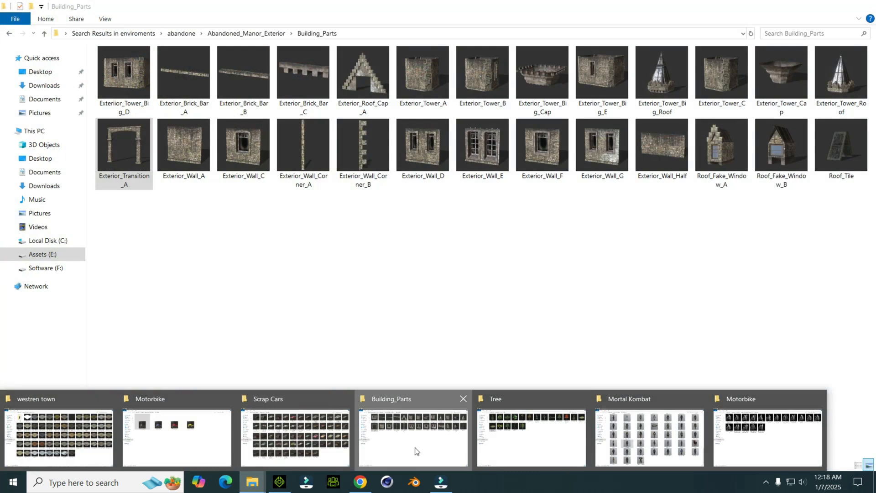
pyautogui.click(414, 450)
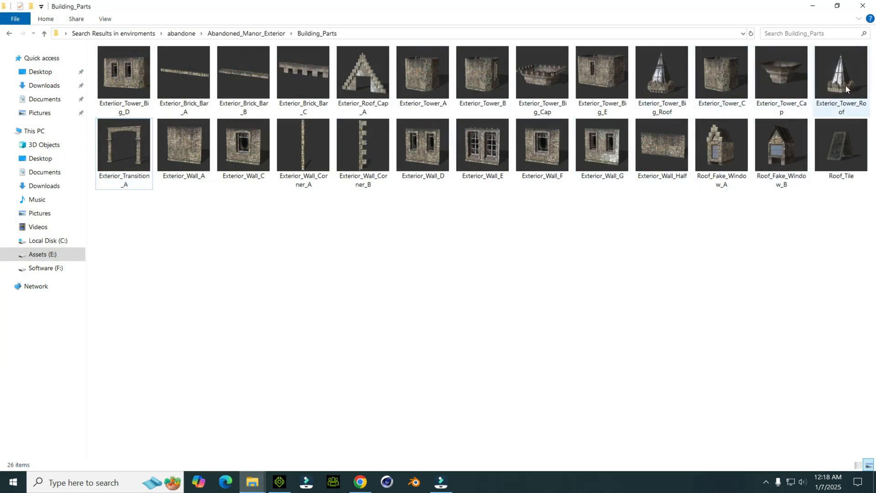
pyautogui.moveTo(746, 183); pyautogui.dragTo(557, 240)
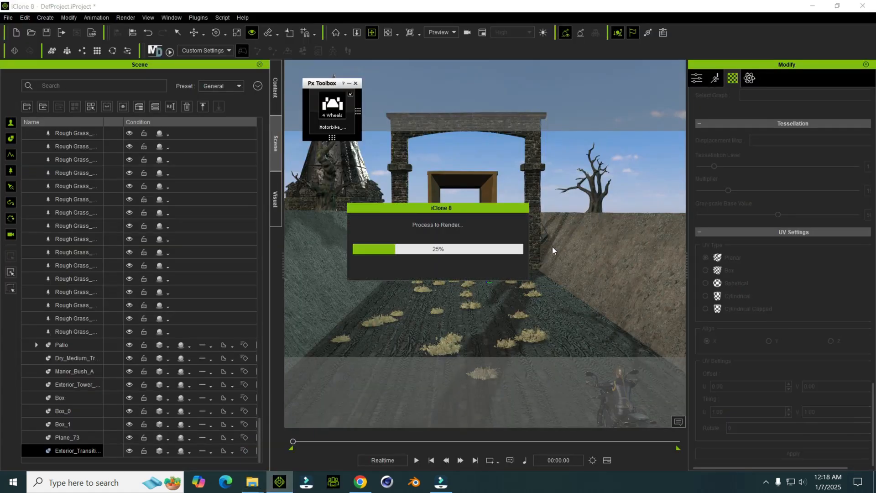
pyautogui.moveTo(552, 246)
pyautogui.mouseDown(button='right')
pyautogui.moveTo(413, 278)
pyautogui.moveTo(509, 278)
pyautogui.moveTo(540, 249)
pyautogui.mouseUp(button='right')
pyautogui.moveTo(547, 310); pyautogui.dragTo(498, 299, button='right')
pyautogui.scroll(-5, 525, 325)
pyautogui.moveTo(523, 316)
pyautogui.mouseDown(button='middle')
pyautogui.moveTo(494, 293)
pyautogui.moveTo(512, 310)
pyautogui.mouseUp(button='middle')
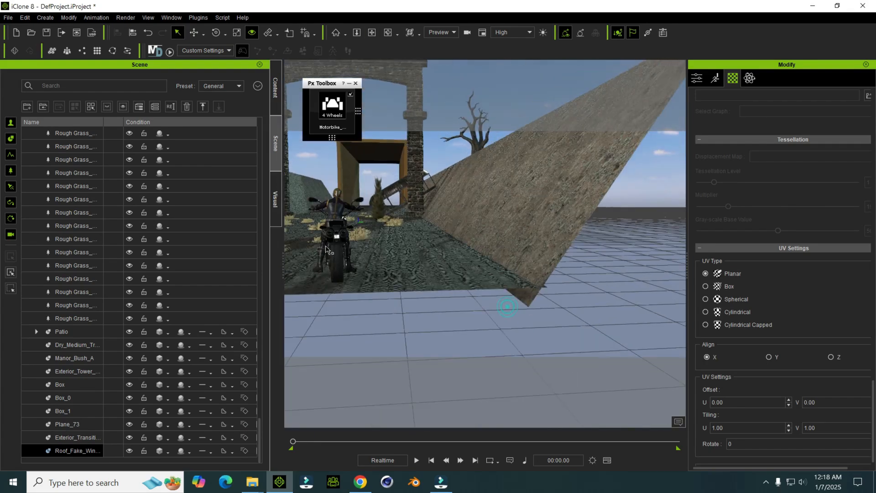
# Step: Adjust the black motorbike's height slightly so that its wheels sit on the muddy road surface
pyautogui.click(341, 247)
pyautogui.moveTo(343, 248); pyautogui.dragTo(493, 256, button='right')
pyautogui.moveTo(493, 255); pyautogui.dragTo(570, 246, button='middle')
pyautogui.scroll(4, 528, 219)
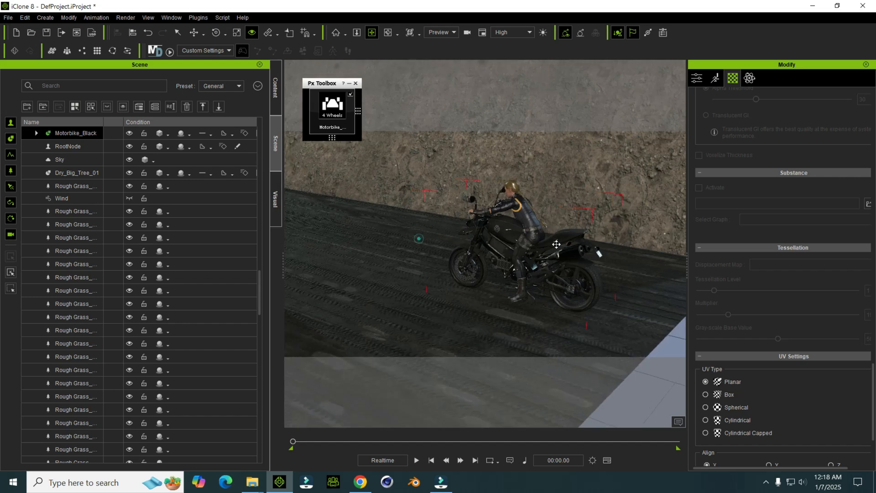
pyautogui.scroll(4, 528, 219)
pyautogui.press('w')
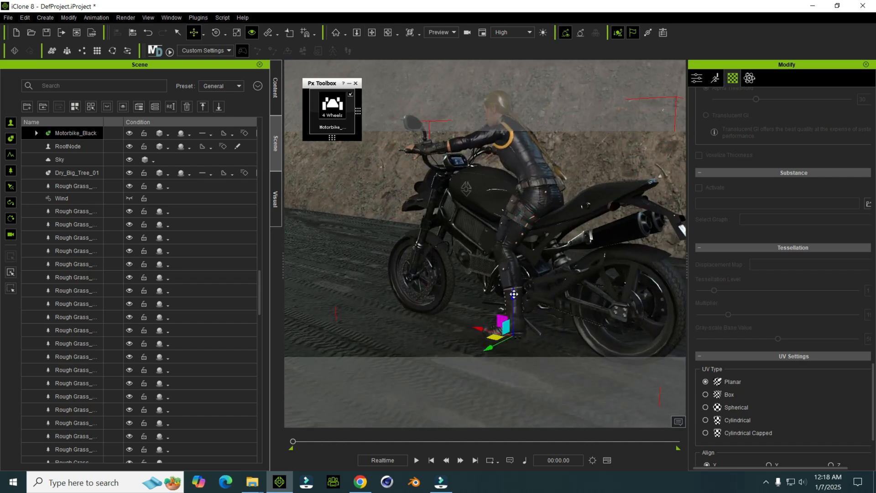
pyautogui.scroll(1, 512, 292)
pyautogui.scroll(1, 512, 290)
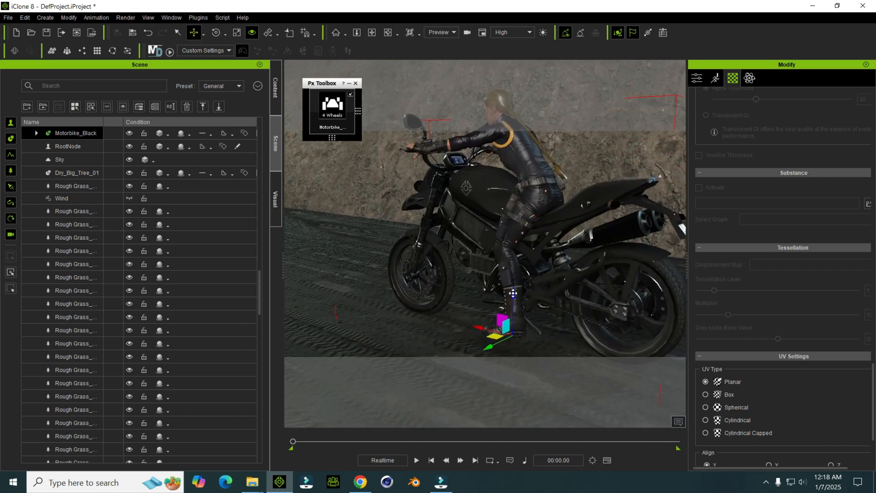
pyautogui.moveTo(512, 286); pyautogui.dragTo(528, 209, button='middle')
pyautogui.moveTo(528, 209); pyautogui.dragTo(495, 182, button='right')
pyautogui.moveTo(495, 183); pyautogui.dragTo(475, 193, button='middle')
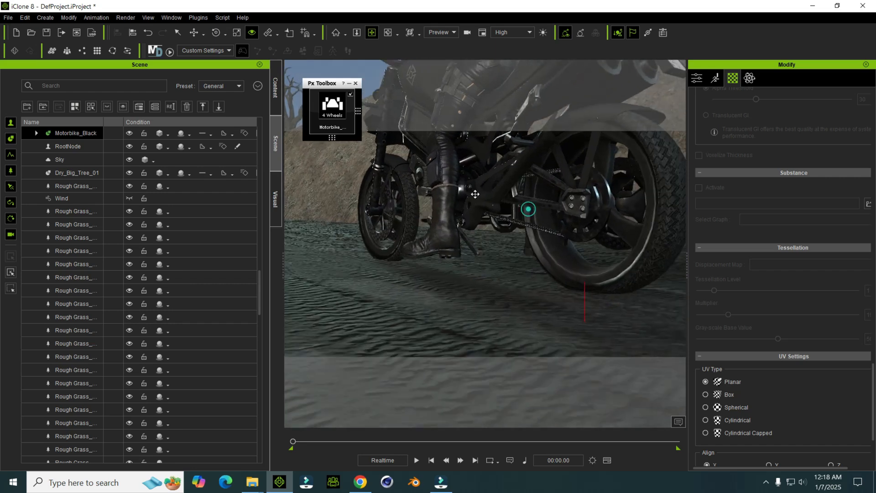
pyautogui.scroll(2, 476, 228)
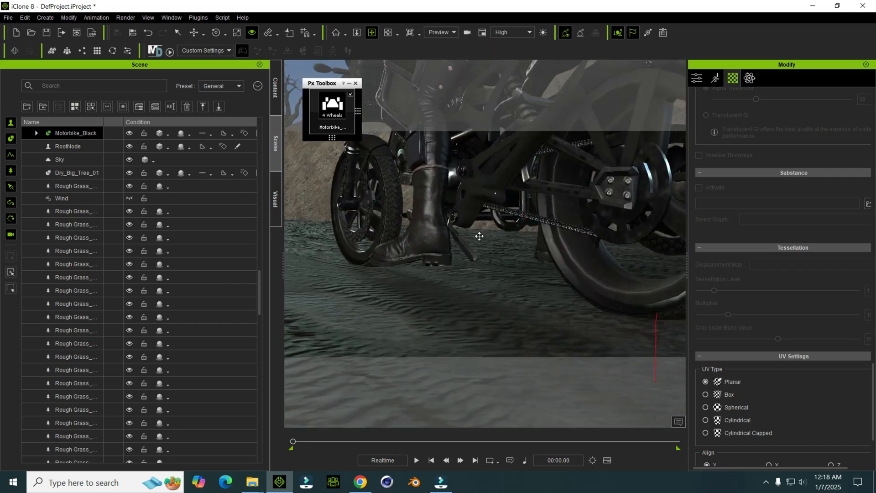
pyautogui.press('w')
pyautogui.moveTo(456, 255); pyautogui.dragTo(458, 252)
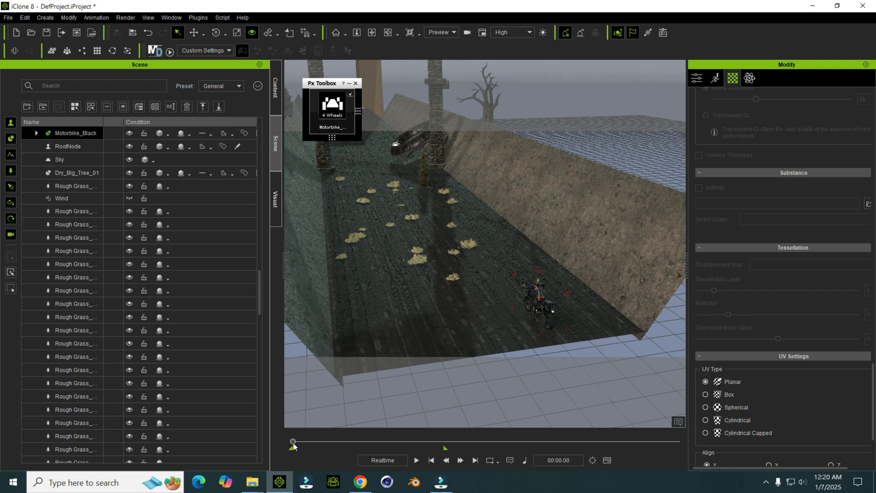
# Step: At the end frame of the range, move the motorbike up the road past the archway, and preview the ride
pyautogui.click(475, 460)
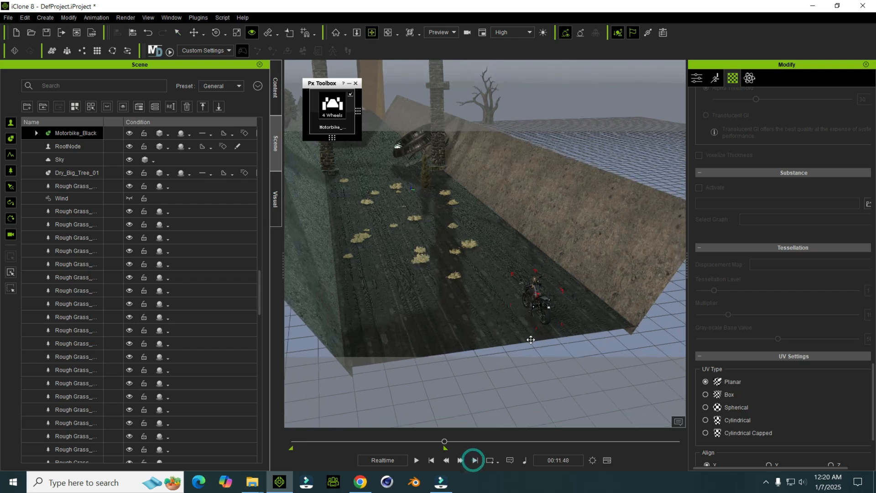
pyautogui.moveTo(553, 336); pyautogui.dragTo(368, 150)
pyautogui.moveTo(379, 167); pyautogui.dragTo(451, 281, button='middle')
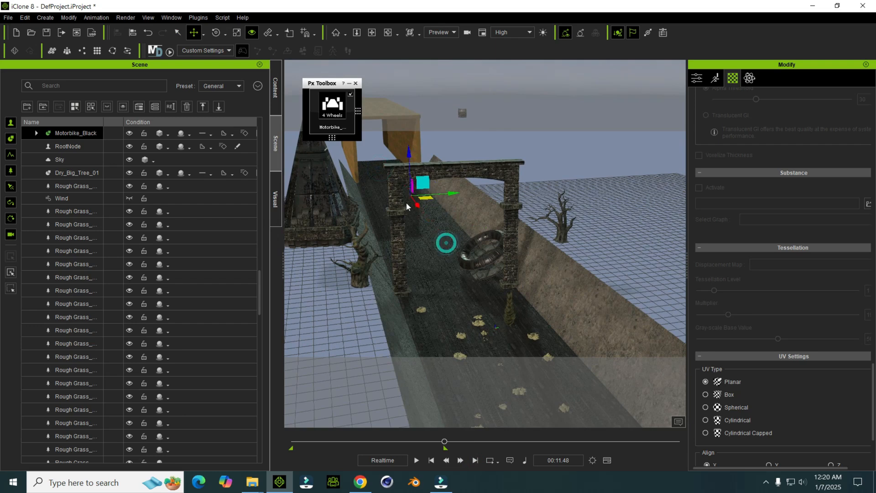
pyautogui.click(431, 462)
pyautogui.press('space')
pyautogui.moveTo(519, 300); pyautogui.dragTo(388, 197, button='middle')
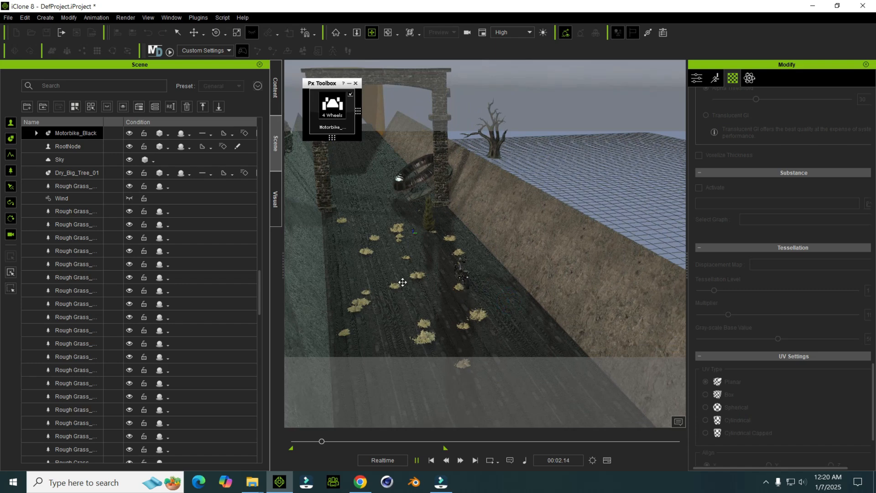
pyautogui.press('space')
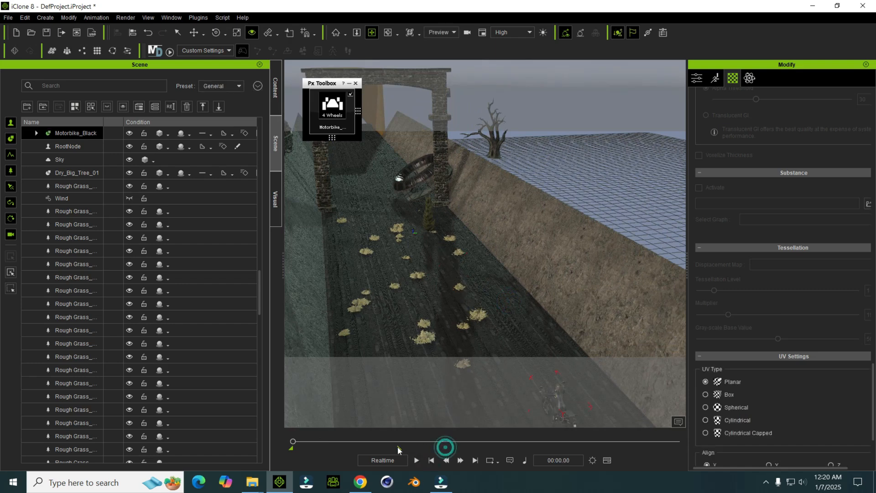
# Step: Shorten the project's playback range by bringing its end forward, and replay the motorbike's ride
pyautogui.press('space')
pyautogui.click(415, 461)
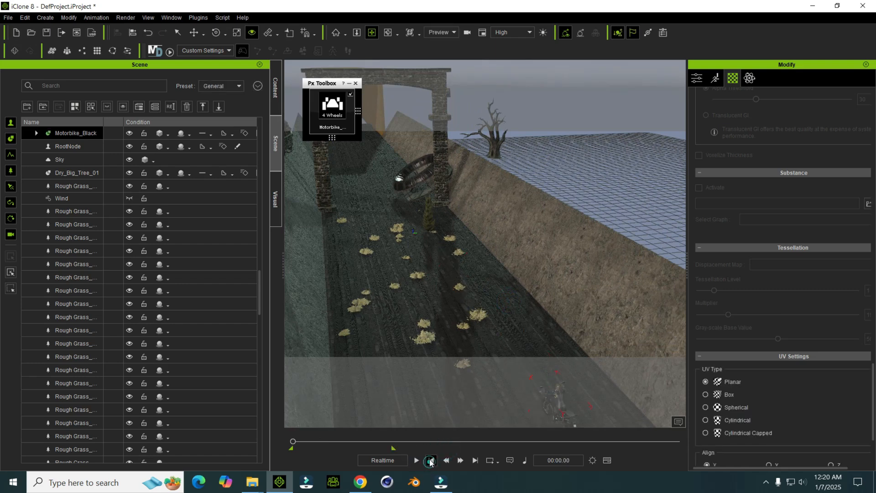
pyautogui.click(429, 460)
pyautogui.moveTo(205, 467); pyautogui.dragTo(296, 481)
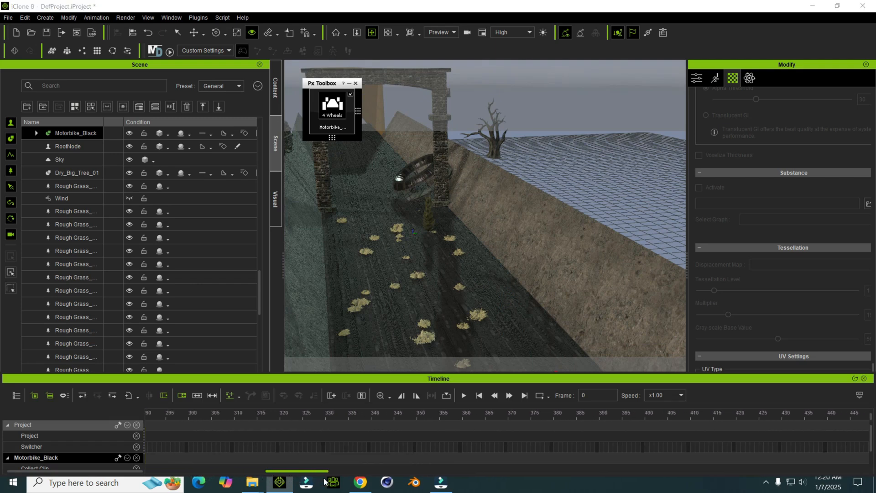
pyautogui.moveTo(367, 482); pyautogui.dragTo(237, 479)
pyautogui.click(863, 378)
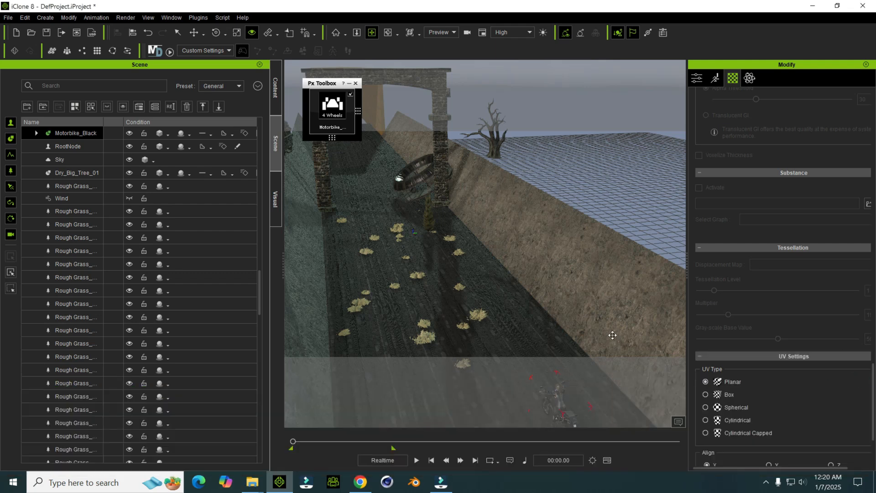
pyautogui.moveTo(613, 339); pyautogui.dragTo(569, 223)
pyautogui.press('space')
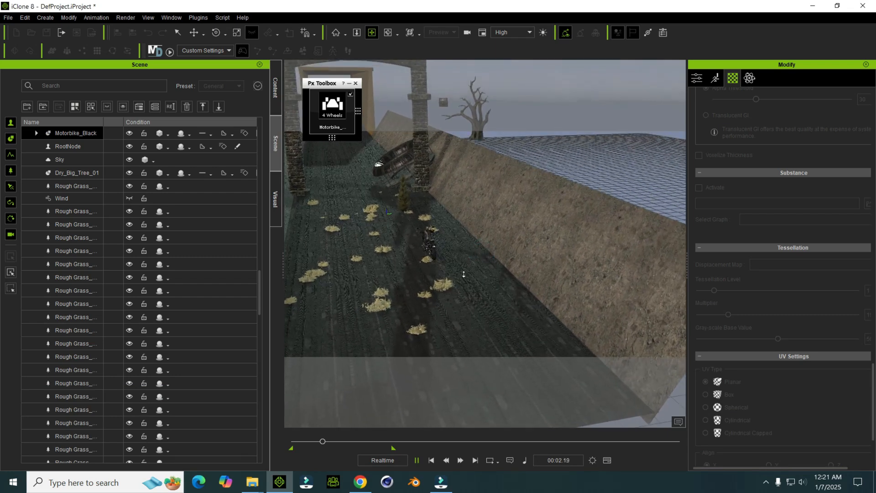
pyautogui.press('space')
# Step: Shift the motorbike's final Transform key to frame 461 in the timeline, and replay the ride
pyautogui.press('F3')
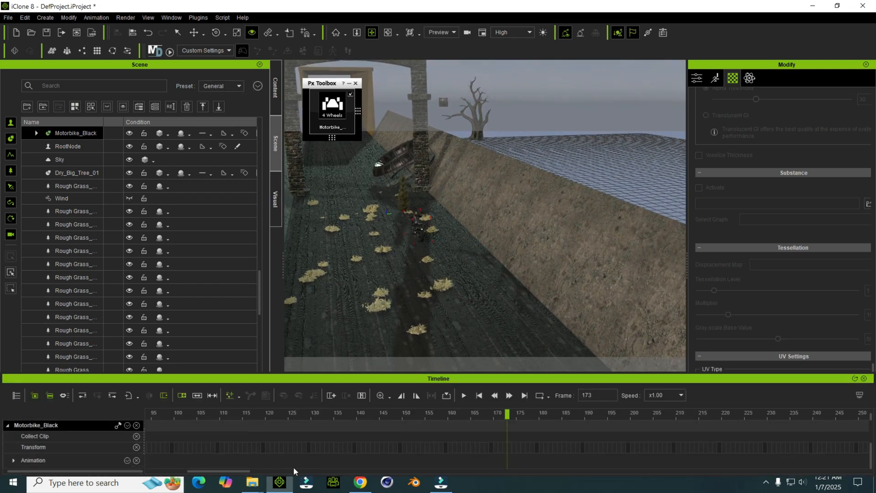
pyautogui.moveTo(249, 472); pyautogui.dragTo(454, 472)
pyautogui.moveTo(492, 425)
pyautogui.mouseDown()
pyautogui.moveTo(220, 444)
pyautogui.moveTo(489, 428)
pyautogui.mouseUp()
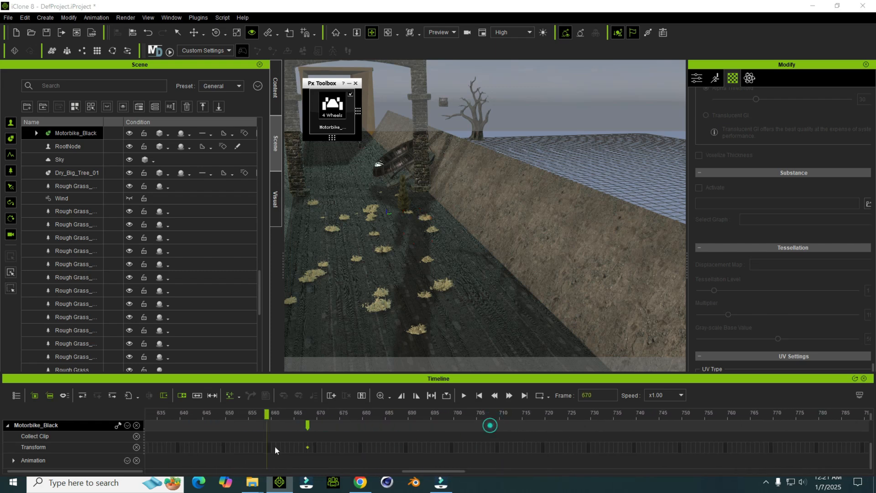
pyautogui.moveTo(146, 449); pyautogui.dragTo(319, 442)
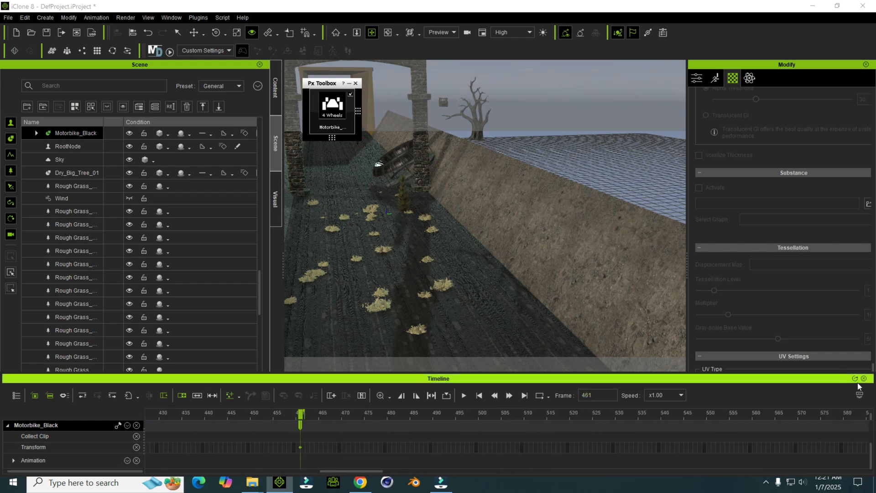
pyautogui.click(863, 378)
pyautogui.press('space')
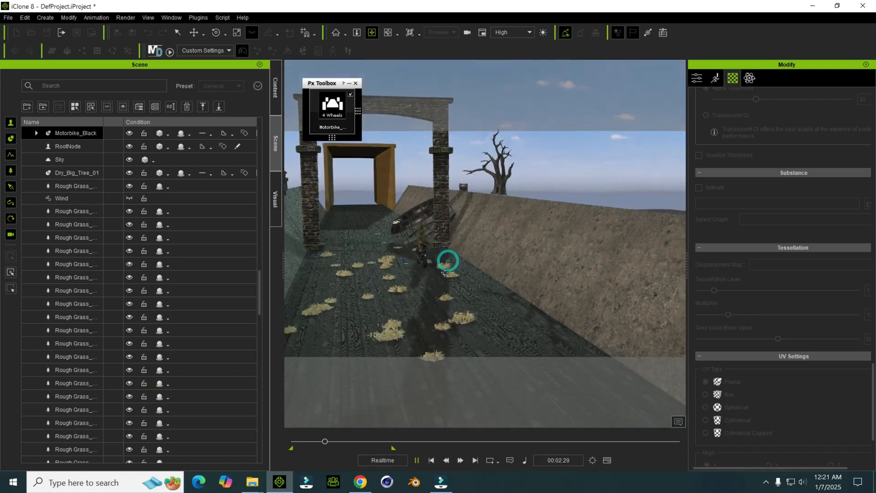
pyautogui.press('space')
pyautogui.click(431, 460)
# Step: Move the bush near the archway across the road toward the green bank, out of the motorbike's path
pyautogui.moveTo(432, 245); pyautogui.dragTo(494, 311)
pyautogui.press('q')
pyautogui.click(476, 281)
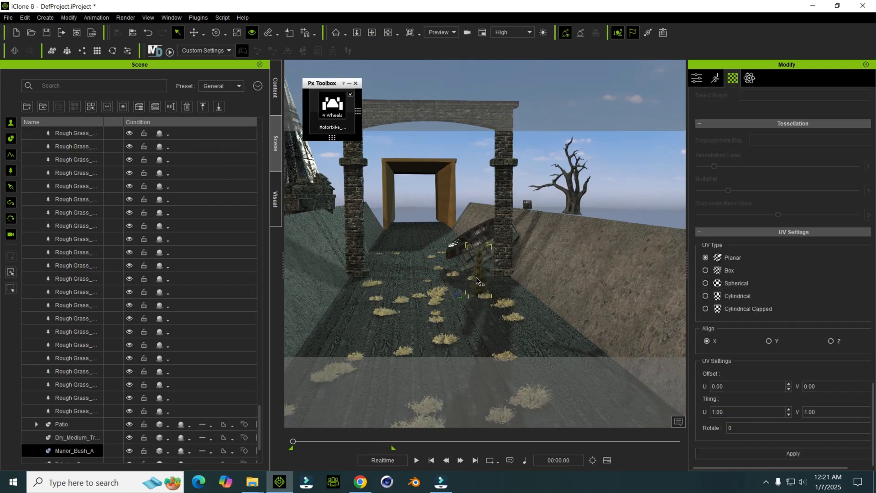
pyautogui.moveTo(476, 281); pyautogui.dragTo(475, 282, button='right')
pyautogui.press('w')
pyautogui.moveTo(517, 299); pyautogui.dragTo(424, 303)
# Step: Move the whole Patio prop toward the brown bank behind the archway pillar, and replay the animation
pyautogui.click(473, 225)
pyautogui.moveTo(473, 225); pyautogui.dragTo(485, 284, button='middle')
pyautogui.scroll(2, 485, 286)
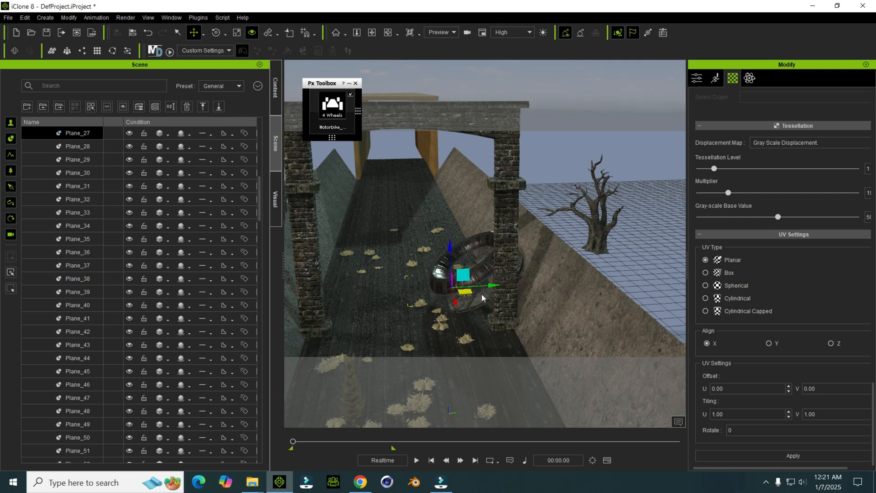
pyautogui.hotkey('ctrl', 'z')
pyautogui.scroll(1, 480, 286)
pyautogui.click(486, 294)
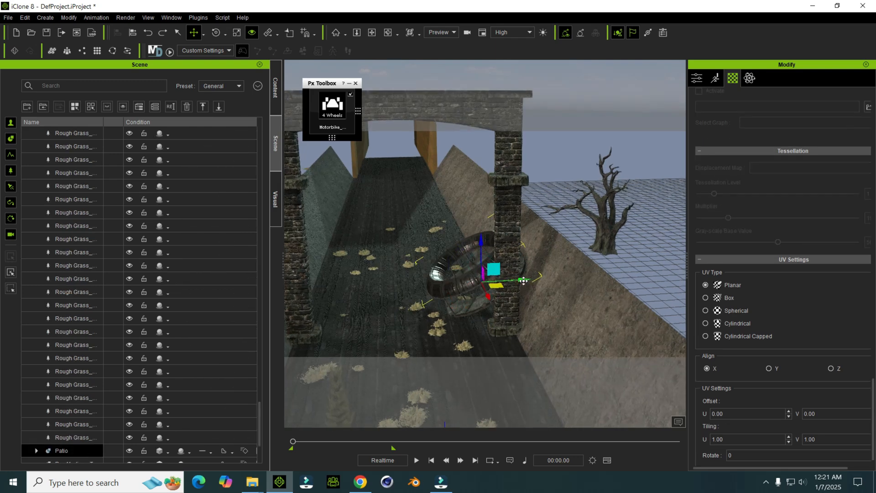
pyautogui.press('space')
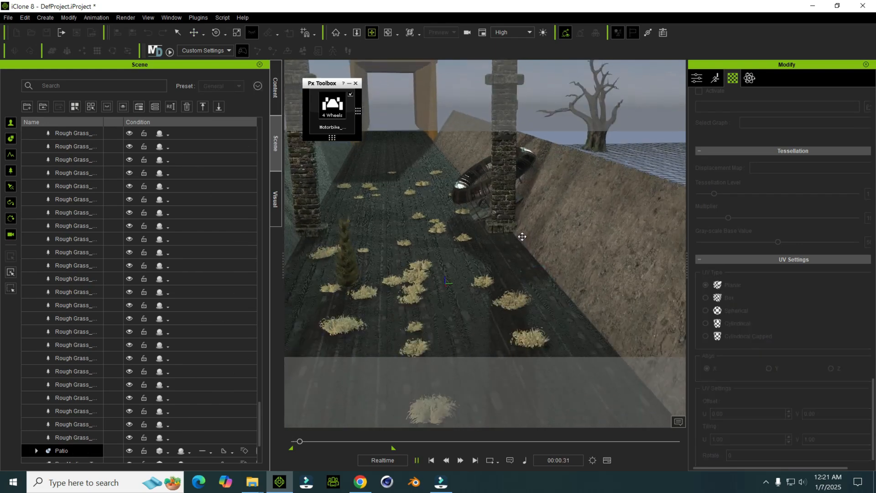
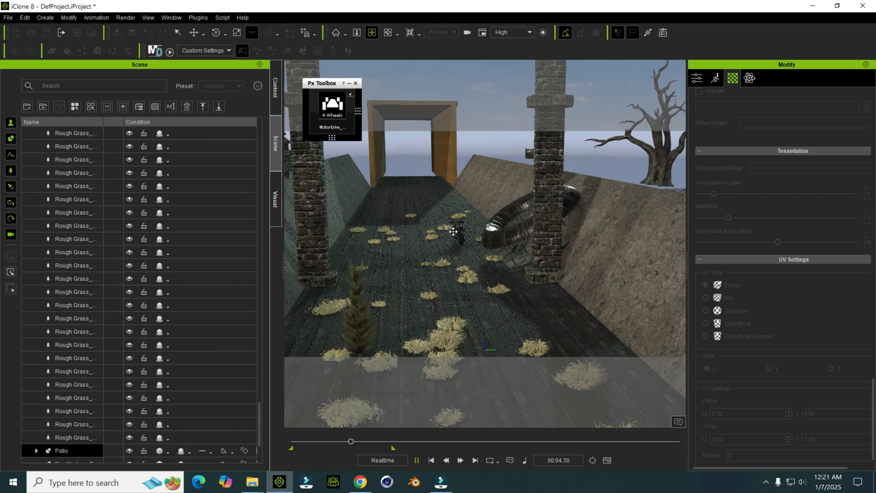
# Step: Stop the playback and add the Wreck Stack prop from the Scrap Cars folder onto the road before the archway
pyautogui.press('space')
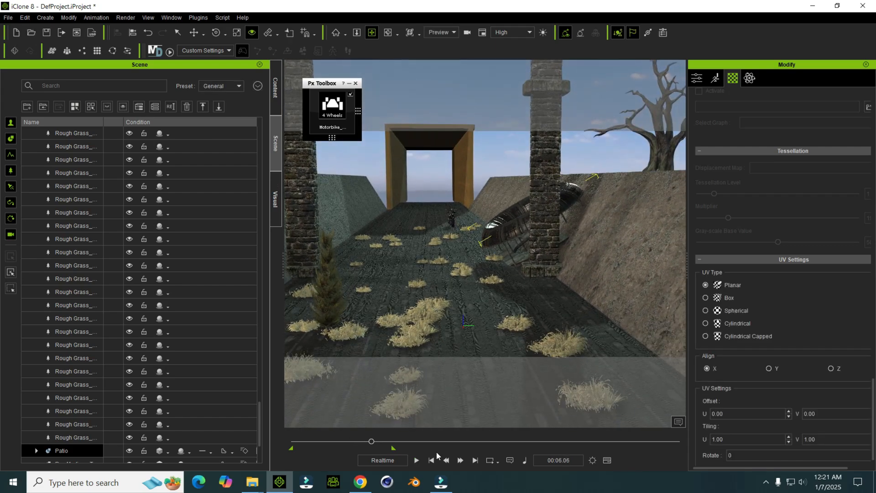
pyautogui.moveTo(460, 391); pyautogui.dragTo(498, 288, button='right')
pyautogui.scroll(2, 497, 288)
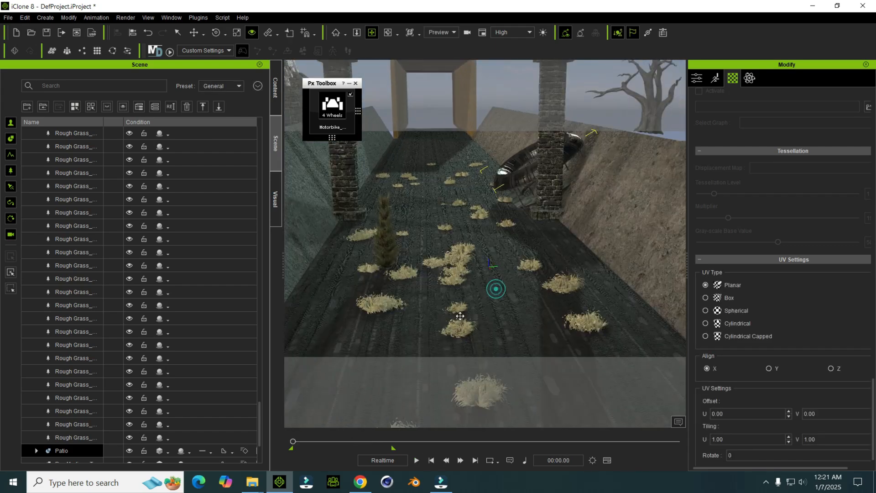
pyautogui.moveTo(253, 481)
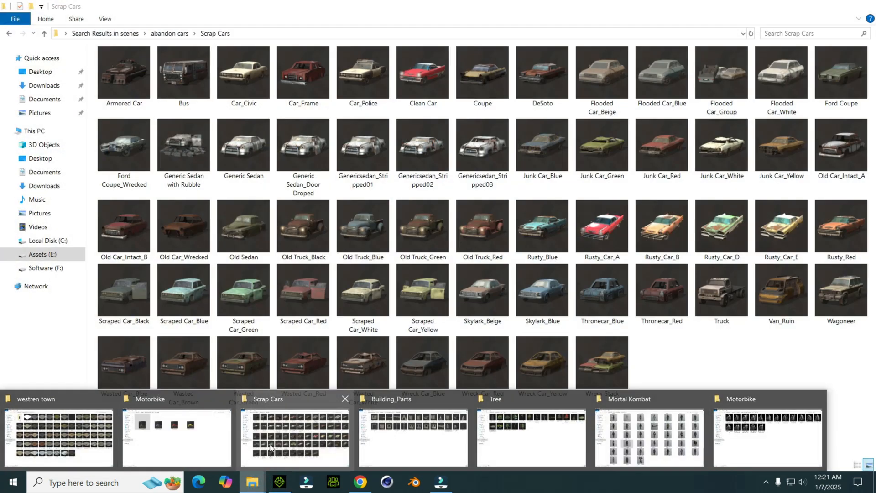
pyautogui.click(269, 443)
pyautogui.moveTo(600, 385); pyautogui.dragTo(387, 337)
pyautogui.moveTo(404, 318); pyautogui.dragTo(411, 298, button='right')
pyautogui.moveTo(414, 302); pyautogui.dragTo(419, 355)
pyautogui.moveTo(423, 304); pyautogui.dragTo(430, 305, button='right')
# Step: Scale up the wrecked car stack uniformly on the road
pyautogui.press('e')
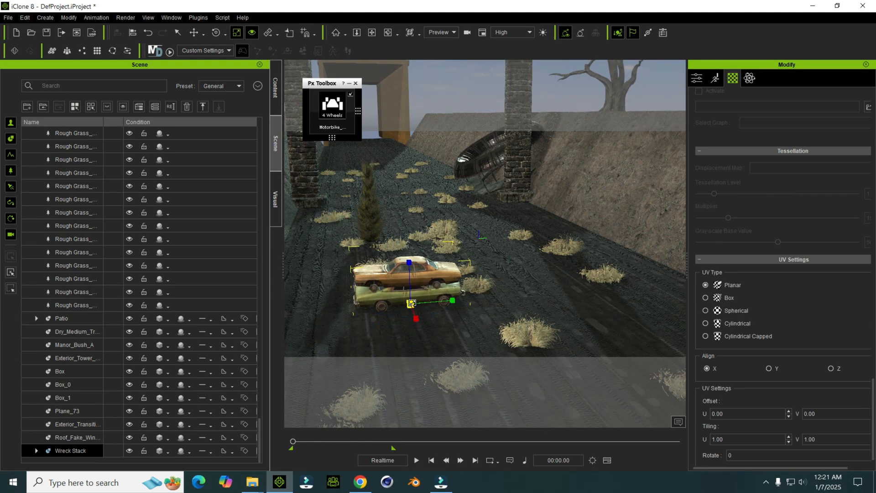
pyautogui.moveTo(411, 304); pyautogui.dragTo(436, 269)
pyautogui.moveTo(422, 291); pyautogui.dragTo(421, 309, button='right')
# Step: Move the orange top car of the stack across the road to the base of the archway pillar by the brown bank
pyautogui.press('q')
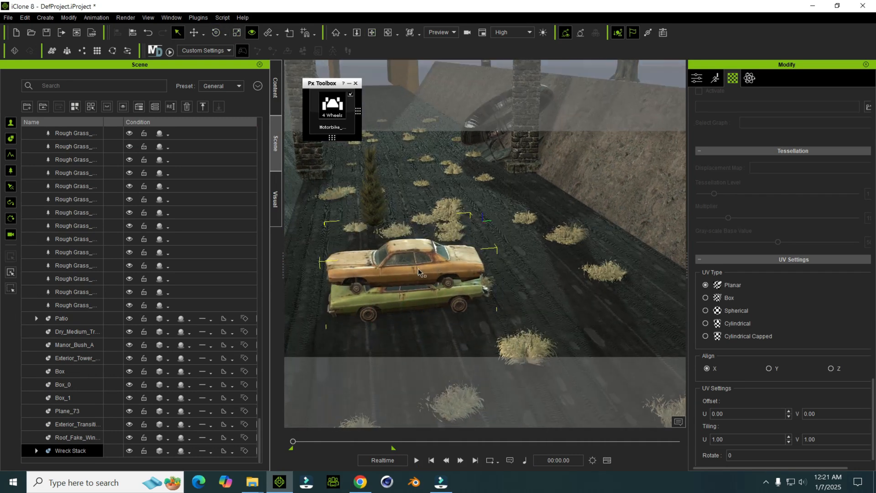
pyautogui.click(418, 268)
pyautogui.press('w')
pyautogui.moveTo(411, 300); pyautogui.dragTo(563, 207)
pyautogui.moveTo(563, 207); pyautogui.dragTo(564, 203, button='right')
pyautogui.moveTo(480, 215); pyautogui.dragTo(513, 279, button='right')
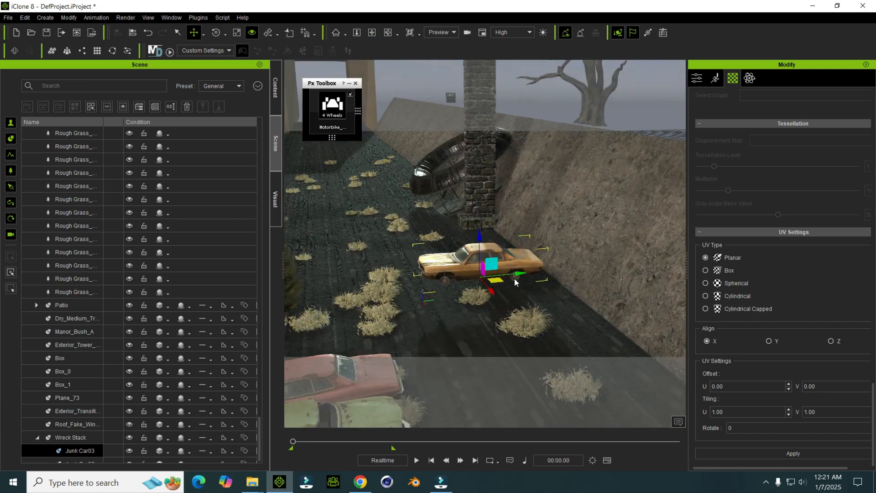
pyautogui.moveTo(496, 293); pyautogui.dragTo(473, 279)
# Step: Turn the orange car upside down in front of the archway pillar and raise it slightly above the road
pyautogui.press('e')
pyautogui.scroll(2, 475, 232)
pyautogui.moveTo(475, 233); pyautogui.dragTo(462, 261, button='middle')
pyautogui.press('w')
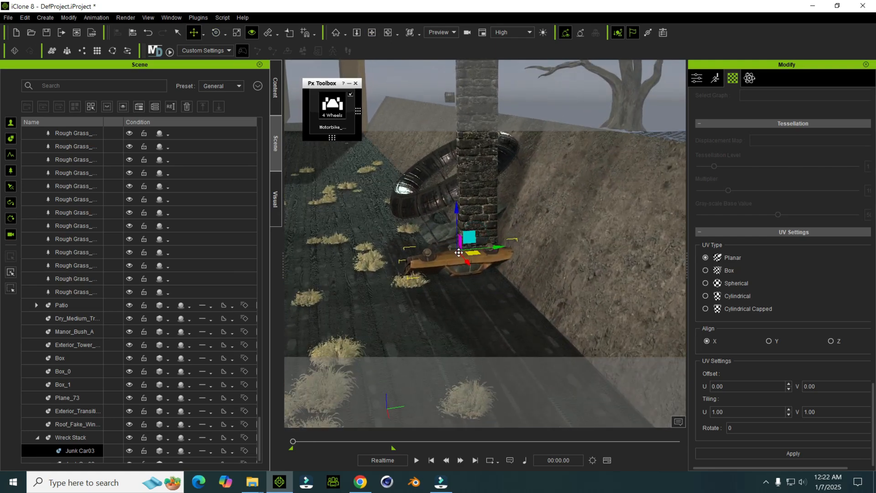
pyautogui.moveTo(457, 221); pyautogui.dragTo(456, 213)
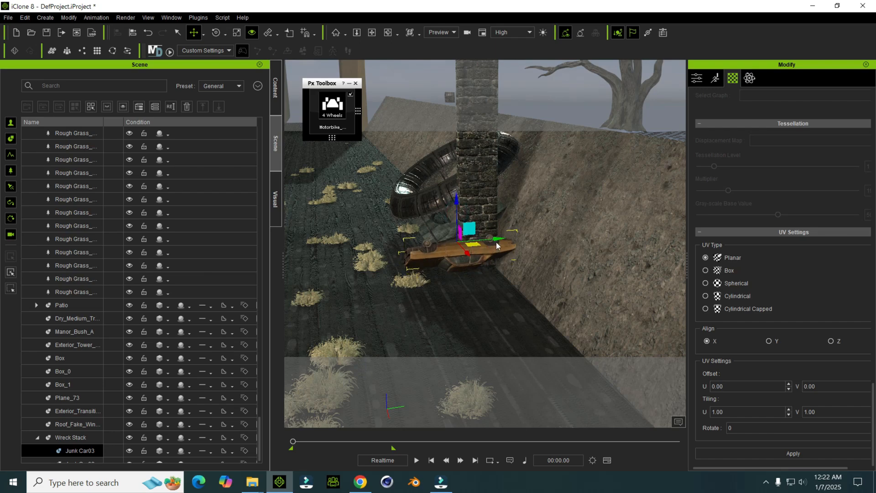
# Step: Shift the overturned orange car toward the brown bank, out of the motorbike's path, checking the ride in playback
pyautogui.press('space')
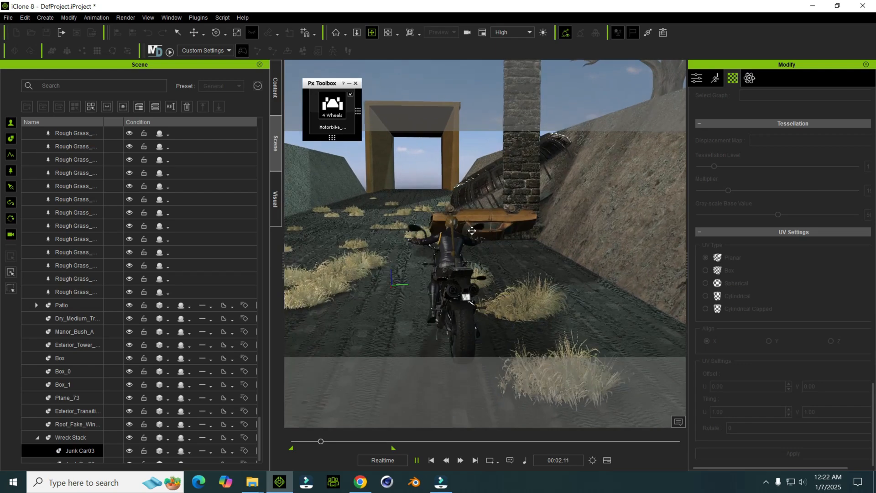
pyautogui.press('space')
pyautogui.moveTo(422, 192); pyautogui.dragTo(467, 288, button='right')
pyautogui.click(432, 460)
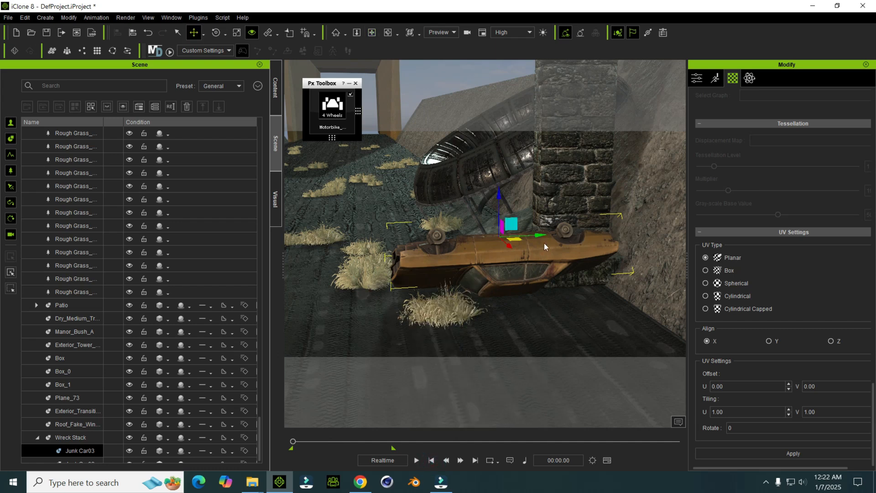
pyautogui.moveTo(540, 236); pyautogui.dragTo(554, 233)
pyautogui.press('space')
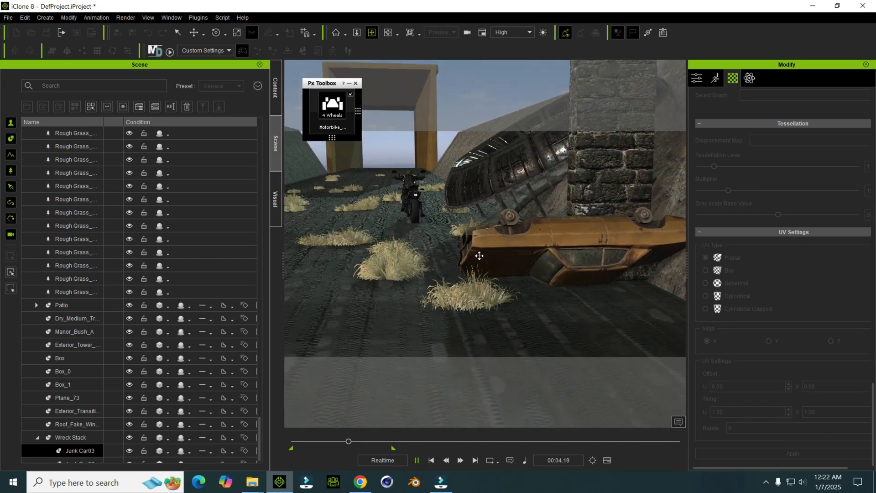
pyautogui.press('space')
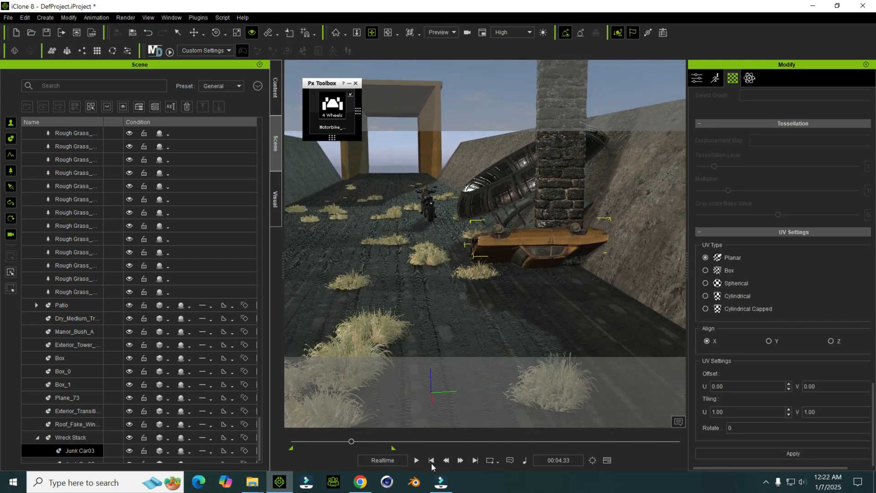
pyautogui.click(431, 460)
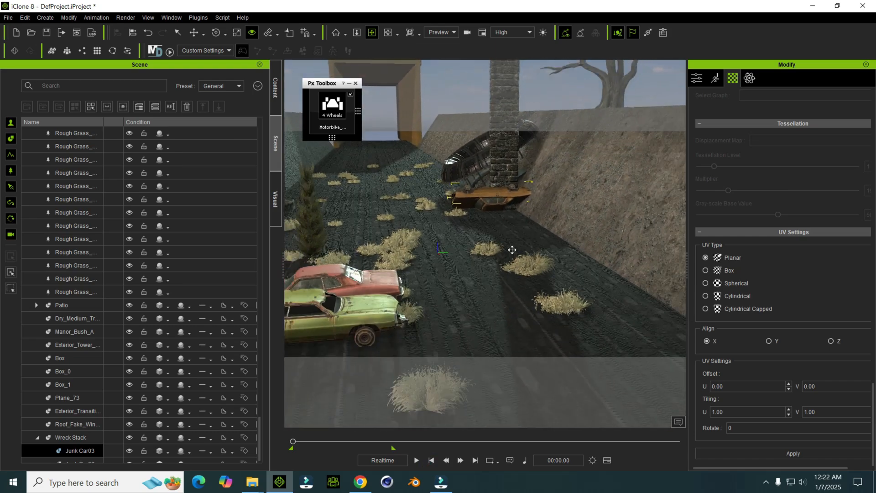
# Step: Open the Helicopter folder of the Interactive Vehicles Series in the asset library
pyautogui.scroll(-2, 511, 244)
pyautogui.moveTo(460, 248); pyautogui.dragTo(496, 239, button='right')
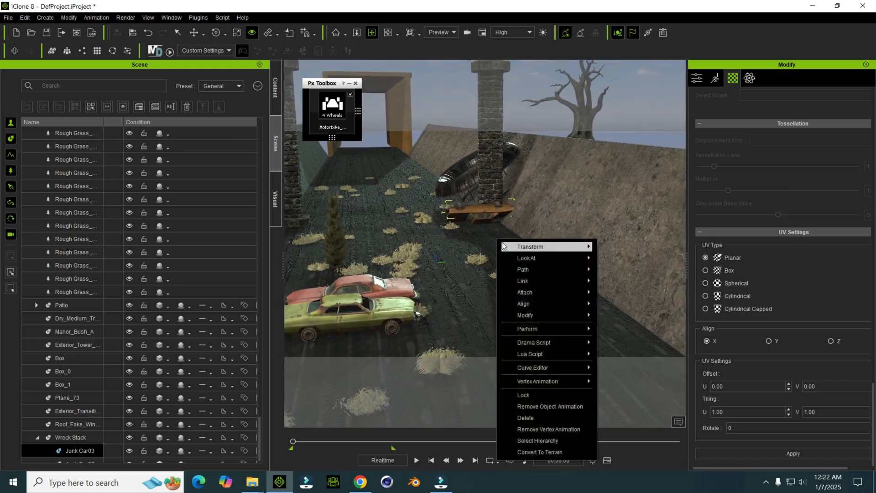
pyautogui.moveTo(487, 283); pyautogui.dragTo(298, 404, button='right')
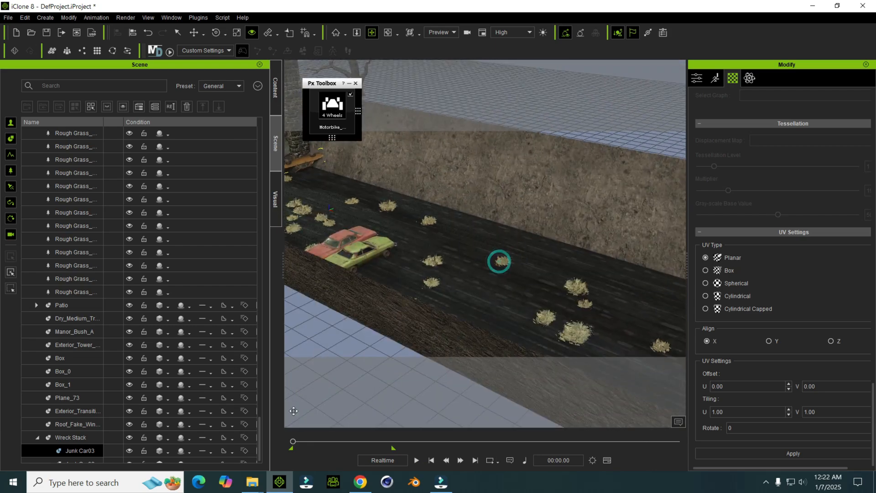
pyautogui.moveTo(262, 482)
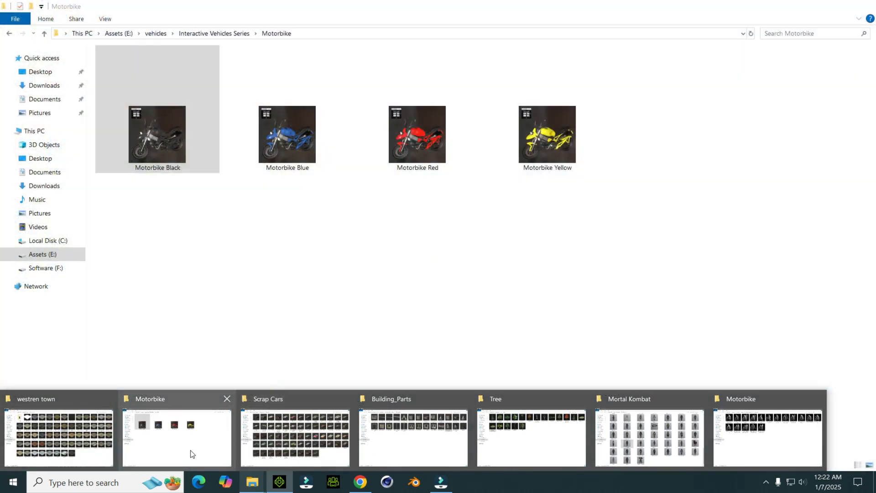
pyautogui.click(191, 453)
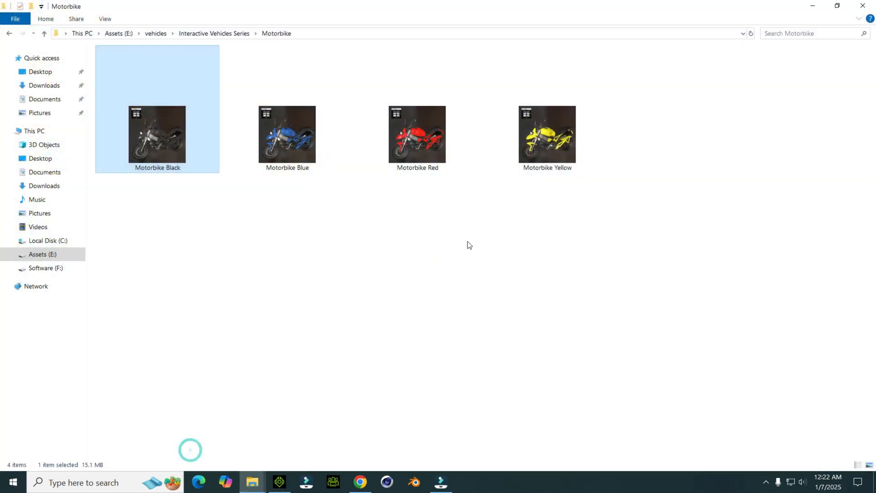
pyautogui.hotkey('alt', 'Left')
pyautogui.click(437, 247)
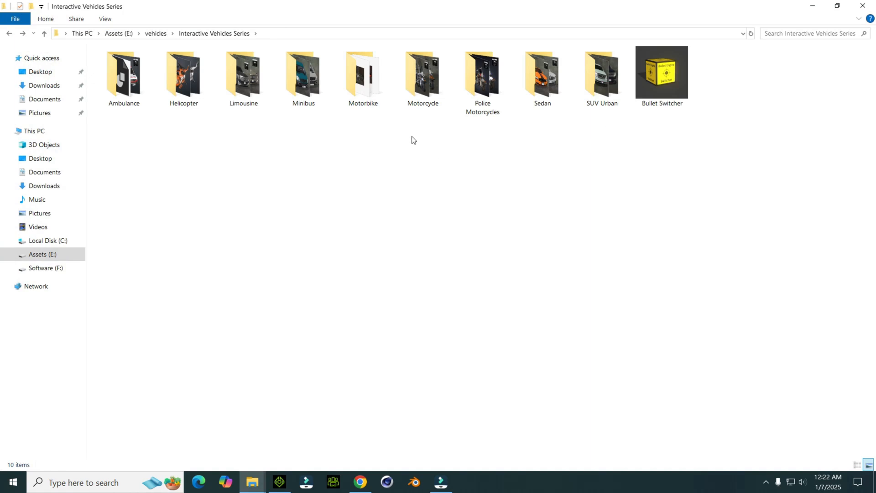
pyautogui.doubleClick(207, 100)
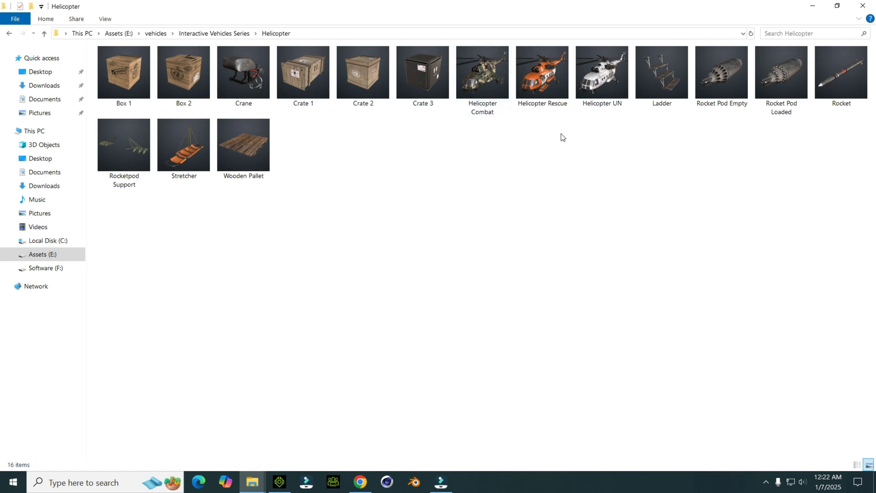
# Step: Add the Helicopter UN prop to the scene beside the motorbike at the start of the road
pyautogui.moveTo(593, 99); pyautogui.dragTo(365, 368)
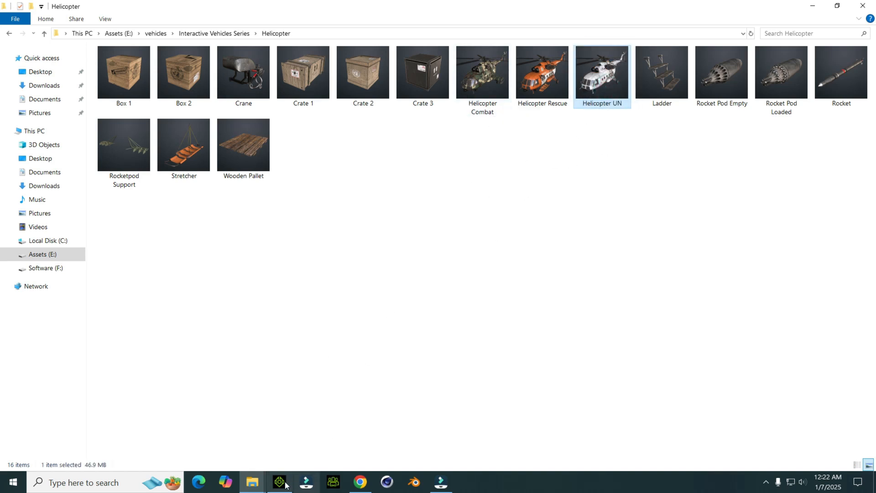
pyautogui.click(285, 484)
pyautogui.moveTo(522, 287); pyautogui.dragTo(436, 286)
pyautogui.moveTo(436, 286)
pyautogui.mouseDown(button='right')
pyautogui.moveTo(565, 259)
pyautogui.moveTo(443, 339)
pyautogui.moveTo(459, 226)
pyautogui.moveTo(456, 280)
pyautogui.moveTo(489, 294)
pyautogui.moveTo(464, 274)
pyautogui.moveTo(496, 226)
pyautogui.moveTo(456, 292)
pyautogui.mouseUp(button='right')
pyautogui.click(456, 269)
pyautogui.moveTo(253, 483)
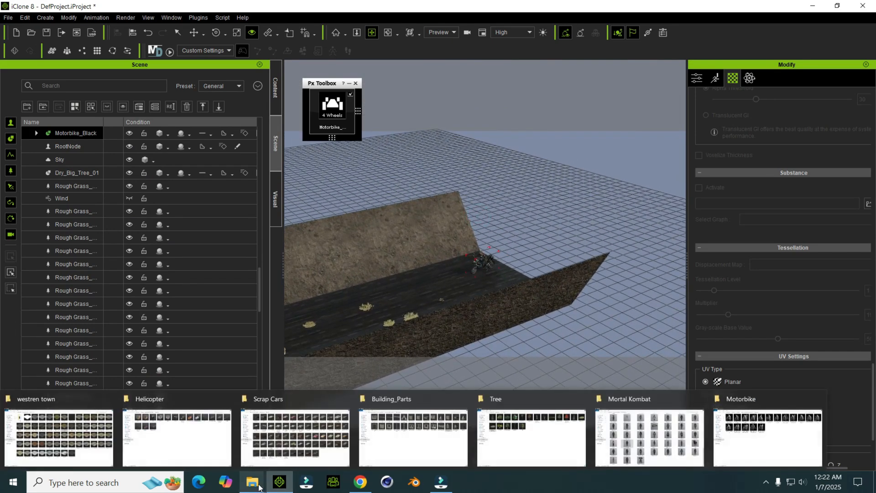
pyautogui.click(218, 455)
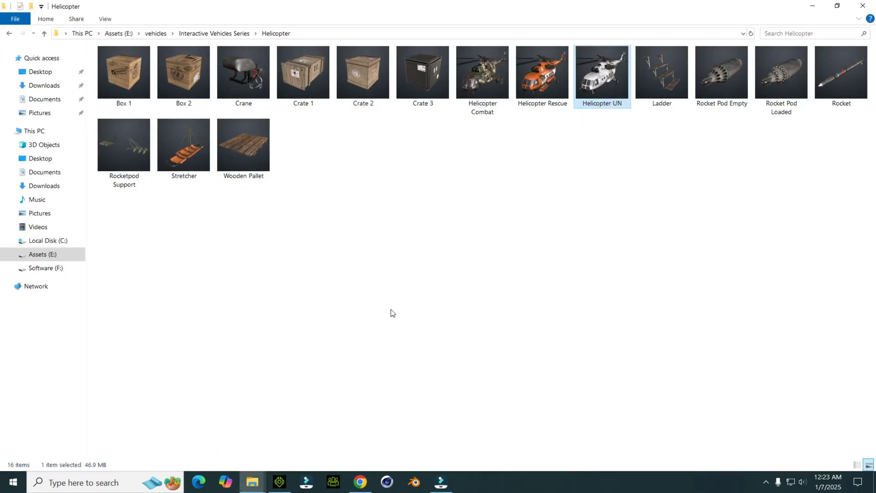
pyautogui.moveTo(595, 97); pyautogui.dragTo(502, 248)
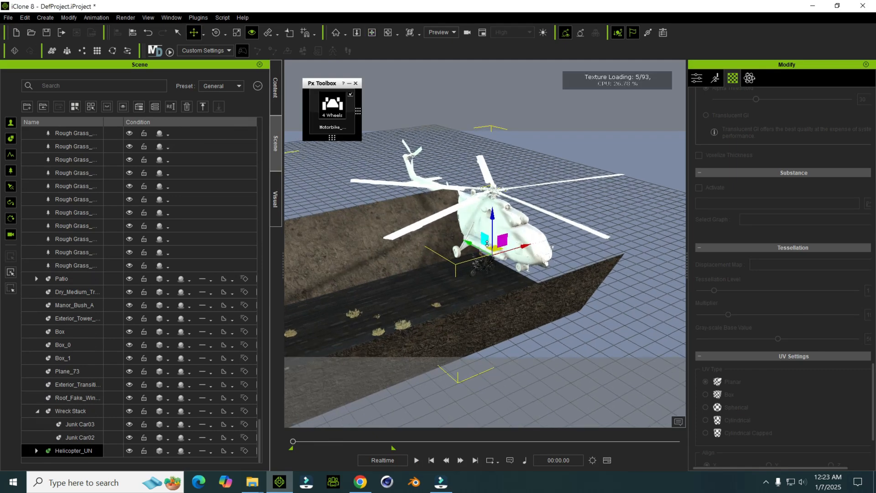
# Step: Raise the helicopter above the motorbike and rotate it to face along the road
pyautogui.moveTo(494, 255); pyautogui.dragTo(503, 307)
pyautogui.press('w')
pyautogui.moveTo(494, 219); pyautogui.dragTo(505, 117)
pyautogui.moveTo(504, 117); pyautogui.dragTo(511, 183, button='middle')
pyautogui.press('e')
pyautogui.moveTo(510, 208); pyautogui.dragTo(477, 216)
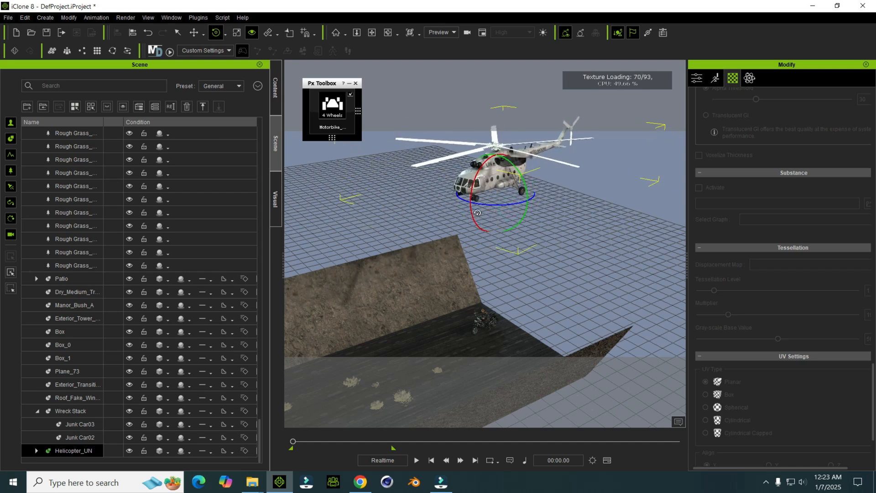
# Step: Reposition the helicopter in the air farther back behind the motorbike
pyautogui.moveTo(476, 174); pyautogui.dragTo(472, 196)
pyautogui.moveTo(472, 208); pyautogui.dragTo(482, 272, button='right')
pyautogui.moveTo(461, 333); pyautogui.dragTo(466, 282, button='middle')
pyautogui.moveTo(466, 282); pyautogui.dragTo(435, 255, button='right')
pyautogui.moveTo(435, 255); pyautogui.dragTo(460, 229, button='middle')
pyautogui.moveTo(472, 197); pyautogui.dragTo(468, 199)
pyautogui.moveTo(517, 167); pyautogui.dragTo(580, 157)
# Step: Fine-tune the helicopter's tilt behind the motorbike with the Rotate tool
pyautogui.press('e')
pyautogui.moveTo(534, 135); pyautogui.dragTo(531, 132)
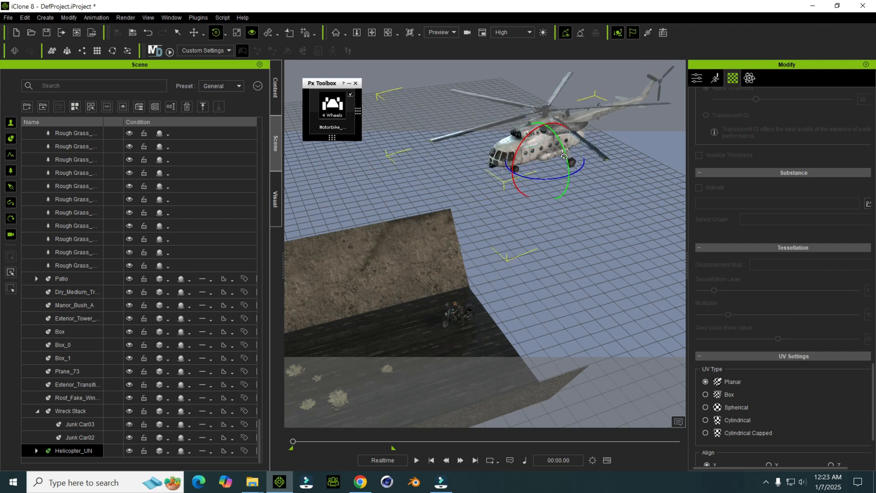
pyautogui.moveTo(564, 157); pyautogui.dragTo(564, 153)
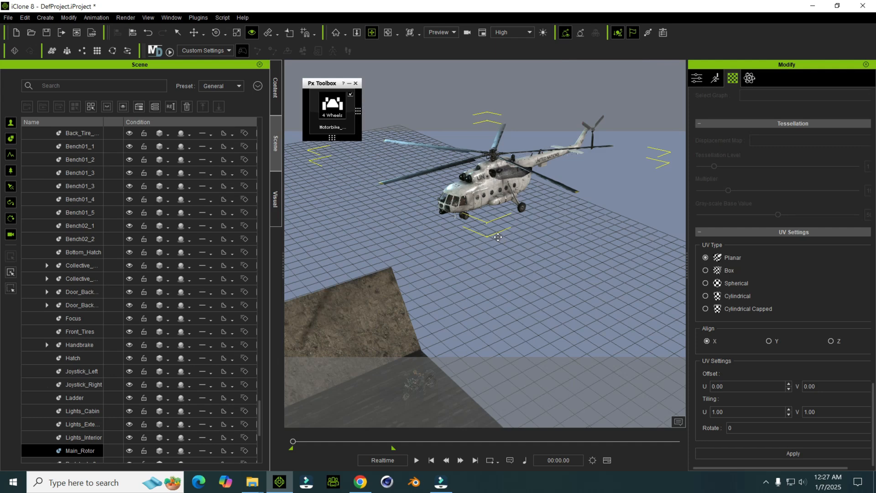
# Step: Select the whole Helicopter_UN prop instead of its main rotor, and go to the end of the playback range
pyautogui.moveTo(498, 237); pyautogui.dragTo(463, 249, button='right')
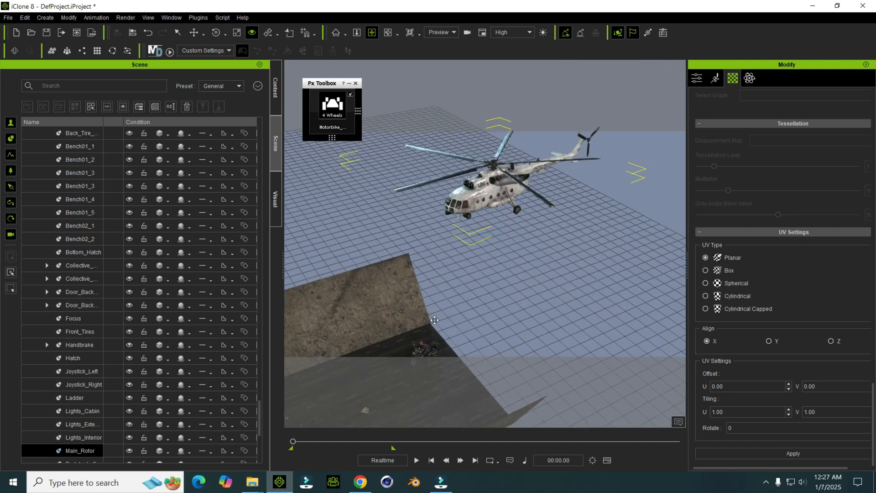
pyautogui.moveTo(461, 249); pyautogui.dragTo(451, 209)
pyautogui.scroll(-2, 439, 229)
pyautogui.moveTo(462, 209); pyautogui.dragTo(458, 167, button='right')
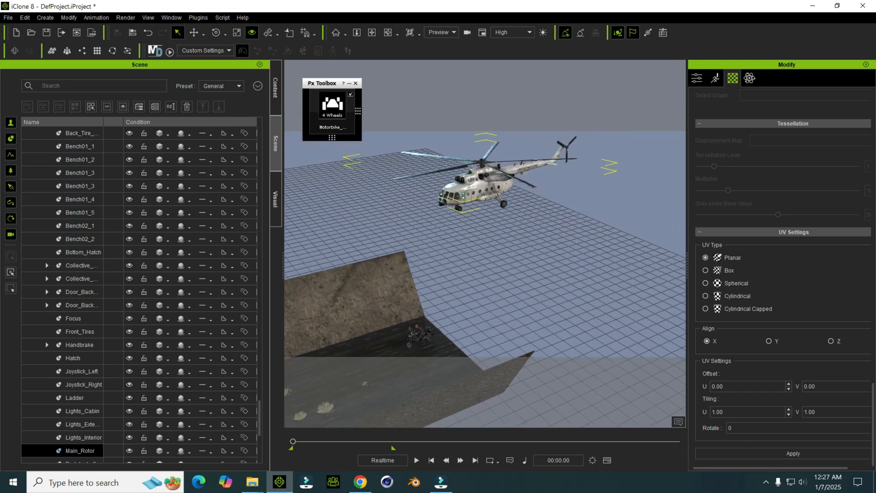
pyautogui.click(464, 196)
pyautogui.moveTo(497, 213); pyautogui.dragTo(491, 221, button='middle')
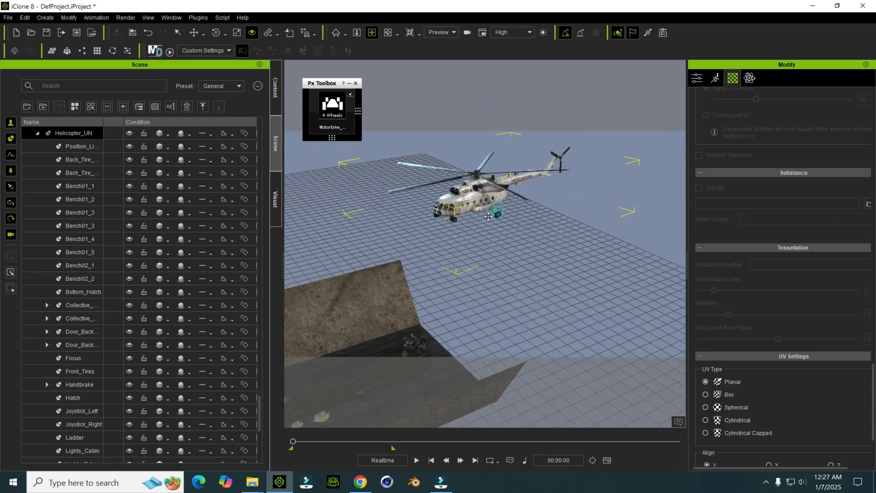
pyautogui.scroll(1, 485, 221)
pyautogui.scroll(-1, 381, 420)
pyautogui.moveTo(446, 308); pyautogui.dragTo(469, 413, button='middle')
pyautogui.click(479, 461)
# Step: Move the helicopter forward along the road toward the archway at time 00:07.42 to animate its flight
pyautogui.moveTo(480, 351); pyautogui.dragTo(403, 281, button='middle')
pyautogui.press('w')
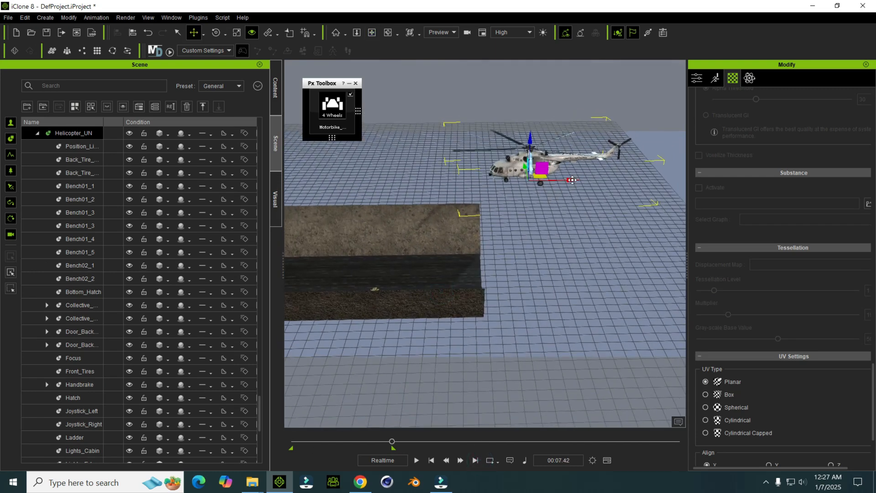
pyautogui.moveTo(572, 179); pyautogui.dragTo(413, 181)
pyautogui.moveTo(414, 216); pyautogui.dragTo(565, 242, button='middle')
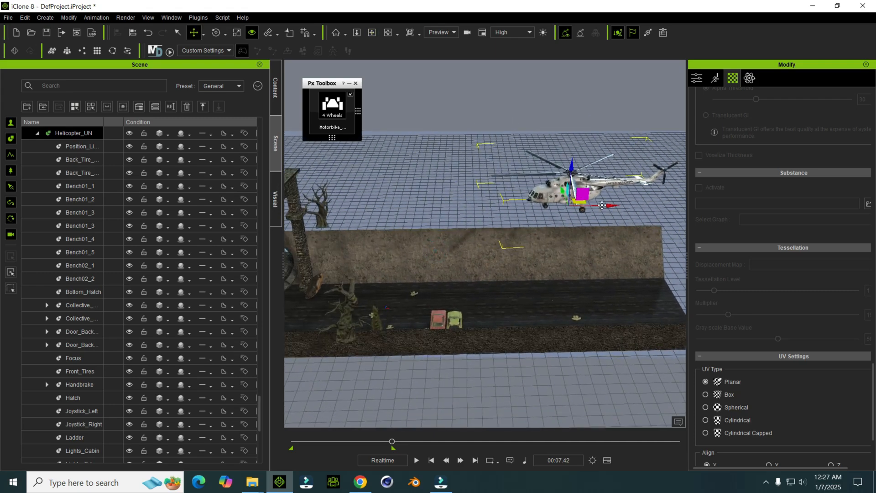
pyautogui.moveTo(608, 206); pyautogui.dragTo(404, 207)
pyautogui.moveTo(411, 248); pyautogui.dragTo(643, 220, button='middle')
# Step: Adjust the helicopter's final position relative to the motorbike, then play the animation and return to the first frame
pyautogui.moveTo(553, 235); pyautogui.dragTo(547, 170, button='middle')
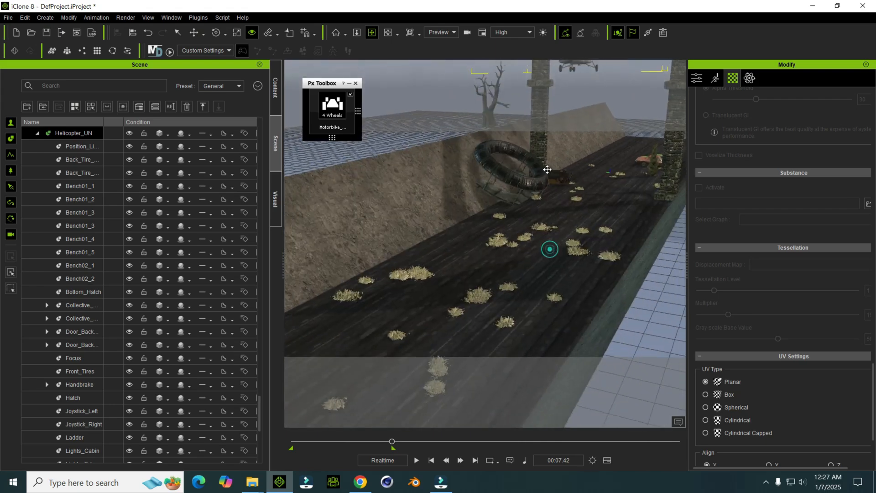
pyautogui.scroll(8, 466, 275)
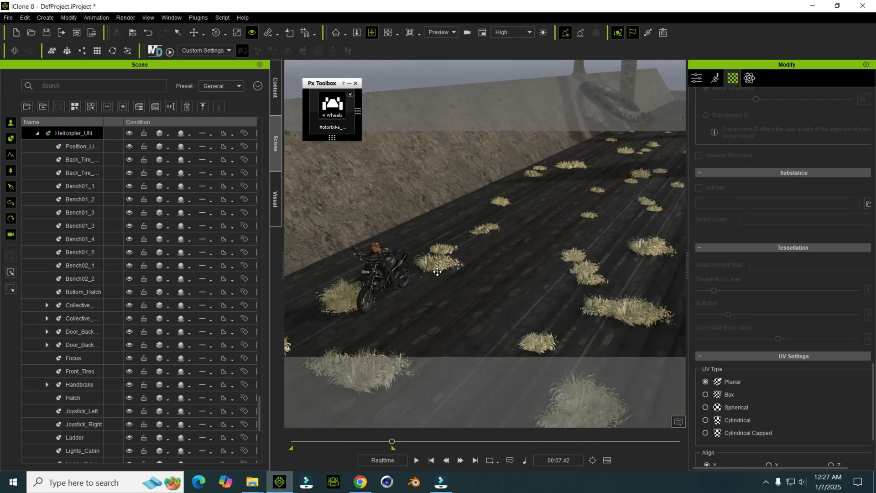
pyautogui.press('z')
pyautogui.moveTo(584, 137); pyautogui.dragTo(413, 276)
pyautogui.moveTo(541, 175); pyautogui.dragTo(537, 165, button='right')
pyautogui.moveTo(538, 174); pyautogui.dragTo(483, 197)
pyautogui.moveTo(445, 160); pyautogui.dragTo(443, 169)
pyautogui.press('space')
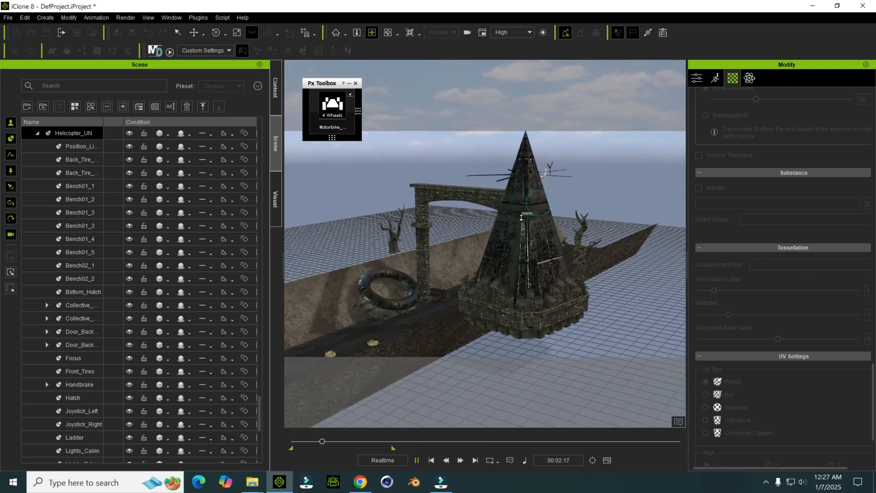
pyautogui.click(431, 460)
# Step: Return to the first frame and select the helicopter's Main_Rotor instead of the whole prop
pyautogui.moveTo(543, 182); pyautogui.dragTo(442, 185, button='right')
pyautogui.moveTo(578, 146); pyautogui.dragTo(502, 224, button='right')
pyautogui.moveTo(545, 200); pyautogui.dragTo(529, 201, button='right')
pyautogui.moveTo(529, 202); pyautogui.dragTo(466, 214, button='middle')
pyautogui.click(466, 214)
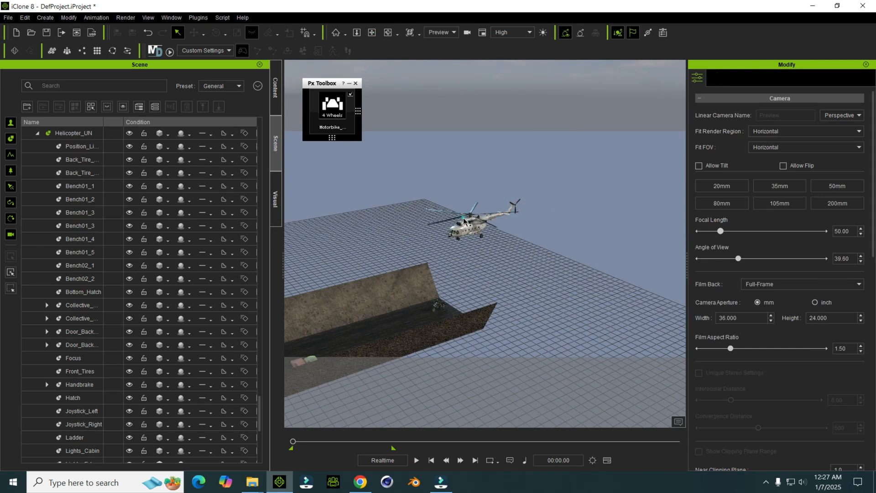
pyautogui.click(463, 220)
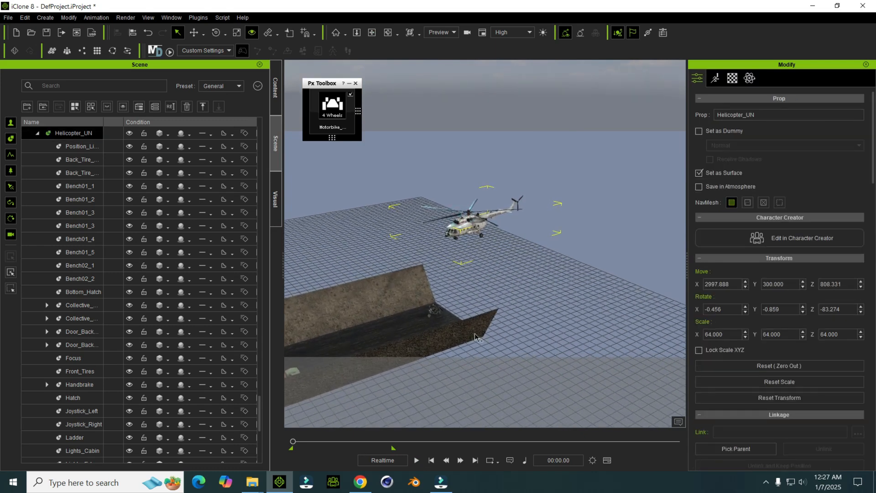
pyautogui.scroll(5, 491, 286)
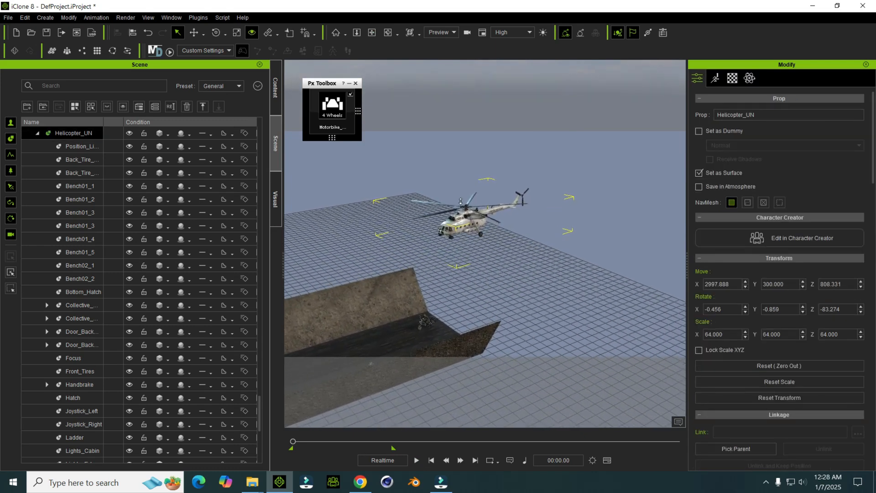
pyautogui.scroll(1, 416, 211)
pyautogui.click(429, 211)
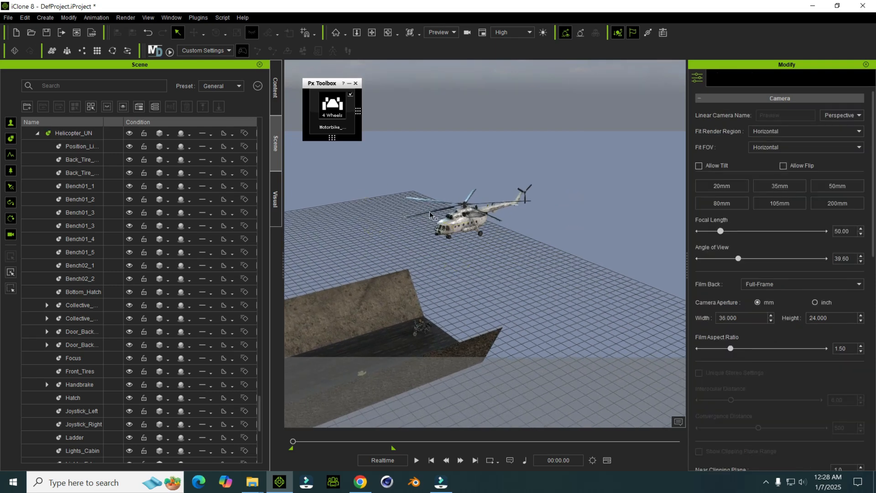
pyautogui.click(431, 214)
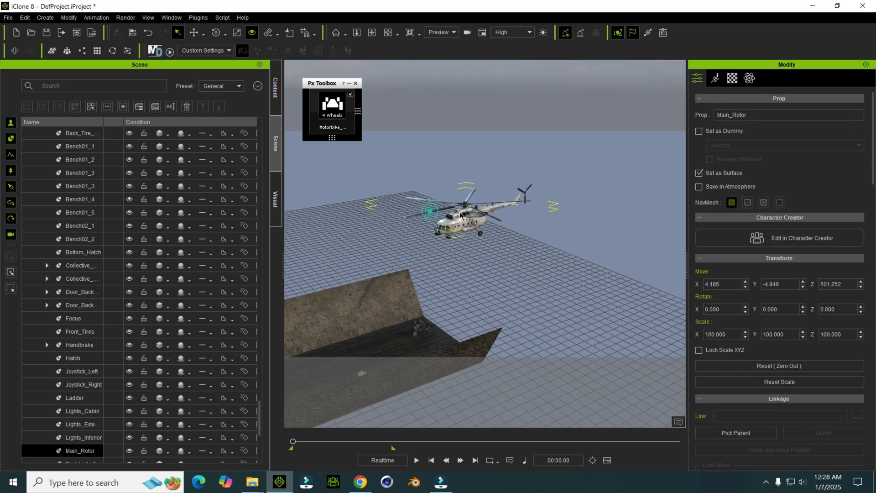
# Step: Set the main rotor's Z rotation to 0 at the first frame
pyautogui.scroll(1, 498, 261)
pyautogui.moveTo(489, 229); pyautogui.dragTo(476, 279, button='middle')
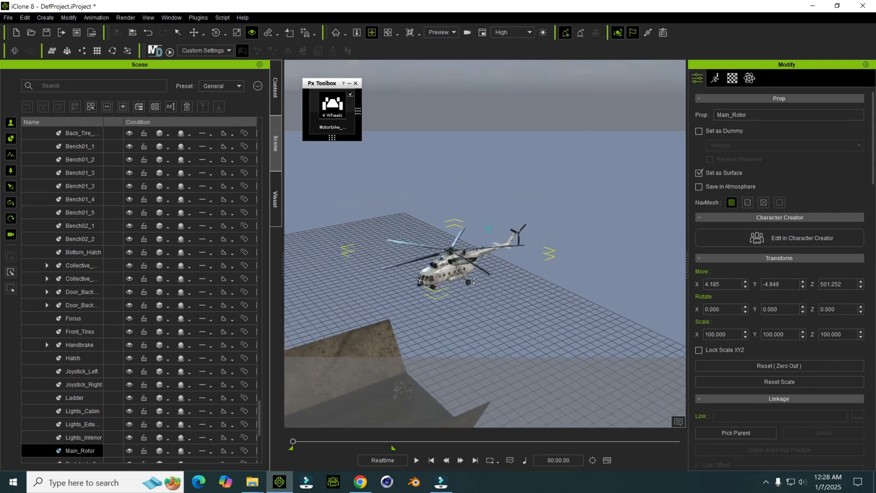
pyautogui.press('e')
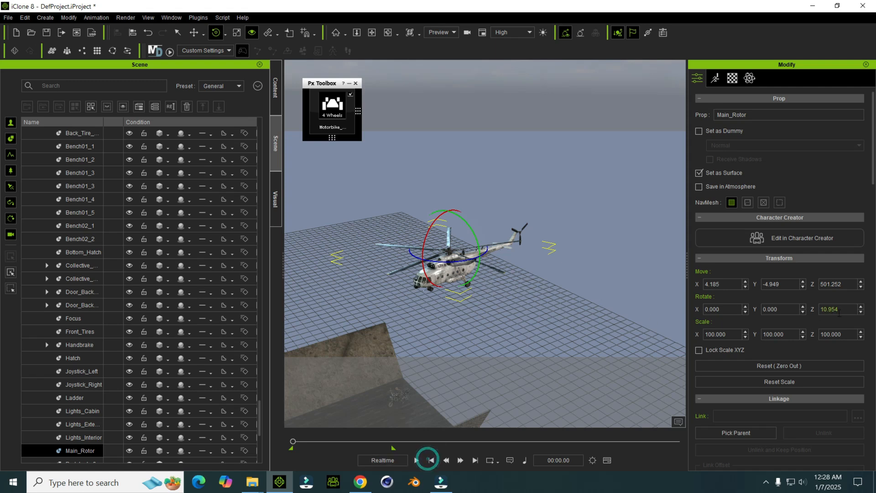
pyautogui.write('0')
pyautogui.click(830, 302)
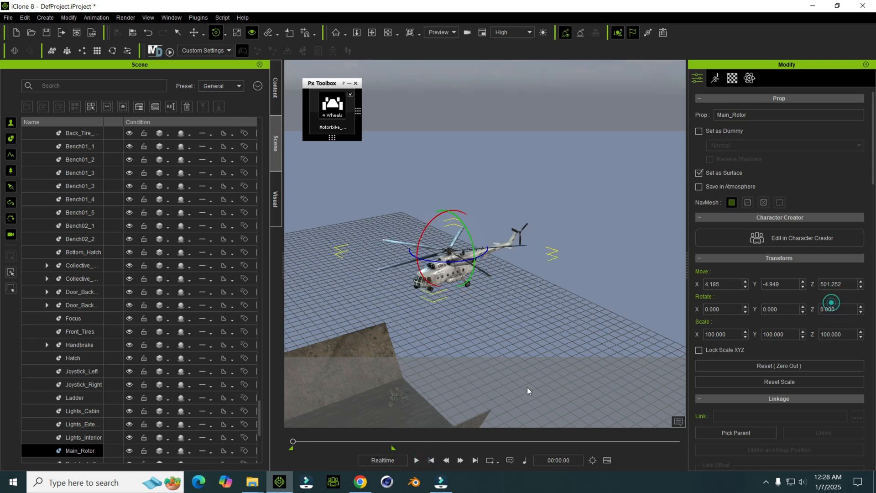
# Step: Set the main rotor's Z rotation to 10000 at time 00:07.42 to make it spin, and return to the first frame
pyautogui.click(474, 461)
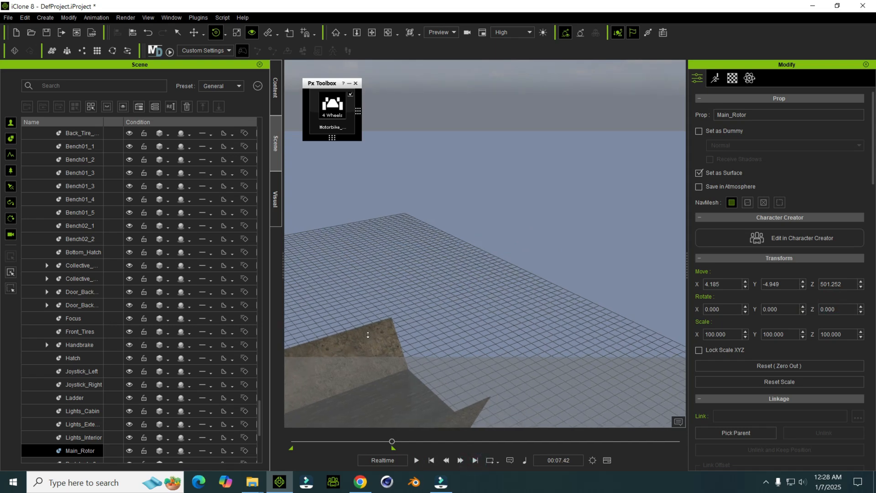
pyautogui.moveTo(370, 339); pyautogui.dragTo(563, 261, button='middle')
pyautogui.moveTo(426, 300); pyautogui.dragTo(551, 279, button='middle')
pyautogui.moveTo(430, 284); pyautogui.dragTo(539, 246, button='middle')
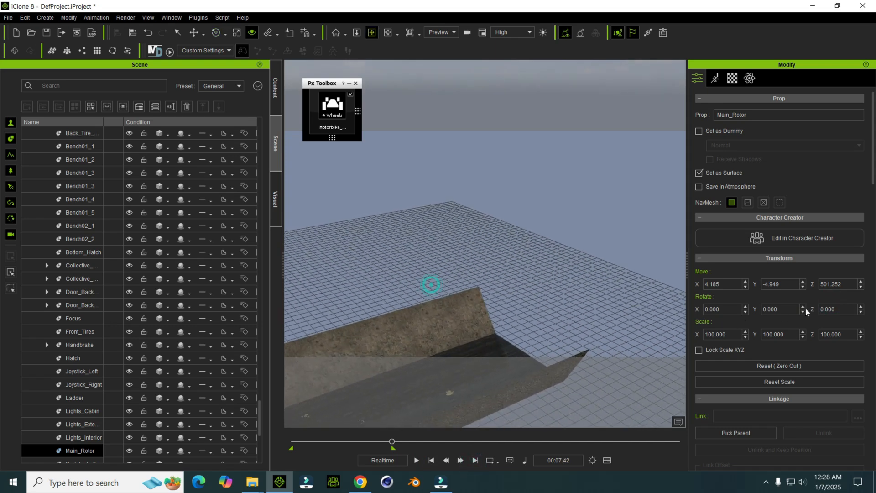
pyautogui.write('10000')
pyautogui.click(841, 301)
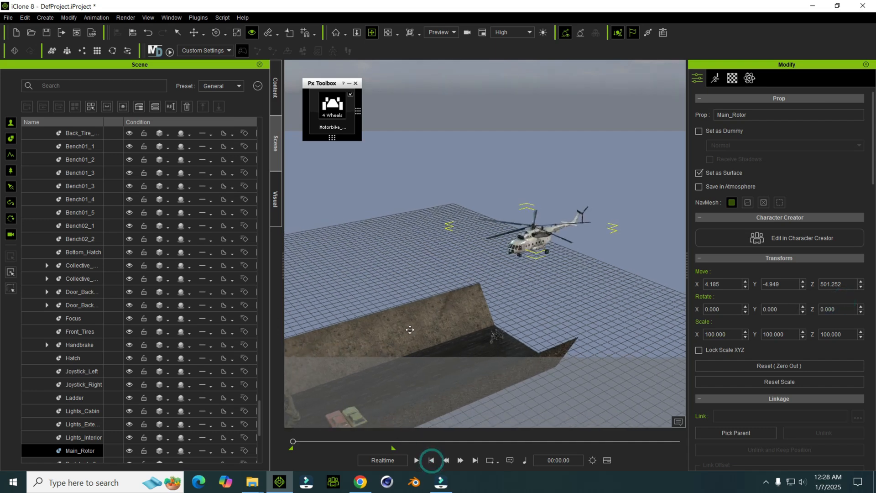
# Step: Play the animation to check the spinning rotor and the helicopter's flight, and return to the first frame
pyautogui.press('space')
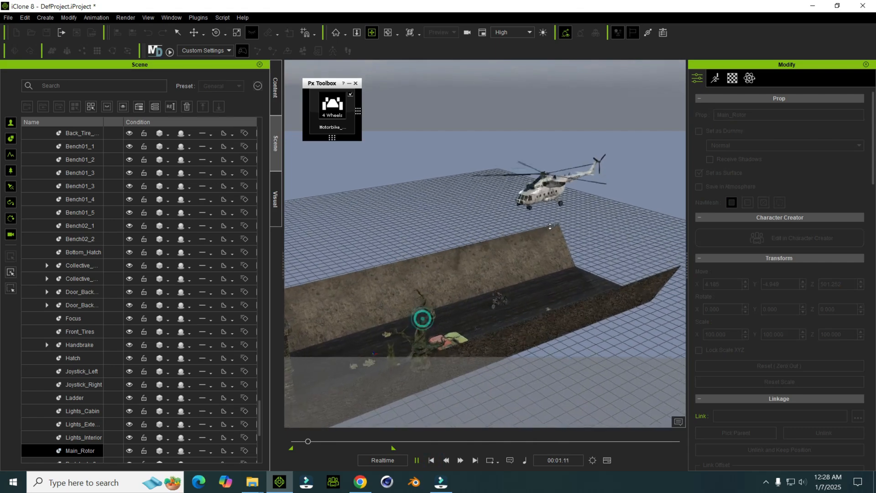
pyautogui.moveTo(549, 226); pyautogui.dragTo(512, 313, button='right')
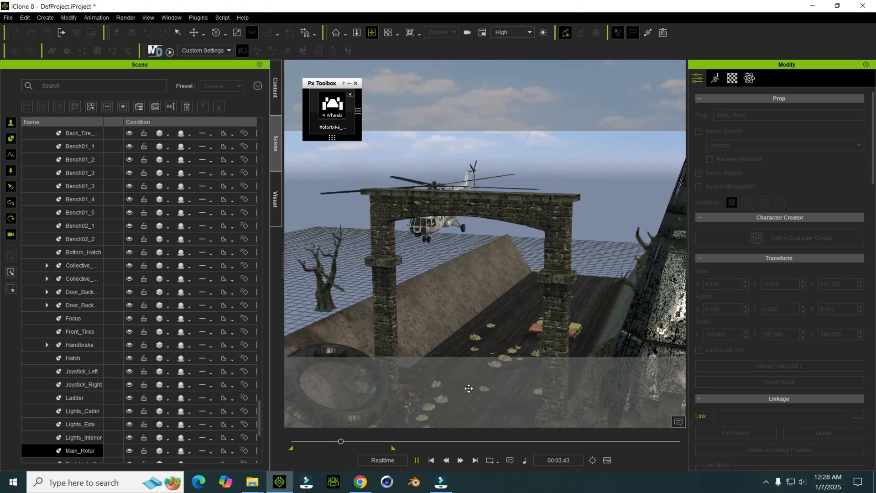
pyautogui.press('space')
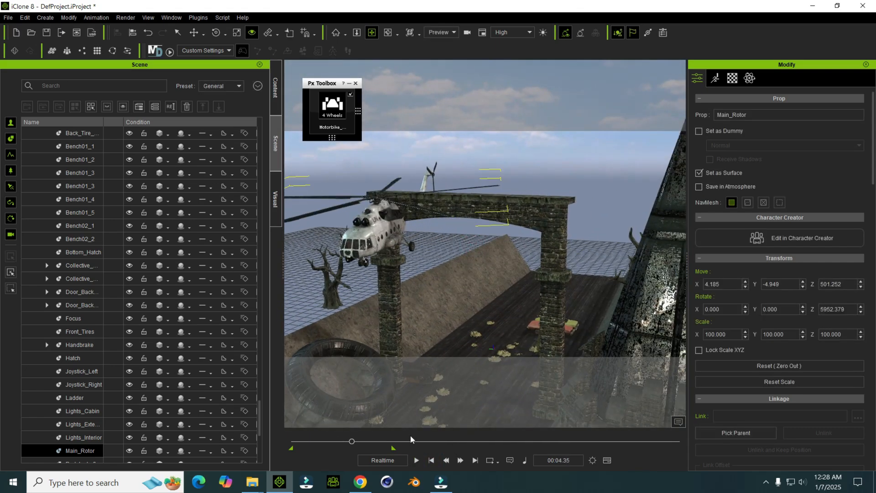
pyautogui.click(430, 460)
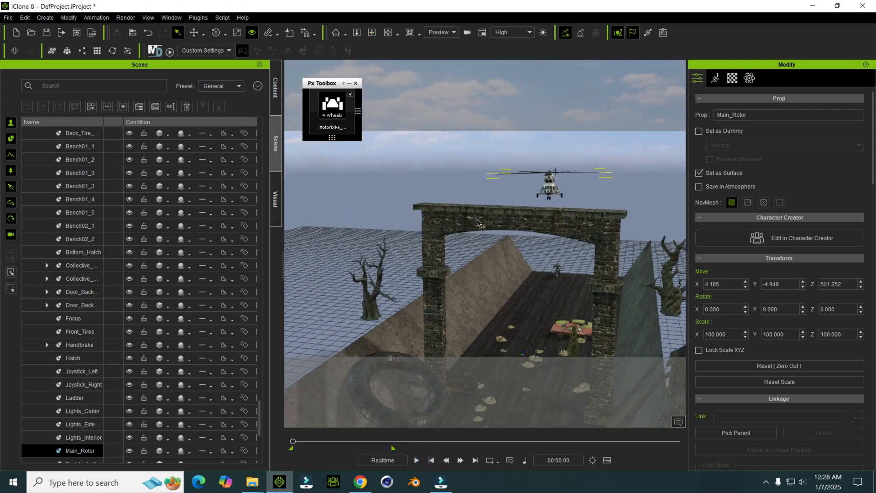
# Step: Select the stone archway and reduce its height with the Scale tool to a Z scale of about 224
pyautogui.click(477, 221)
pyautogui.moveTo(478, 222); pyautogui.dragTo(483, 202, button='middle')
pyautogui.scroll(-1, 485, 205)
pyautogui.press('r')
pyautogui.scroll(-1, 502, 358)
pyautogui.moveTo(505, 328)
pyautogui.mouseDown()
pyautogui.moveTo(504, 343)
pyautogui.moveTo(507, 333)
pyautogui.mouseUp()
# Step: Play the animation, lower the archway to a Z scale of about 214, and replay the helicopter's pass over it
pyautogui.press('space')
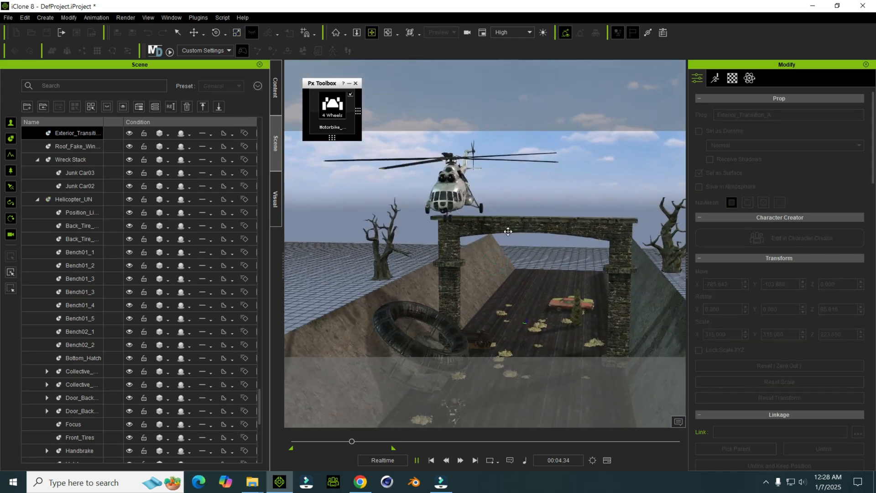
pyautogui.press('space')
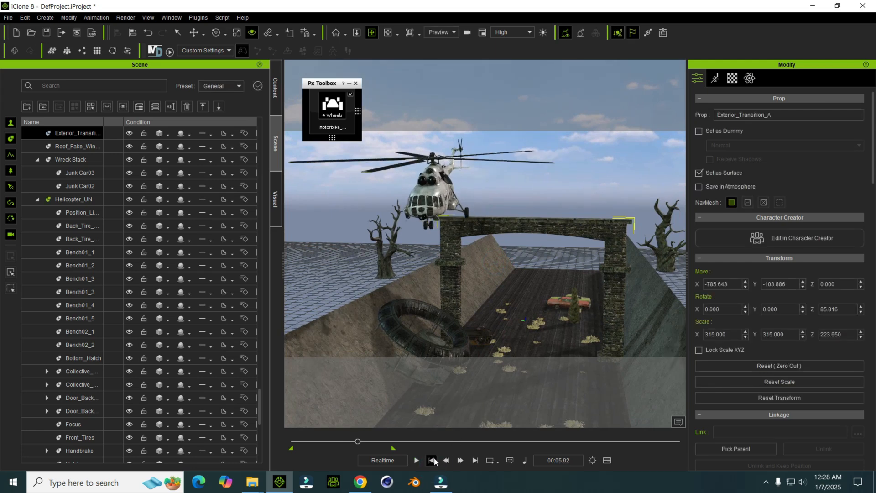
pyautogui.click(432, 460)
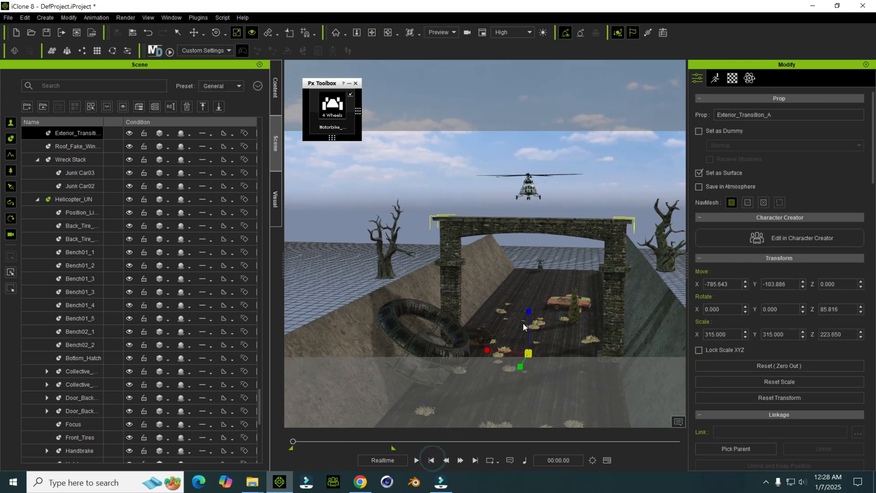
pyautogui.press('space')
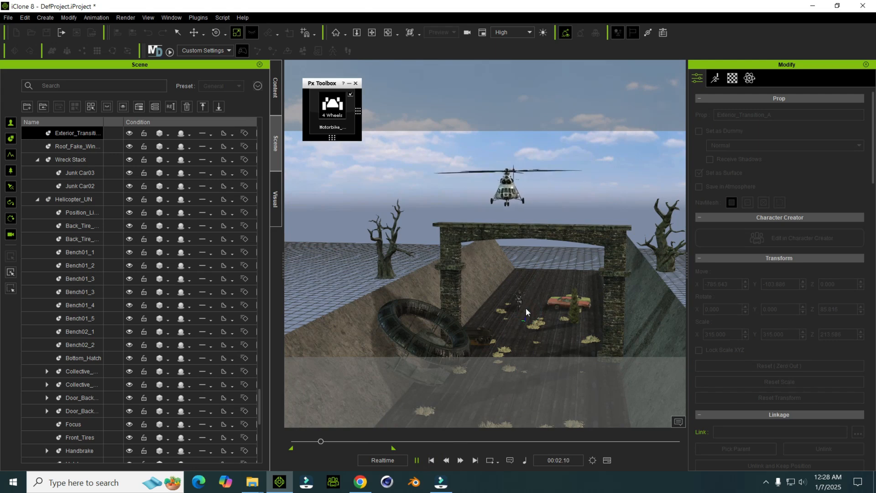
pyautogui.press('space')
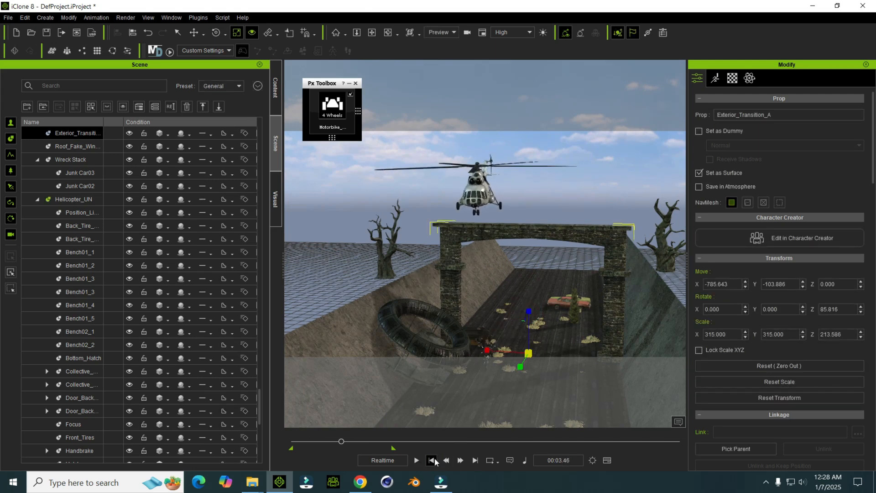
# Step: Frame the motorbike and its rider in a close side view at the first frame, and create a camera from that view
pyautogui.moveTo(502, 264); pyautogui.dragTo(530, 273, button='right')
pyautogui.click(543, 261)
pyautogui.moveTo(454, 298); pyautogui.dragTo(576, 228, button='right')
pyautogui.moveTo(434, 235); pyautogui.dragTo(463, 267, button='right')
pyautogui.moveTo(525, 247); pyautogui.dragTo(496, 179, button='right')
pyautogui.moveTo(501, 350); pyautogui.dragTo(465, 201, button='right')
pyautogui.moveTo(455, 257); pyautogui.dragTo(391, 84, button='right')
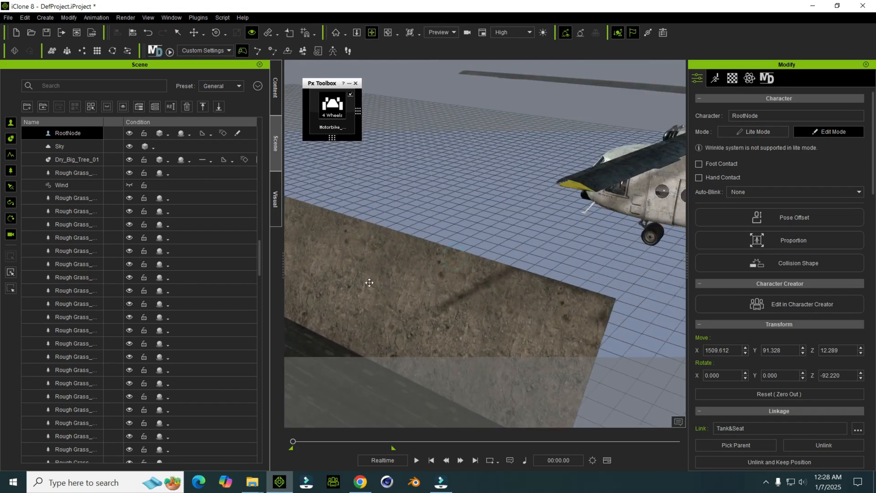
pyautogui.moveTo(369, 282); pyautogui.dragTo(397, 150, button='right')
pyautogui.moveTo(464, 303); pyautogui.dragTo(515, 182, button='right')
pyautogui.moveTo(510, 252); pyautogui.dragTo(496, 192, button='right')
pyautogui.click(51, 18)
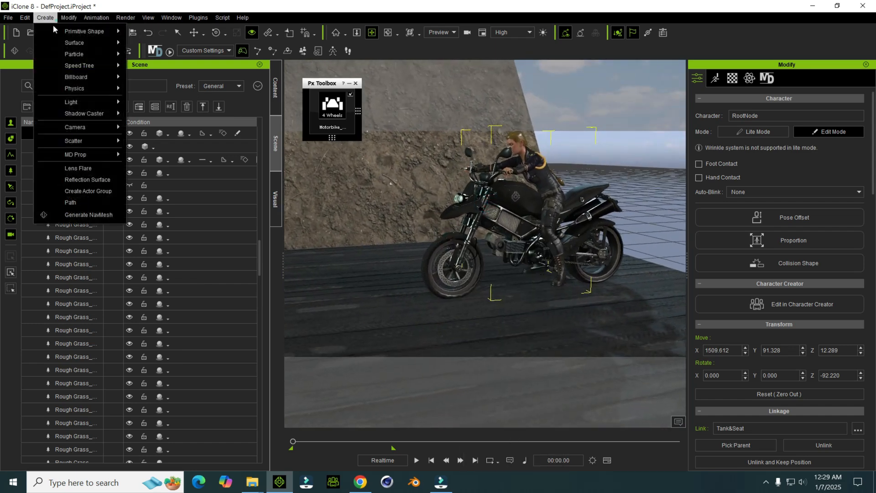
pyautogui.click(164, 128)
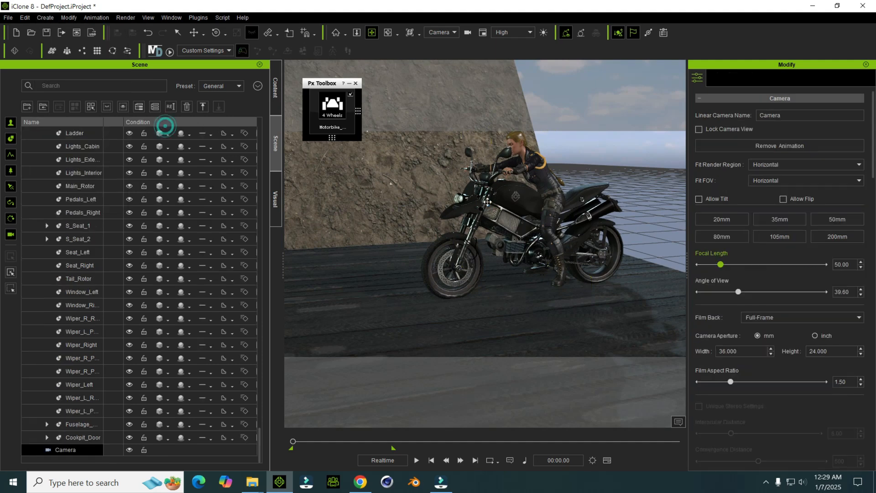
# Step: Link the new camera to the motorbike so it follows the ride, and play the animation to check it
pyautogui.rightClick(485, 187)
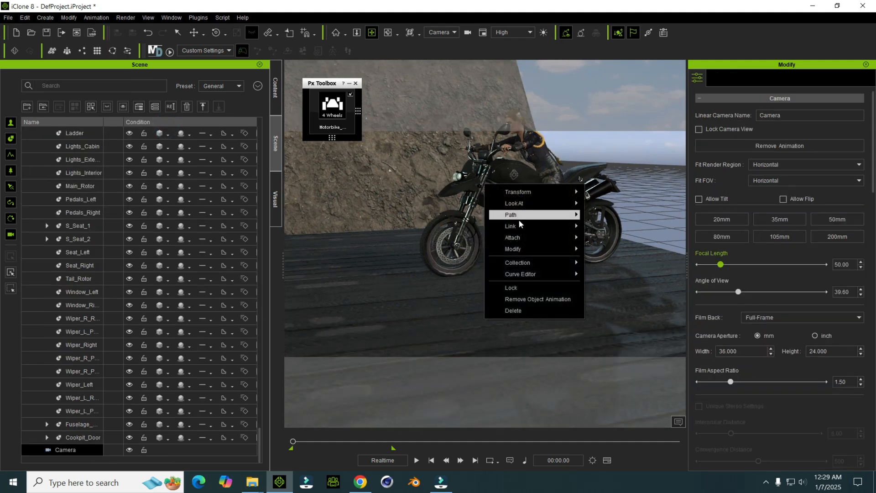
pyautogui.click(609, 226)
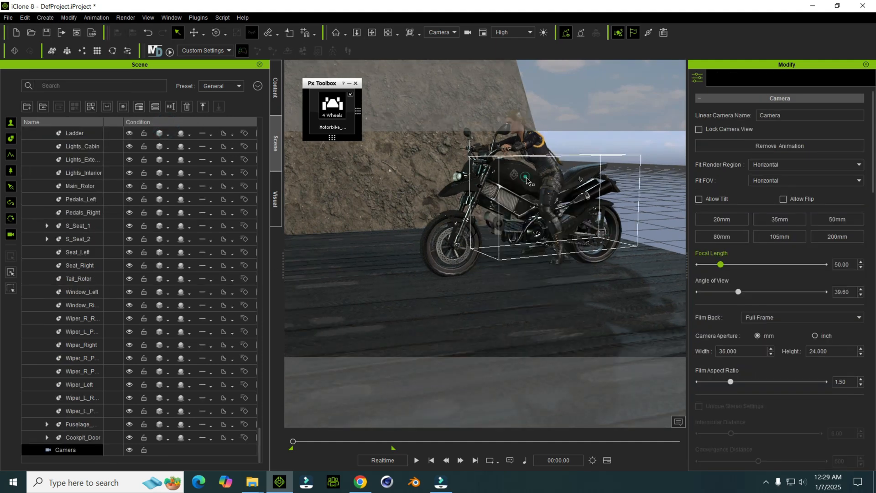
pyautogui.click(527, 181)
pyautogui.press('space')
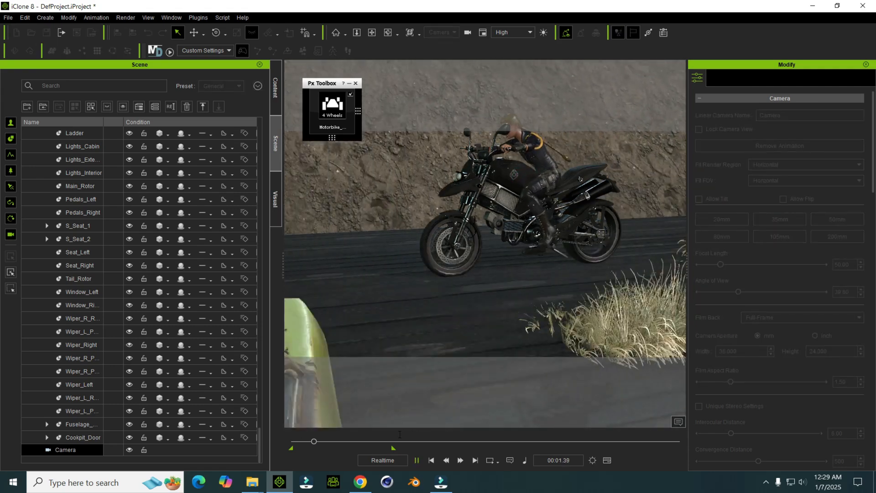
pyautogui.click(431, 460)
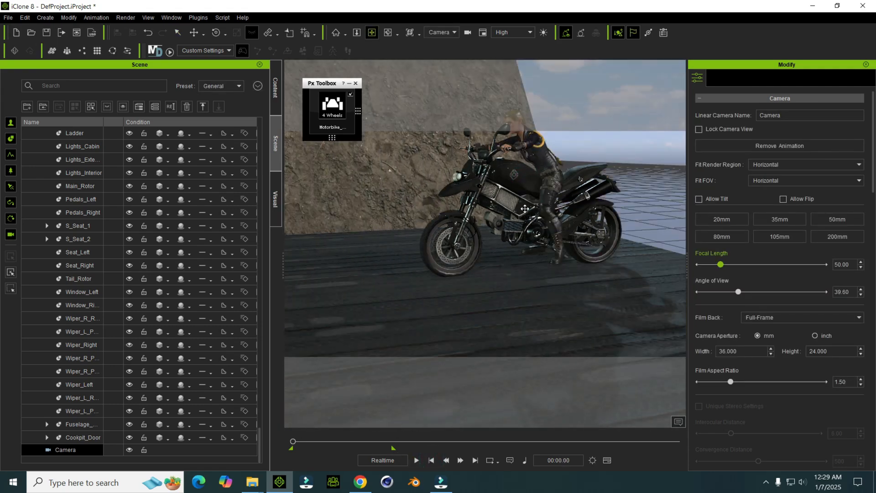
# Step: Set the motorbike front wheel's Y rotation to 0 at the first frame, and briefly play the animation
pyautogui.click(431, 240)
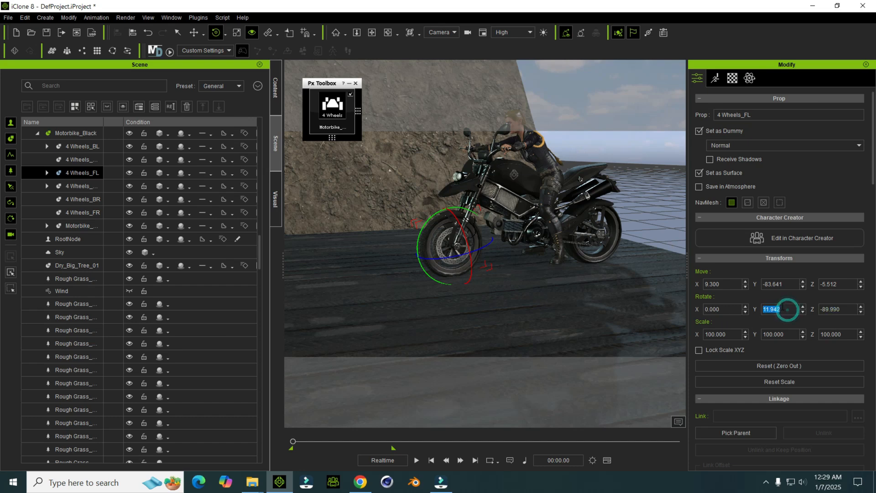
pyautogui.press('Return')
pyautogui.press('space')
pyautogui.press('space')
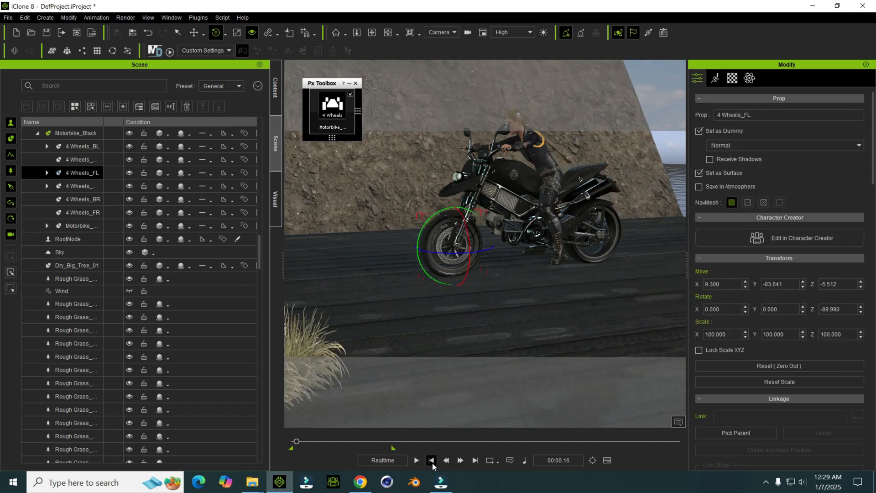
# Step: Try a Y rotation of 3000 for the front wheel at time 00:07.42, and play the animation
pyautogui.click(476, 461)
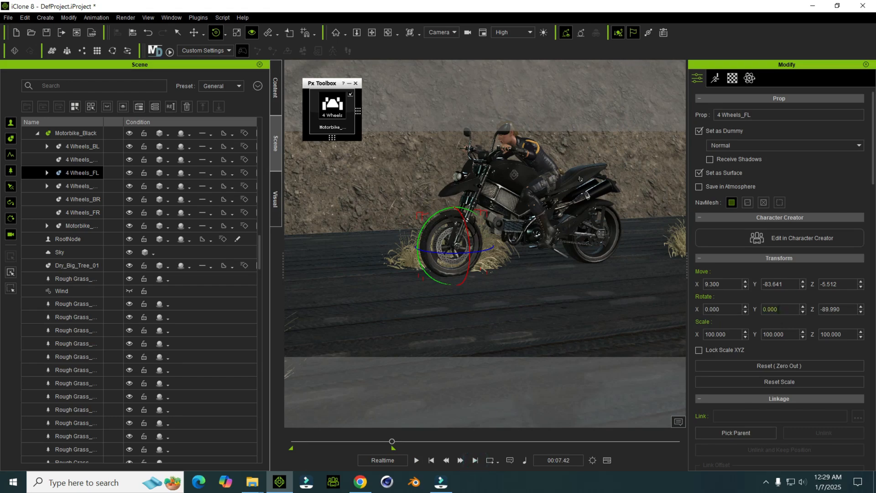
pyautogui.click(781, 309)
pyautogui.write('3000')
pyautogui.press('Return')
pyautogui.press('space')
# Step: Try a Y rotation of 6000 for the front wheel at time 00:07.42, and replay its spin
pyautogui.click(475, 459)
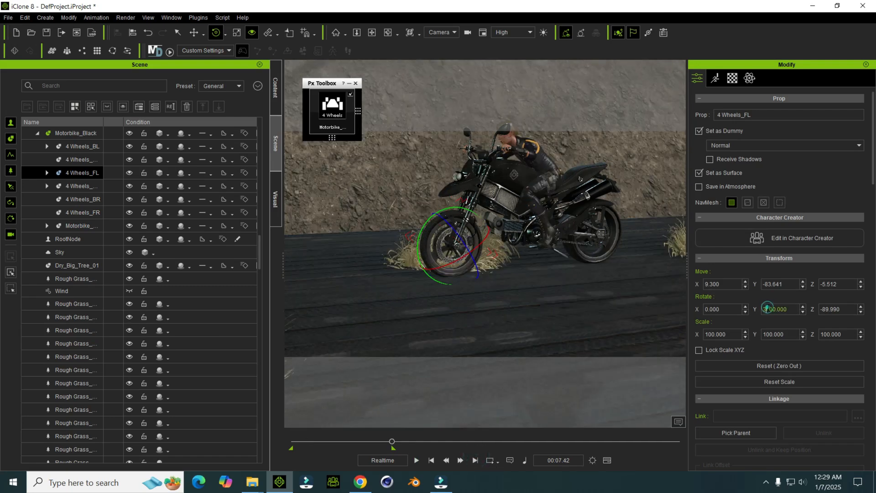
pyautogui.press('Return')
pyautogui.press('space')
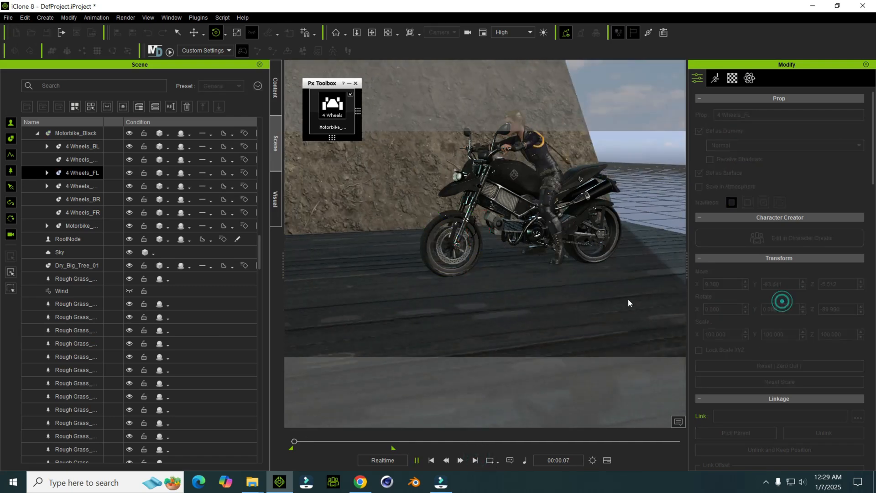
pyautogui.press('space')
# Step: Set the front wheel's Y rotation to 10000 at time 00:07.42, and play the animation to judge the wheel speed
pyautogui.click(475, 459)
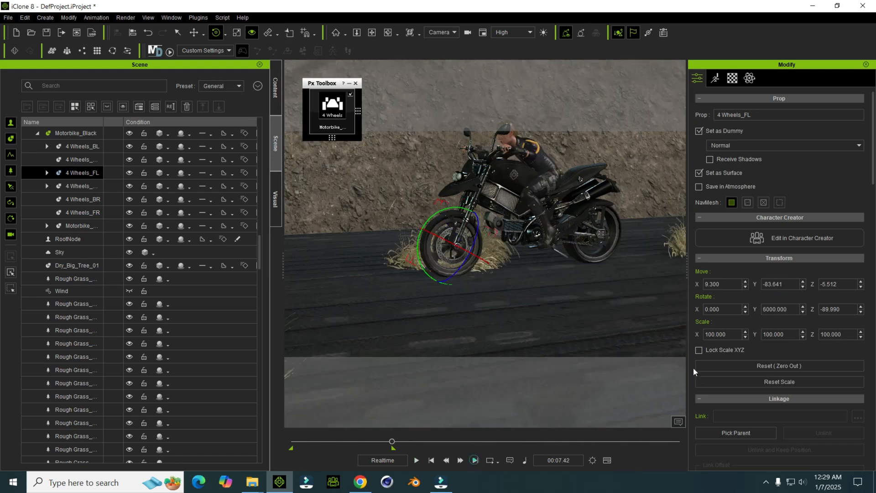
pyautogui.press('BackSpace')
pyautogui.write('10')
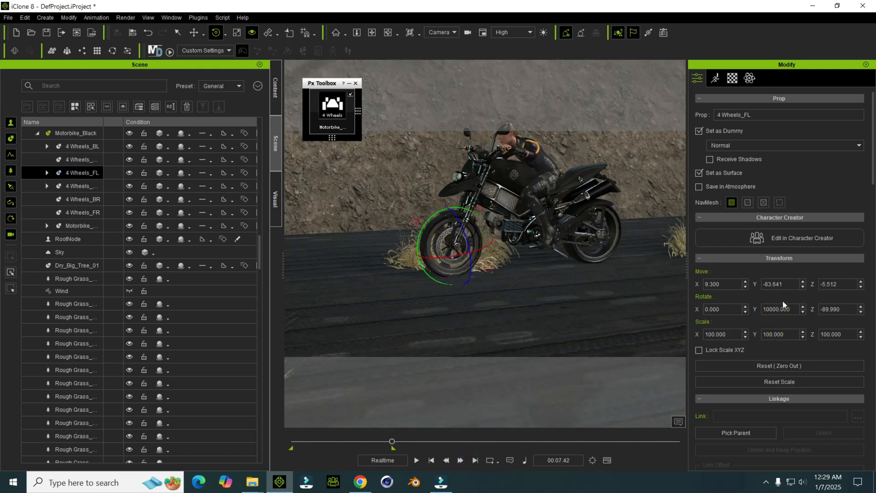
pyautogui.press('Return')
pyautogui.press('space')
pyautogui.press('space')
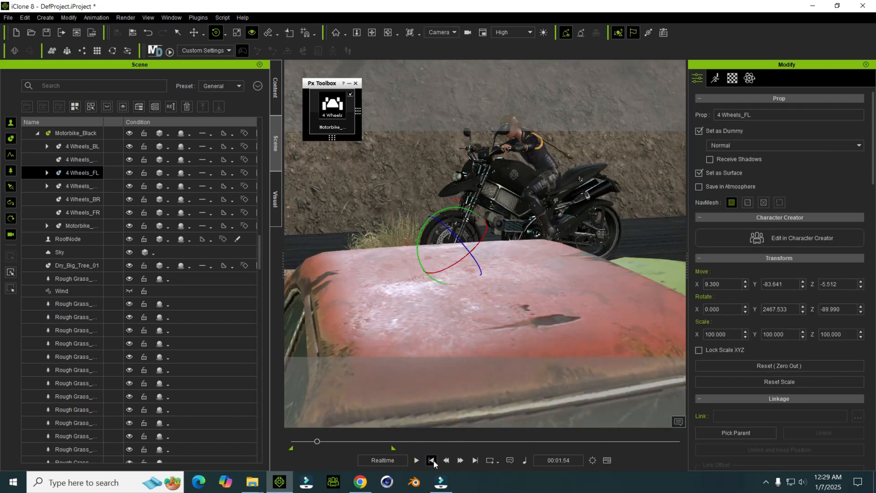
# Step: Keyframe the rear wheel's Y rotation at time 00:07.42 so it spins like the front wheel, and play the animation
pyautogui.click(475, 461)
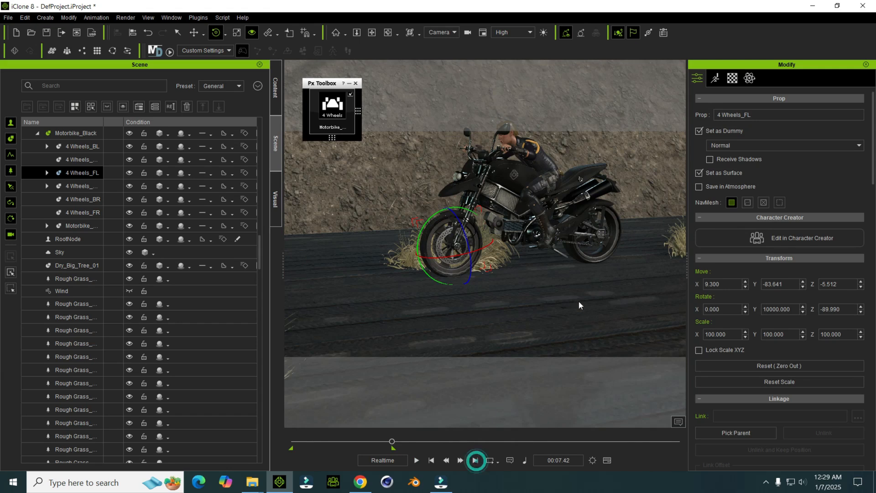
pyautogui.click(588, 258)
pyautogui.write('1')
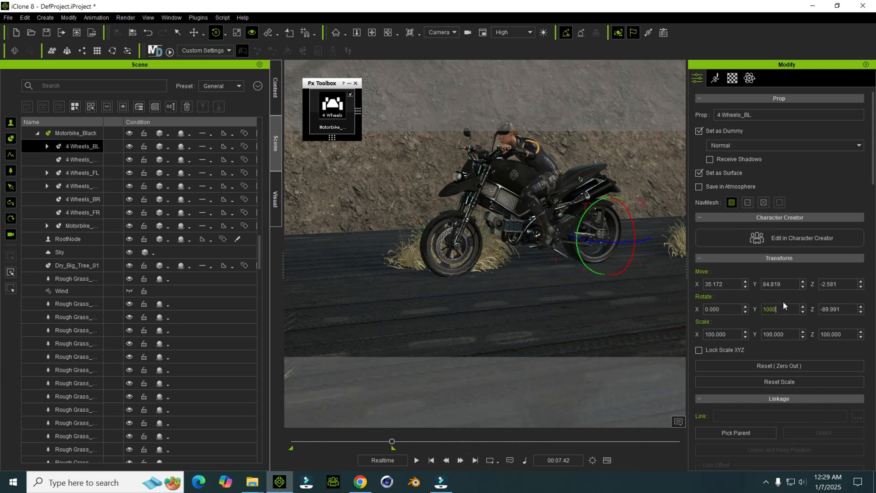
pyautogui.press('Return')
pyautogui.press('space')
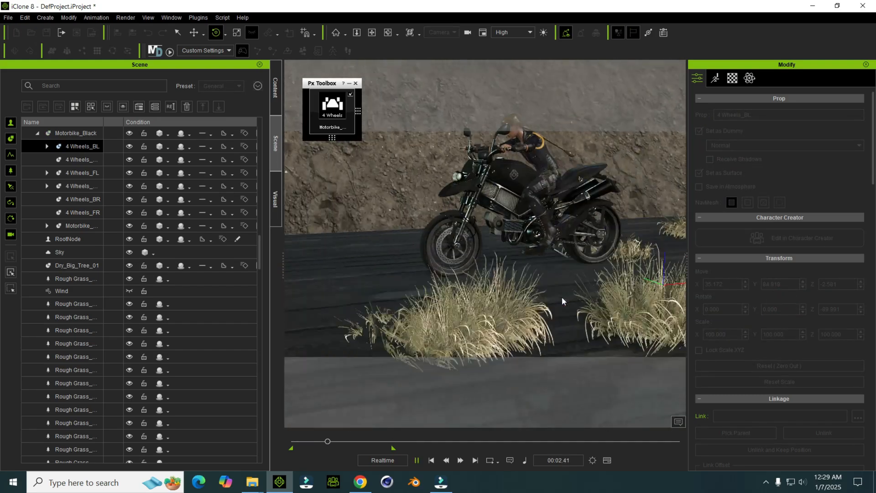
# Step: Stop the playback, return to time 00:00.00, and switch the viewport to the Preview camera
pyautogui.click(416, 459)
pyautogui.click(431, 460)
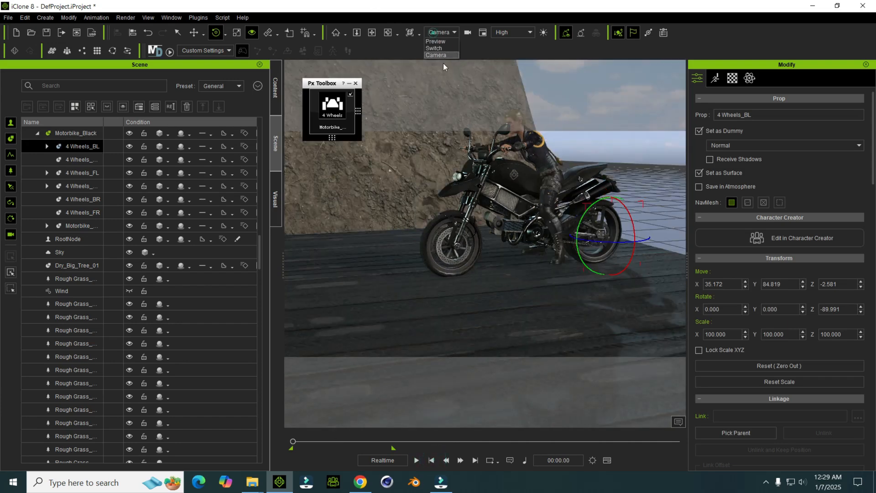
pyautogui.click(442, 42)
pyautogui.moveTo(439, 191); pyautogui.dragTo(455, 278, button='middle')
pyautogui.moveTo(454, 279); pyautogui.dragTo(405, 250, button='right')
pyautogui.moveTo(465, 237); pyautogui.dragTo(461, 260, button='right')
pyautogui.scroll(4, 433, 251)
pyautogui.scroll(-2, 447, 221)
pyautogui.scroll(-2, 461, 261)
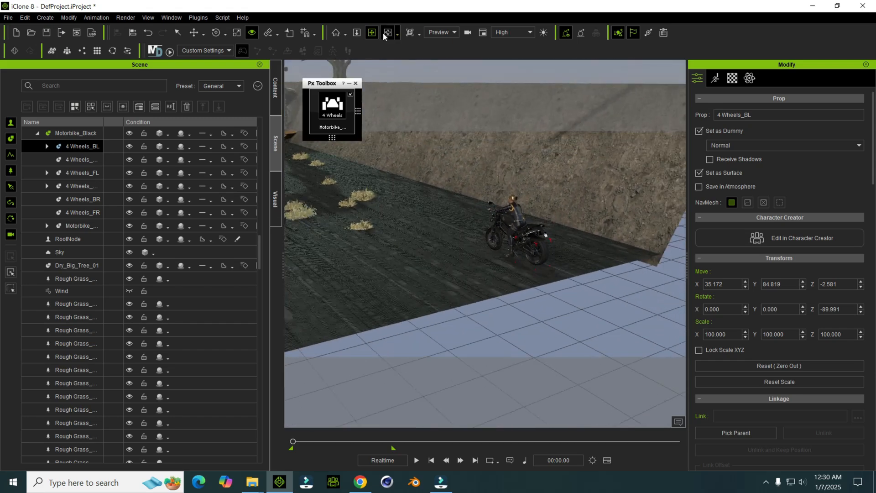
# Step: Duplicate the floor and bank planes at the road's open end and move the copies outward to extend the road
pyautogui.moveTo(421, 133); pyautogui.dragTo(506, 237)
pyautogui.moveTo(514, 209); pyautogui.dragTo(477, 277, button='right')
pyautogui.click(470, 266)
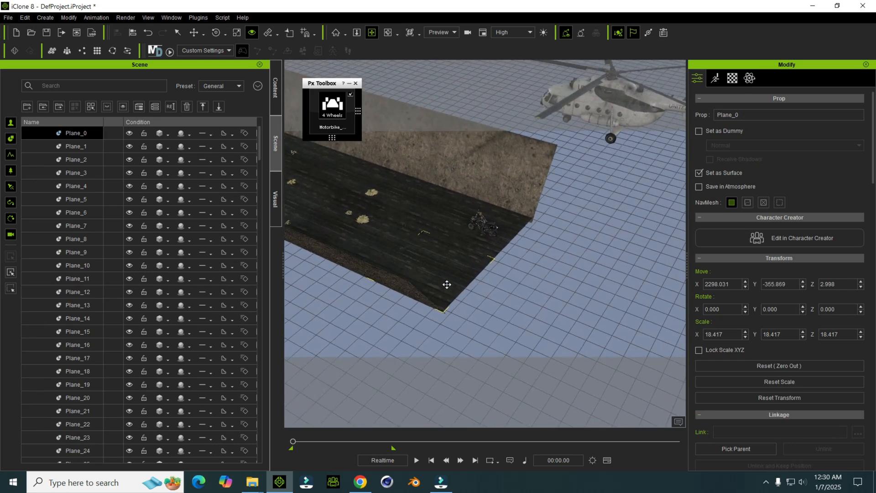
pyautogui.moveTo(444, 274); pyautogui.dragTo(480, 266, button='middle')
pyautogui.keyDown('ctrl'); pyautogui.click(511, 236); pyautogui.keyUp('ctrl')
pyautogui.keyDown('ctrl'); pyautogui.click(512, 236); pyautogui.keyUp('ctrl')
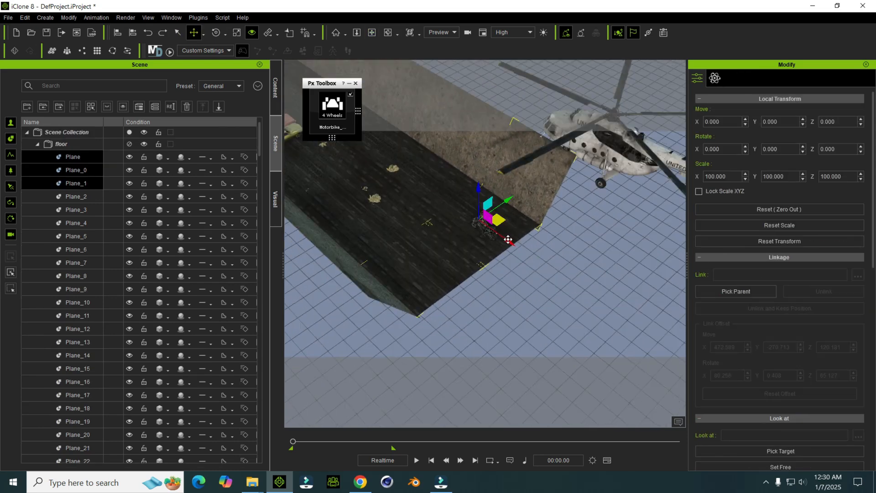
pyautogui.keyDown('shift'); pyautogui.moveTo(507, 240); pyautogui.dragTo(576, 289); pyautogui.keyUp('shift')
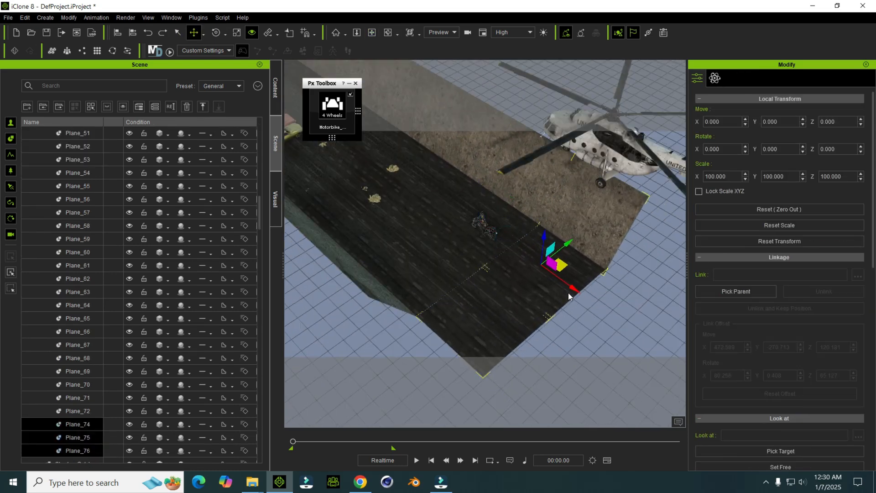
# Step: Duplicate the end plane of the opposite bank and move the copy out alongside the extended road
pyautogui.moveTo(563, 295); pyautogui.dragTo(420, 312, button='right')
pyautogui.click(376, 250)
pyautogui.keyDown('shift'); pyautogui.moveTo(396, 272); pyautogui.dragTo(446, 336); pyautogui.keyUp('shift')
pyautogui.moveTo(448, 332); pyautogui.dragTo(494, 304, button='right')
pyautogui.press('q')
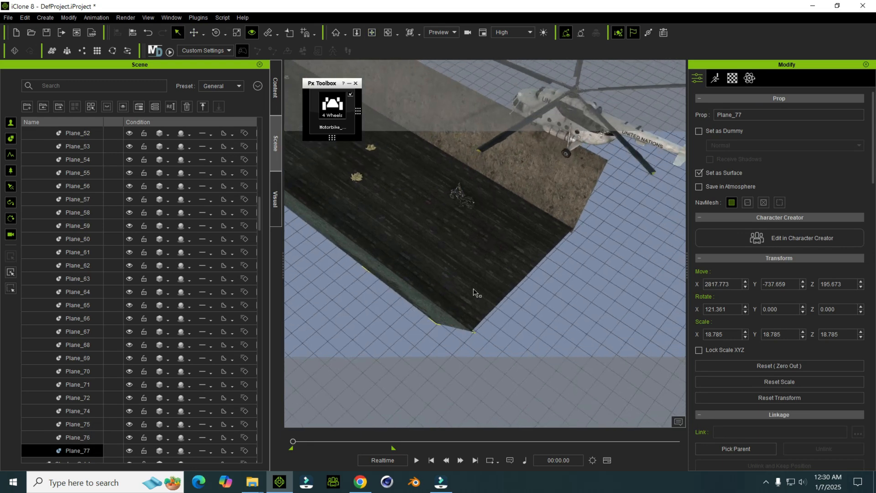
# Step: Select the four new end planes, Plane_74 to Plane_77, and duplicate the set twice outward to lengthen the road behind the motorbike
pyautogui.keyDown('ctrl'); pyautogui.click(467, 300); pyautogui.keyUp('ctrl')
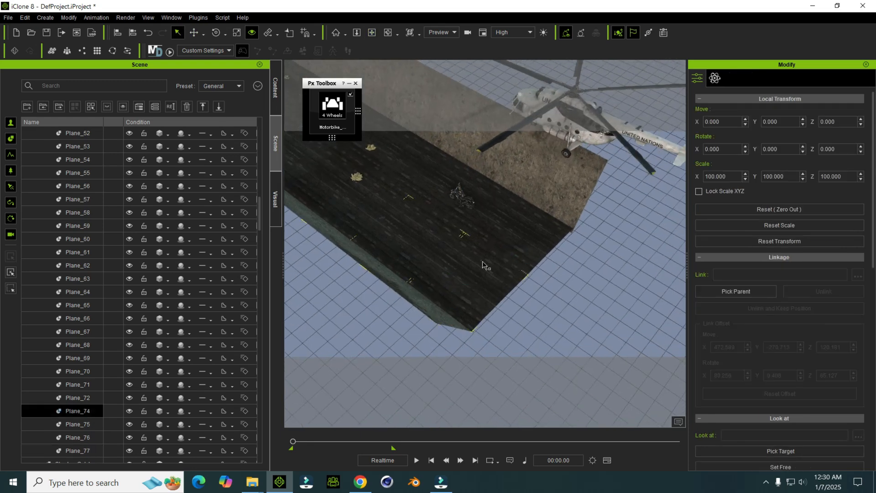
pyautogui.keyDown('ctrl'); pyautogui.click(497, 283); pyautogui.keyUp('ctrl')
pyautogui.keyDown('ctrl'); pyautogui.click(523, 249); pyautogui.keyUp('ctrl')
pyautogui.keyDown('ctrl'); pyautogui.click(563, 204); pyautogui.keyUp('ctrl')
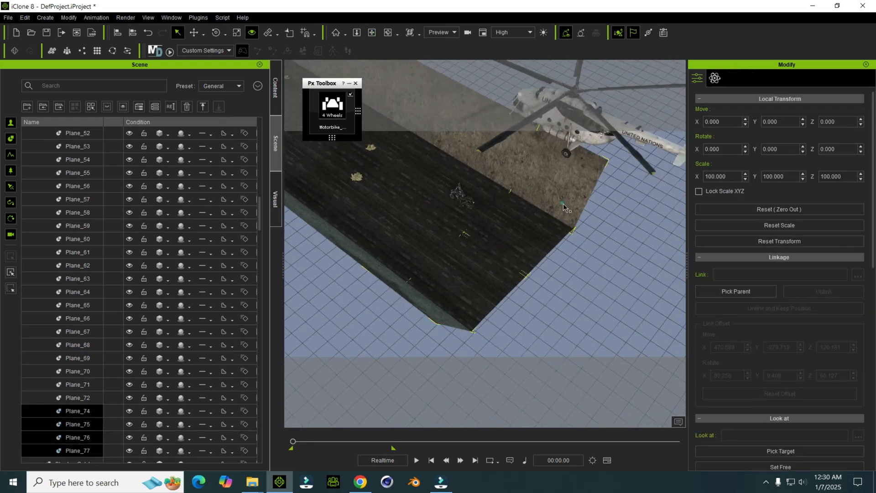
pyautogui.scroll(-1, 487, 269)
pyautogui.press('w')
pyautogui.keyDown('ctrl'); pyautogui.moveTo(596, 312); pyautogui.dragTo(656, 365); pyautogui.keyUp('ctrl')
pyautogui.scroll(-1, 454, 240)
pyautogui.press('x')
pyautogui.moveTo(524, 269); pyautogui.dragTo(376, 290, button='right')
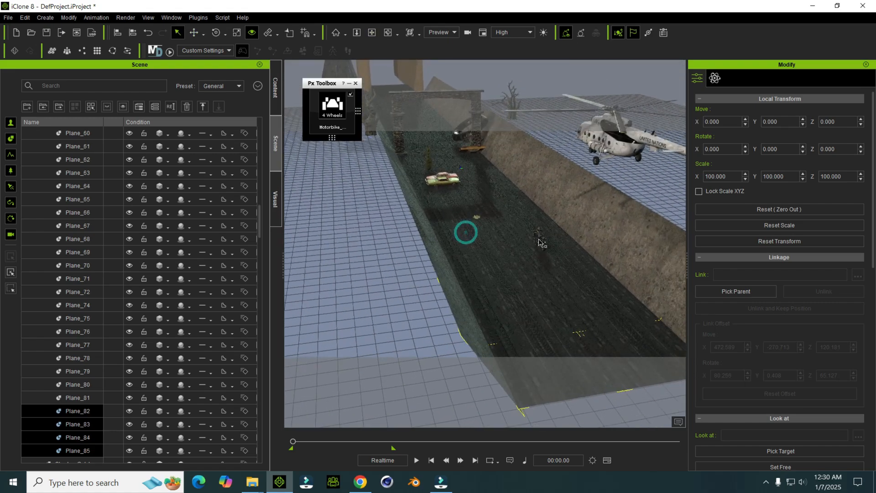
# Step: Create a linear camera framing the motorbike rider from low behind, looking toward the stone arch
pyautogui.click(535, 237)
pyautogui.scroll(1, 489, 212)
pyautogui.moveTo(532, 236); pyautogui.dragTo(445, 135, button='right')
pyautogui.scroll(4, 471, 189)
pyautogui.scroll(2, 447, 182)
pyautogui.moveTo(451, 201); pyautogui.dragTo(456, 244, button='right')
pyautogui.moveTo(407, 277); pyautogui.dragTo(314, 164, button='right')
pyautogui.moveTo(439, 206); pyautogui.dragTo(459, 196, button='right')
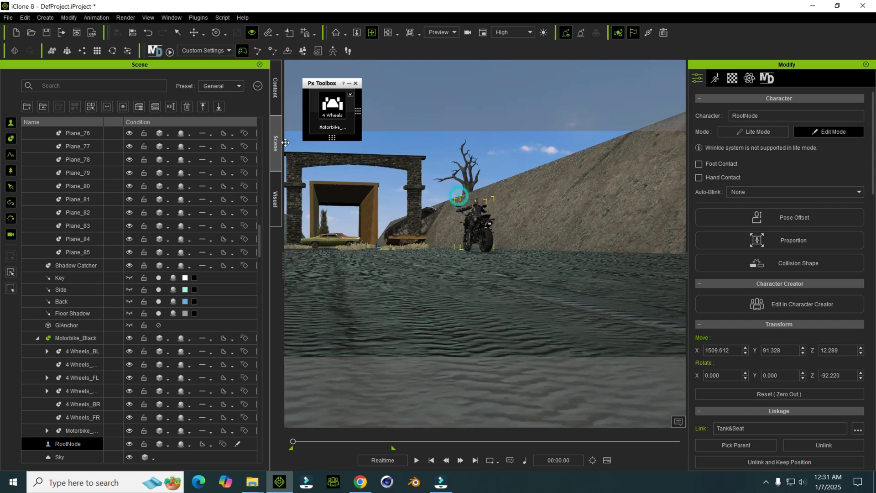
pyautogui.click(46, 18)
pyautogui.moveTo(102, 127)
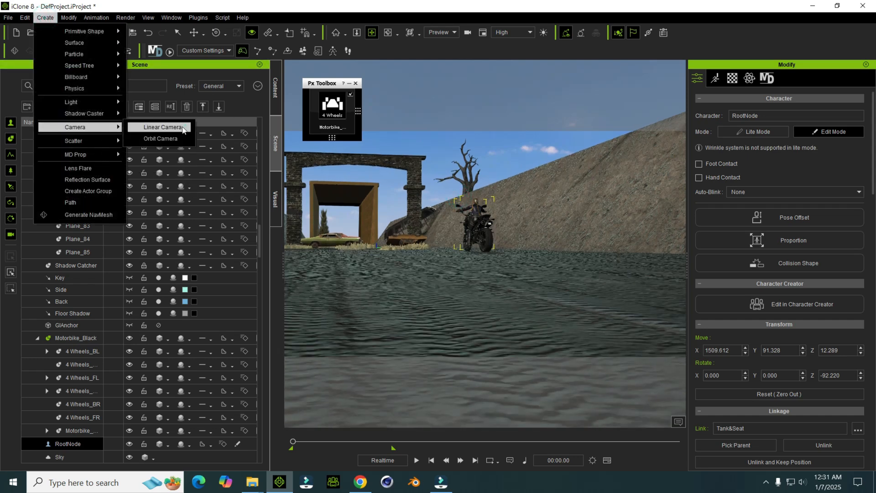
pyautogui.click(186, 127)
# Step: Link the new camera to the motorbike and play the animation to check that it follows
pyautogui.rightClick(413, 202)
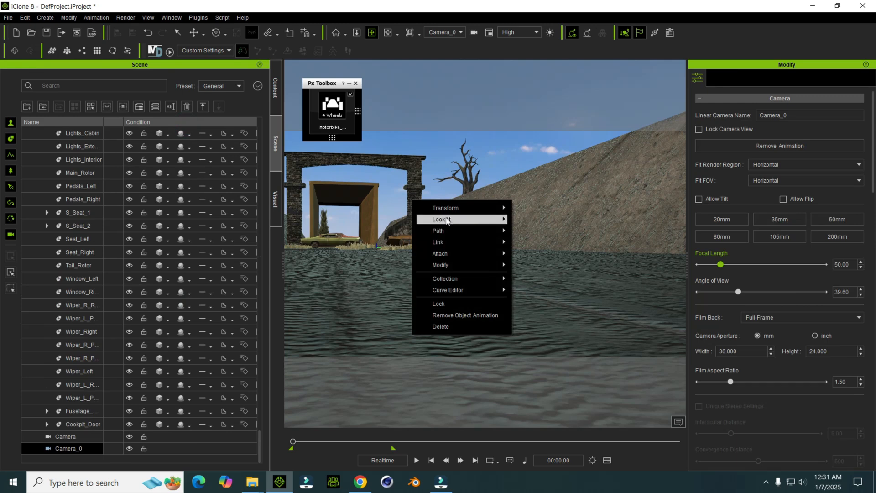
pyautogui.click(524, 257)
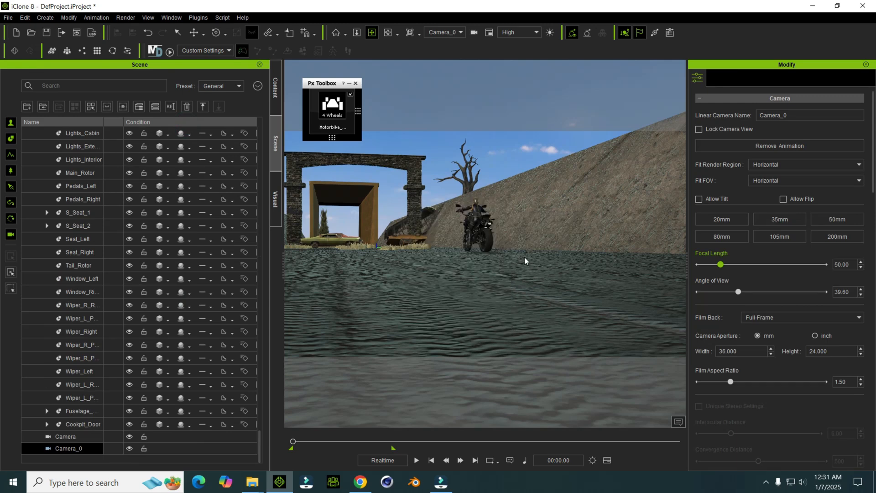
pyautogui.click(484, 219)
pyautogui.click(416, 460)
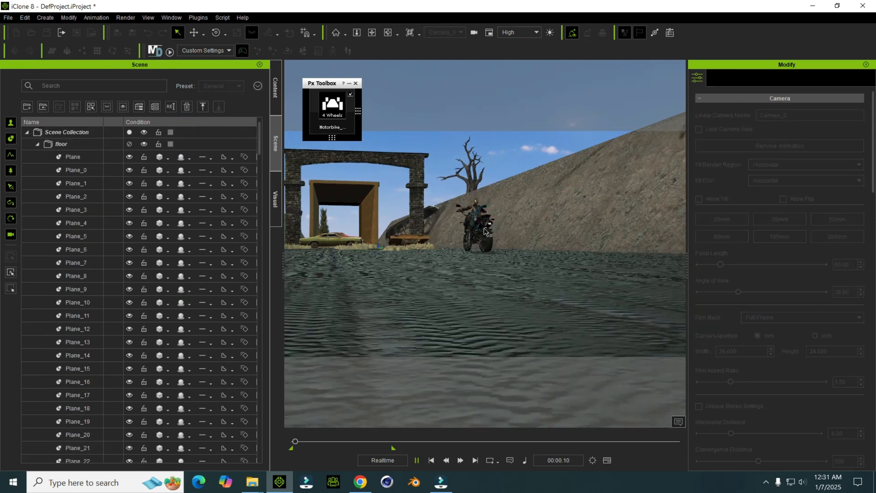
pyautogui.click(415, 460)
pyautogui.click(431, 460)
pyautogui.click(432, 459)
# Step: At time 00:07.42, swing Camera_0 around the motorbike to an angled rear view to animate the camera
pyautogui.click(488, 221)
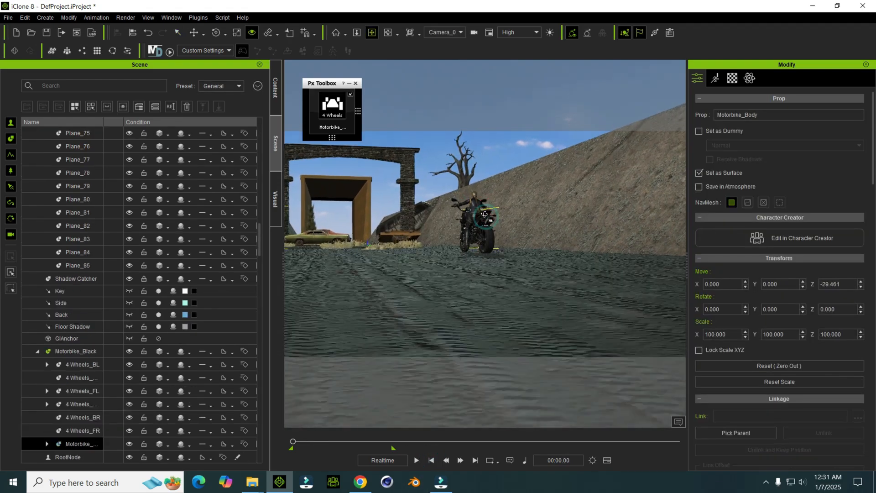
pyautogui.click(476, 460)
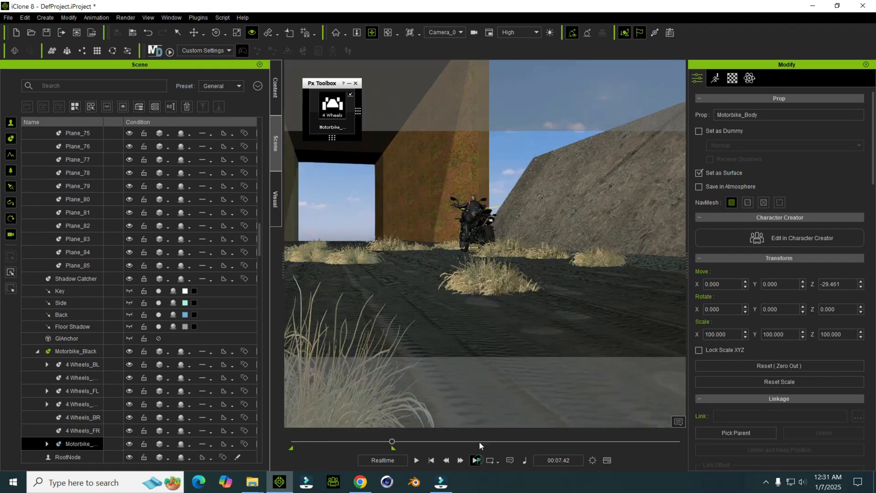
pyautogui.scroll(-5, 504, 268)
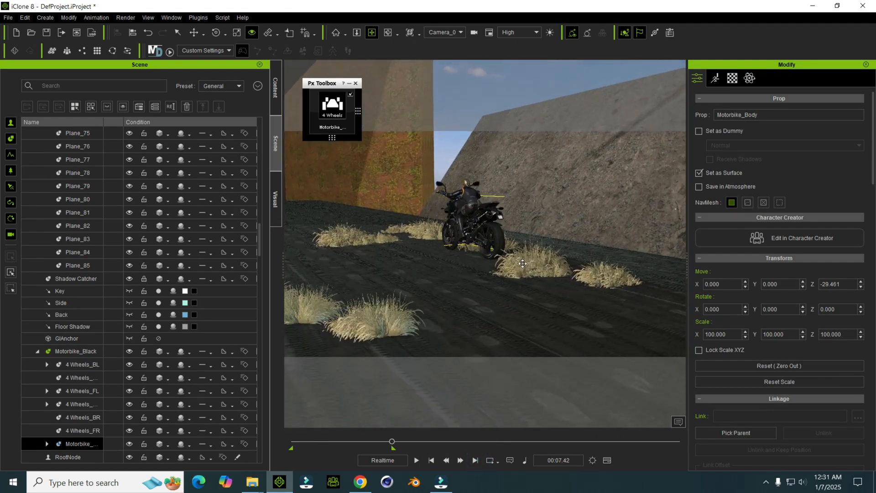
pyautogui.moveTo(528, 234); pyautogui.dragTo(524, 238)
# Step: Play the animation through Camera_0 to review its move behind the motorbike, and return to the start
pyautogui.press('space')
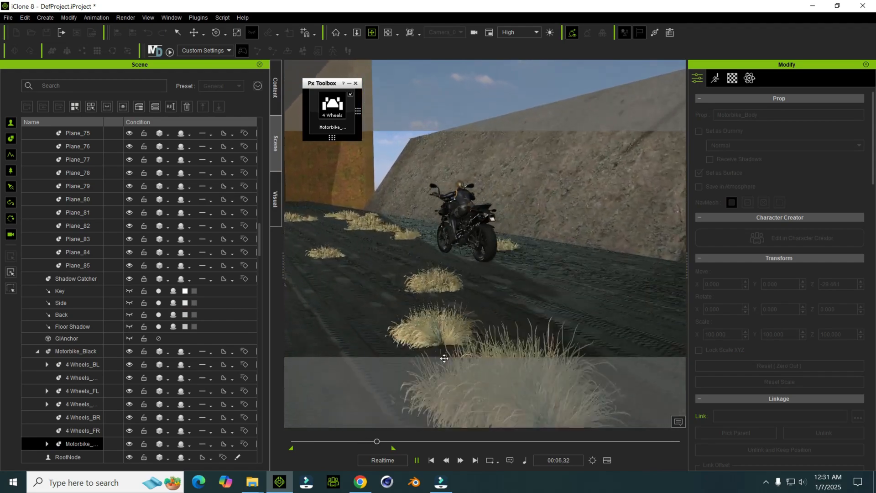
pyautogui.press('space')
pyautogui.click(433, 461)
pyautogui.press('space')
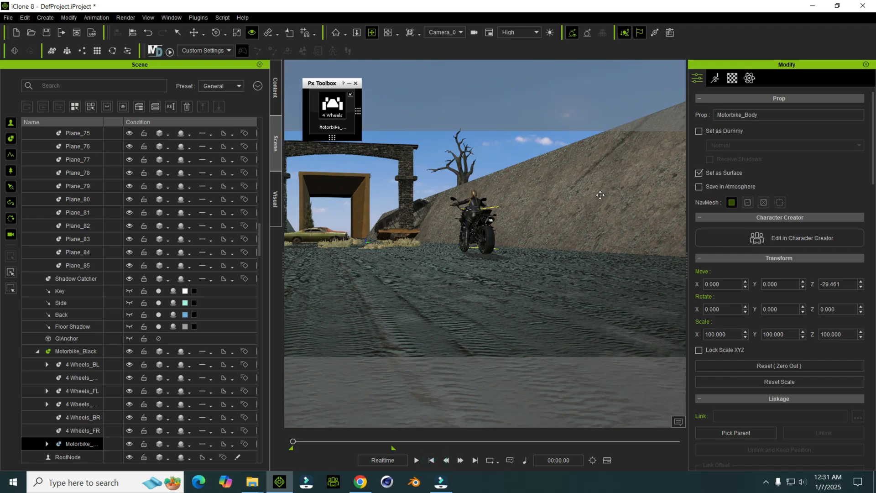
pyautogui.press('space')
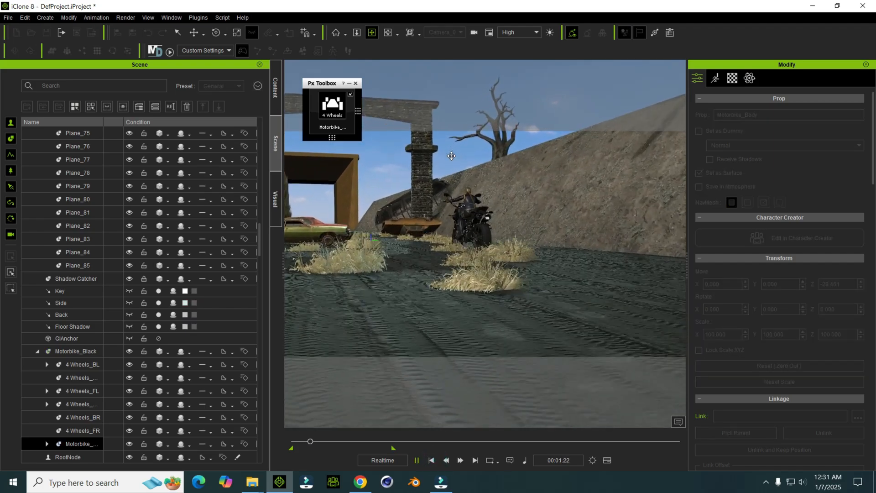
pyautogui.click(434, 460)
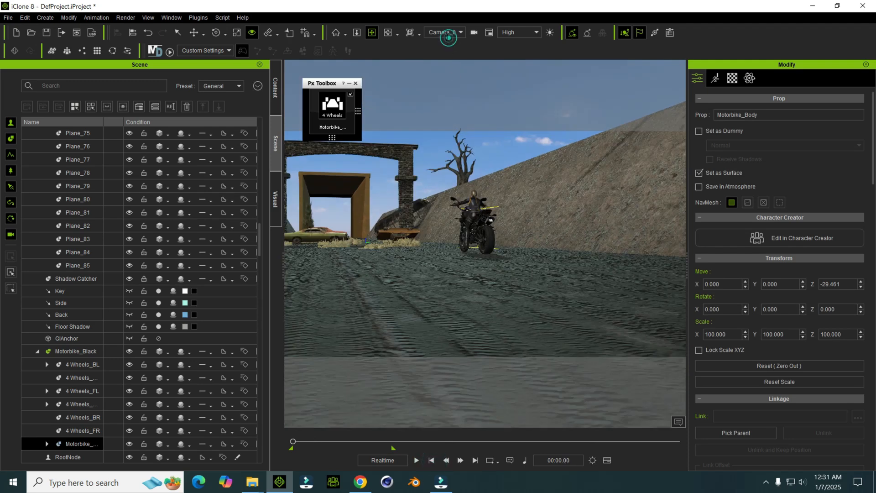
# Step: Switch to the Preview camera, play the chase from above to review the helicopter and motorbike, and return to the start
pyautogui.click(444, 41)
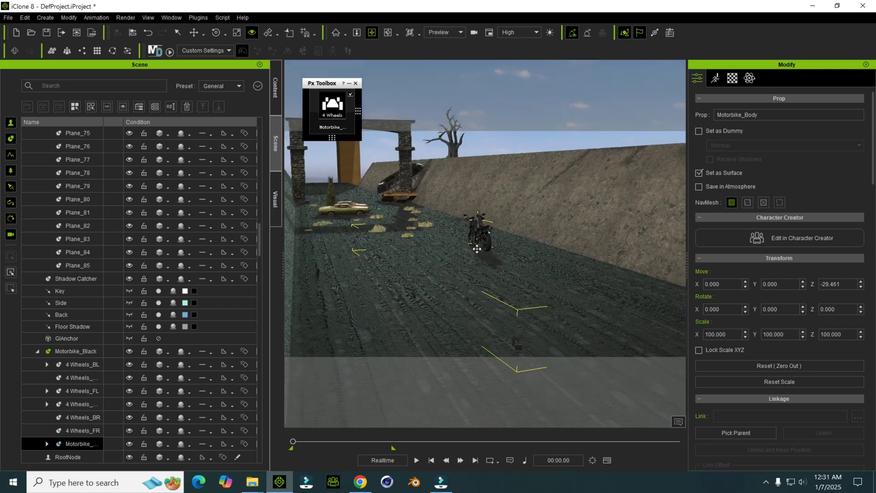
pyautogui.moveTo(447, 191); pyautogui.dragTo(433, 215, button='right')
pyautogui.moveTo(398, 186); pyautogui.dragTo(402, 245)
pyautogui.moveTo(440, 218); pyautogui.dragTo(450, 270)
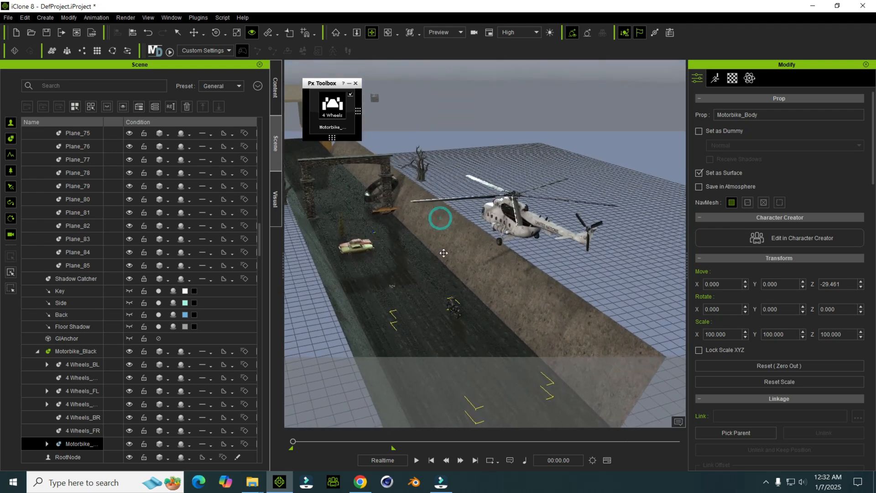
pyautogui.press('space')
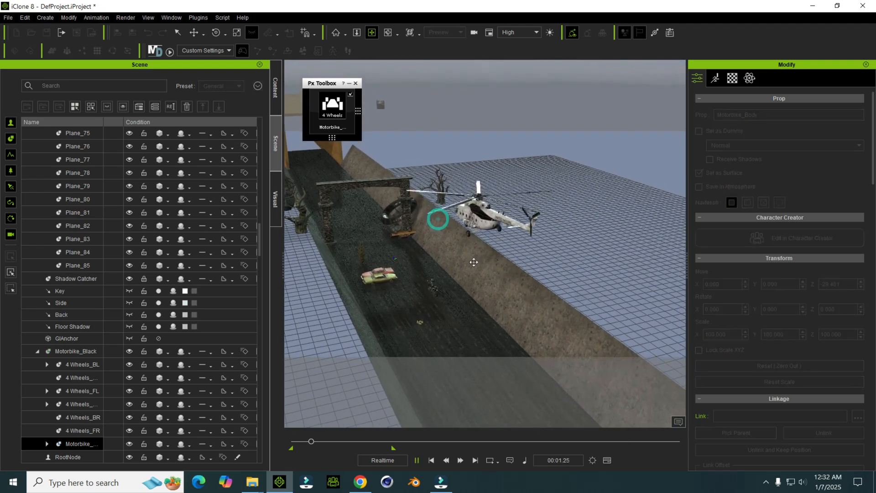
pyautogui.press('space')
pyautogui.press('space')
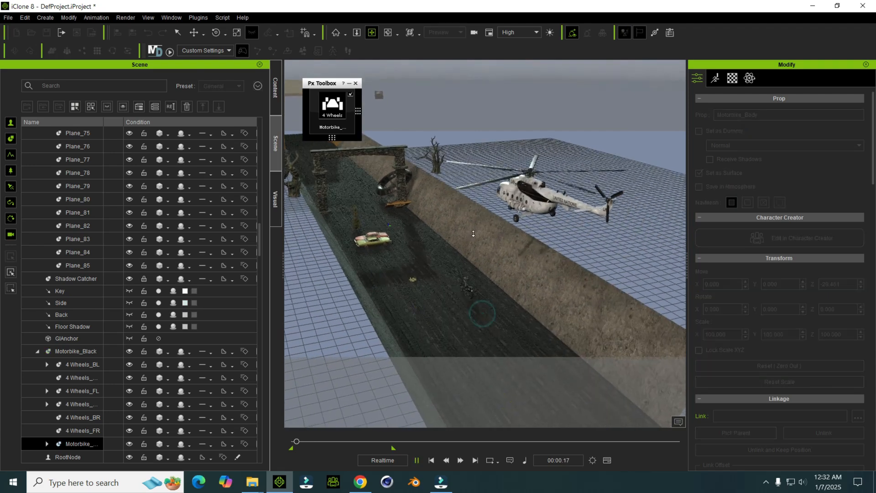
pyautogui.moveTo(458, 241); pyautogui.dragTo(440, 236, button='right')
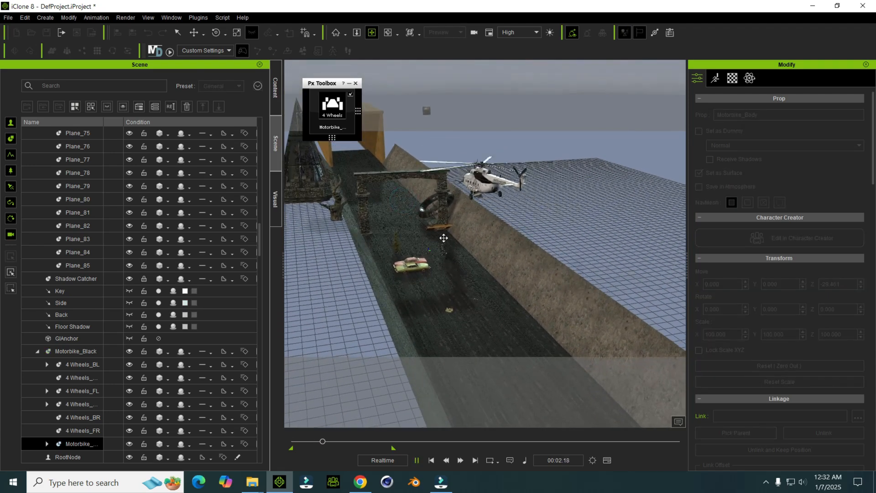
pyautogui.click(417, 460)
pyautogui.click(433, 462)
# Step: Create a cylinder primitive in the scene
pyautogui.moveTo(507, 294); pyautogui.dragTo(550, 171, button='right')
pyautogui.moveTo(523, 204); pyautogui.dragTo(532, 166, button='right')
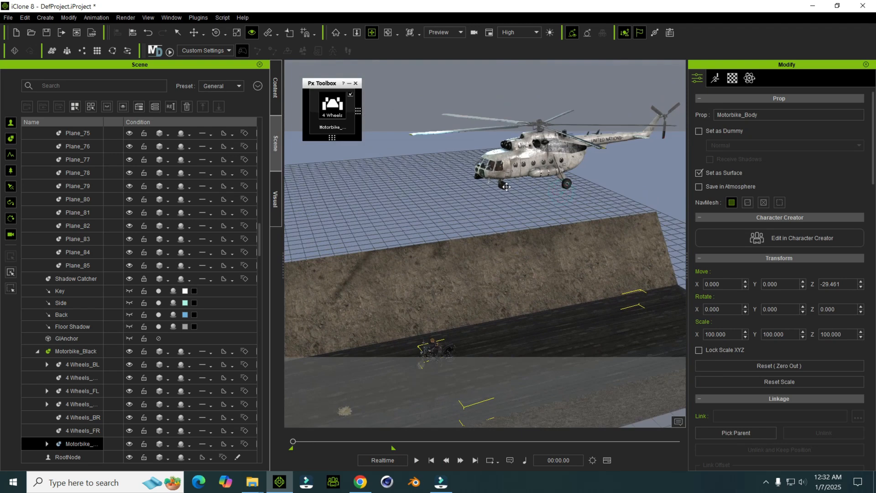
pyautogui.scroll(-3, 472, 230)
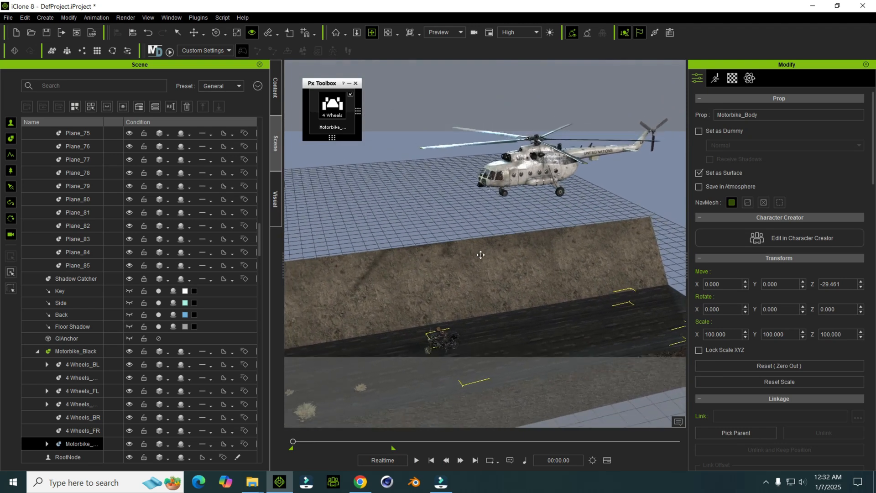
pyautogui.moveTo(481, 255); pyautogui.dragTo(472, 206, button='right')
pyautogui.click(45, 17)
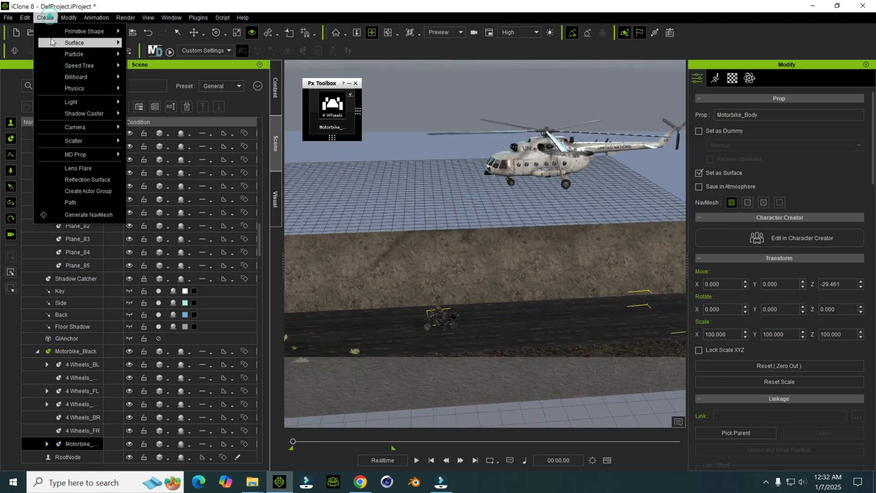
pyautogui.moveTo(55, 31)
pyautogui.click(156, 68)
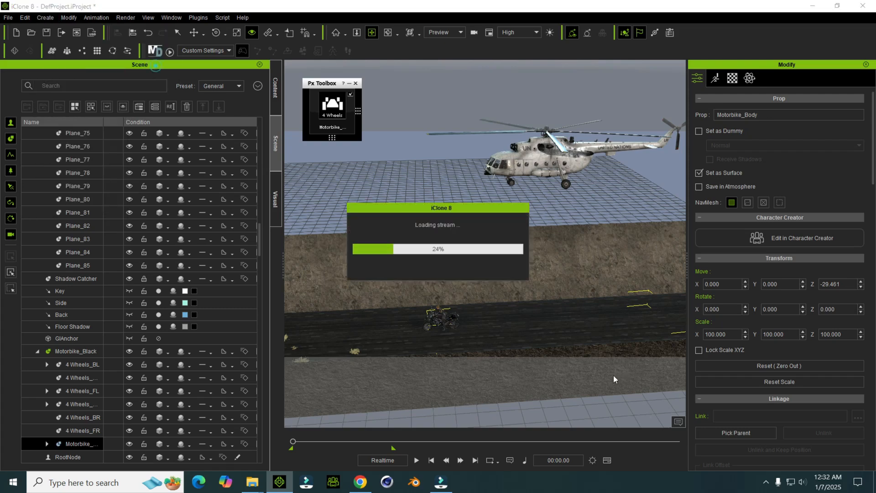
# Step: Move the cylinder along the road to X 1016.703 and scale it to 23 in X and Y and 120.871 in Z
pyautogui.moveTo(579, 311); pyautogui.dragTo(463, 332, button='right')
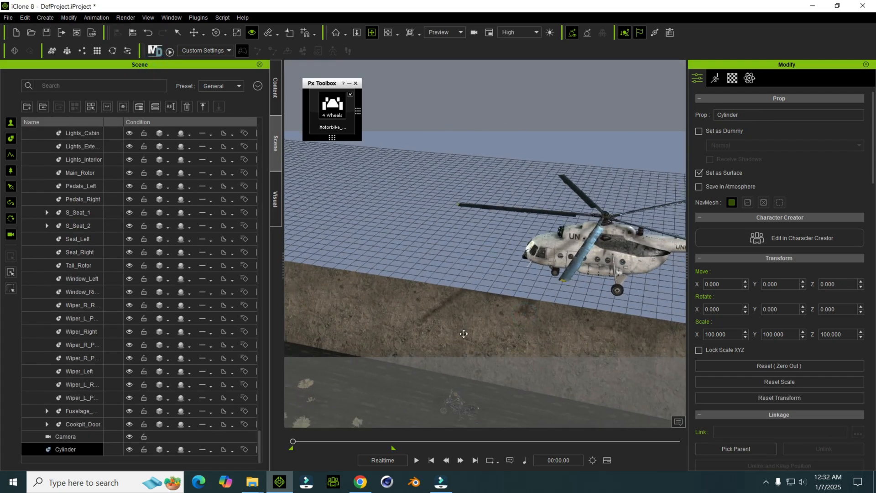
pyautogui.moveTo(469, 321); pyautogui.dragTo(508, 180)
pyautogui.scroll(-2, 415, 280)
pyautogui.moveTo(403, 287); pyautogui.dragTo(543, 324)
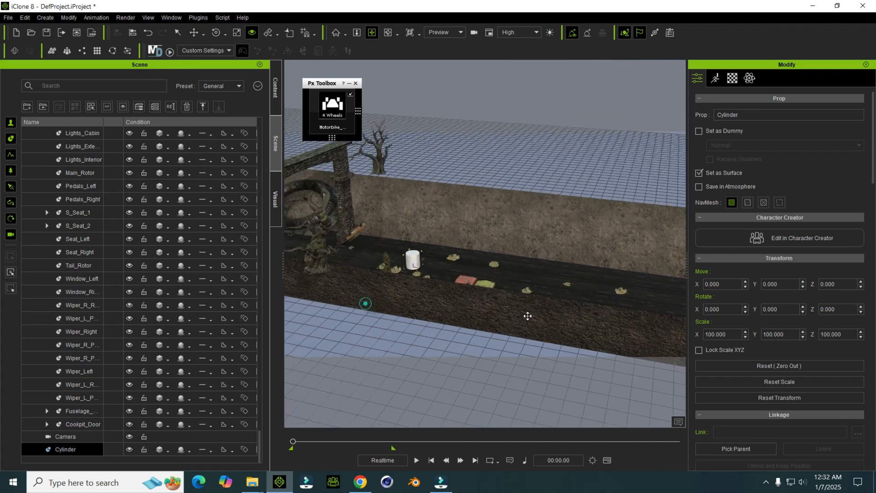
pyautogui.moveTo(440, 272)
pyautogui.mouseDown()
pyautogui.moveTo(474, 274)
pyautogui.moveTo(448, 272)
pyautogui.mouseUp()
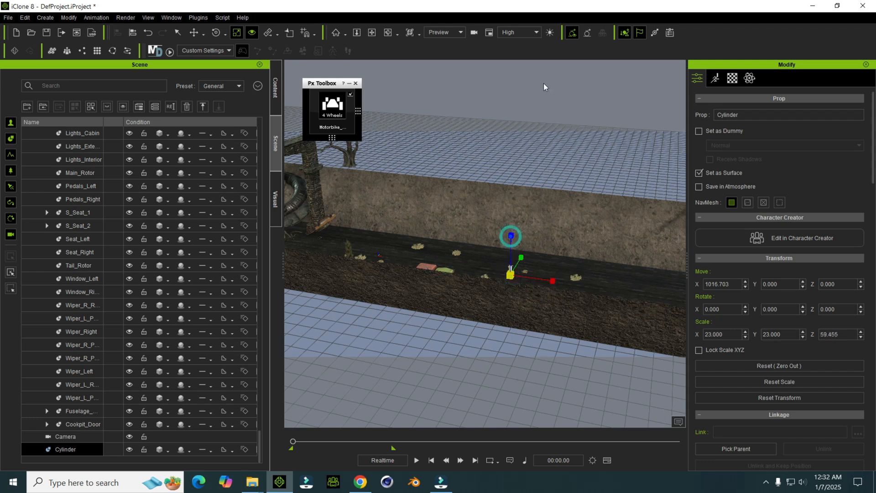
# Step: Move the cylinder from the road up to the helicopter, at X 2736.729, Y 282.652 and Z 730.202
pyautogui.press('w')
pyautogui.moveTo(528, 259); pyautogui.dragTo(378, 263, button='middle')
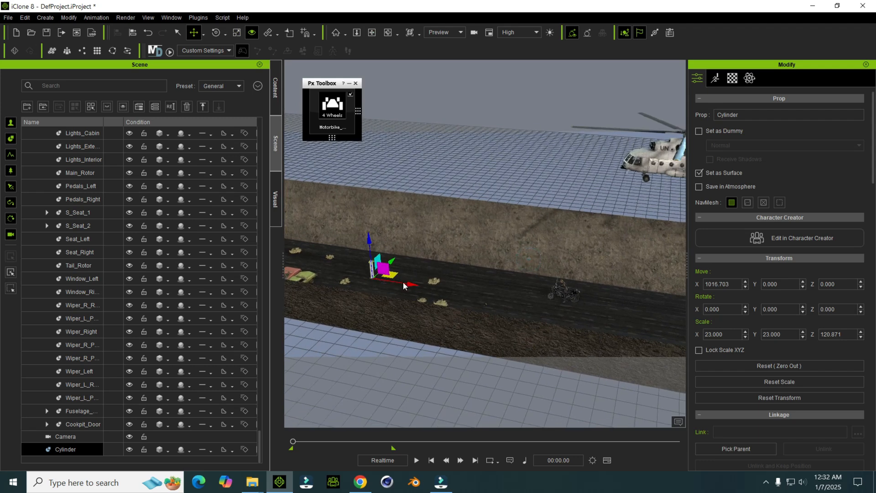
pyautogui.moveTo(529, 315); pyautogui.dragTo(581, 313)
pyautogui.moveTo(581, 313); pyautogui.dragTo(472, 256, button='middle')
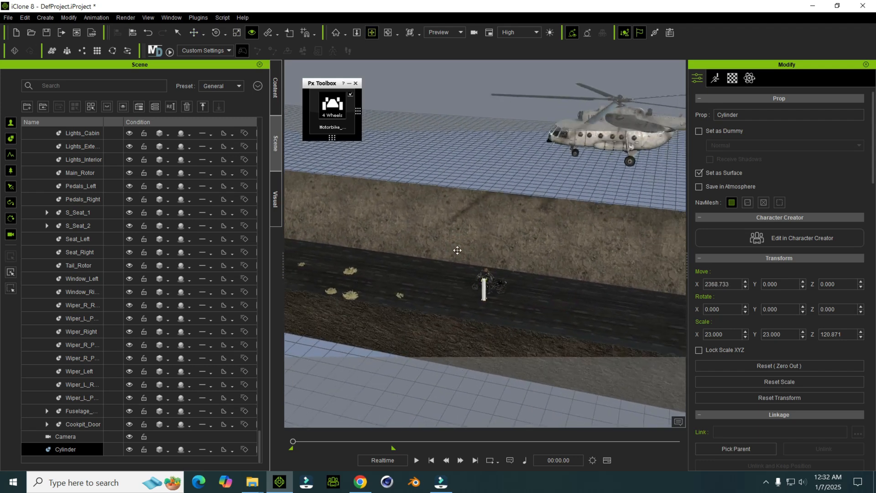
pyautogui.moveTo(476, 117); pyautogui.dragTo(400, 231, button='middle')
pyautogui.moveTo(401, 232); pyautogui.dragTo(442, 192)
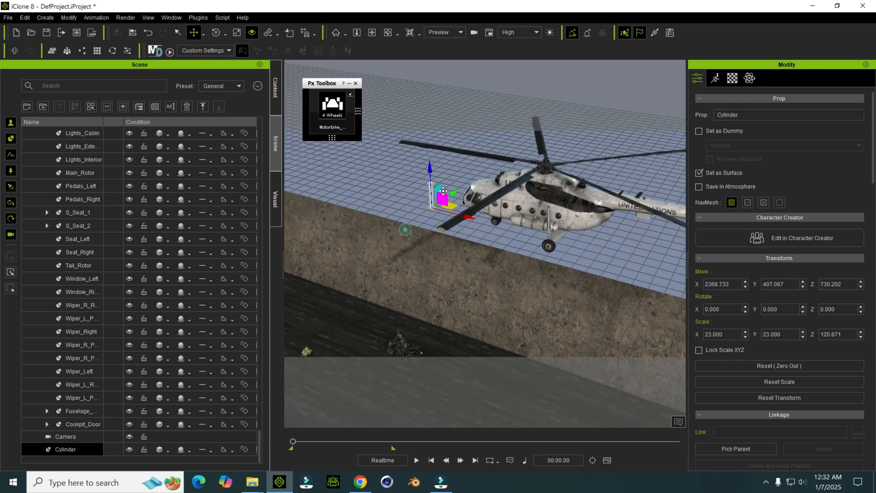
pyautogui.moveTo(534, 224); pyautogui.dragTo(565, 231)
pyautogui.scroll(3, 559, 232)
pyautogui.moveTo(554, 228); pyautogui.dragTo(488, 249, button='middle')
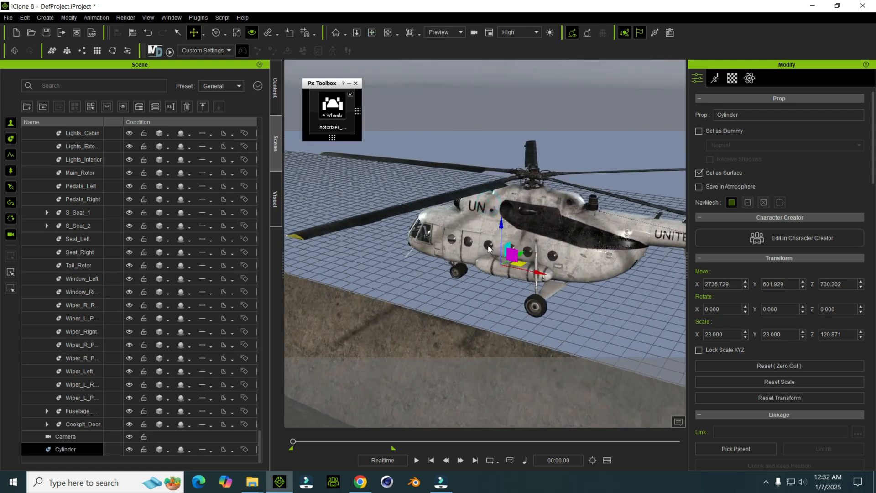
pyautogui.moveTo(524, 254); pyautogui.dragTo(468, 259)
# Step: Rotate the cylinder to -90 in Y and place it under the helicopter's nose at X 2882.170, Y 225.997, Z 866.679
pyautogui.press('e')
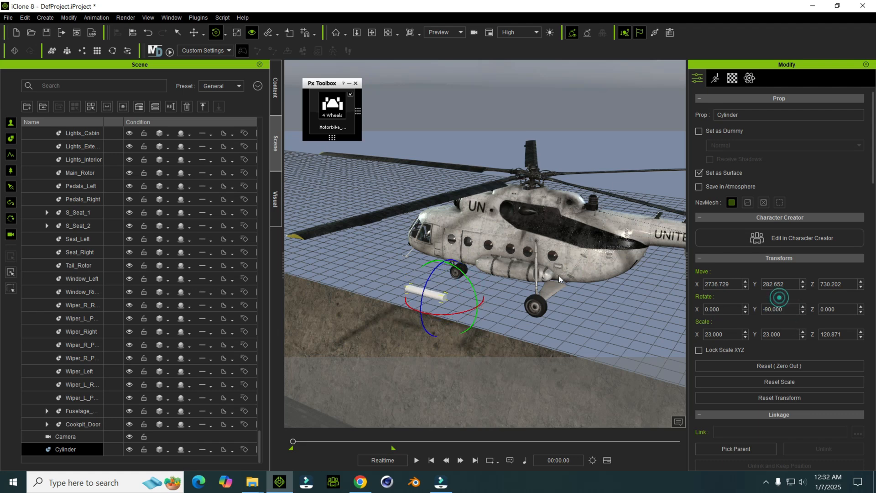
pyautogui.press('w')
pyautogui.moveTo(447, 218); pyautogui.dragTo(448, 259, button='right')
pyautogui.moveTo(448, 252); pyautogui.dragTo(478, 326)
pyautogui.moveTo(472, 287); pyautogui.dragTo(490, 269)
pyautogui.moveTo(476, 270); pyautogui.dragTo(475, 242, button='right')
pyautogui.moveTo(476, 242); pyautogui.dragTo(467, 243, button='middle')
# Step: Link the cylinder to the helicopter's Fuselage as its parent
pyautogui.moveTo(467, 242); pyautogui.dragTo(471, 247, button='right')
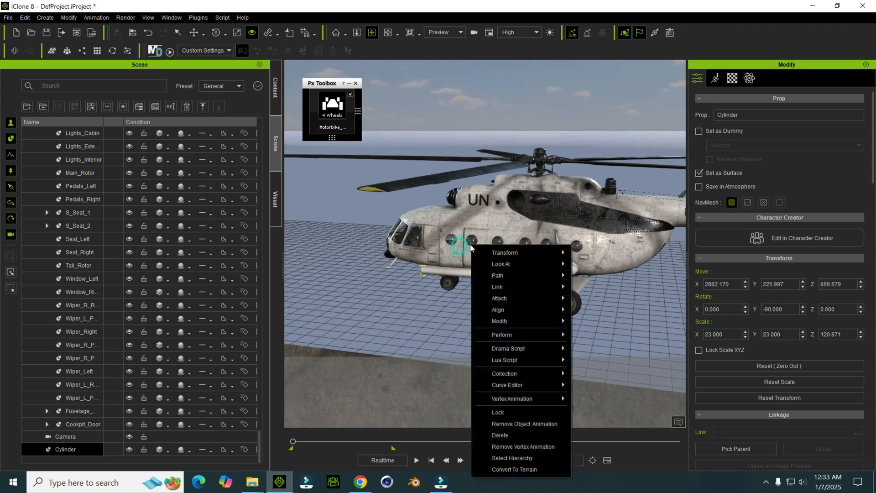
pyautogui.click(593, 287)
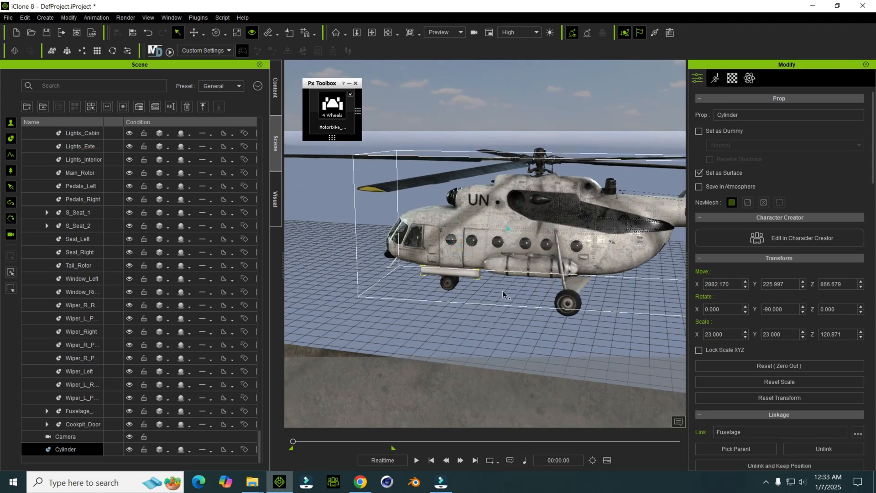
pyautogui.click(507, 256)
# Step: Play the animation to check whether the cylinder follows the helicopter, pausing at 00:01.35
pyautogui.press('space')
pyautogui.moveTo(543, 279); pyautogui.dragTo(555, 279, button='middle')
pyautogui.press('space')
pyautogui.moveTo(348, 276); pyautogui.dragTo(593, 304, button='middle')
pyautogui.scroll(1, 497, 305)
pyautogui.press('space')
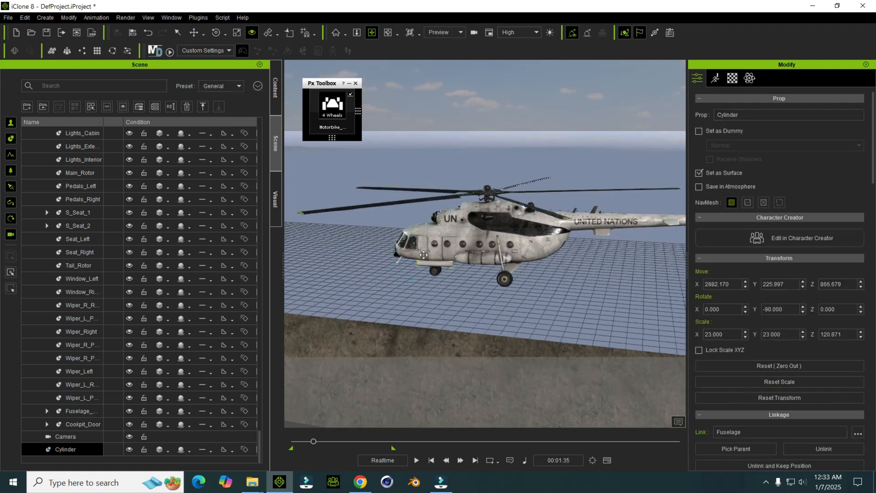
pyautogui.press('space')
pyautogui.moveTo(424, 254); pyautogui.dragTo(474, 259)
pyautogui.moveTo(443, 297); pyautogui.dragTo(444, 282)
pyautogui.moveTo(443, 282); pyautogui.dragTo(444, 274, button='right')
pyautogui.scroll(1, 479, 269)
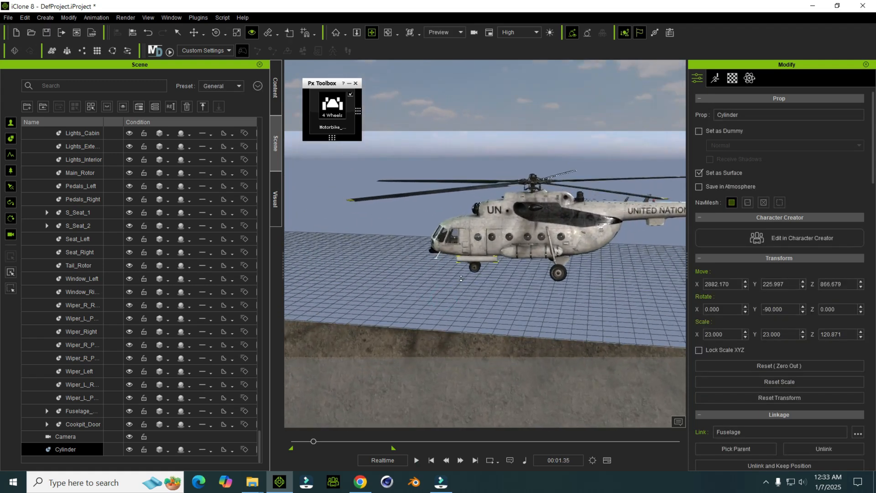
# Step: Unlink the cylinder from the helicopter at frame 95
pyautogui.press('F3')
pyautogui.rightClick(517, 248)
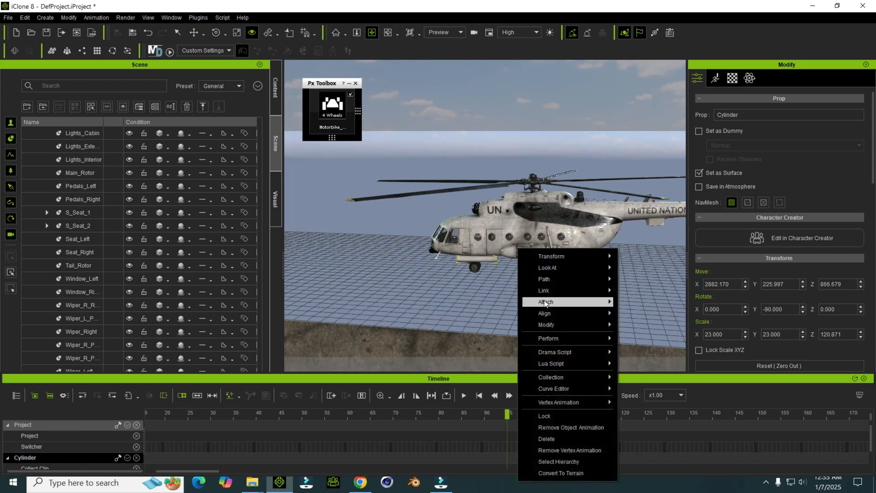
pyautogui.moveTo(551, 292)
pyautogui.click(625, 302)
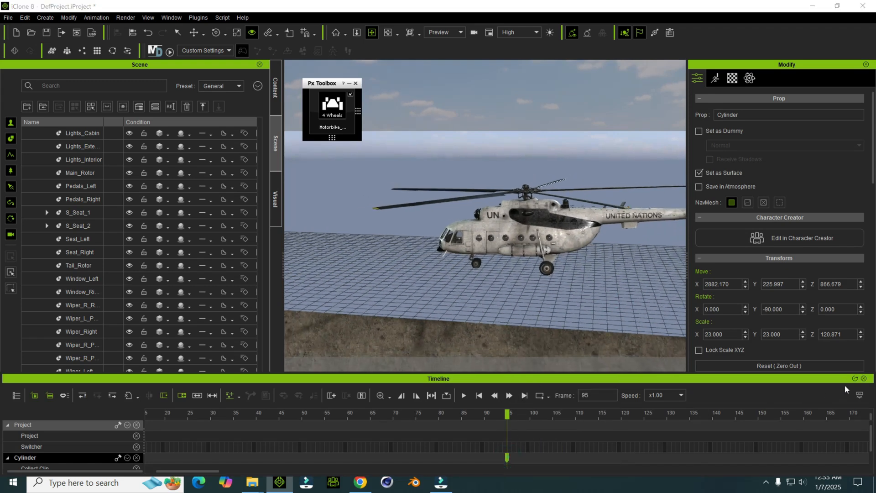
pyautogui.click(864, 380)
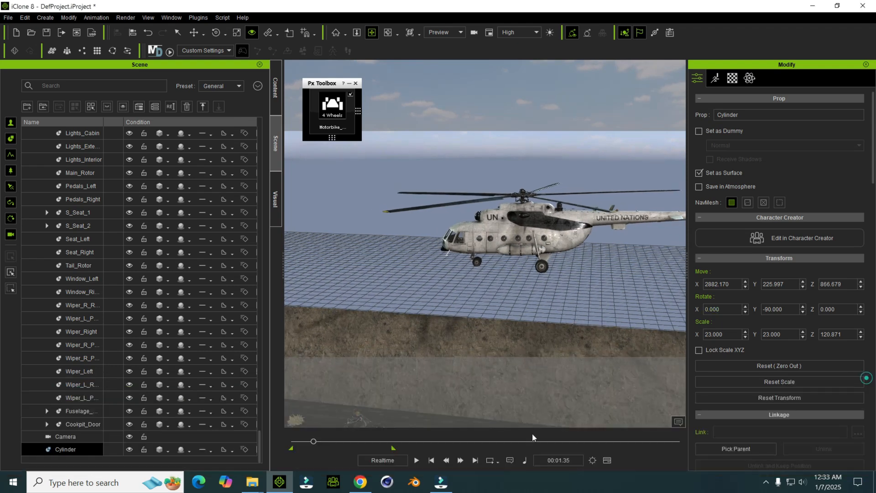
# Step: Examine the cylinder at frame 95 in the timeline and return to frame 0
pyautogui.click(445, 460)
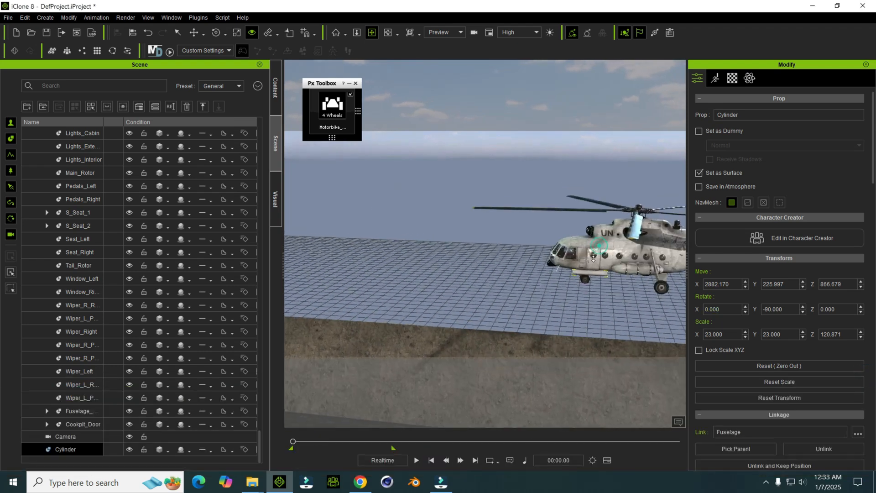
pyautogui.scroll(3, 524, 264)
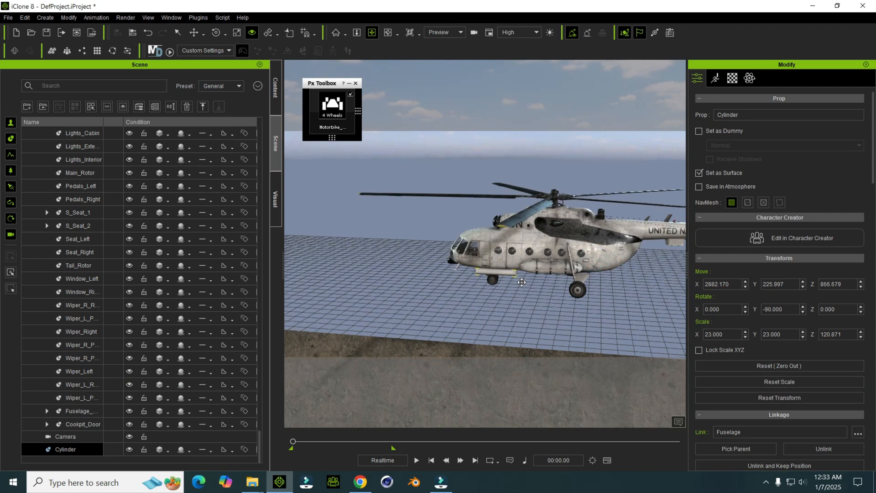
pyautogui.press('F3')
pyautogui.click(579, 457)
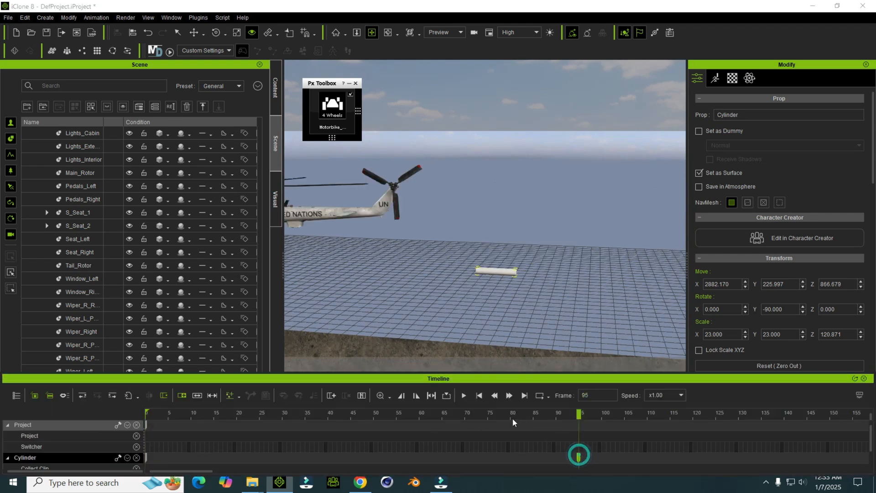
pyautogui.click(480, 396)
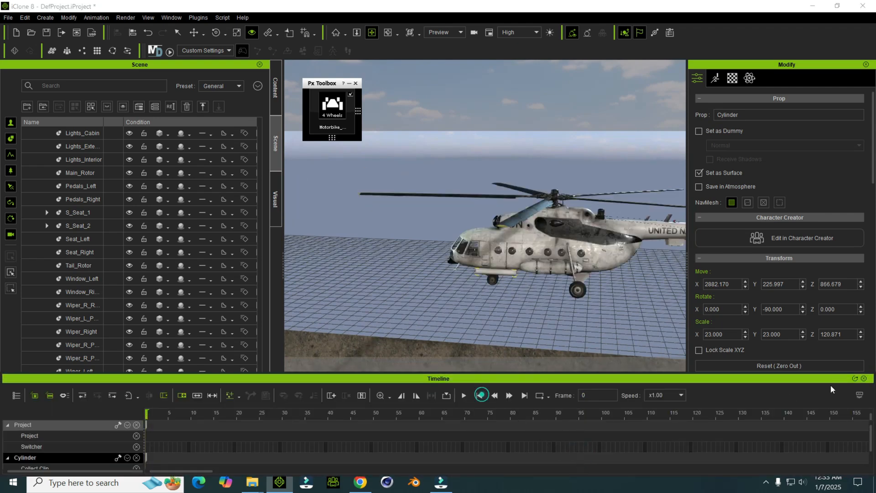
pyautogui.click(863, 379)
# Step: Try to rotate the linked cylinder beneath the helicopter
pyautogui.moveTo(525, 214); pyautogui.dragTo(610, 173, button='right')
pyautogui.moveTo(468, 141)
pyautogui.mouseDown(button='right')
pyautogui.moveTo(576, 201)
pyautogui.moveTo(595, 200)
pyautogui.moveTo(614, 170)
pyautogui.moveTo(606, 179)
pyautogui.mouseUp(button='right')
pyautogui.press('e')
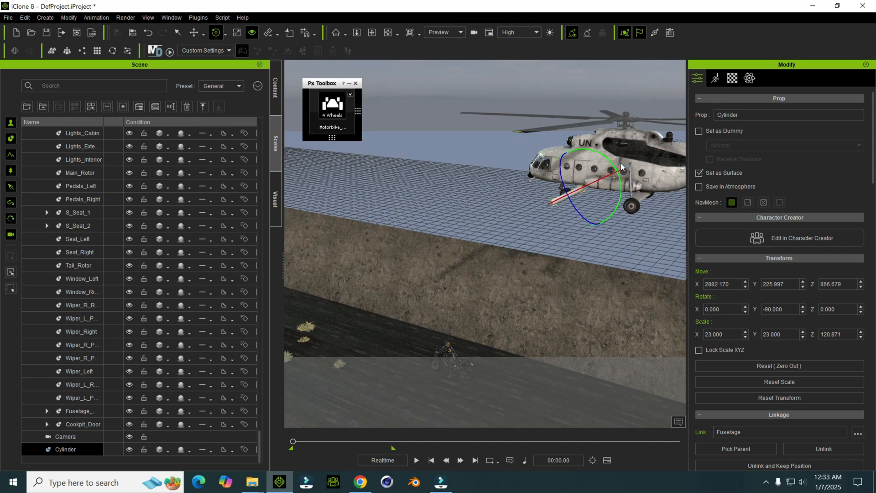
pyautogui.moveTo(595, 194); pyautogui.dragTo(591, 219, button='right')
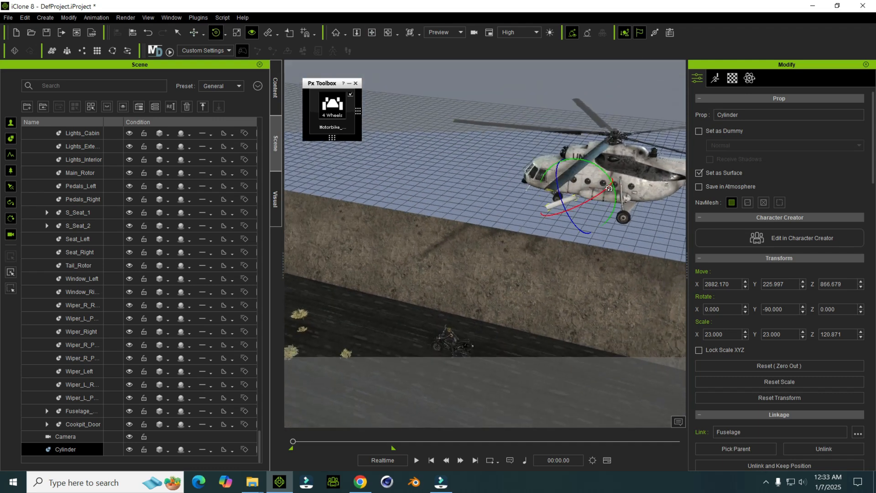
pyautogui.moveTo(532, 258); pyautogui.dragTo(579, 255, button='middle')
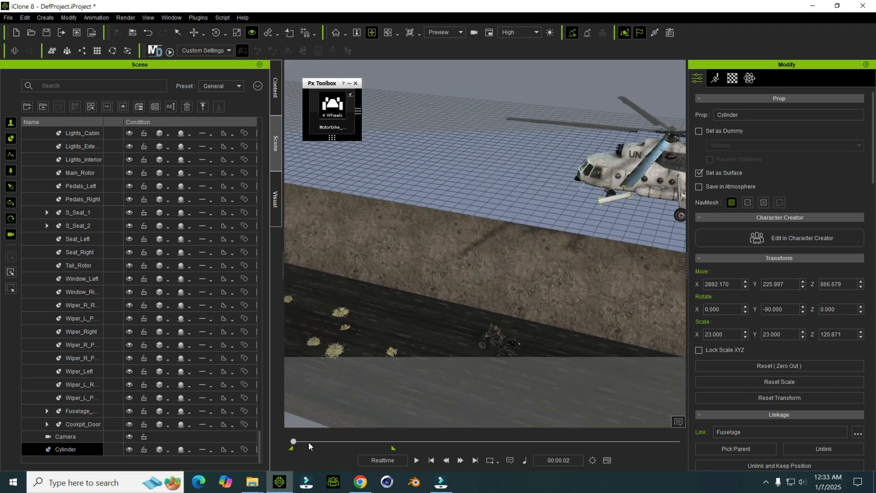
# Step: Return to the first frame and unlink the cylinder from the helicopter's Fuselage
pyautogui.click(292, 441)
pyautogui.click(431, 460)
pyautogui.rightClick(541, 194)
pyautogui.moveTo(566, 240)
pyautogui.click(665, 248)
# Step: Tilt the cylinder to -115.164 in Y, play the animation to check it, and return to the start
pyautogui.press('e')
pyautogui.moveTo(658, 166); pyautogui.dragTo(661, 170)
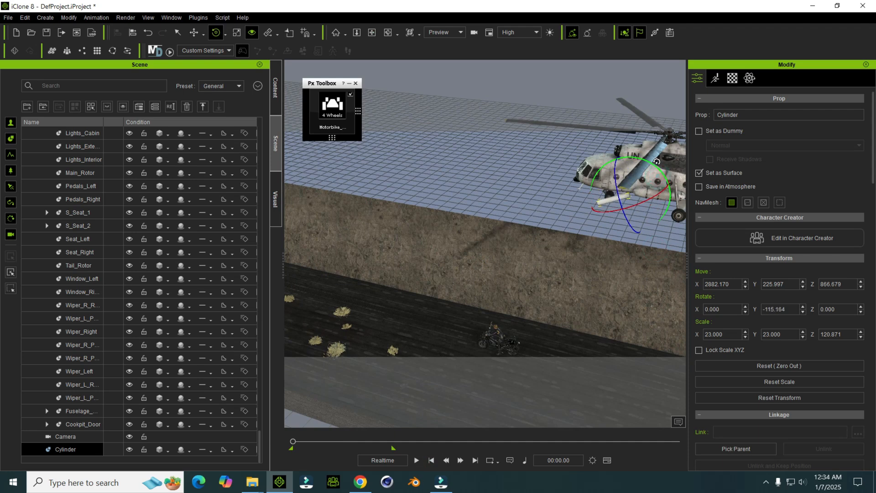
pyautogui.press('space')
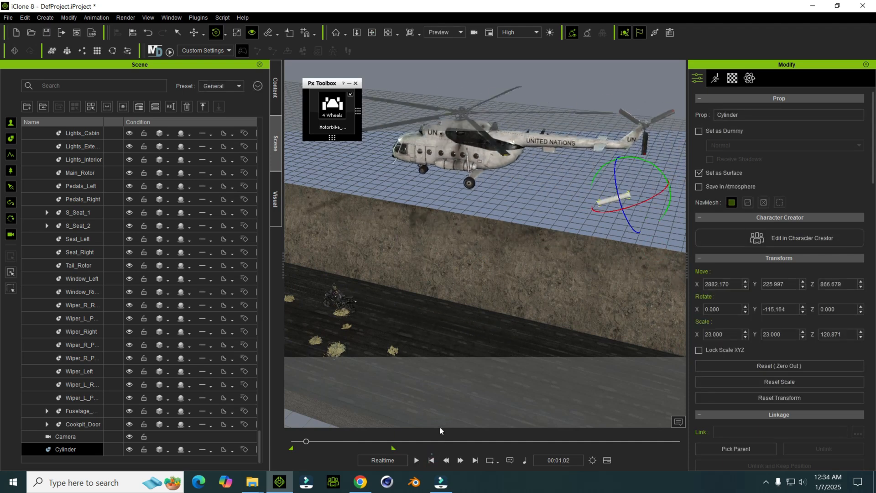
pyautogui.click(417, 459)
pyautogui.click(431, 459)
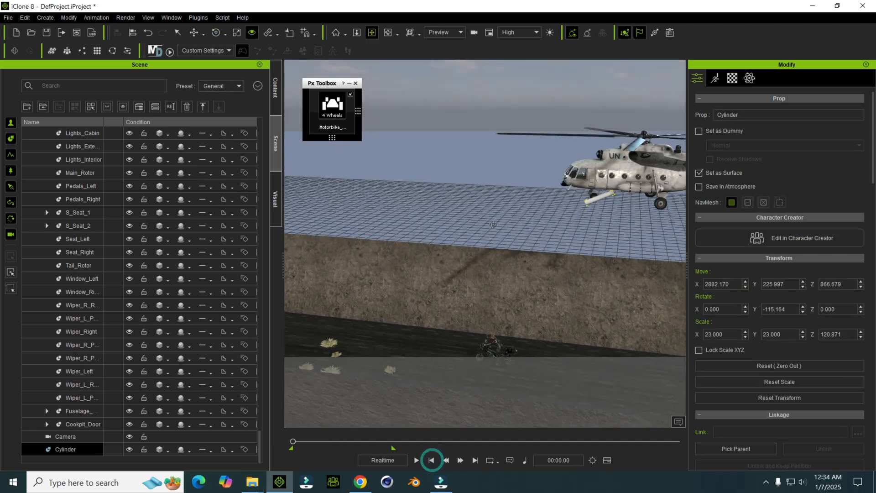
# Step: Check the cylinder at 00:04.26, and set its Y rotation to -109.779 at the first frame
pyautogui.press('w')
pyautogui.keyDown('alt'); pyautogui.moveTo(606, 212); pyautogui.dragTo(398, 403, button='right'); pyautogui.keyUp('alt')
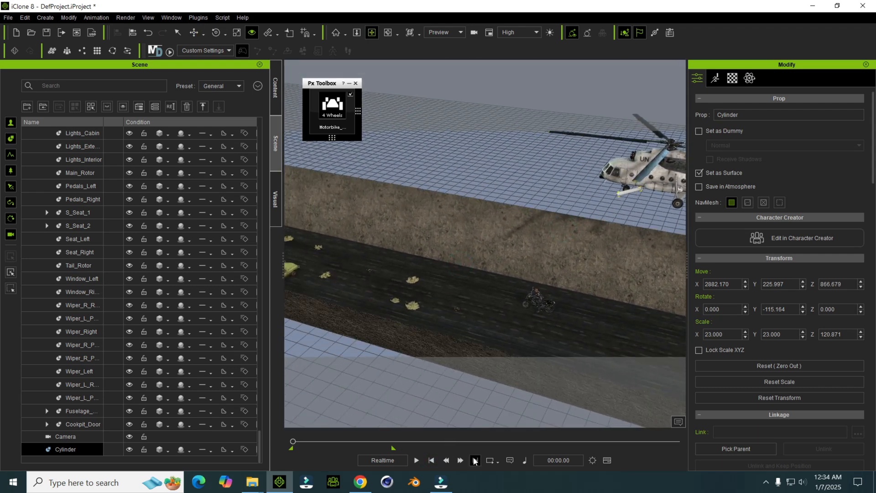
pyautogui.click(354, 441)
pyautogui.keyDown('alt'); pyautogui.moveTo(375, 261); pyautogui.dragTo(533, 217, button='right'); pyautogui.keyUp('alt')
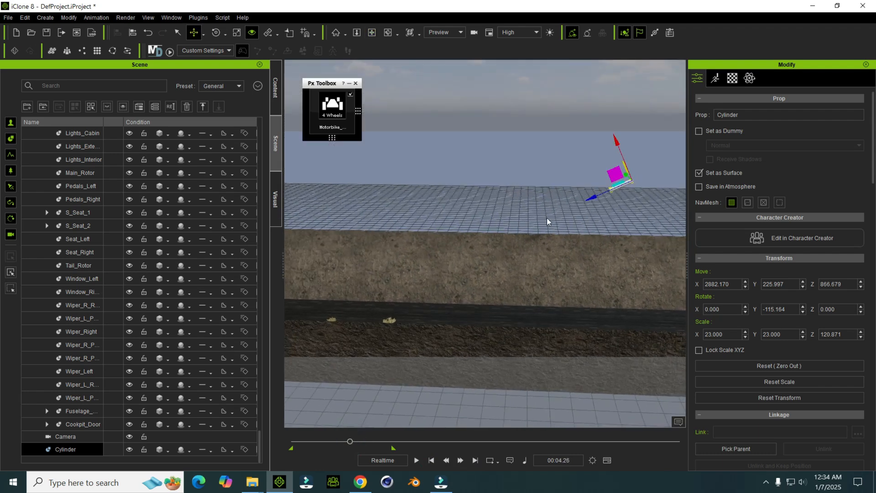
pyautogui.click(431, 459)
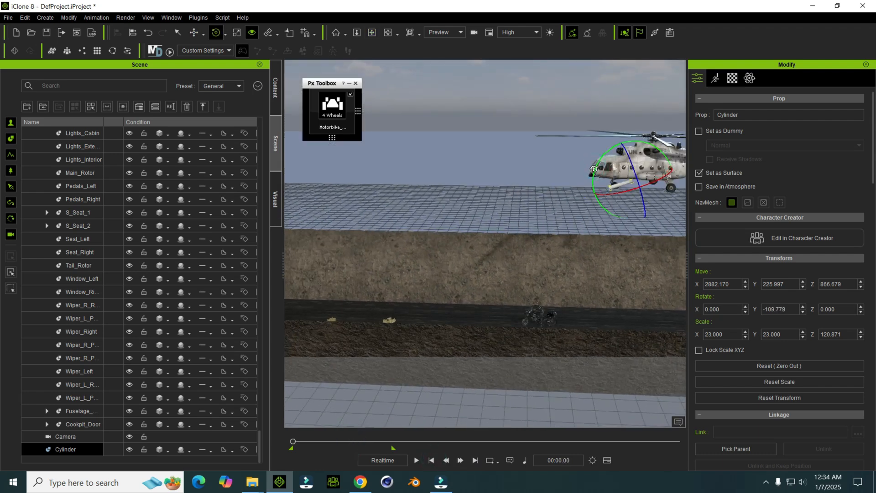
# Step: At 00:03.43, move the cylinder down to the road near the stone arch, at X -458.301 and Z 100.678
pyautogui.click(341, 442)
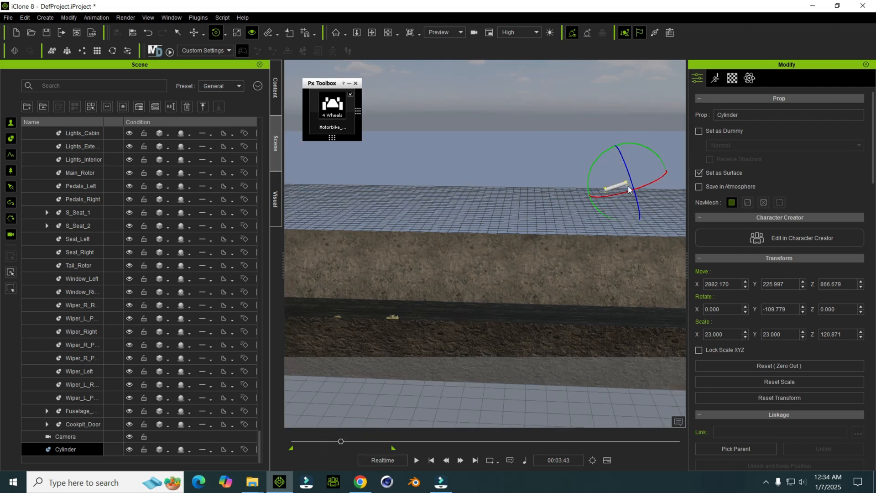
pyautogui.press('w')
pyautogui.keyDown('alt'); pyautogui.moveTo(374, 283); pyautogui.dragTo(584, 238); pyautogui.keyUp('alt')
pyautogui.keyDown('alt'); pyautogui.moveTo(584, 238); pyautogui.dragTo(522, 289, button='right'); pyautogui.keyUp('alt')
pyautogui.moveTo(629, 262); pyautogui.dragTo(625, 280)
pyautogui.keyDown('alt'); pyautogui.moveTo(625, 279); pyautogui.dragTo(573, 305, button='right'); pyautogui.keyUp('alt')
pyautogui.keyDown('alt'); pyautogui.moveTo(572, 306); pyautogui.dragTo(562, 222); pyautogui.keyUp('alt')
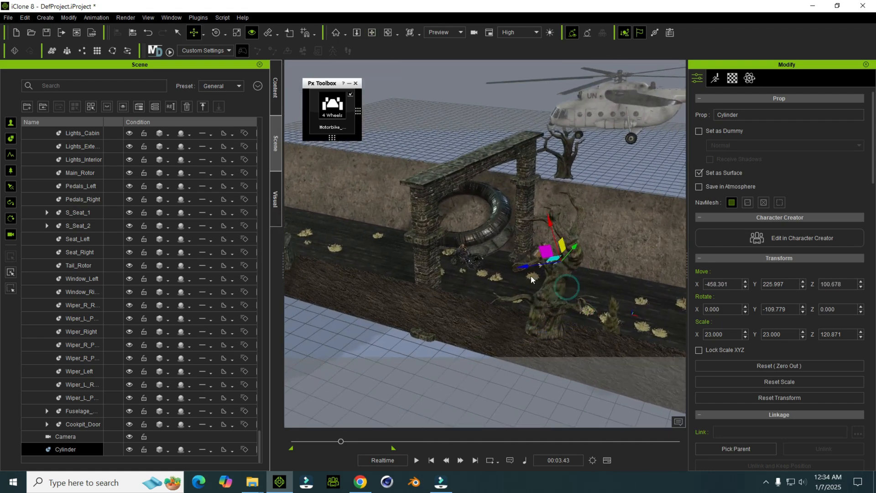
# Step: Move the cylinder to the motorbike under the stone arch, at X -1072.516 and Z -120.208
pyautogui.keyDown('alt'); pyautogui.moveTo(535, 274); pyautogui.dragTo(521, 289, button='right'); pyautogui.keyUp('alt')
pyautogui.scroll(1, 520, 289)
pyautogui.moveTo(504, 269); pyautogui.dragTo(456, 271)
pyautogui.keyDown('alt'); pyautogui.moveTo(457, 271); pyautogui.dragTo(473, 292, button='right'); pyautogui.keyUp('alt')
pyautogui.scroll(1, 472, 291)
pyautogui.moveTo(468, 281); pyautogui.dragTo(426, 277)
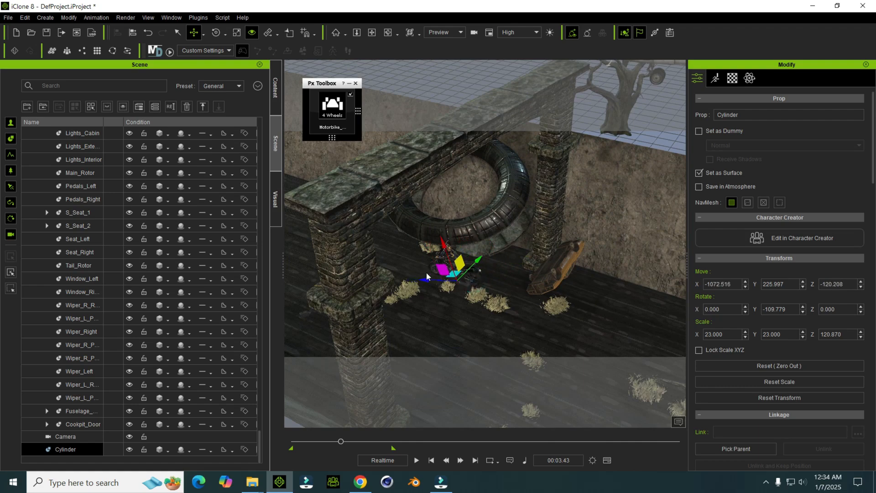
# Step: Raise the cylinder out of the ground and place it beside the motorbike at X -1056.373, Y 74.221, Z -8.342
pyautogui.keyDown('alt'); pyautogui.moveTo(451, 358); pyautogui.dragTo(413, 283, button='right'); pyautogui.keyUp('alt')
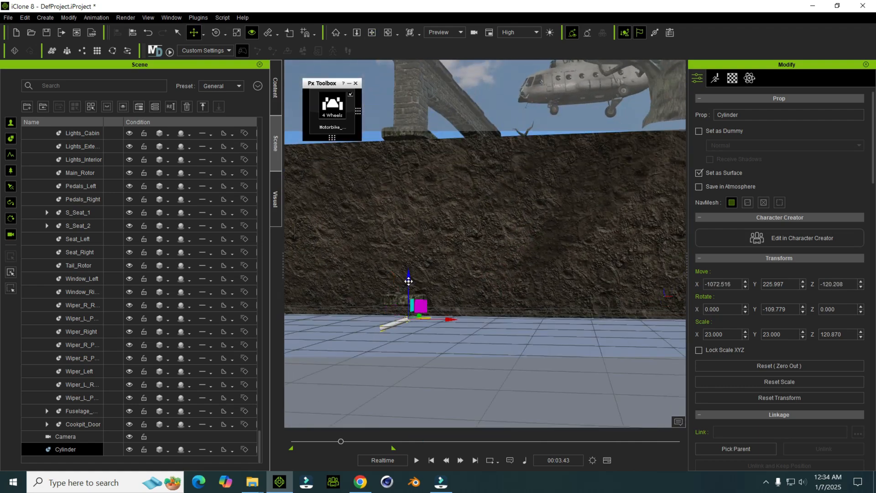
pyautogui.moveTo(413, 254); pyautogui.dragTo(412, 236)
pyautogui.keyDown('alt'); pyautogui.moveTo(412, 236); pyautogui.dragTo(419, 291, button='right'); pyautogui.keyUp('alt')
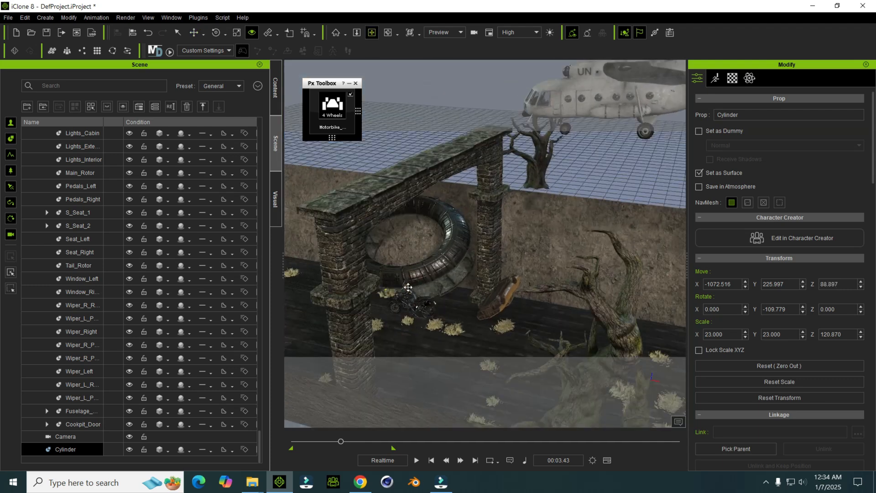
pyautogui.moveTo(419, 275); pyautogui.dragTo(418, 280)
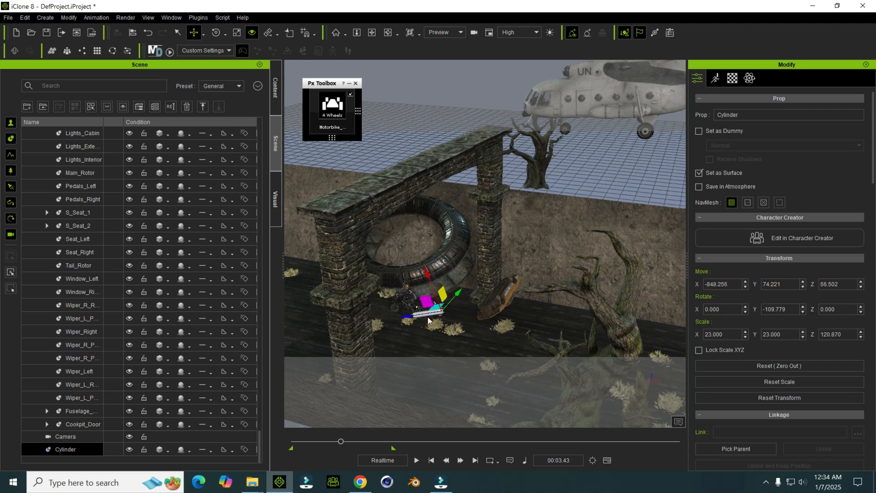
pyautogui.moveTo(410, 316); pyautogui.dragTo(372, 322)
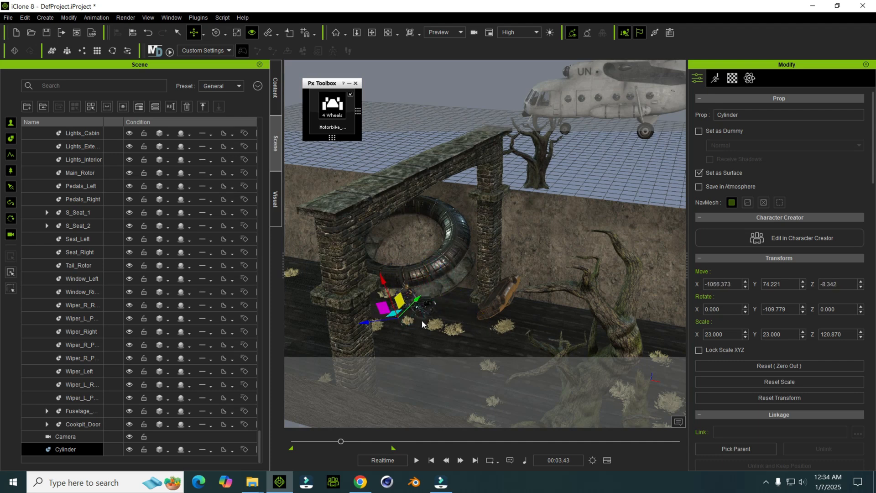
# Step: Play the animation from the side to review the cylinder's flight from the helicopter to the motorbike, and return to the start
pyautogui.press('space')
pyautogui.press('space')
pyautogui.click(431, 460)
pyautogui.scroll(-2, 592, 254)
pyautogui.moveTo(593, 254); pyautogui.dragTo(560, 260, button='middle')
pyautogui.press('space')
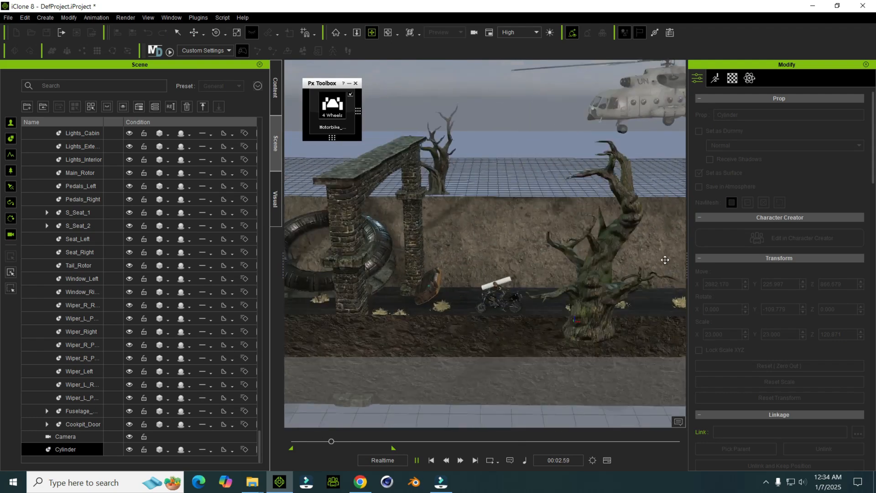
pyautogui.press('space')
pyautogui.moveTo(500, 326); pyautogui.dragTo(439, 329, button='right')
pyautogui.click(431, 460)
# Step: Replay the chase close to the junk cars, and examine the cylinder at the motorbike's front wheel at 00:03.39
pyautogui.moveTo(462, 315); pyautogui.dragTo(611, 280)
pyautogui.moveTo(596, 327); pyautogui.dragTo(465, 232)
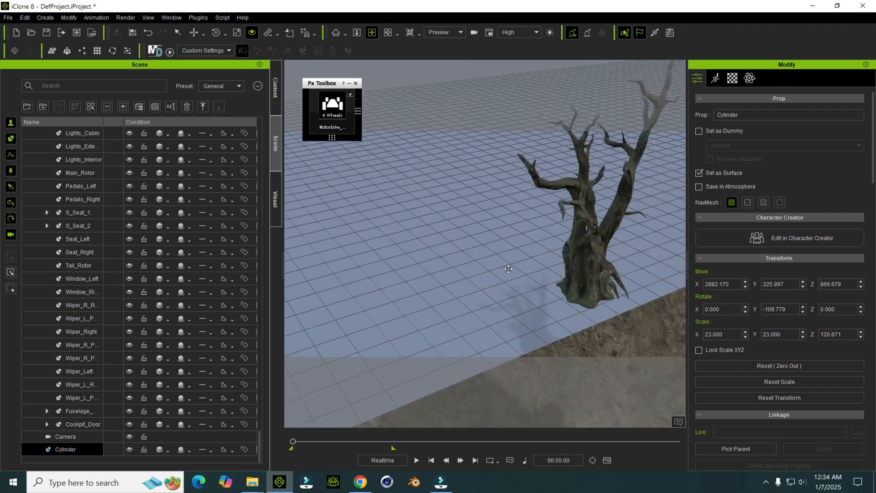
pyautogui.moveTo(593, 332); pyautogui.dragTo(512, 287)
pyautogui.moveTo(517, 333)
pyautogui.mouseDown()
pyautogui.moveTo(423, 206)
pyautogui.moveTo(467, 255)
pyautogui.mouseUp()
pyautogui.click(475, 220)
pyautogui.moveTo(467, 255); pyautogui.dragTo(469, 258, button='right')
pyautogui.moveTo(487, 232); pyautogui.dragTo(445, 265)
pyautogui.moveTo(444, 264); pyautogui.dragTo(492, 227, button='right')
pyautogui.press('space')
pyautogui.press('space')
pyautogui.moveTo(308, 441); pyautogui.dragTo(339, 441)
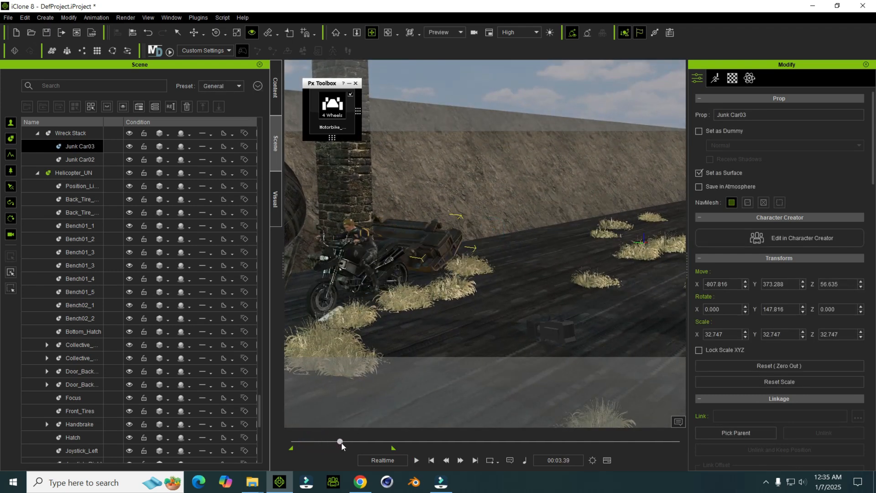
pyautogui.moveTo(408, 303); pyautogui.dragTo(530, 307, button='middle')
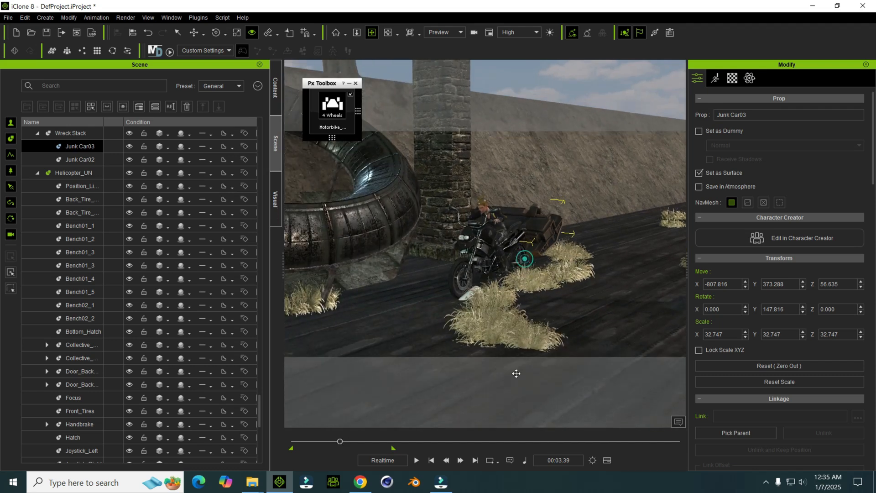
# Step: Return the animation to the start, and switch to File Explorer to open the vfx Legacy folder for its Explosion effect
pyautogui.click(446, 459)
pyautogui.click(430, 460)
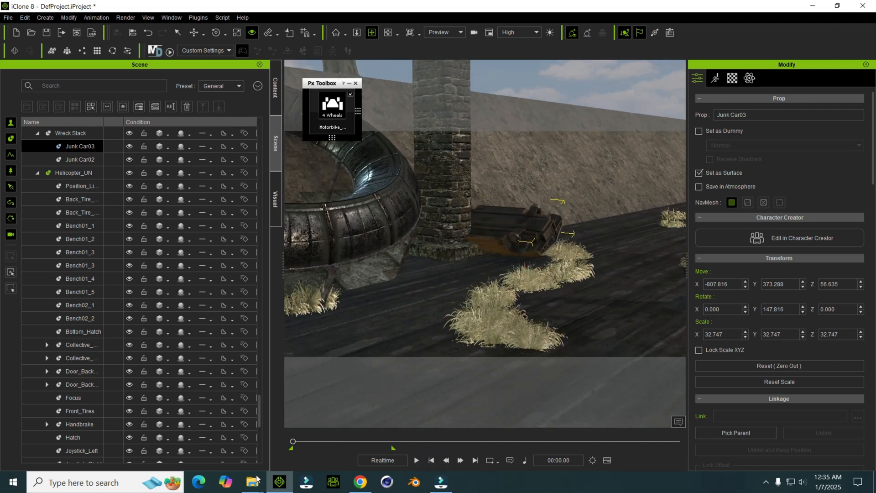
pyautogui.moveTo(256, 480)
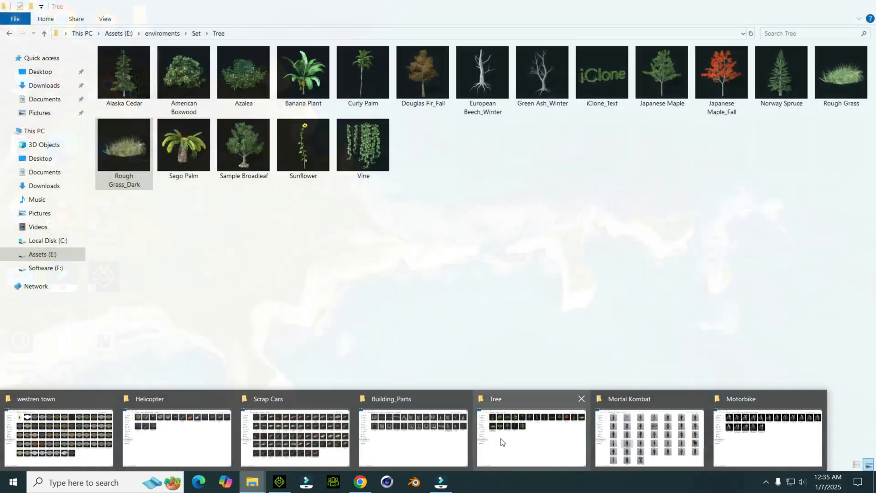
pyautogui.click(501, 438)
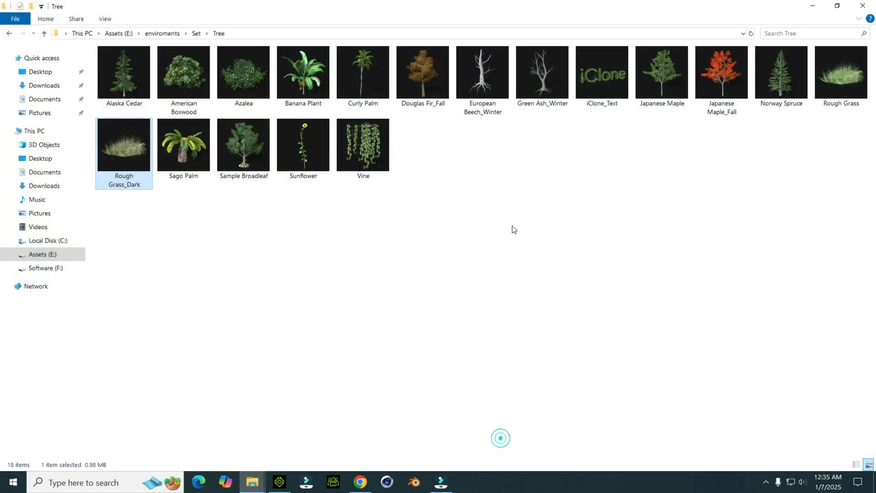
pyautogui.hotkey('alt', 'Up')
pyautogui.doubleClick(555, 130)
pyautogui.click(145, 120)
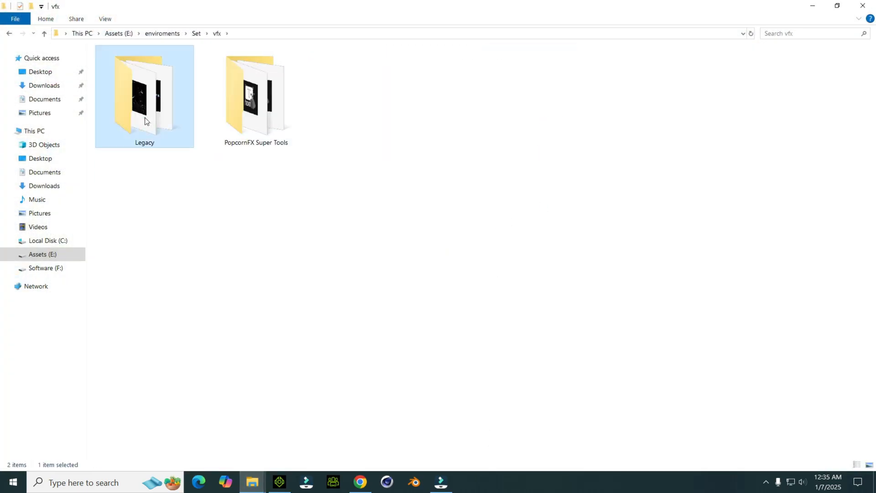
pyautogui.doubleClick(145, 120)
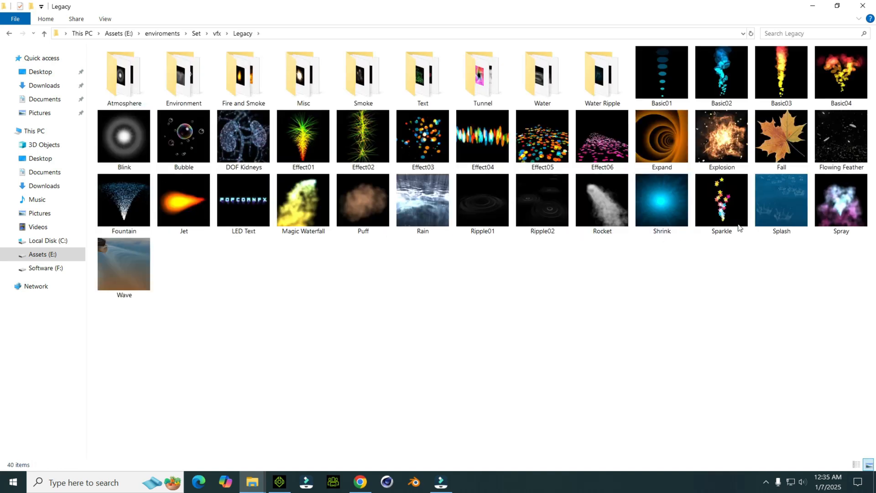
pyautogui.moveTo(721, 136); pyautogui.dragTo(310, 438)
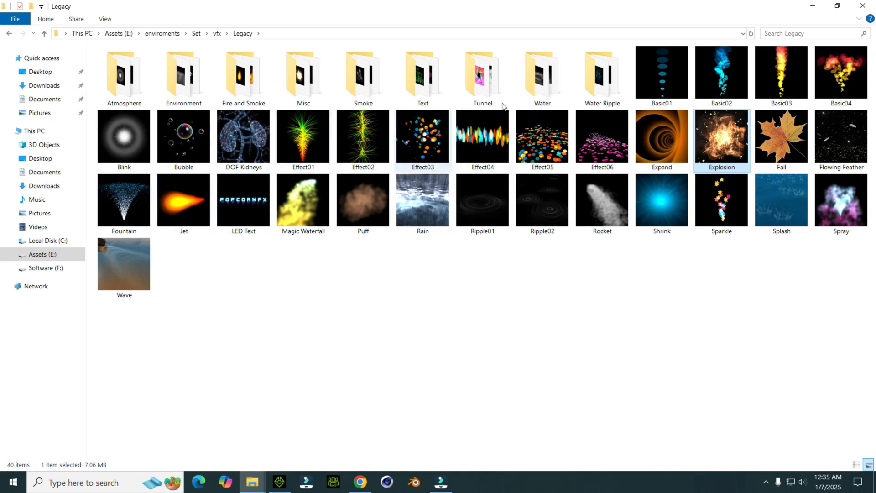
# Step: Look through the Smoke and Fire and Smoke effect folders, and return to the Legacy folder
pyautogui.doubleClick(359, 78)
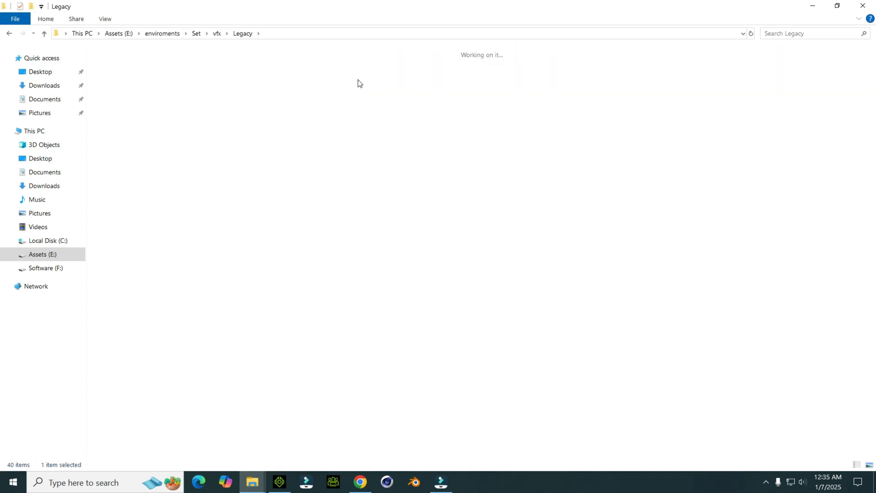
pyautogui.hotkey('alt', 'Left')
pyautogui.doubleClick(242, 78)
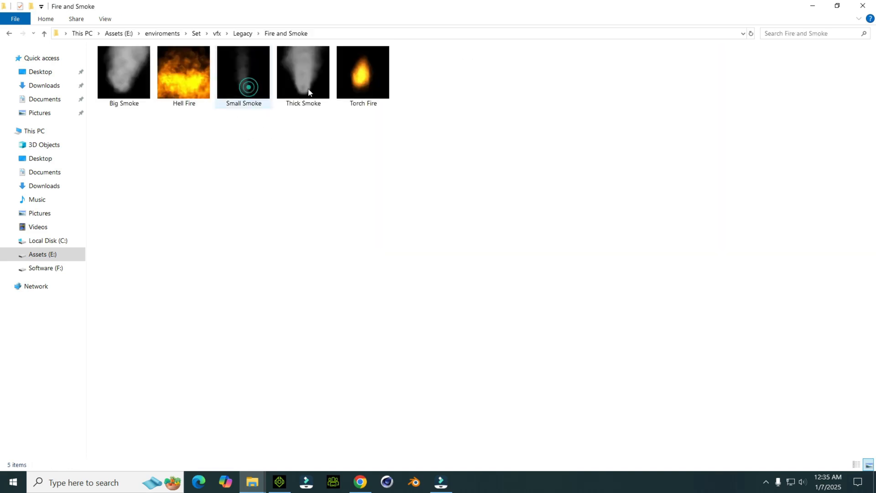
pyautogui.hotkey('alt', 'Left')
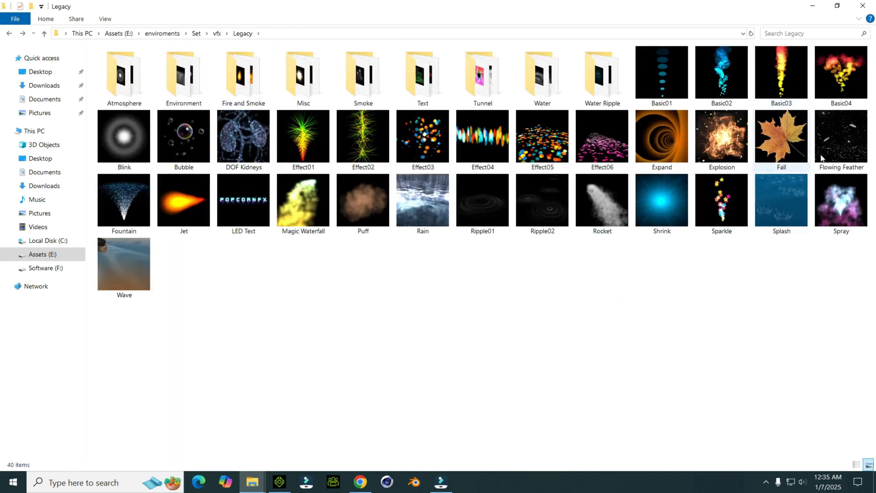
pyautogui.hotkey('alt', 'Left')
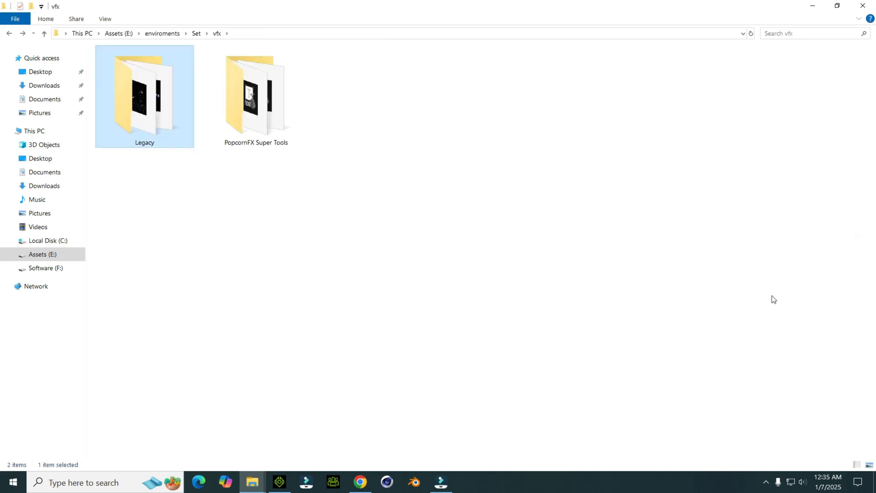
pyautogui.hotkey('alt', 'Right')
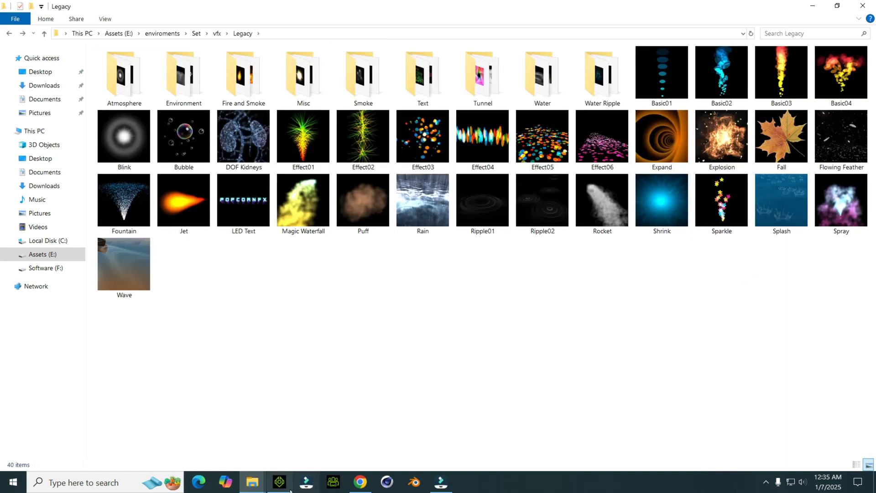
# Step: Switch to iClone and add the Explosion particle effect from the Legacy folder to the road at X -1100, Y 0, Z 0
pyautogui.click(291, 489)
pyautogui.scroll(-15, 192, 390)
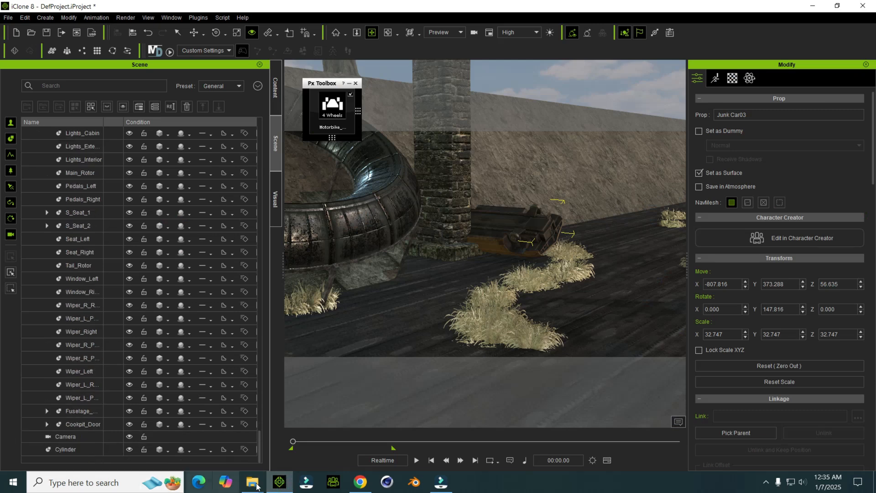
pyautogui.moveTo(253, 482)
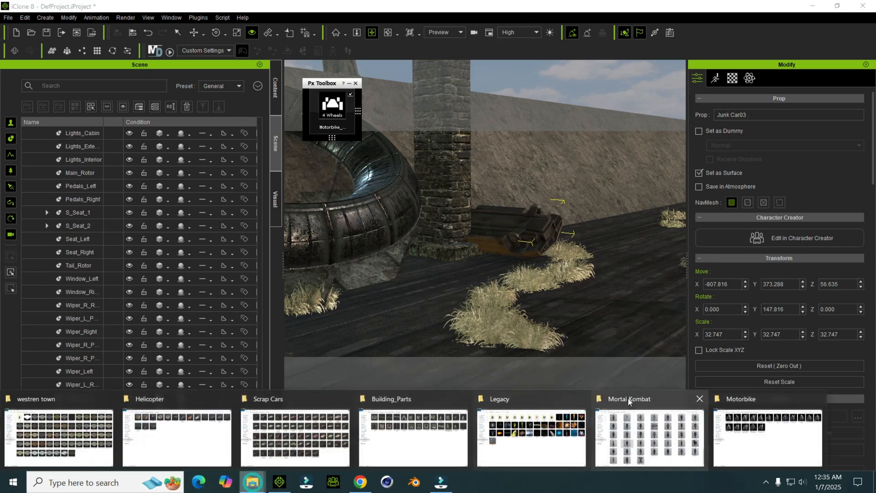
pyautogui.click(549, 439)
pyautogui.moveTo(722, 137); pyautogui.dragTo(467, 321)
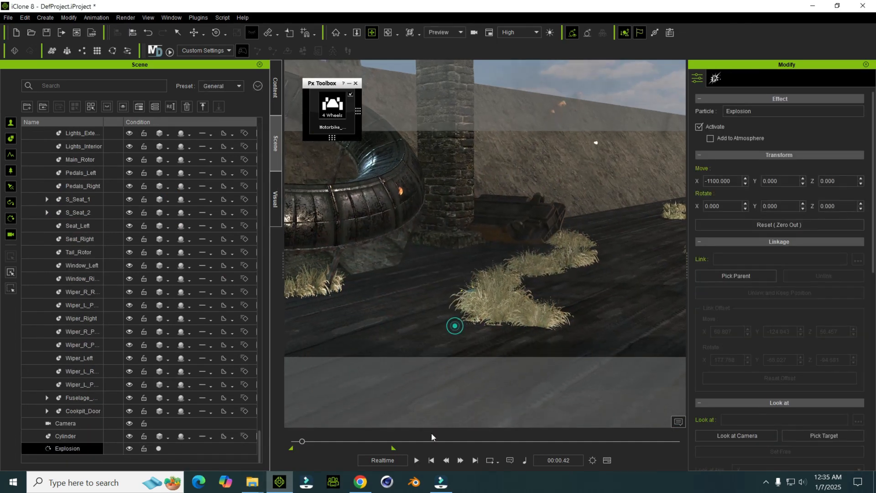
pyautogui.click(431, 460)
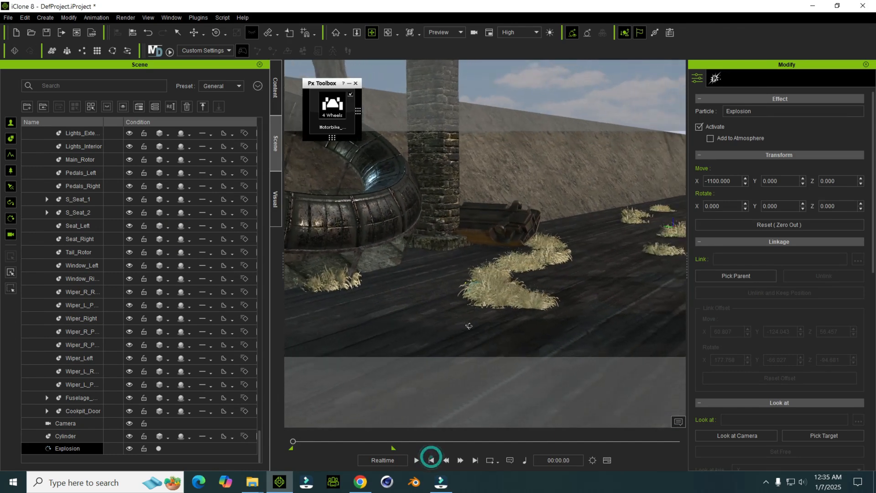
# Step: Play the chase to check the explosion's timing against the motorbike at the grass patch, and return to the start
pyautogui.press('space')
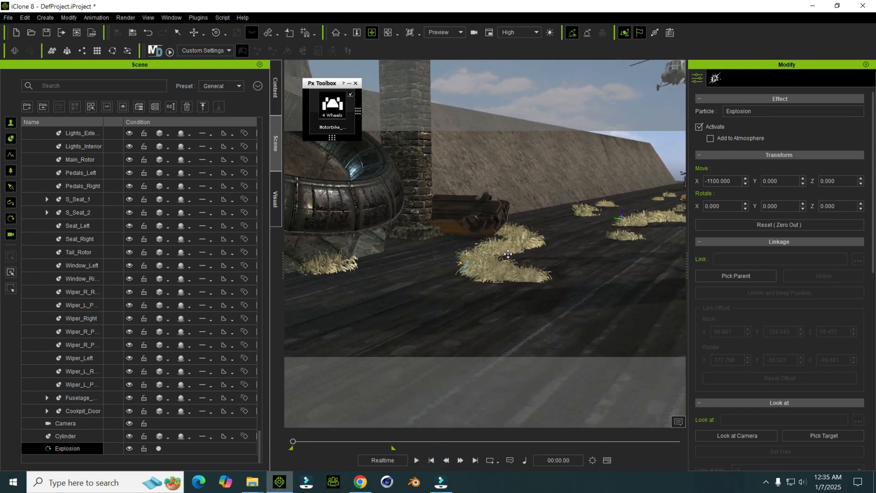
pyautogui.press('space')
pyautogui.click(431, 460)
pyautogui.press('space')
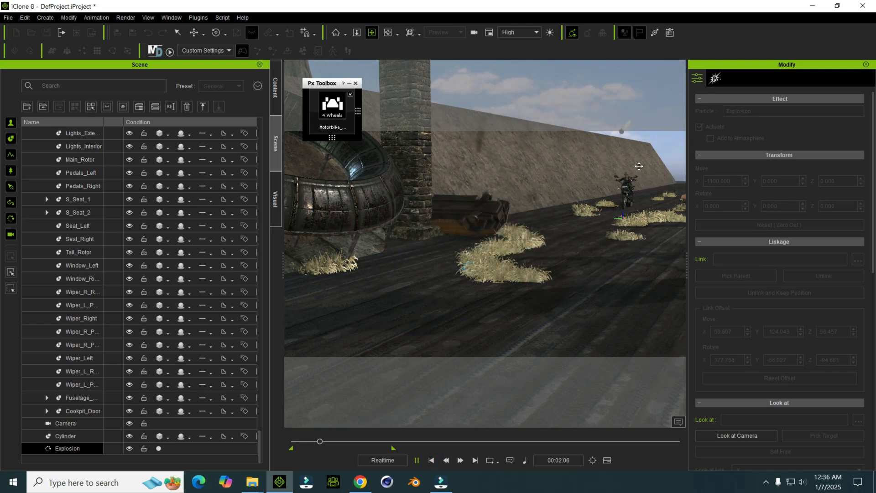
pyautogui.press('space')
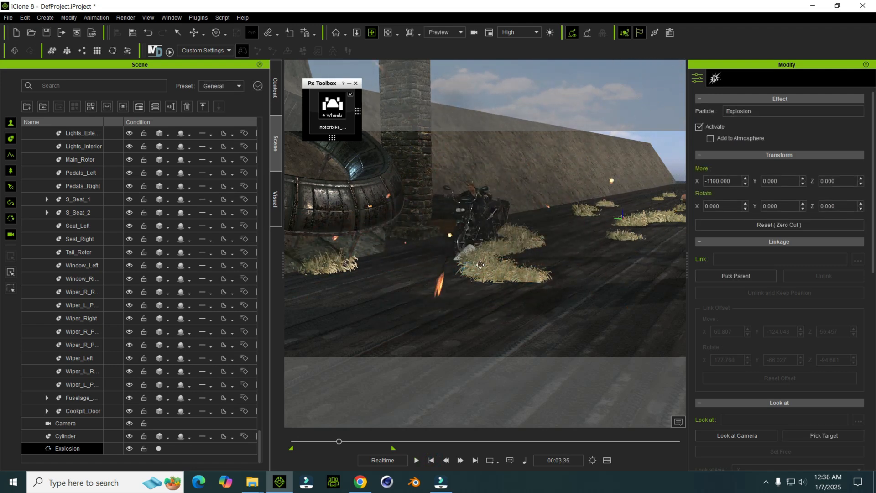
pyautogui.click(431, 459)
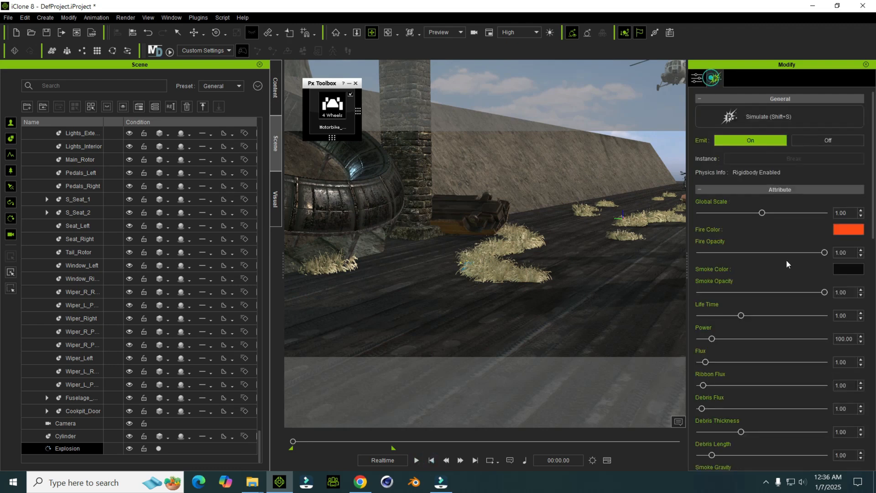
# Step: Key the explosion's emission off at frame 0 and on at frame 229
pyautogui.click(810, 141)
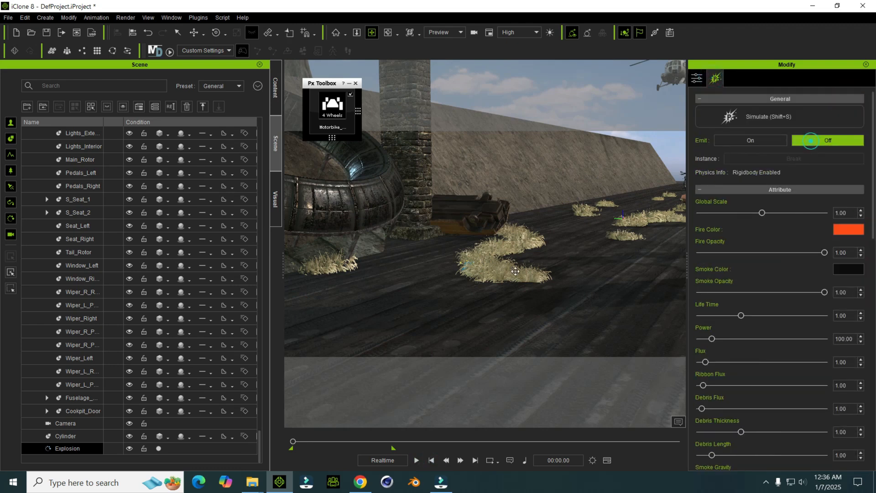
pyautogui.press('F3')
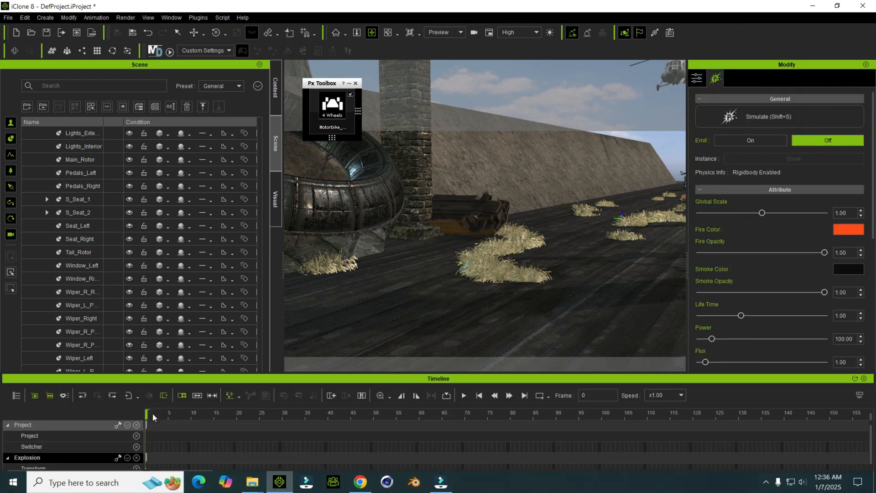
pyautogui.moveTo(147, 413); pyautogui.dragTo(633, 413)
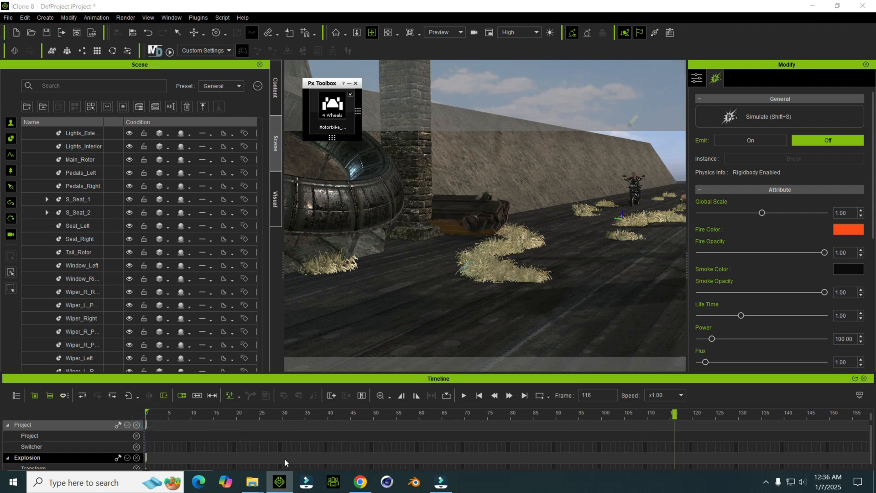
pyautogui.moveTo(208, 470); pyautogui.dragTo(250, 469)
pyautogui.moveTo(241, 415); pyautogui.dragTo(760, 426)
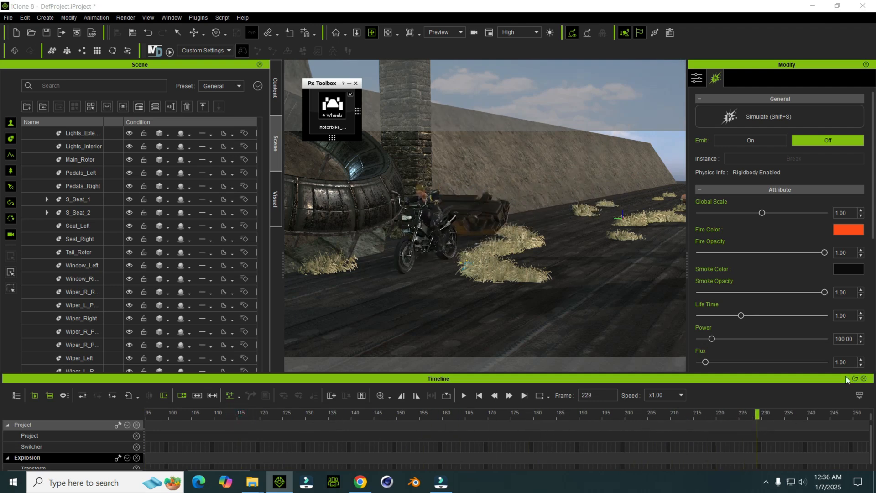
pyautogui.click(778, 140)
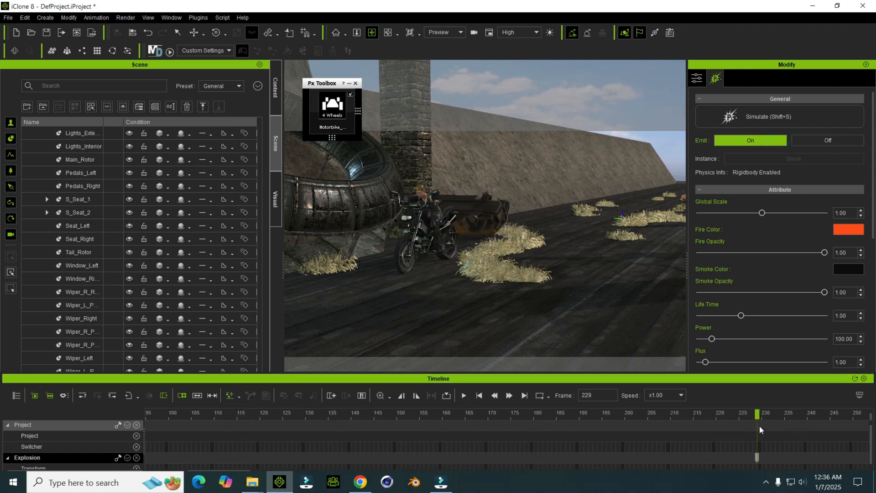
# Step: Key the explosion's emission off at frame 255
pyautogui.moveTo(760, 424); pyautogui.dragTo(752, 419)
pyautogui.moveTo(751, 424); pyautogui.dragTo(859, 430)
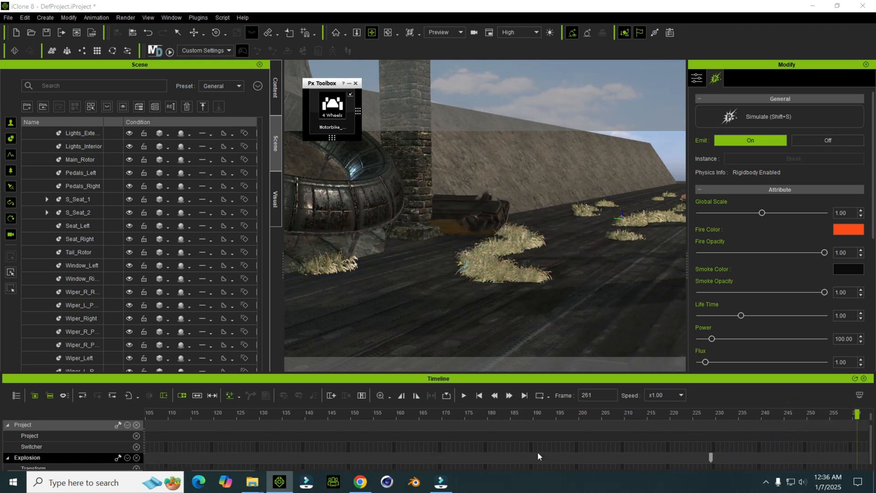
pyautogui.moveTo(219, 469); pyautogui.dragTo(232, 470)
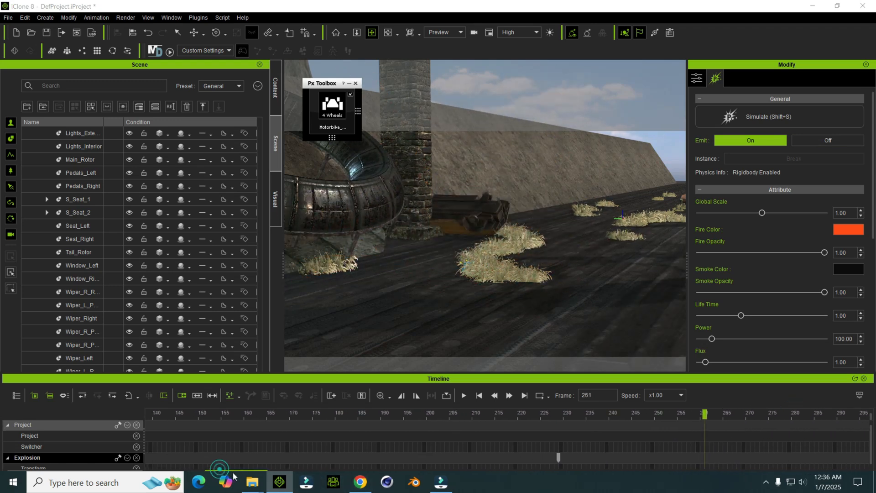
pyautogui.moveTo(705, 415); pyautogui.dragTo(677, 415)
pyautogui.click(826, 142)
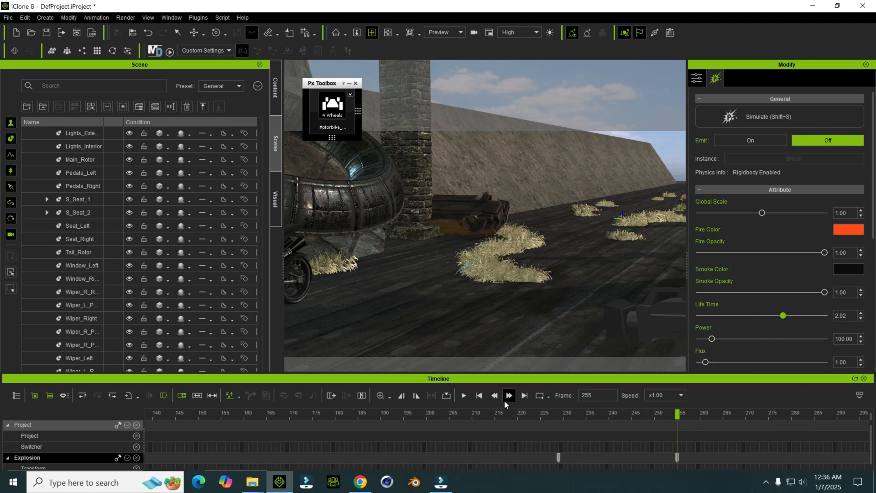
# Step: At frame 0, set the explosion's Life Time 1.70, Power 338.24, Flux 4.63, Ribbon Flux 4.85, Debris Flux 8.09, Debris Thickness 1.44, Debris Length 2.68, Smoke Gravity 5.15
pyautogui.click(479, 396)
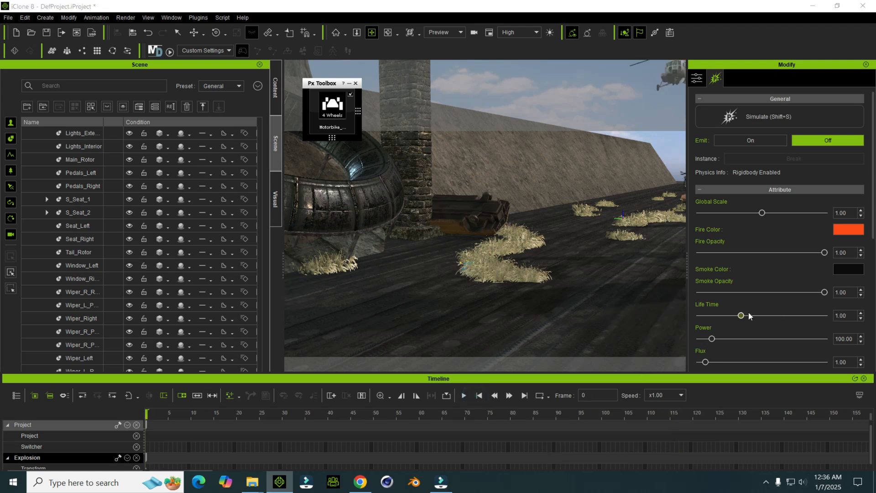
pyautogui.click(523, 396)
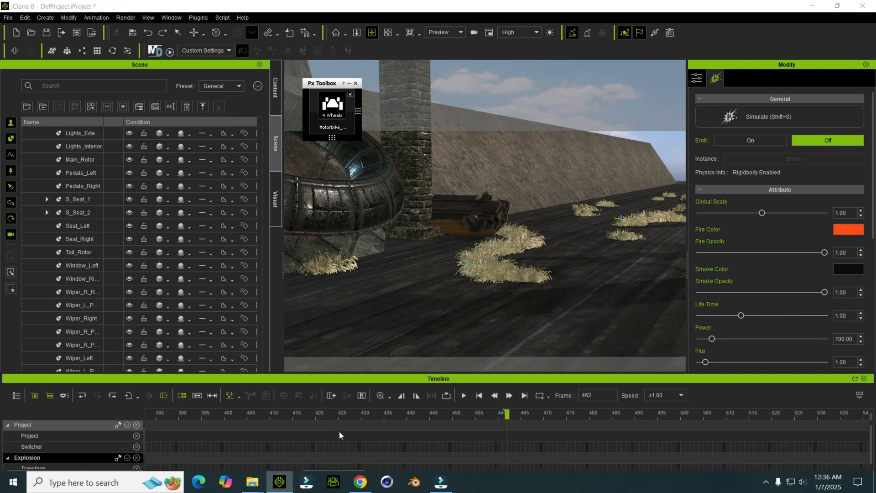
pyautogui.click(478, 399)
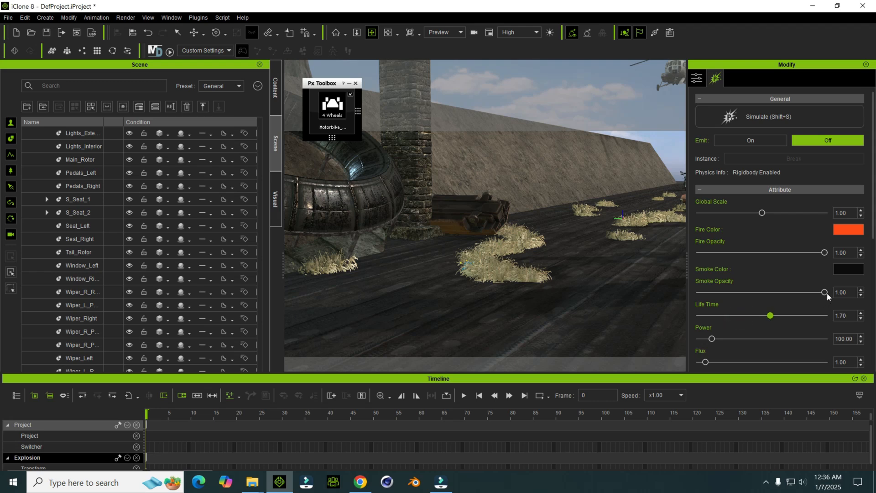
pyautogui.moveTo(712, 338); pyautogui.dragTo(741, 339)
pyautogui.scroll(-3, 729, 344)
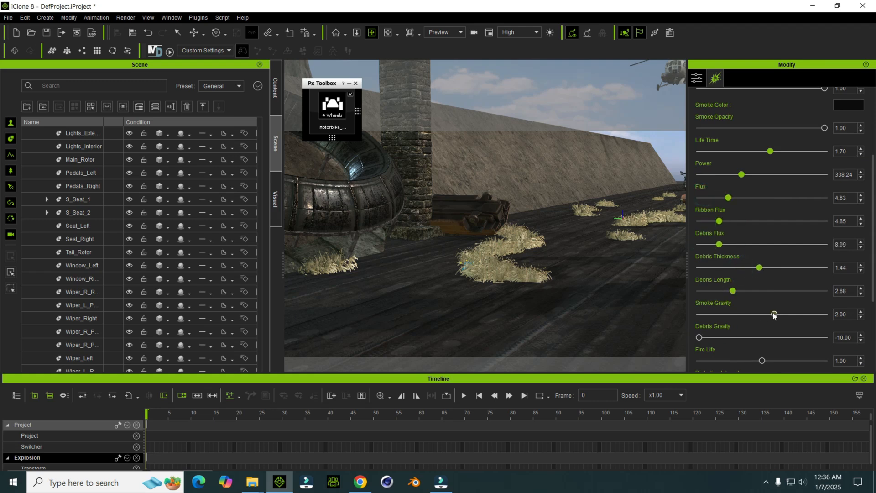
pyautogui.click(794, 313)
# Step: Play the animation to review the stronger explosion, close the timeline, and return to the start
pyautogui.press('space')
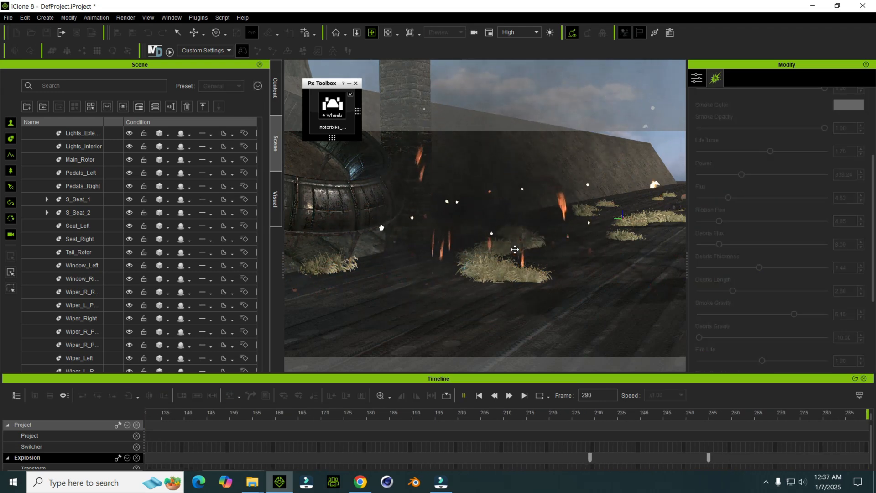
pyautogui.click(865, 378)
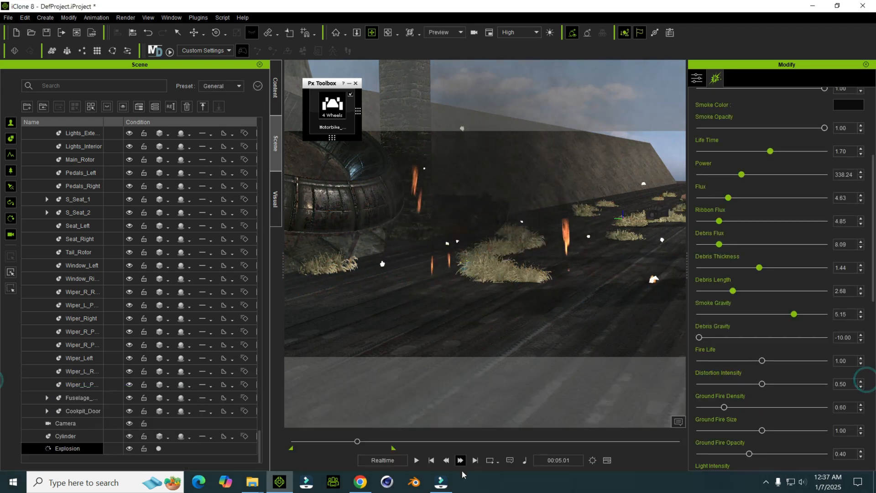
pyautogui.click(433, 463)
# Step: Add a directional light to the scene and raise its multiplier to 6.36
pyautogui.moveTo(452, 301); pyautogui.dragTo(477, 235, button='right')
pyautogui.scroll(2, 470, 249)
pyautogui.click(45, 19)
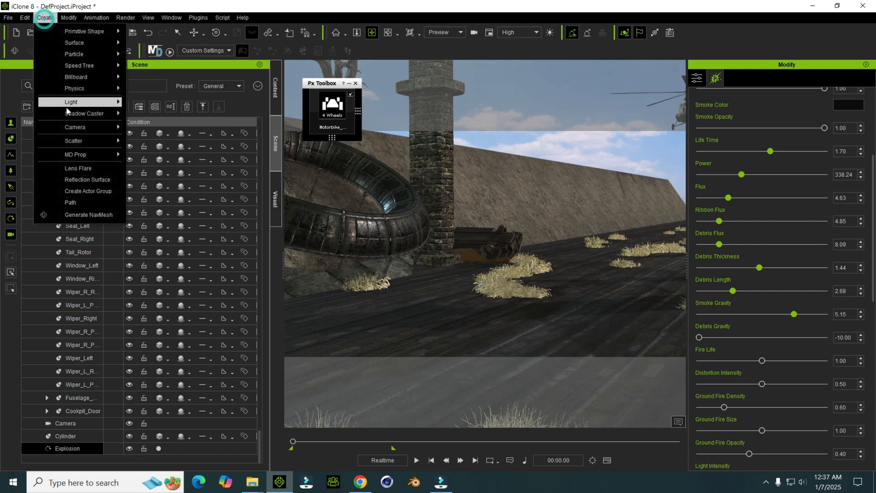
pyautogui.moveTo(69, 115)
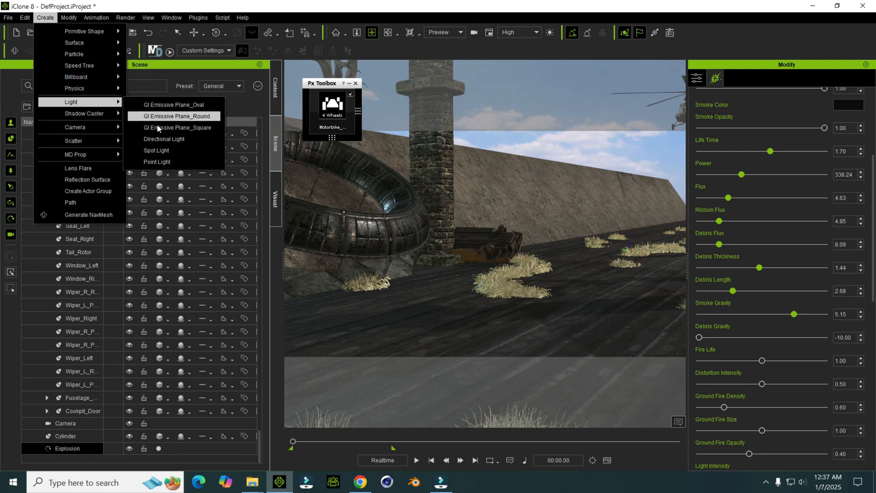
pyautogui.click(168, 139)
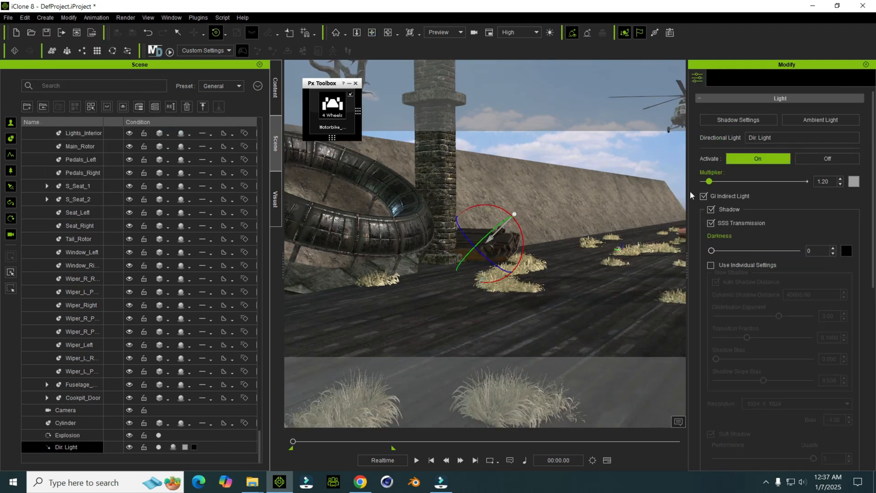
pyautogui.moveTo(714, 182); pyautogui.dragTo(732, 185)
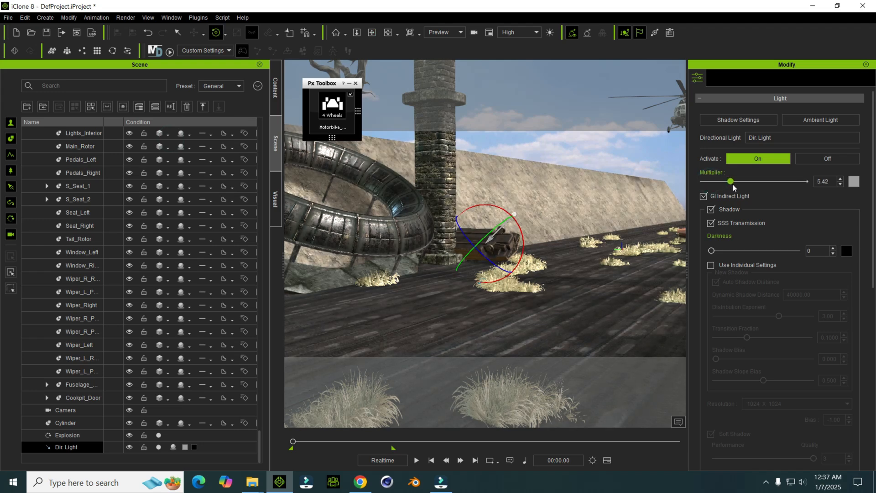
# Step: Play the animation in the Preview view to check the brighter lighting, and return to the start
pyautogui.press('space')
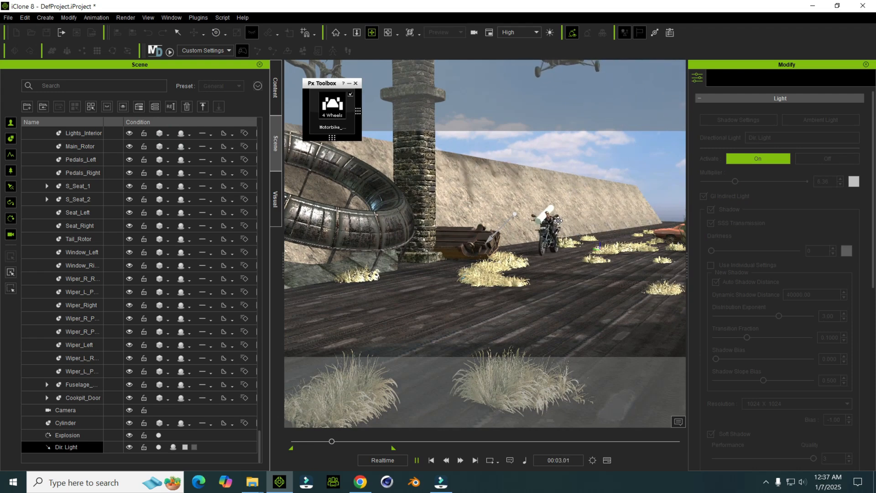
pyautogui.press('space')
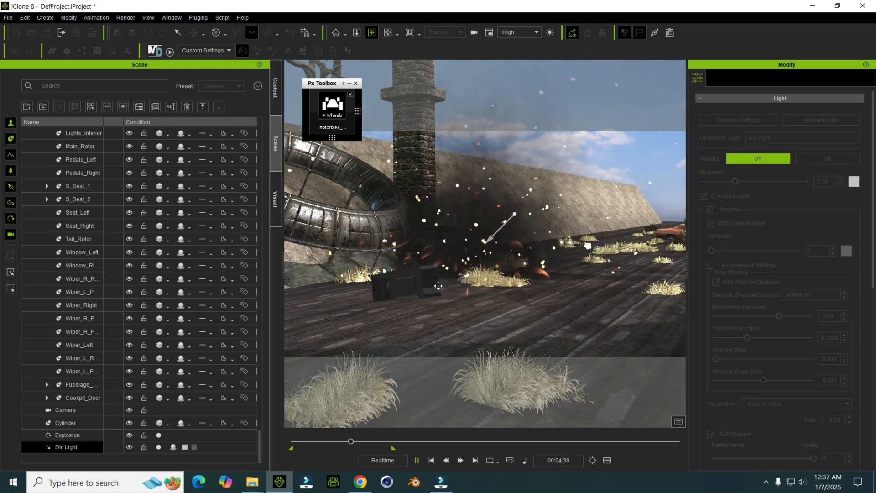
pyautogui.click(431, 460)
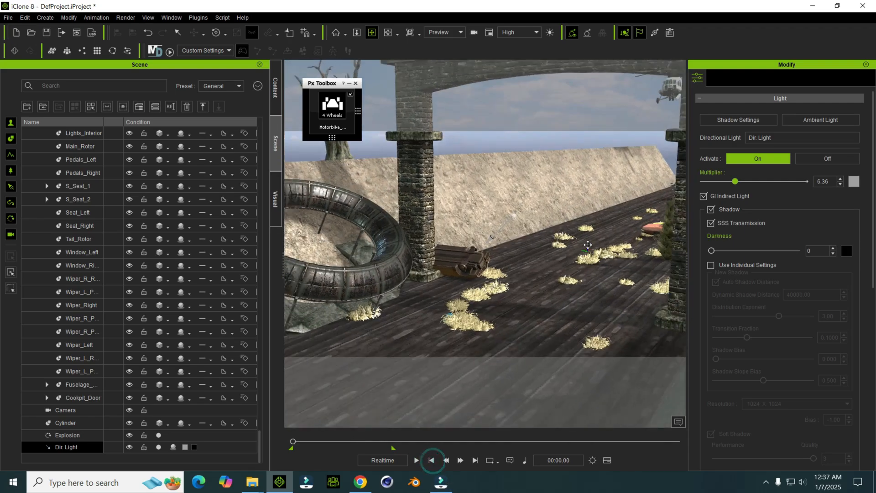
pyautogui.moveTo(588, 245); pyautogui.dragTo(488, 271, button='right')
# Step: Switch to Camera_0, play the shot to review the motorbike and missile, and return to the start
pyautogui.click(446, 31)
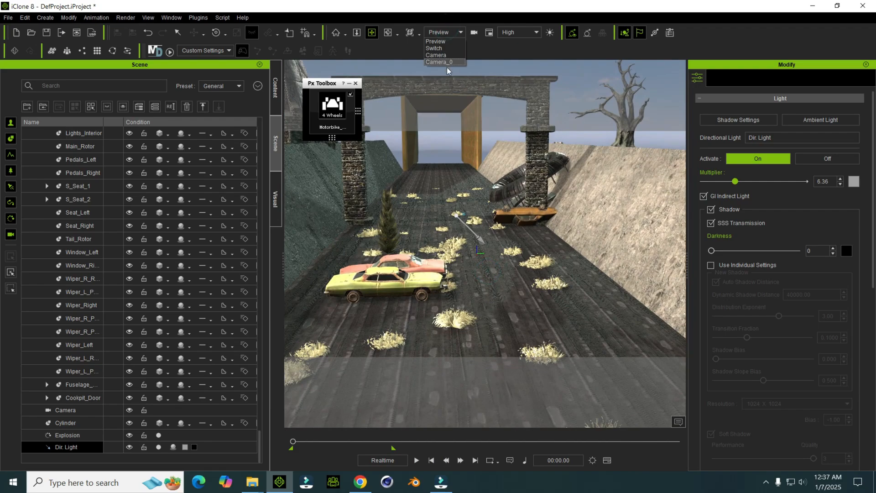
pyautogui.click(447, 62)
pyautogui.press('space')
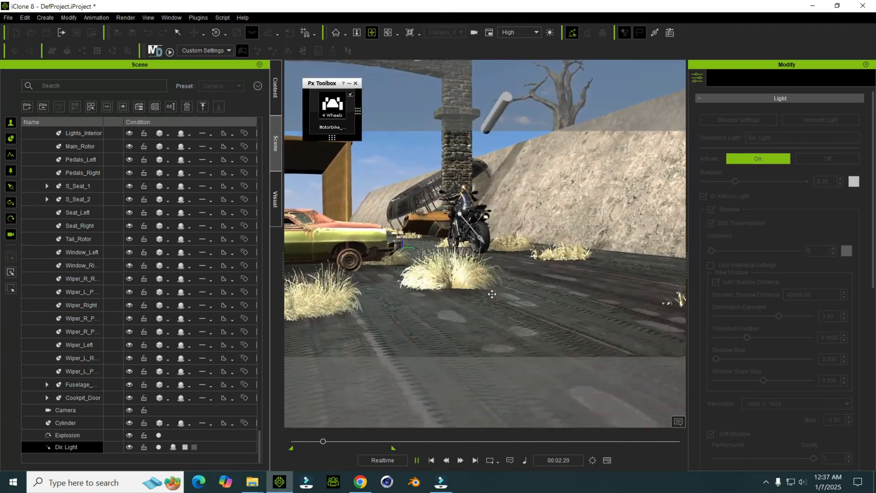
pyautogui.press('space')
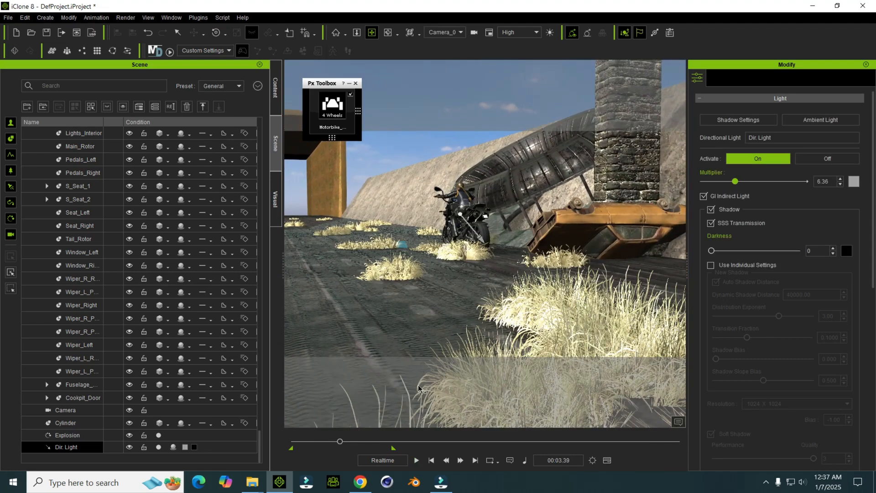
pyautogui.click(431, 460)
# Step: Review the cylinder's motion through Camera_0 with its timeline track shown, close the timeline, and return to the start
pyautogui.click(72, 423)
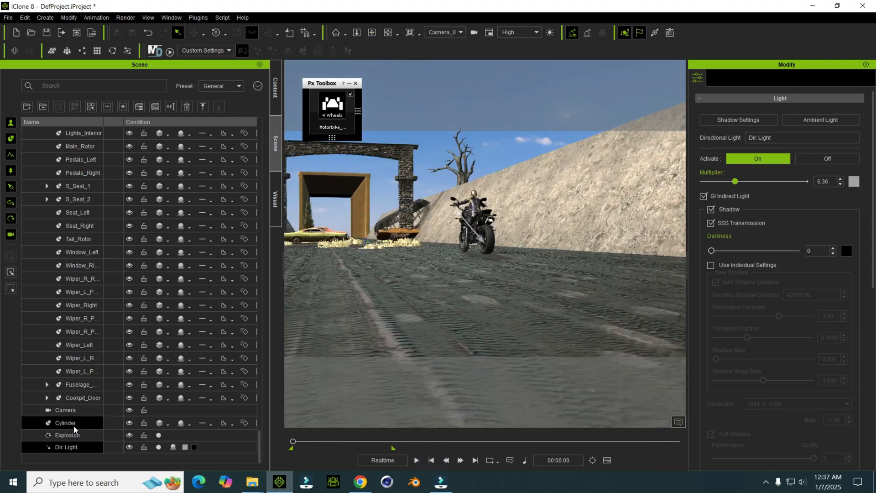
pyautogui.press('space')
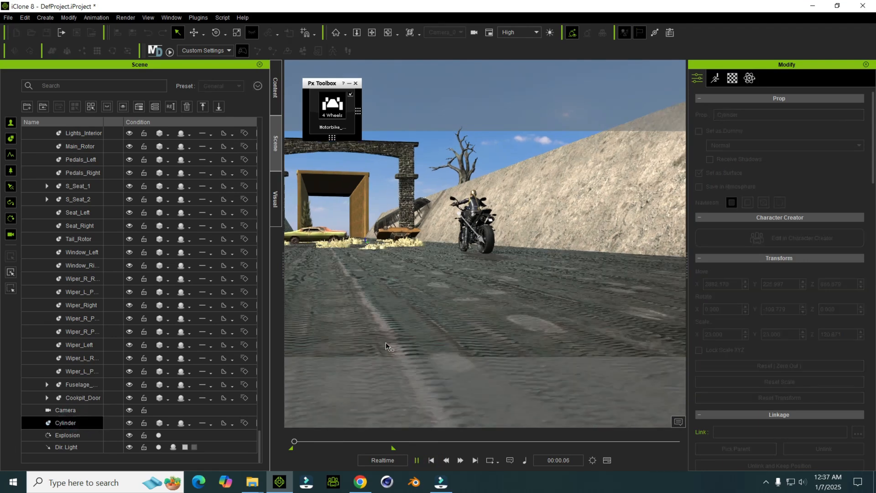
pyautogui.press('space')
pyautogui.press('F3')
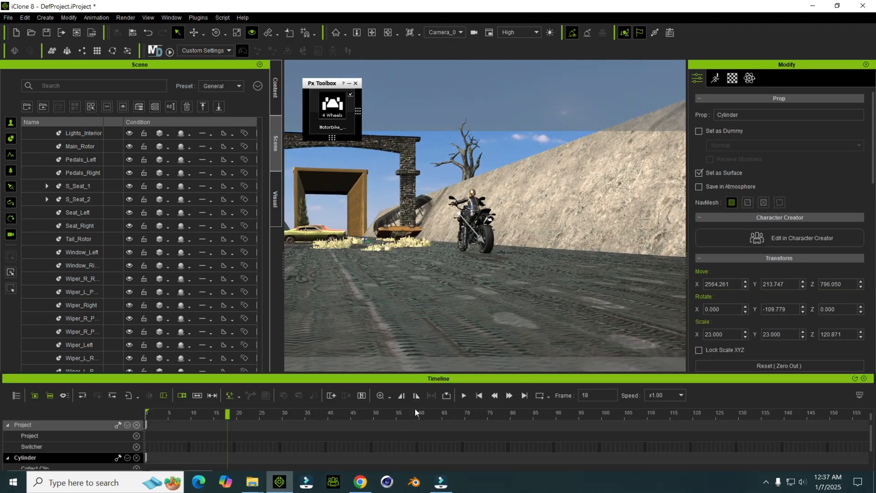
pyautogui.click(479, 396)
pyautogui.moveTo(148, 455); pyautogui.dragTo(273, 457)
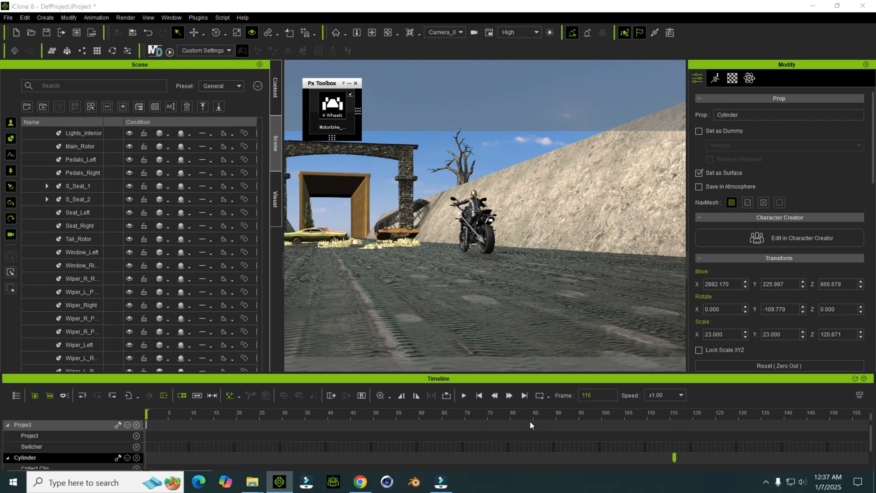
pyautogui.click(478, 396)
pyautogui.press('space')
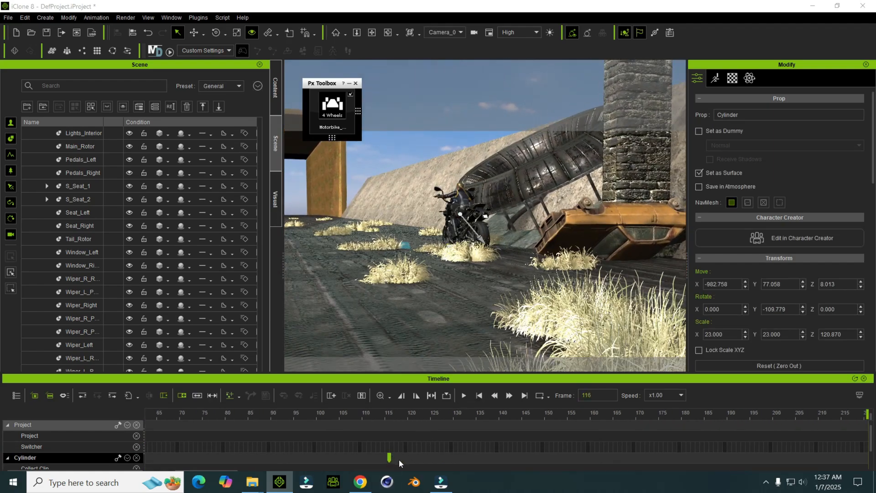
pyautogui.click(478, 396)
pyautogui.press('space')
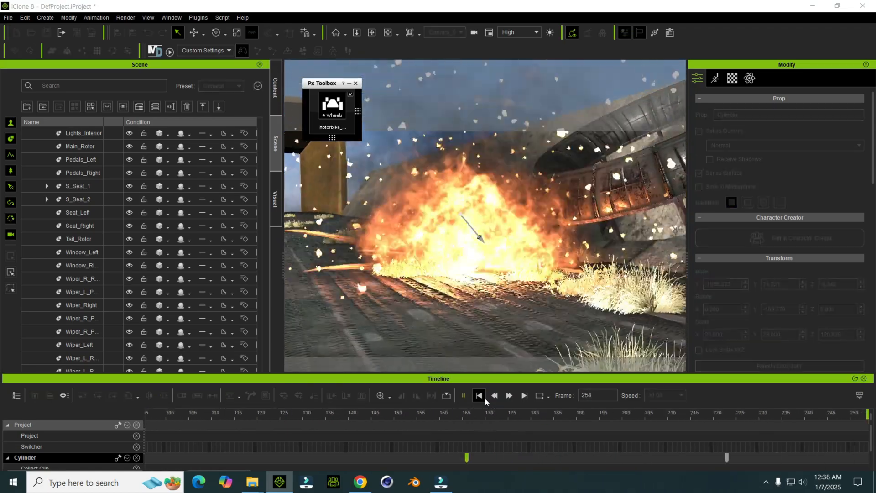
pyautogui.click(863, 379)
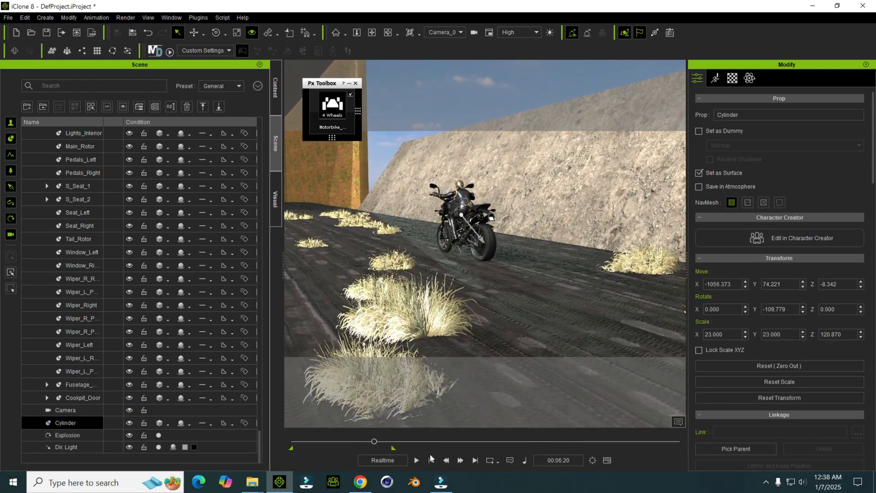
pyautogui.click(430, 459)
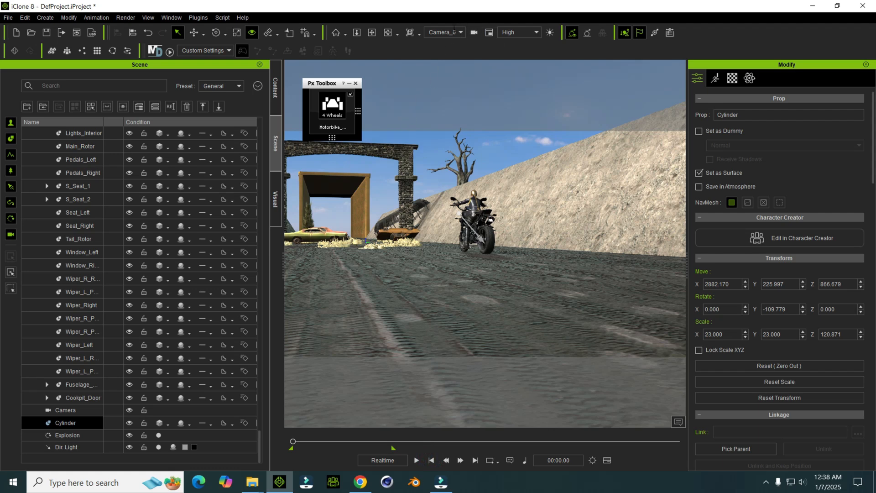
# Step: Switch to the Preview camera, add Exterior_Tower_Big_E from the Building_Parts folder beyond the arch, and scale it to 529.25
pyautogui.click(451, 42)
pyautogui.moveTo(454, 192)
pyautogui.mouseDown(button='middle')
pyautogui.moveTo(467, 202)
pyautogui.moveTo(465, 181)
pyautogui.mouseUp(button='middle')
pyautogui.moveTo(450, 150); pyautogui.dragTo(450, 237, button='middle')
pyautogui.moveTo(450, 237); pyautogui.dragTo(422, 194, button='right')
pyautogui.moveTo(421, 194); pyautogui.dragTo(418, 215, button='middle')
pyautogui.moveTo(461, 295); pyautogui.dragTo(539, 249, button='middle')
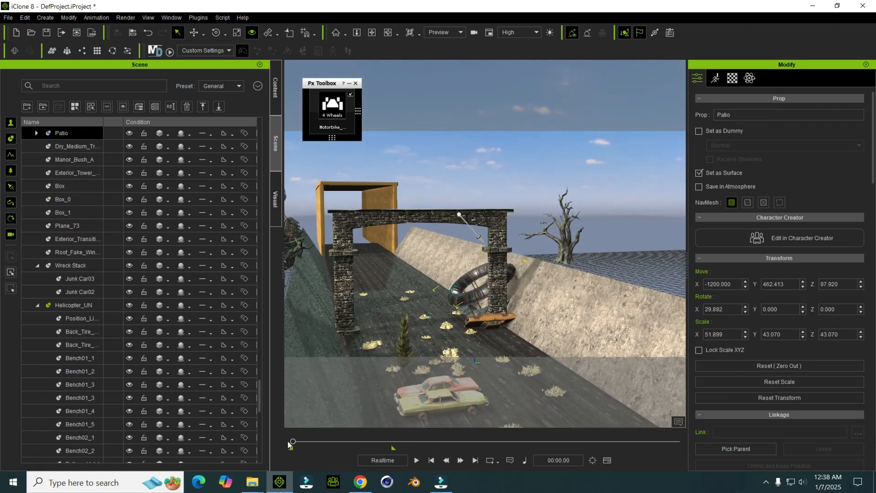
pyautogui.moveTo(261, 483)
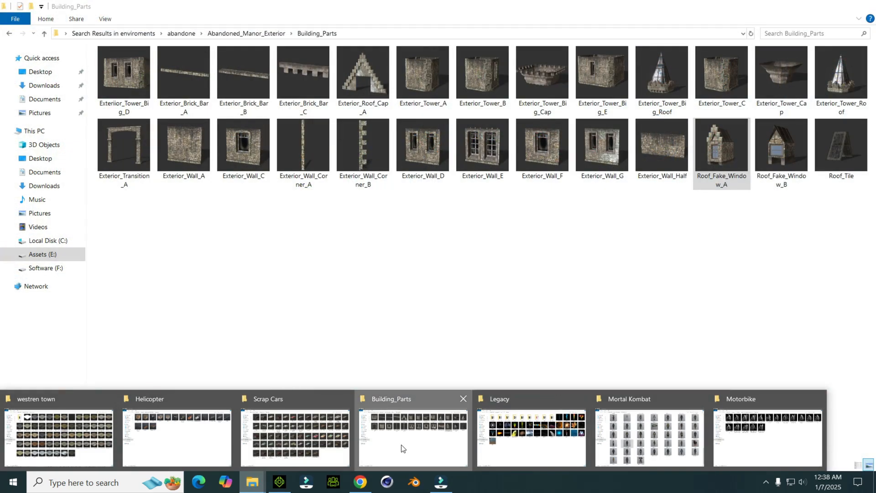
pyautogui.click(401, 448)
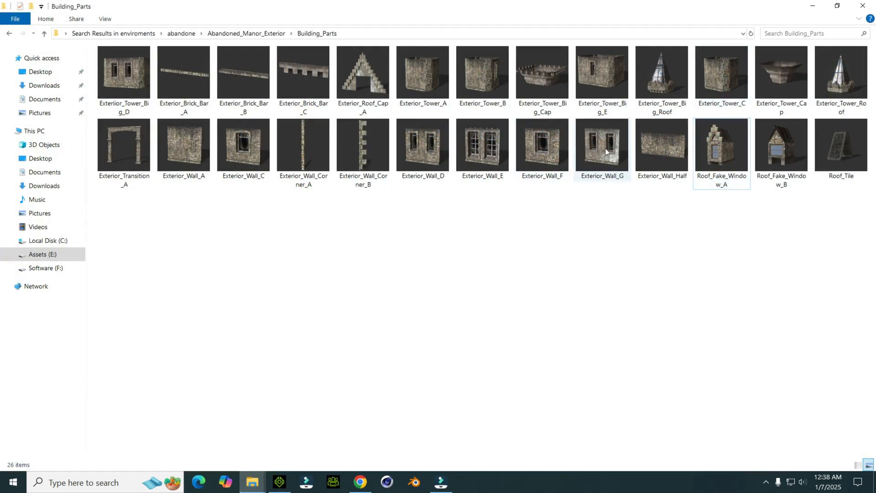
pyautogui.moveTo(588, 79); pyautogui.dragTo(473, 259)
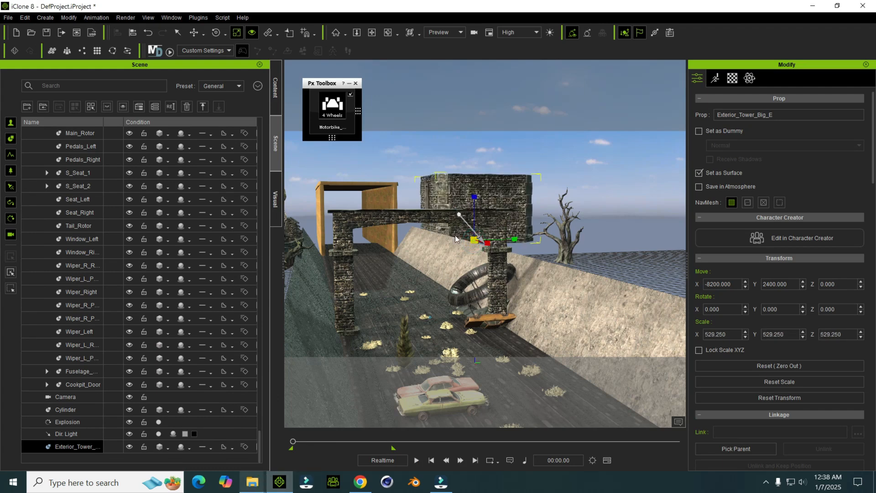
# Step: Show Camera_0 in the Mini Viewport and enlarge that window
pyautogui.click(488, 33)
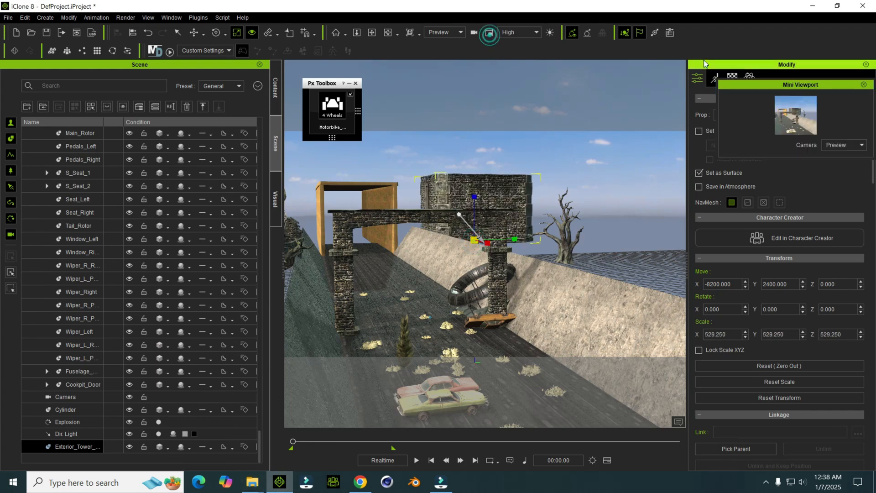
pyautogui.click(844, 144)
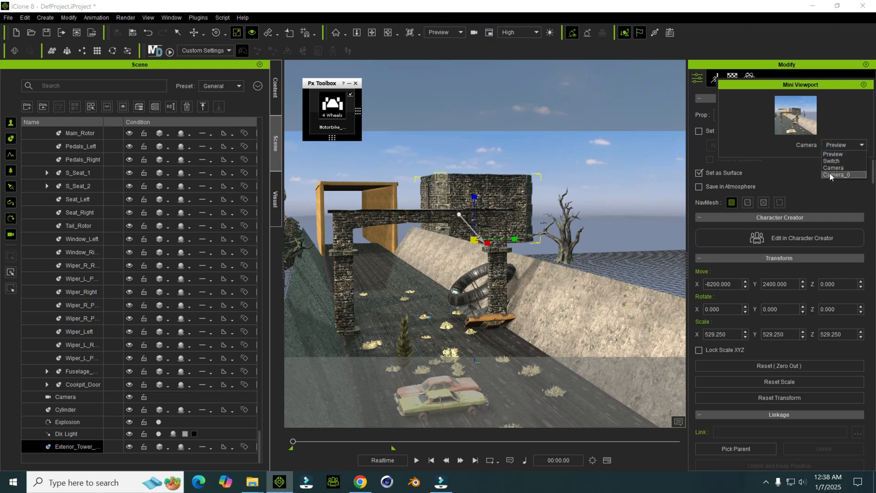
pyautogui.click(832, 175)
pyautogui.moveTo(780, 159); pyautogui.dragTo(777, 306)
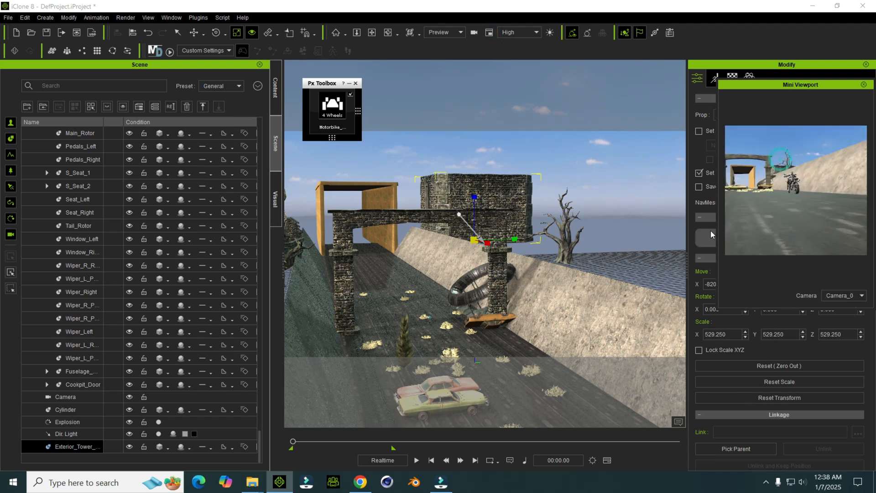
pyautogui.moveTo(715, 229); pyautogui.dragTo(569, 235)
# Step: Move the new tower beside the tunnel box, behind the rocky bank, checking its placement in the Camera_0 view
pyautogui.moveTo(506, 184); pyautogui.dragTo(463, 233, button='right')
pyautogui.press('w')
pyautogui.moveTo(483, 194); pyautogui.dragTo(566, 186)
pyautogui.moveTo(527, 148); pyautogui.dragTo(509, 264)
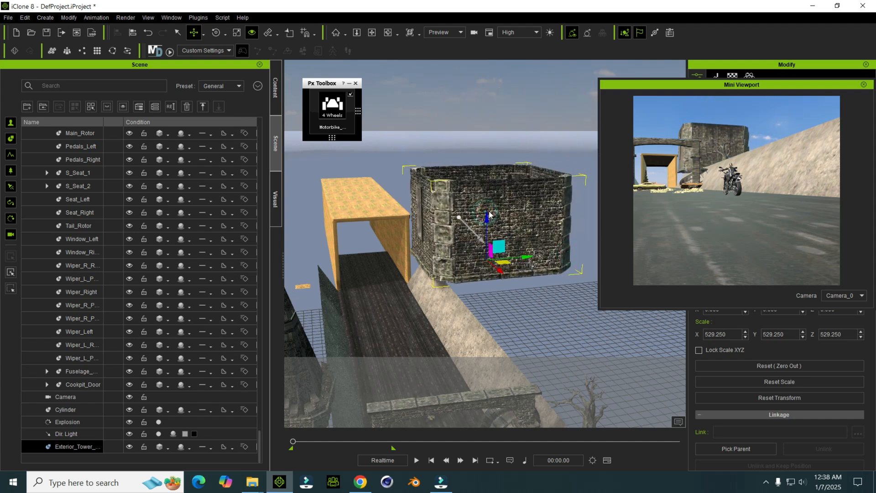
pyautogui.moveTo(488, 220); pyautogui.dragTo(543, 265)
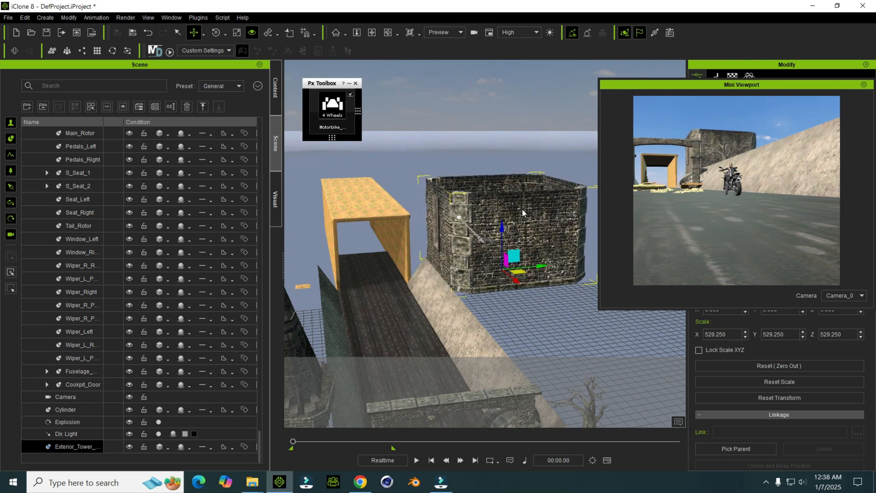
# Step: Add Roof_Fake_Window_A from the Building_Parts folder near the tunnel box and scale it to 628.325
pyautogui.moveTo(252, 481)
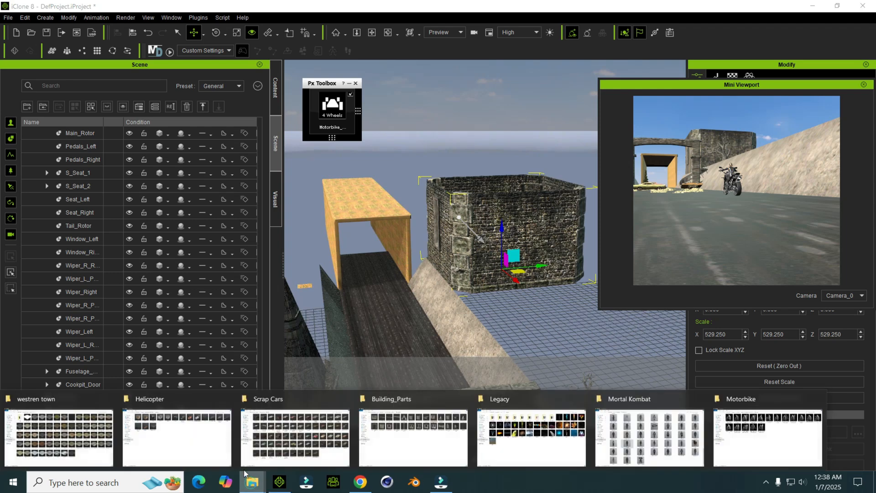
pyautogui.click(437, 443)
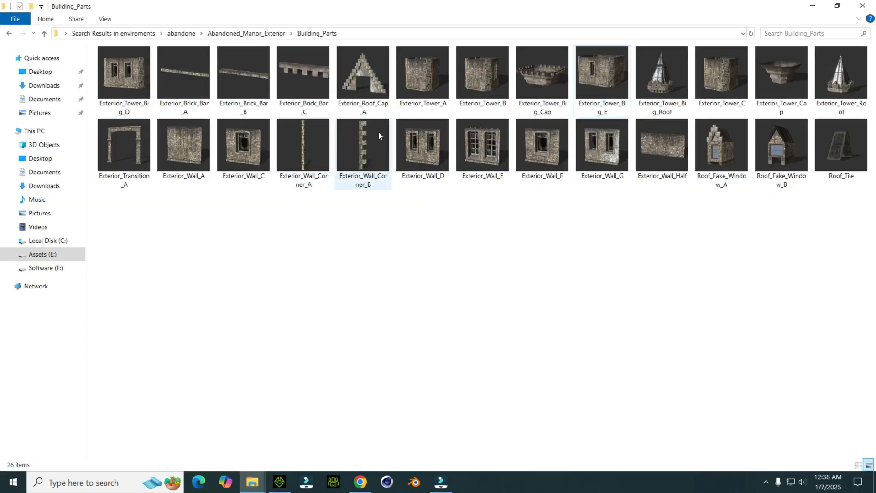
pyautogui.moveTo(728, 190); pyautogui.dragTo(389, 195)
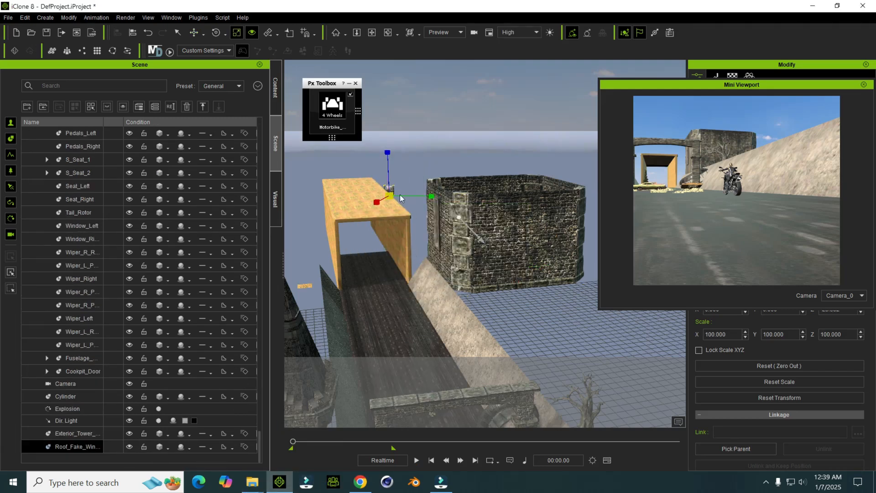
pyautogui.moveTo(396, 196); pyautogui.dragTo(436, 102)
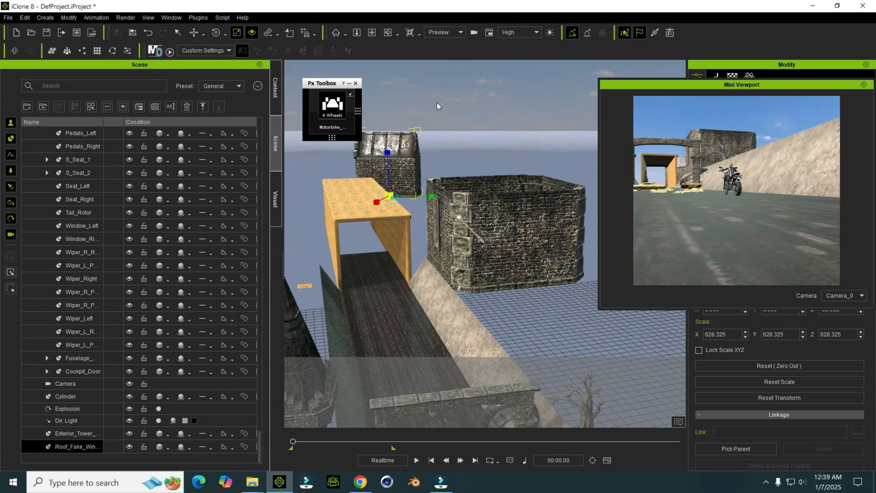
# Step: Move the roof window piece against the tower's front and turn its window toward the near end of the road
pyautogui.press('w')
pyautogui.moveTo(394, 201); pyautogui.dragTo(536, 340)
pyautogui.press('e')
pyautogui.press('r')
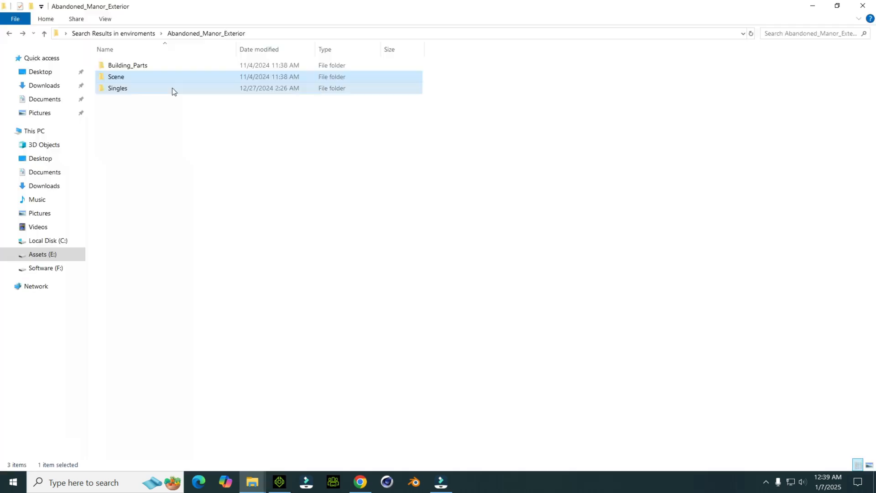
# Step: Add the Detailed_Rocks prop from the Singles folder, move it off the tunnel box, and scale it to 203.82
pyautogui.doubleClick(172, 87)
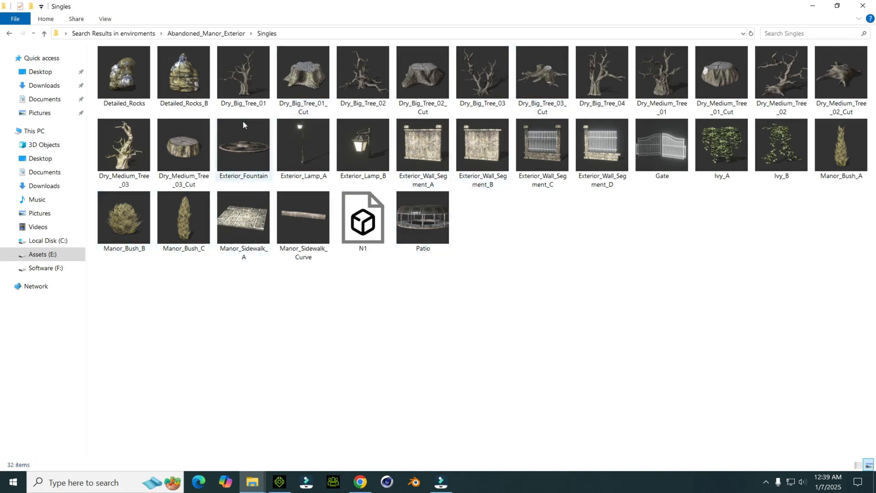
pyautogui.moveTo(128, 97); pyautogui.dragTo(421, 261)
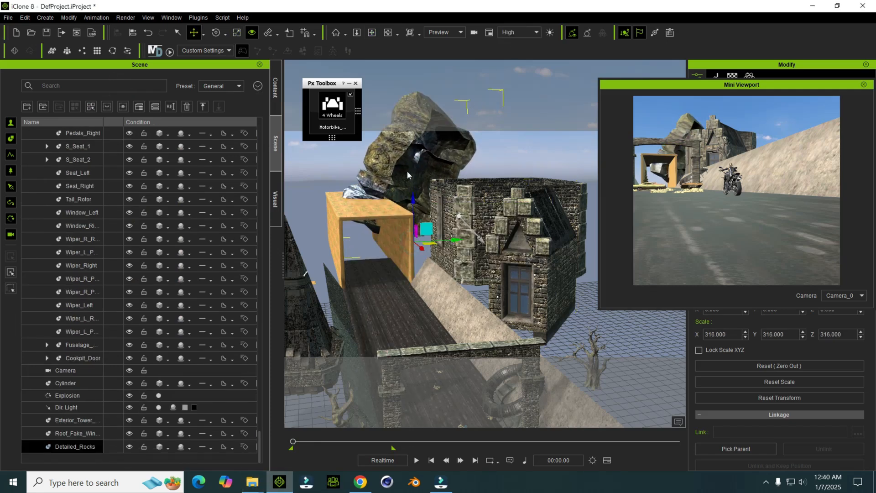
pyautogui.moveTo(413, 200); pyautogui.dragTo(544, 390)
pyautogui.press('r')
pyautogui.press('w')
# Step: Position the rocks behind the rocky bank, nearer than the tower, so they rise above it in Camera_0
pyautogui.moveTo(550, 357); pyautogui.dragTo(642, 422)
pyautogui.scroll(-3, 524, 343)
pyautogui.moveTo(524, 343); pyautogui.dragTo(529, 336, button='right')
pyautogui.scroll(3, 530, 335)
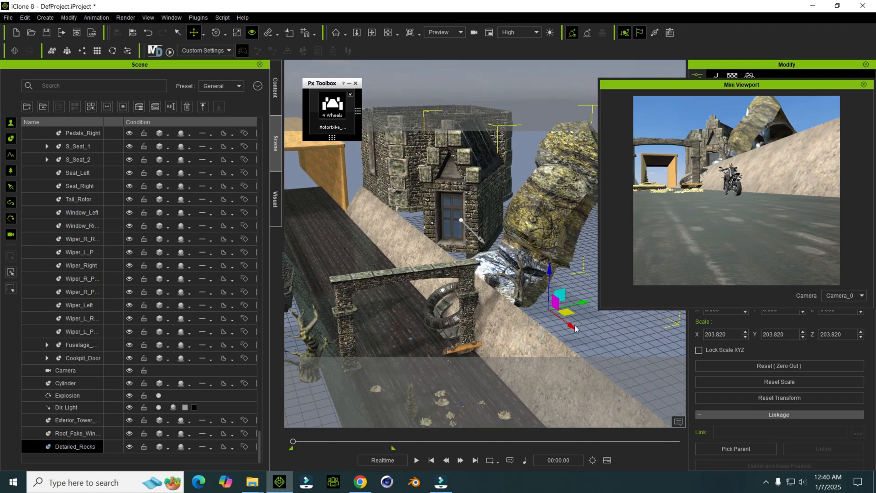
pyautogui.moveTo(574, 329); pyautogui.dragTo(669, 396)
pyautogui.moveTo(537, 345); pyautogui.dragTo(525, 315, button='middle')
pyautogui.moveTo(322, 198); pyautogui.dragTo(381, 210, button='middle')
pyautogui.moveTo(455, 282); pyautogui.dragTo(449, 268, button='right')
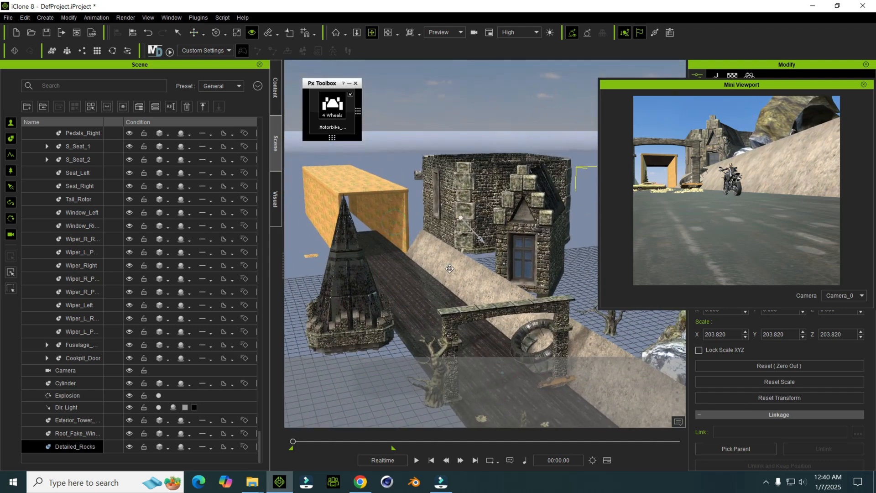
# Step: Play the animation to review the new background props and return to the start
pyautogui.click(416, 459)
pyautogui.click(416, 460)
pyautogui.click(431, 460)
# Step: Add another Detailed_Rocks prop from the Singles folder into the scene near the tunnel box
pyautogui.moveTo(414, 237); pyautogui.dragTo(412, 237, button='right')
pyautogui.moveTo(413, 237); pyautogui.dragTo(421, 267, button='middle')
pyautogui.moveTo(455, 213); pyautogui.dragTo(420, 253, button='right')
pyautogui.moveTo(421, 253); pyautogui.dragTo(431, 289, button='middle')
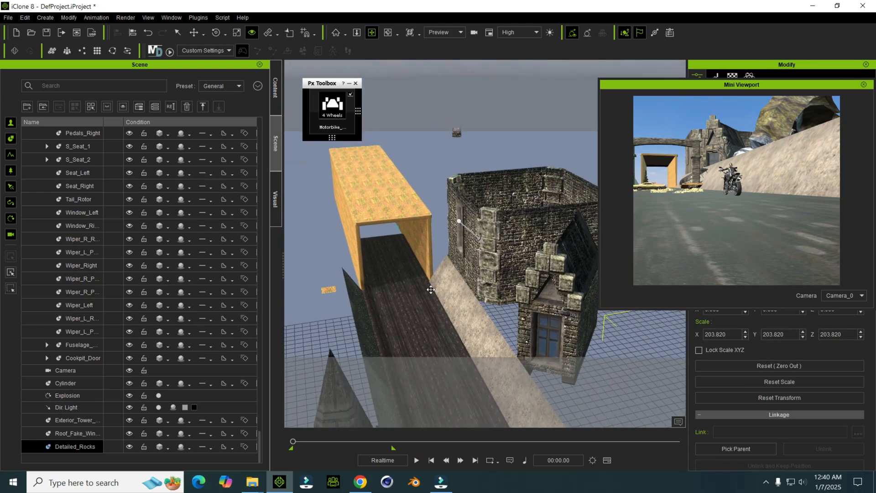
pyautogui.click(456, 135)
pyautogui.click(251, 487)
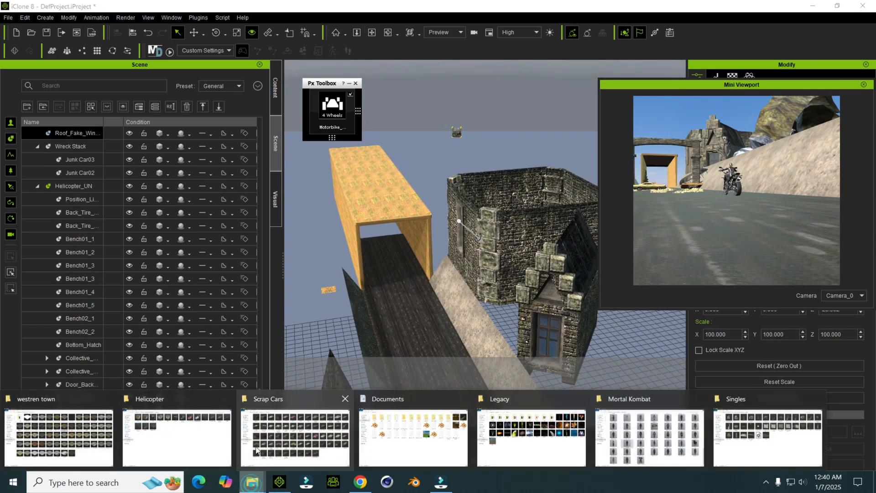
pyautogui.click(186, 421)
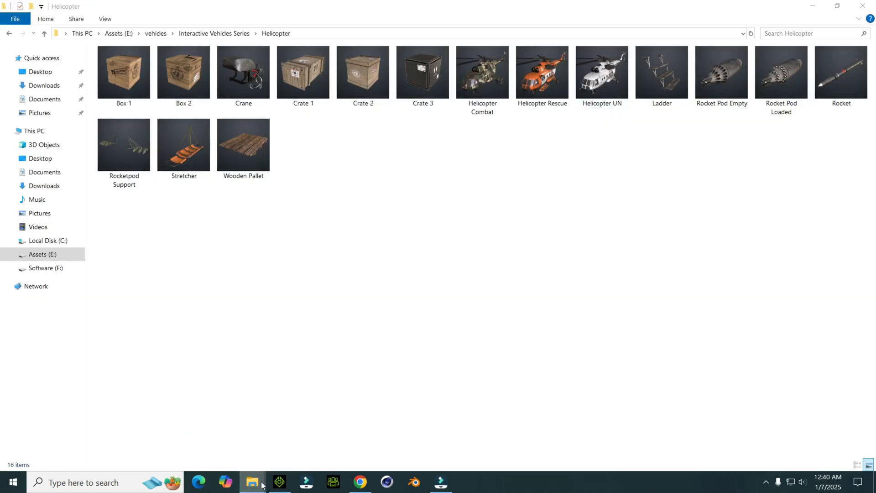
pyautogui.moveTo(252, 482)
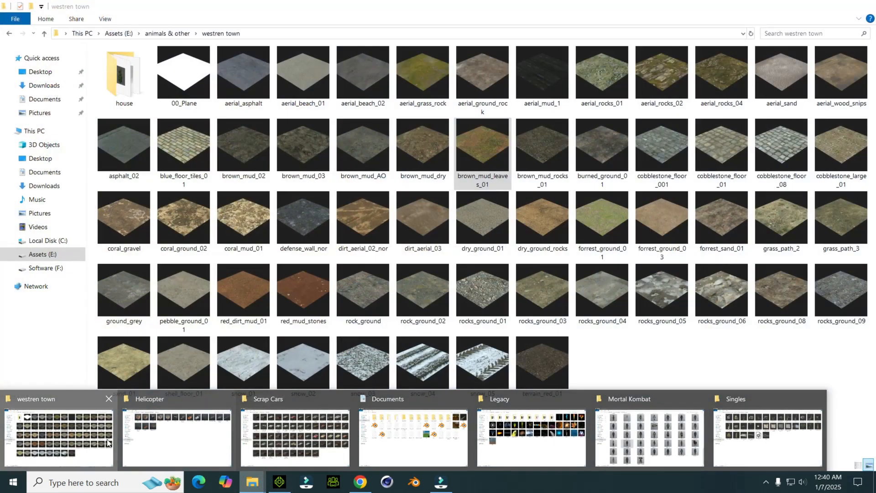
pyautogui.click(106, 439)
pyautogui.moveTo(254, 482)
pyautogui.click(753, 449)
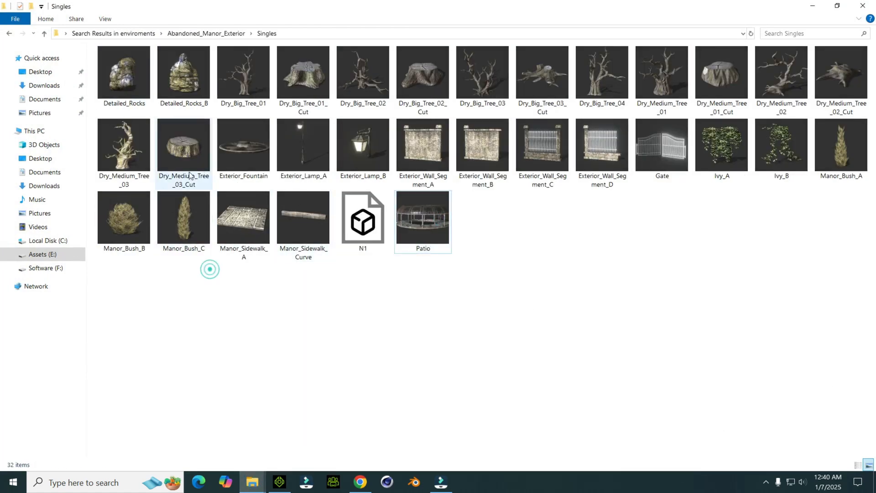
pyautogui.moveTo(128, 75)
pyautogui.mouseDown()
pyautogui.moveTo(280, 326)
pyautogui.moveTo(287, 404)
pyautogui.moveTo(269, 483)
pyautogui.moveTo(367, 398)
pyautogui.moveTo(412, 242)
pyautogui.moveTo(407, 257)
pyautogui.moveTo(455, 221)
pyautogui.moveTo(464, 246)
pyautogui.moveTo(479, 254)
pyautogui.mouseUp()
# Step: Scale the new rocks to about 219, turn them sideways, and place them across the top of the tunnel opening
pyautogui.press('w')
pyautogui.press('e')
pyautogui.moveTo(463, 311)
pyautogui.mouseDown()
pyautogui.moveTo(485, 313)
pyautogui.moveTo(506, 298)
pyautogui.moveTo(469, 286)
pyautogui.moveTo(483, 274)
pyautogui.moveTo(468, 300)
pyautogui.mouseUp()
pyautogui.press('w')
pyautogui.moveTo(468, 299); pyautogui.dragTo(449, 269, button='right')
pyautogui.moveTo(478, 283); pyautogui.dragTo(492, 286)
pyautogui.moveTo(488, 279); pyautogui.dragTo(487, 269, button='right')
pyautogui.keyDown('ctrl'); pyautogui.moveTo(459, 287); pyautogui.dragTo(448, 269); pyautogui.keyUp('ctrl')
pyautogui.keyDown('ctrl'); pyautogui.moveTo(447, 222); pyautogui.dragTo(476, 120); pyautogui.keyUp('ctrl')
# Step: Turn and position a copy of the rocks at the tunnel opening's upper corner on the tower side
pyautogui.press('e')
pyautogui.moveTo(448, 156); pyautogui.dragTo(456, 187)
pyautogui.press('w')
pyautogui.moveTo(463, 148); pyautogui.dragTo(468, 176)
pyautogui.press('e')
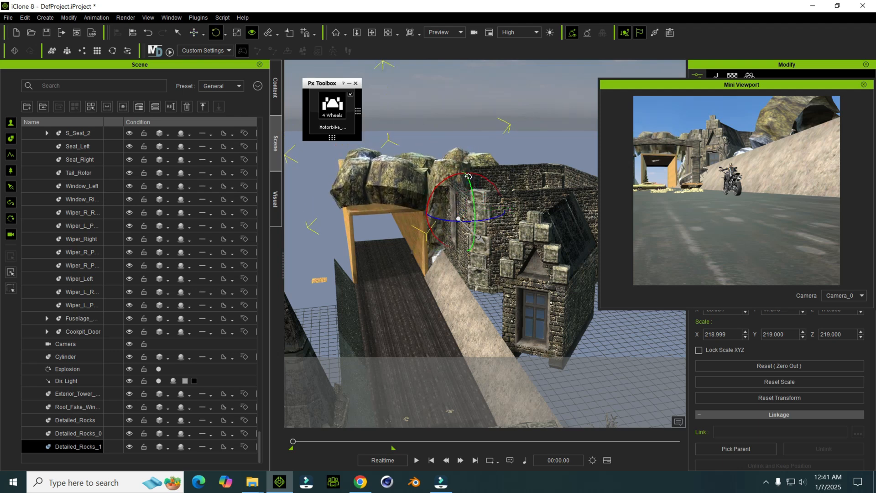
pyautogui.moveTo(465, 218); pyautogui.dragTo(482, 222, button='middle')
pyautogui.press('w')
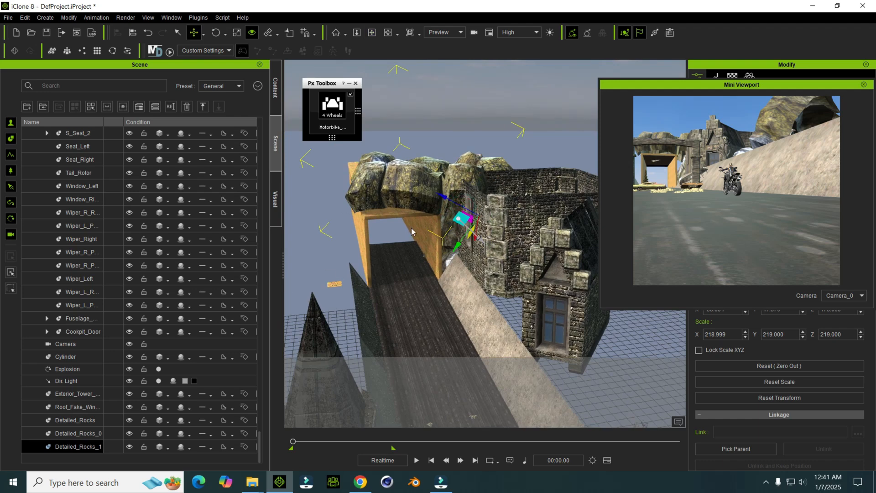
pyautogui.press('w')
# Step: Place another copy of the rocks upright against the tunnel's side away from the tower
pyautogui.keyDown('ctrl'); pyautogui.moveTo(521, 213); pyautogui.dragTo(373, 224); pyautogui.keyUp('ctrl')
pyautogui.moveTo(349, 225); pyautogui.dragTo(371, 218, button='middle')
pyautogui.press('e')
pyautogui.moveTo(336, 195); pyautogui.dragTo(331, 240)
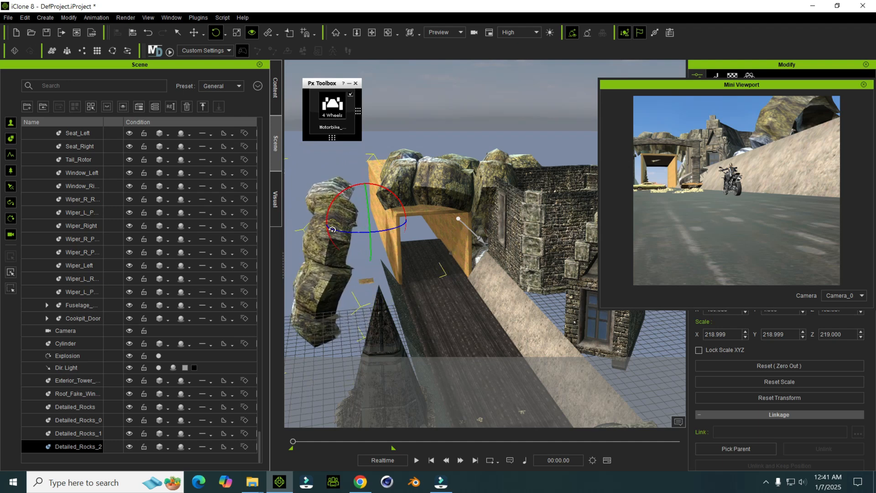
pyautogui.press('w')
# Step: Play the animation to review the rocks around the tunnel and return to the start
pyautogui.press('space')
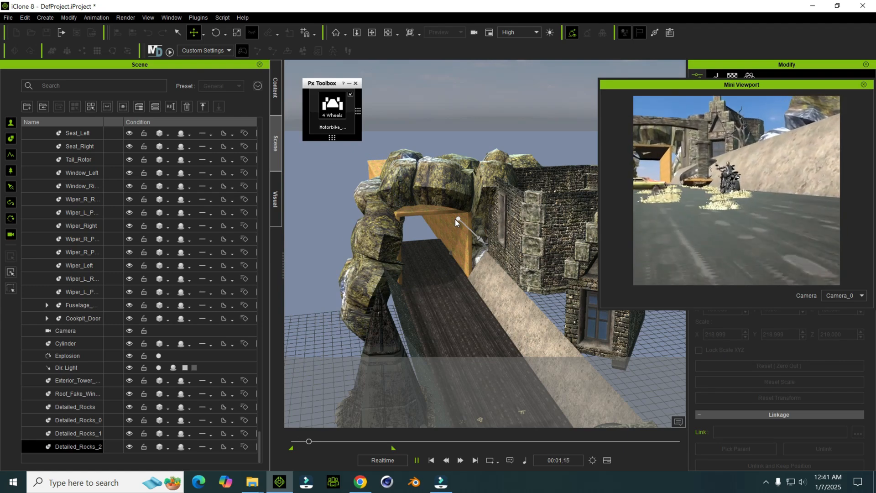
pyautogui.click(417, 459)
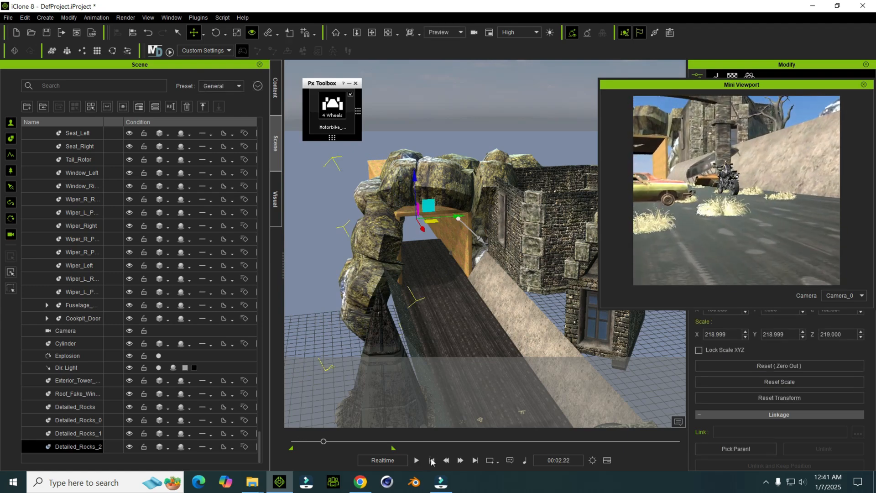
pyautogui.click(432, 460)
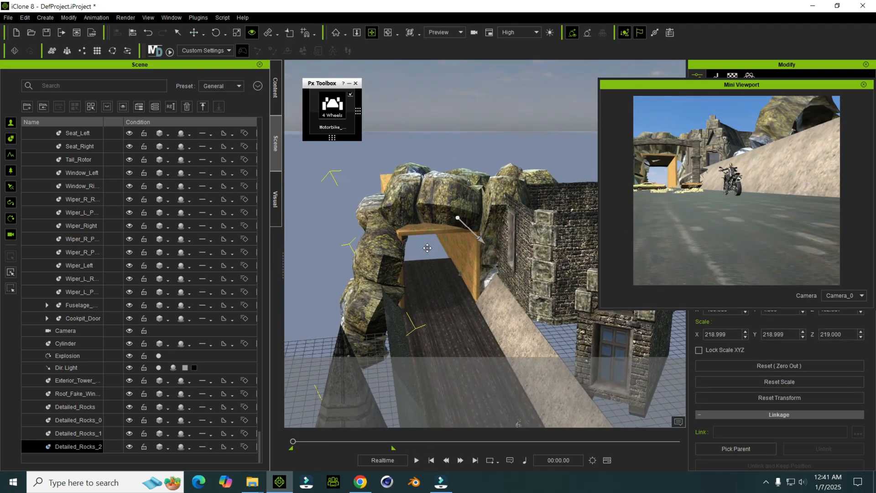
# Step: Duplicate the rocks once more and place the copy between the tunnel and the back of the tower
pyautogui.moveTo(426, 247)
pyautogui.mouseDown(button='right')
pyautogui.moveTo(430, 295)
pyautogui.moveTo(436, 244)
pyautogui.mouseUp(button='right')
pyautogui.moveTo(570, 228); pyautogui.dragTo(520, 260, button='right')
pyautogui.click(539, 270)
pyautogui.moveTo(538, 270); pyautogui.dragTo(457, 229, button='middle')
pyautogui.press('w')
pyautogui.keyDown('ctrl'); pyautogui.moveTo(453, 381); pyautogui.dragTo(465, 291); pyautogui.keyUp('ctrl')
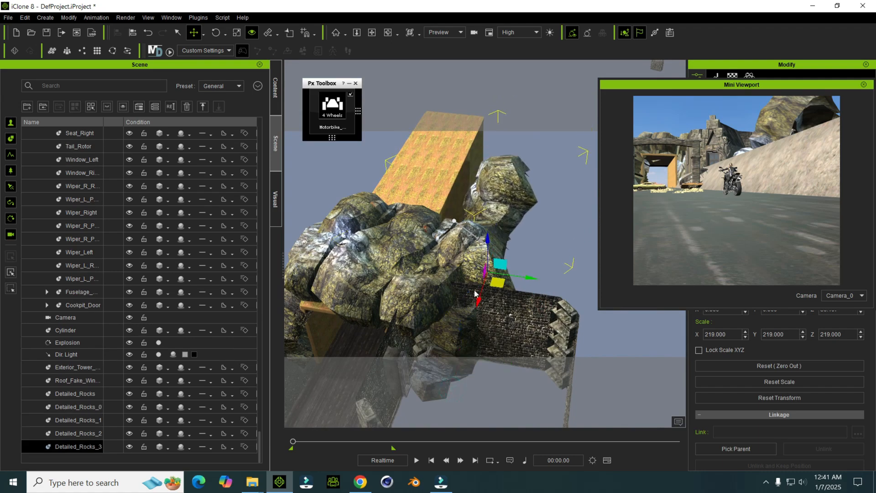
pyautogui.moveTo(525, 275); pyautogui.dragTo(520, 276)
pyautogui.moveTo(520, 278); pyautogui.dragTo(392, 217, button='right')
pyautogui.moveTo(392, 216); pyautogui.dragTo(378, 211, button='middle')
pyautogui.moveTo(378, 211); pyautogui.dragTo(419, 242, button='right')
pyautogui.moveTo(418, 242); pyautogui.dragTo(396, 234, button='middle')
# Step: Duplicate the tunnel's roof box and move the copy toward the tunnel's far end
pyautogui.click(418, 266)
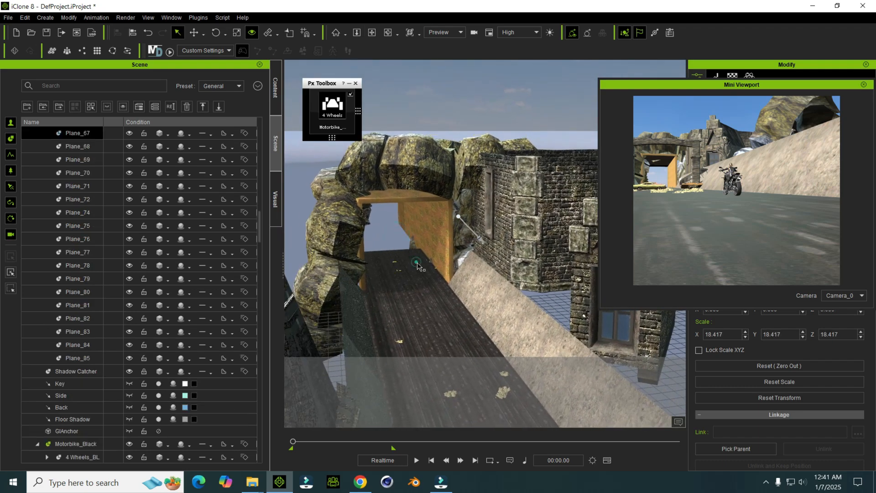
pyautogui.moveTo(417, 266); pyautogui.dragTo(422, 266, button='middle')
pyautogui.click(401, 262)
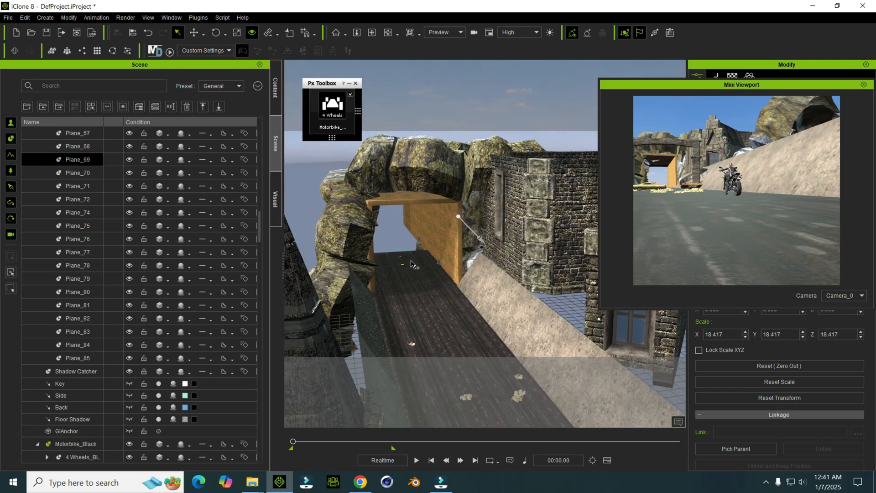
pyautogui.moveTo(402, 250); pyautogui.dragTo(423, 247, button='right')
pyautogui.click(420, 219)
pyautogui.click(423, 217)
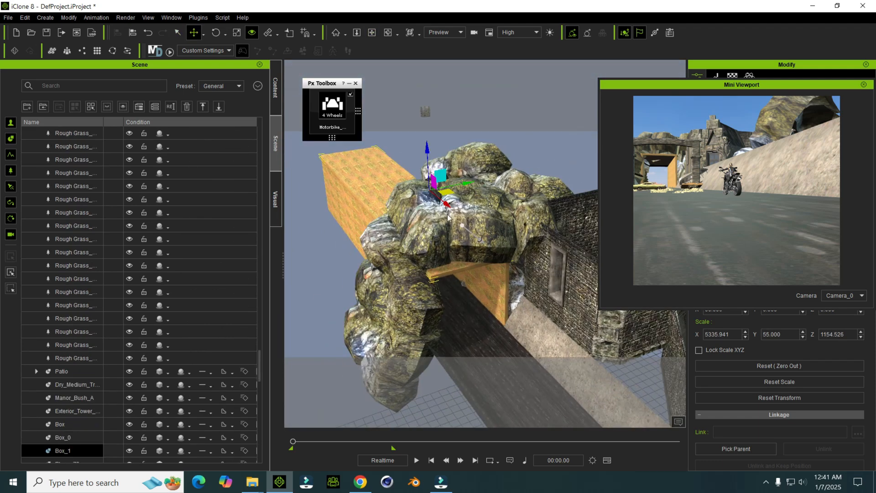
pyautogui.keyDown('ctrl'); pyautogui.moveTo(446, 205); pyautogui.dragTo(333, 133); pyautogui.keyUp('ctrl')
pyautogui.moveTo(365, 139); pyautogui.dragTo(388, 168, button='middle')
pyautogui.moveTo(373, 151); pyautogui.dragTo(378, 155)
pyautogui.moveTo(430, 222); pyautogui.dragTo(396, 220, button='right')
pyautogui.moveTo(400, 230); pyautogui.dragTo(397, 234, button='middle')
pyautogui.moveTo(396, 234)
pyautogui.mouseDown(button='right')
pyautogui.moveTo(389, 210)
pyautogui.moveTo(385, 236)
pyautogui.mouseUp(button='right')
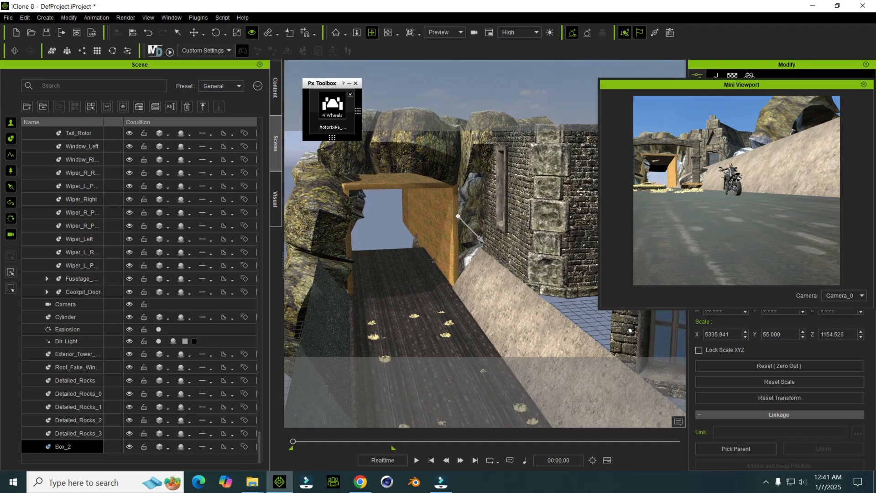
# Step: Close the Mini Viewport
pyautogui.moveTo(463, 207); pyautogui.dragTo(485, 212, button='middle')
pyautogui.moveTo(459, 206); pyautogui.dragTo(462, 208, button='right')
pyautogui.moveTo(440, 225); pyautogui.dragTo(432, 231, button='middle')
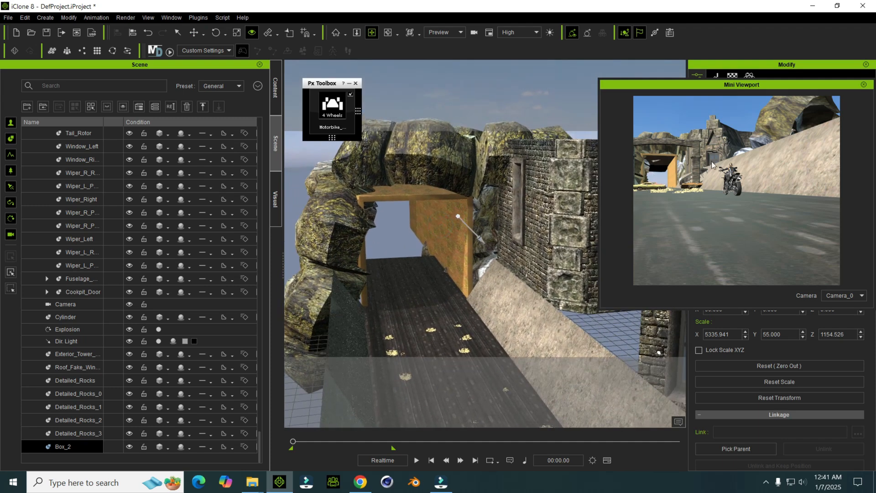
pyautogui.click(452, 231)
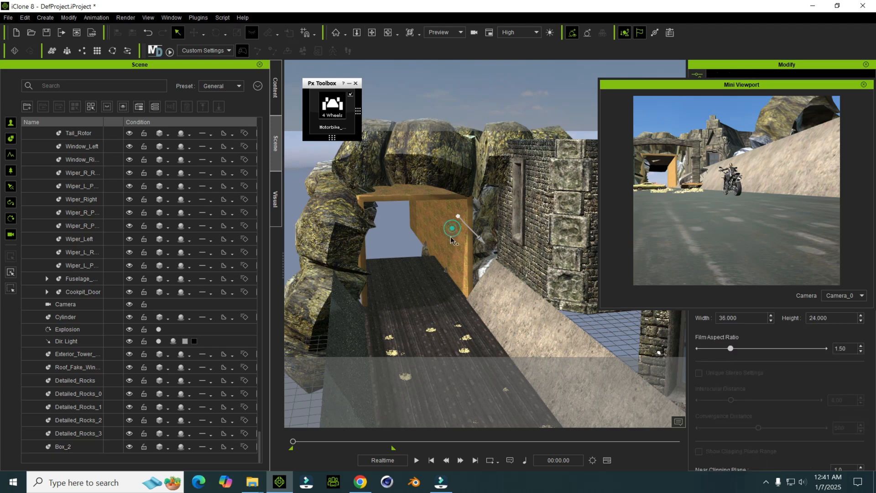
pyautogui.click(863, 85)
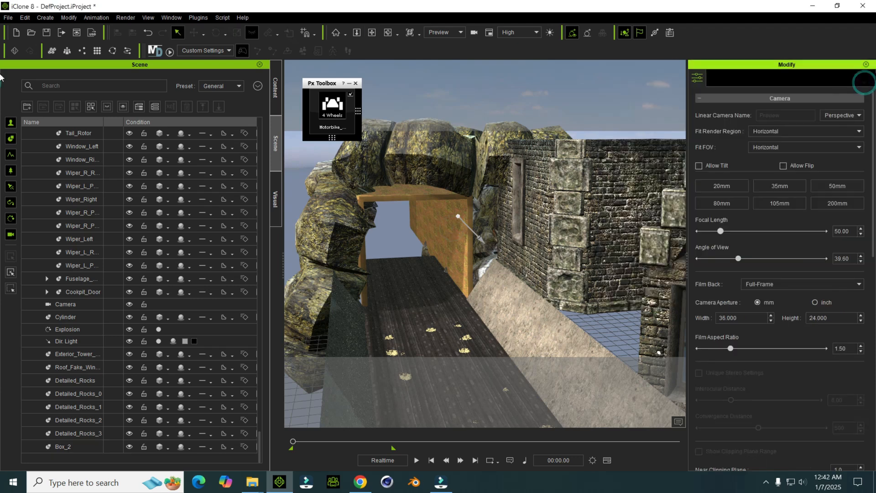
# Step: Darken the tunnel's box material by setting the brightness of its Base Color texture to -40
pyautogui.click(455, 234)
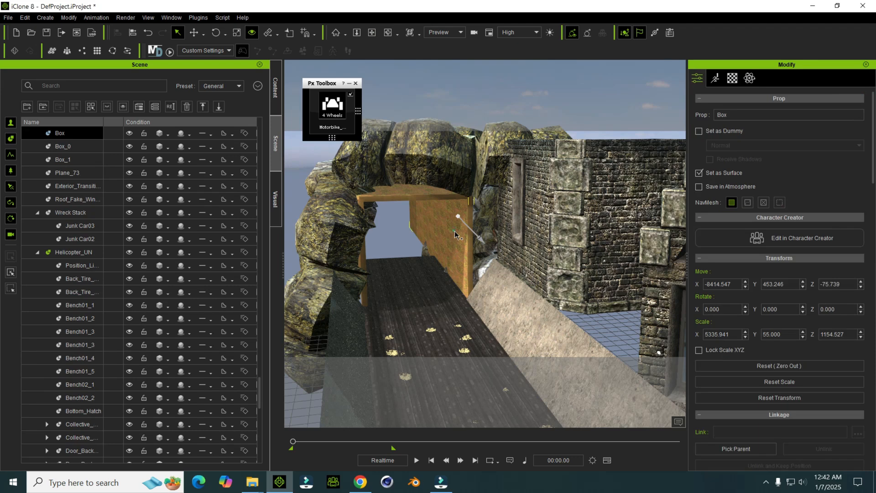
pyautogui.click(738, 79)
pyautogui.scroll(-10, 757, 250)
pyautogui.scroll(8, 761, 238)
pyautogui.rightClick(744, 275)
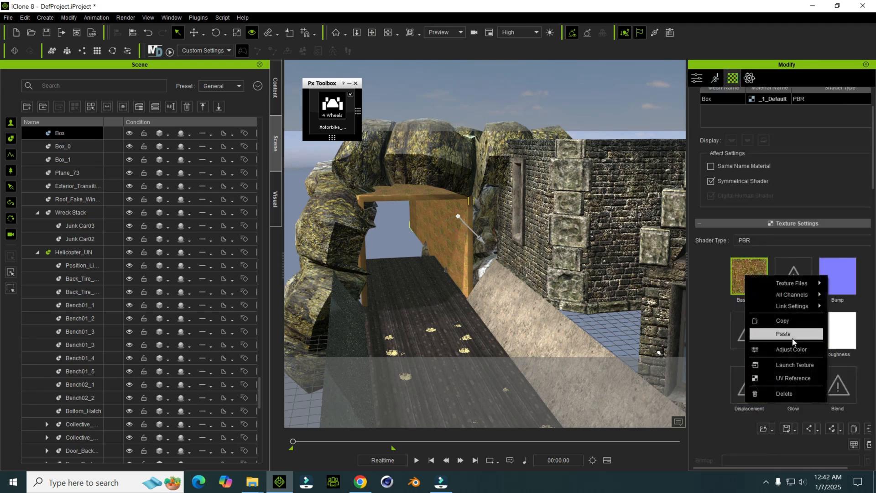
pyautogui.click(776, 349)
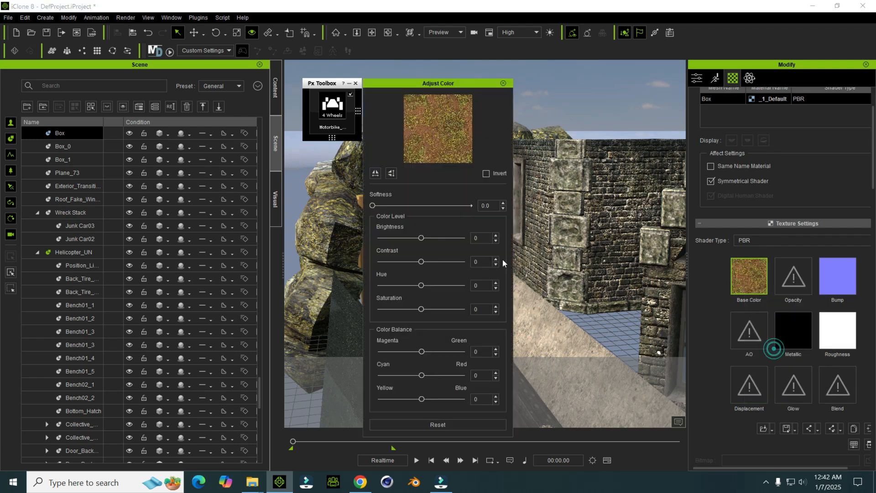
pyautogui.moveTo(421, 238); pyautogui.dragTo(407, 238)
pyautogui.moveTo(466, 84); pyautogui.dragTo(679, 127)
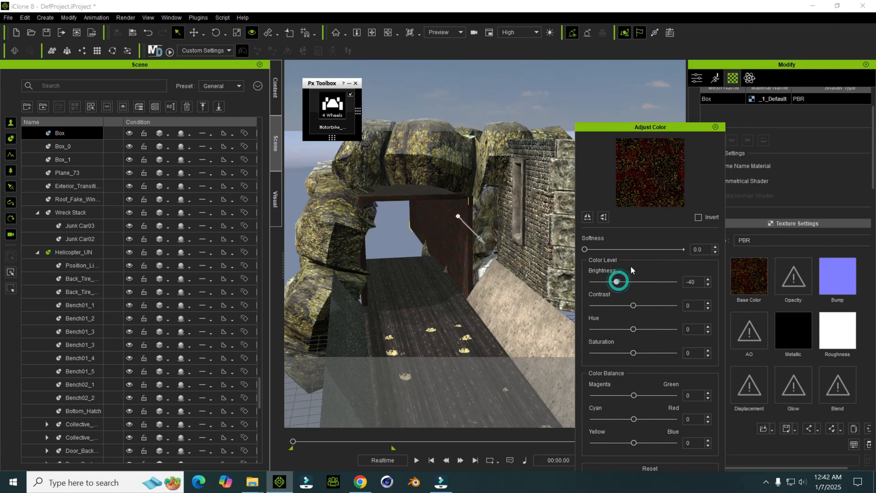
pyautogui.click(715, 127)
# Step: Rotate the copied roof box upright and slide it across the tunnel's far opening
pyautogui.moveTo(512, 187); pyautogui.dragTo(538, 202, button='middle')
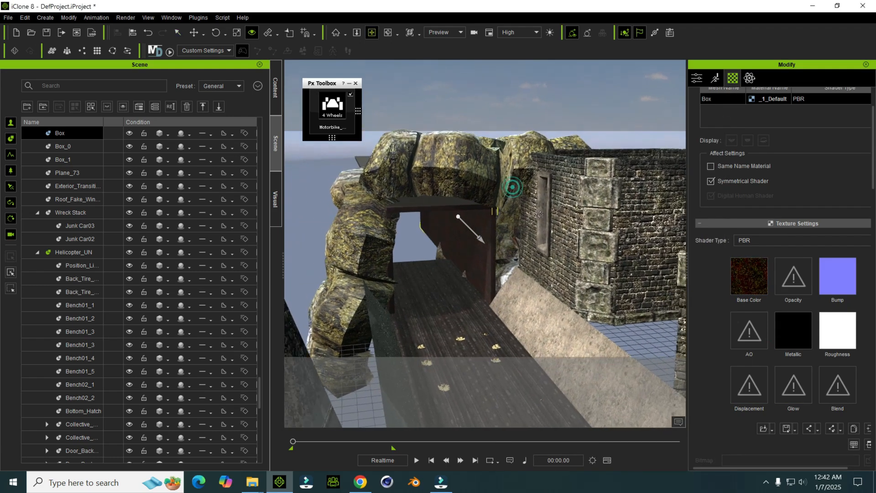
pyautogui.hotkey('ctrl', 'd')
pyautogui.press('w')
pyautogui.press('e')
pyautogui.moveTo(407, 150); pyautogui.dragTo(409, 181)
pyautogui.press('w')
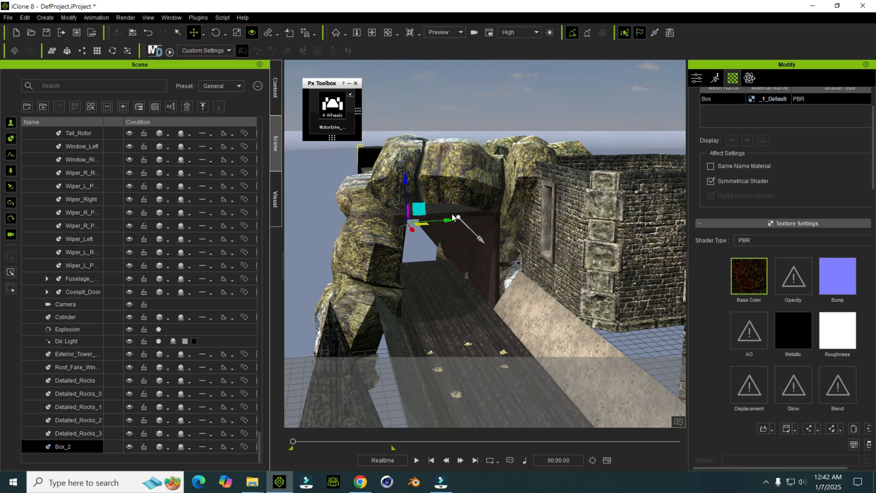
pyautogui.moveTo(457, 221); pyautogui.dragTo(474, 228)
# Step: Switch the view to Camera_0, play the animation briefly, and return to the start
pyautogui.click(451, 32)
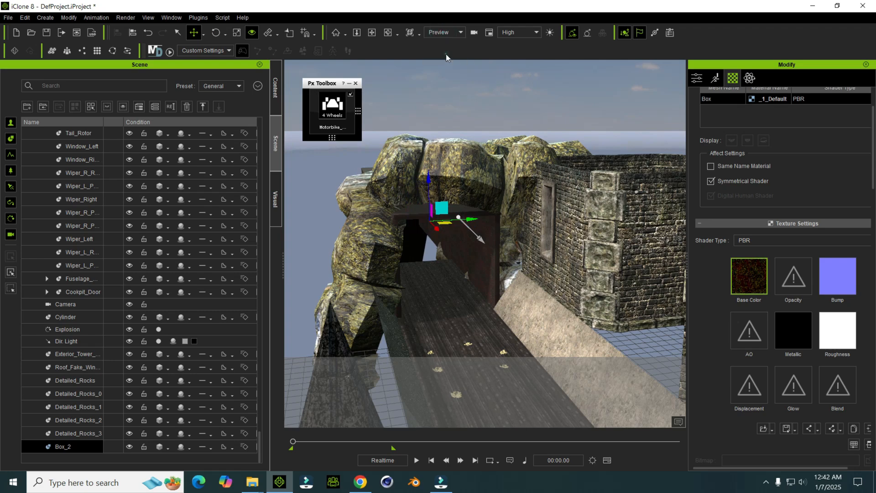
pyautogui.click(445, 55)
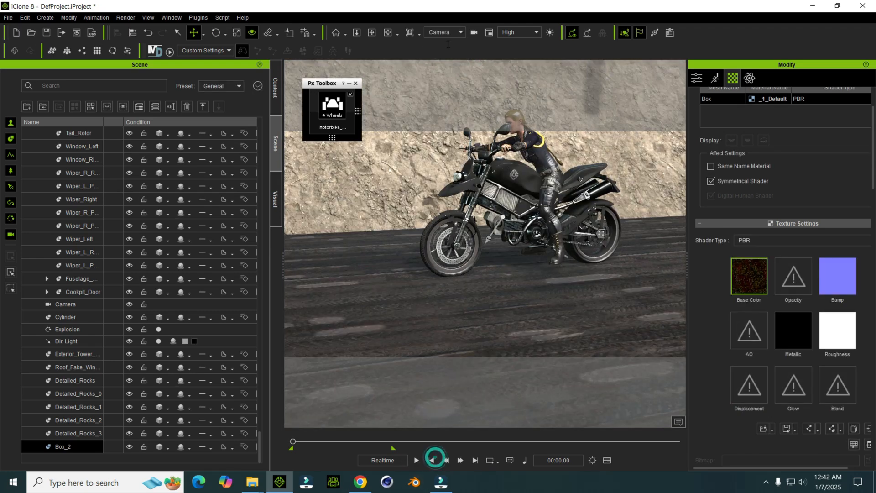
pyautogui.click(444, 32)
pyautogui.click(446, 61)
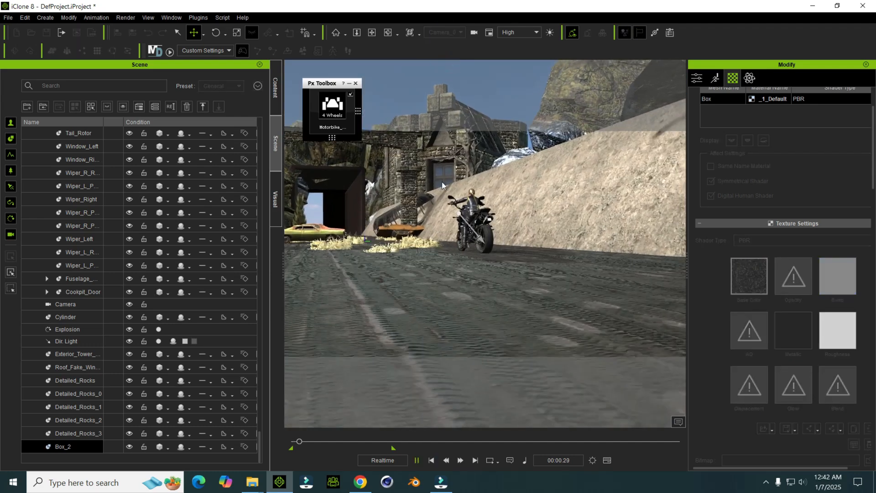
pyautogui.click(431, 460)
# Step: Slide the end box further across to close the tunnel's far opening in Camera_0, and replay the animation to check it
pyautogui.moveTo(409, 253); pyautogui.dragTo(387, 252)
pyautogui.press('e')
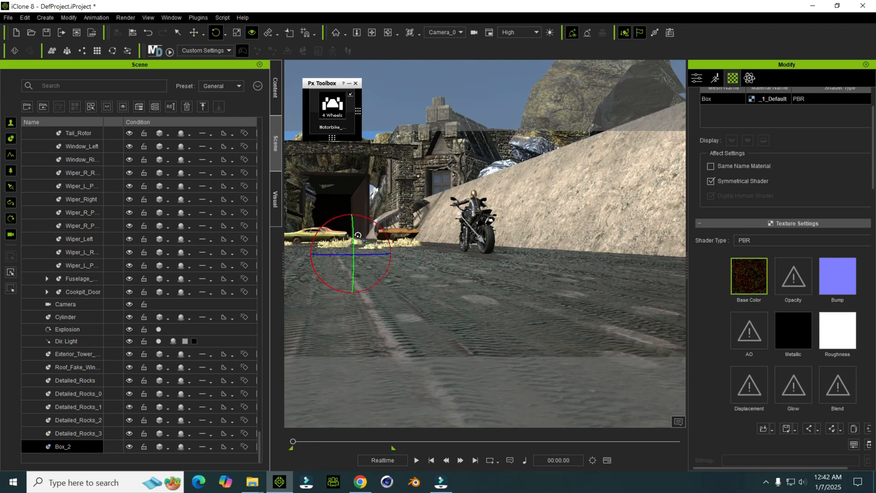
pyautogui.press('space')
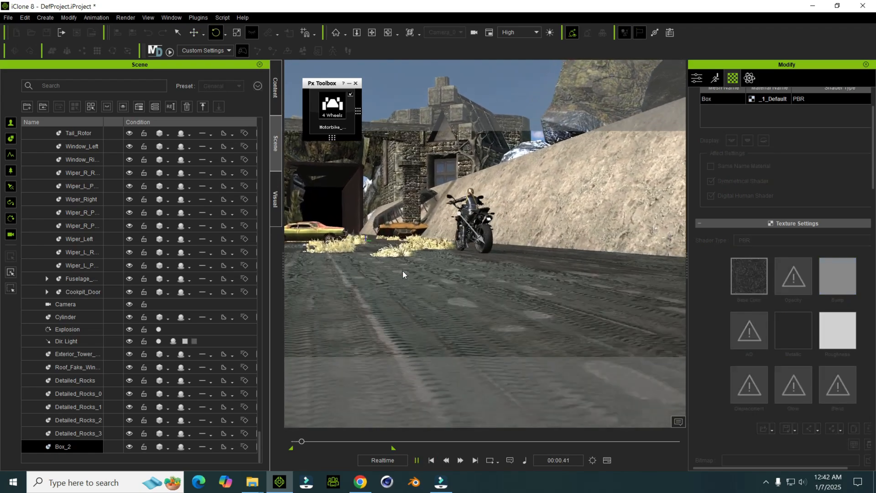
pyautogui.press('space')
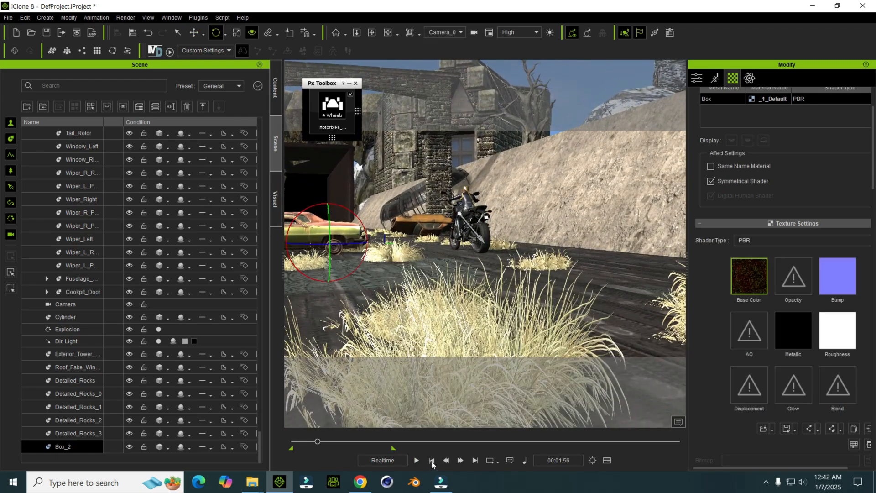
pyautogui.click(432, 461)
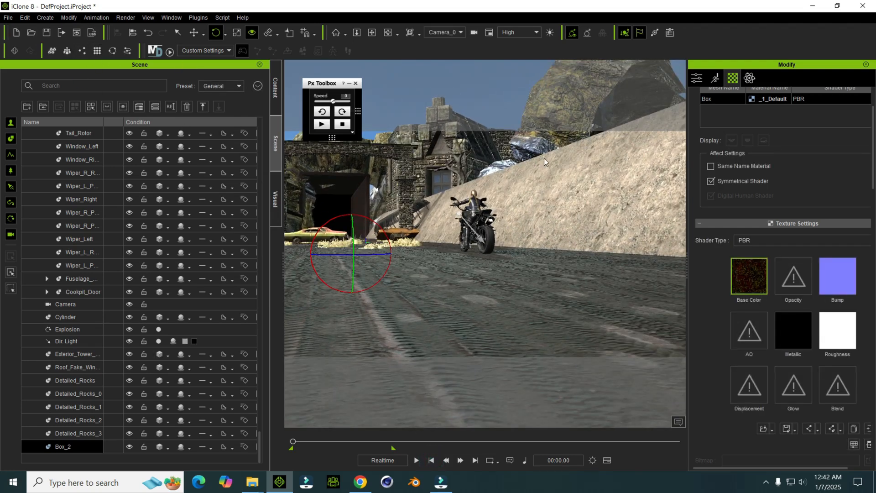
# Step: Switch back to the Preview camera and examine the arch, cars and grass along the road
pyautogui.click(453, 35)
pyautogui.click(453, 43)
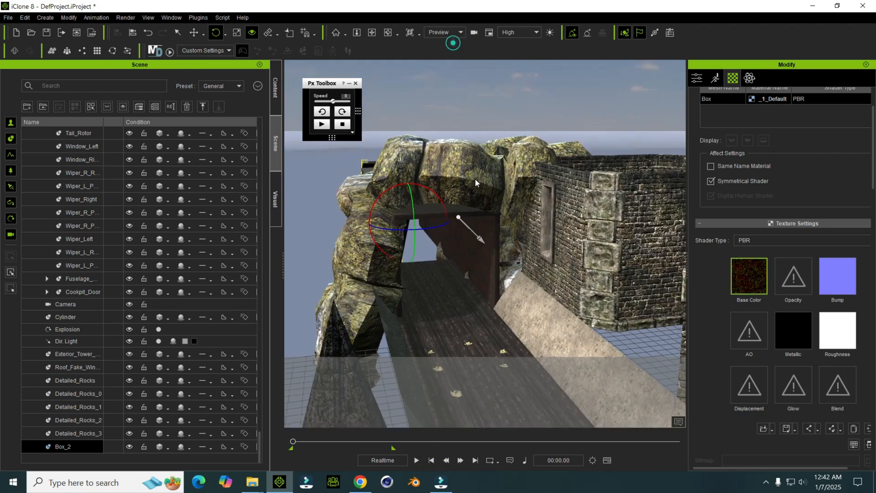
pyautogui.scroll(-8, 494, 261)
pyautogui.moveTo(391, 256); pyautogui.dragTo(426, 302)
pyautogui.scroll(-3, 563, 292)
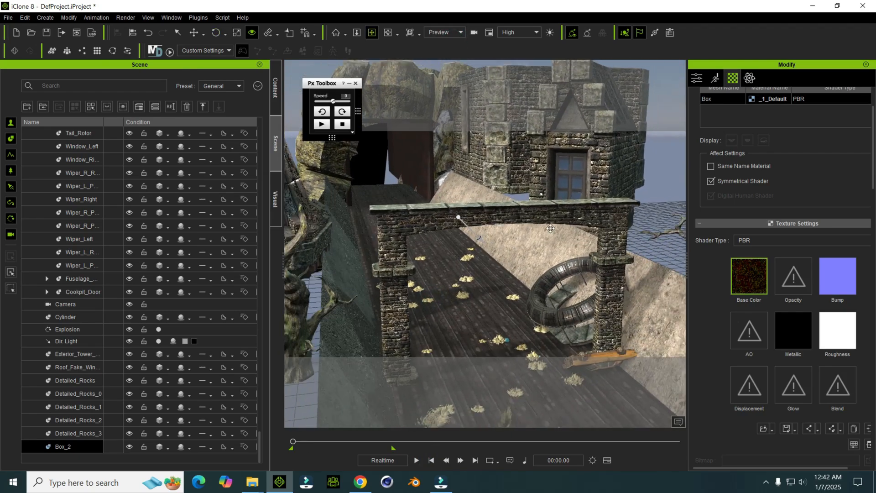
pyautogui.moveTo(523, 189); pyautogui.dragTo(460, 108)
pyautogui.scroll(-3, 491, 207)
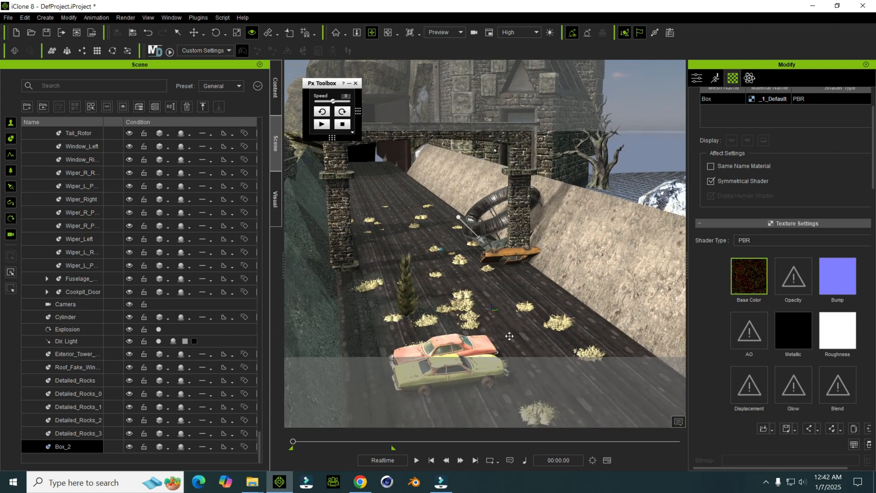
pyautogui.scroll(-2, 511, 310)
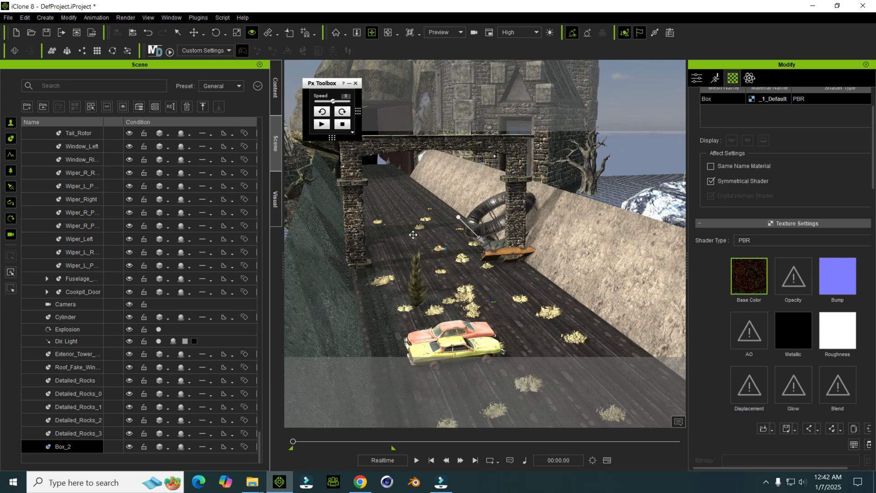
pyautogui.moveTo(471, 265); pyautogui.dragTo(424, 269)
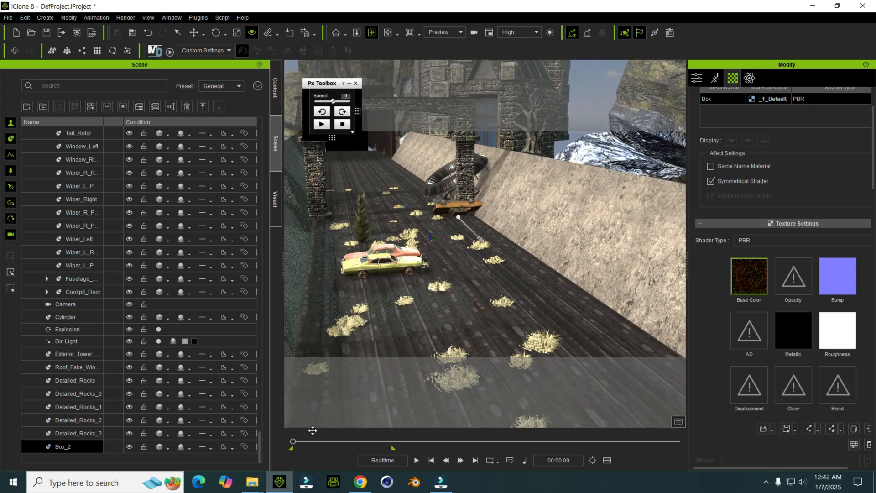
# Step: Look through the effects in the Legacy folder and return to the iClone scene
pyautogui.moveTo(252, 482)
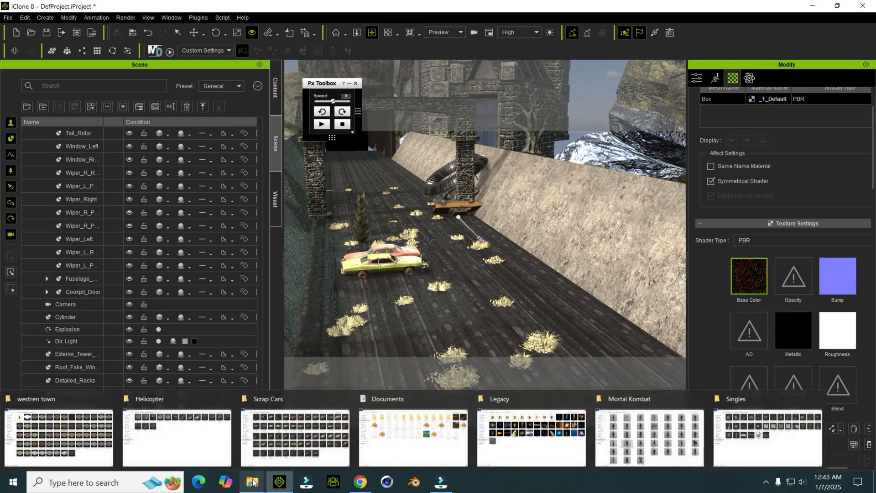
pyautogui.click(502, 438)
pyautogui.click(557, 254)
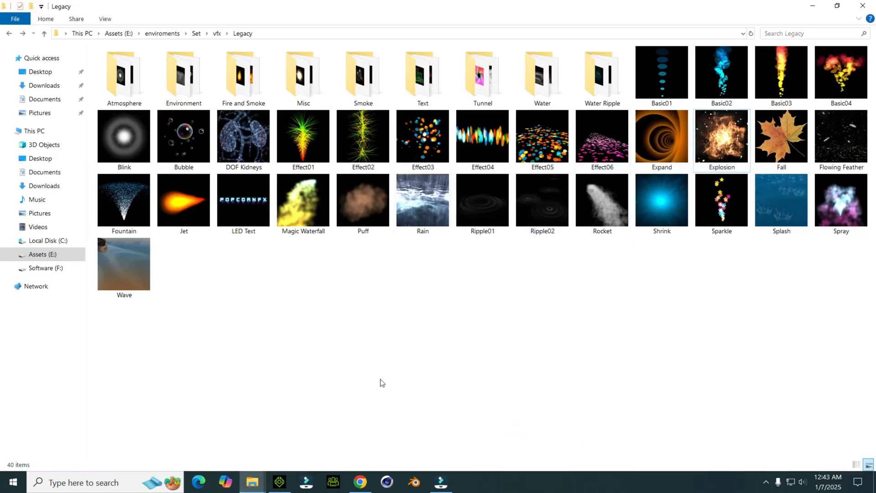
pyautogui.click(279, 482)
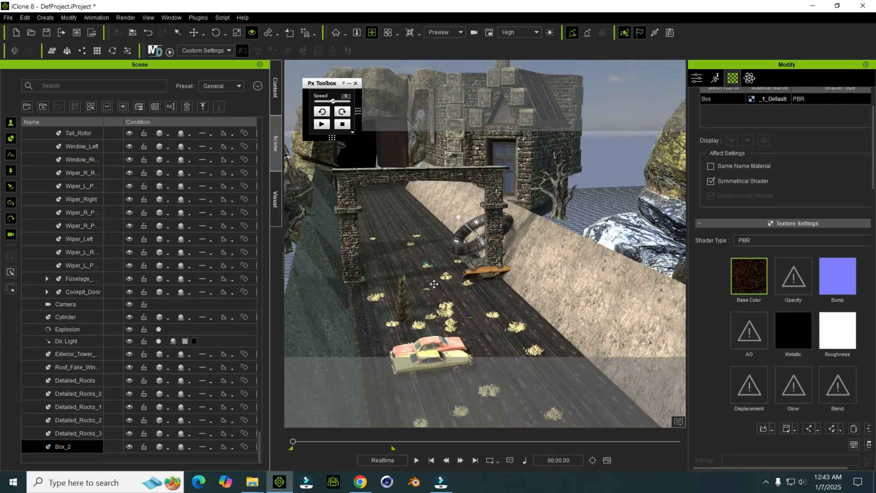
# Step: Open the render settings for the scene
pyautogui.moveTo(421, 261); pyautogui.dragTo(414, 249, button='right')
pyautogui.moveTo(431, 162); pyautogui.dragTo(434, 164, button='middle')
pyautogui.moveTo(433, 163)
pyautogui.mouseDown(button='right')
pyautogui.moveTo(436, 176)
pyautogui.moveTo(437, 166)
pyautogui.mouseUp(button='right')
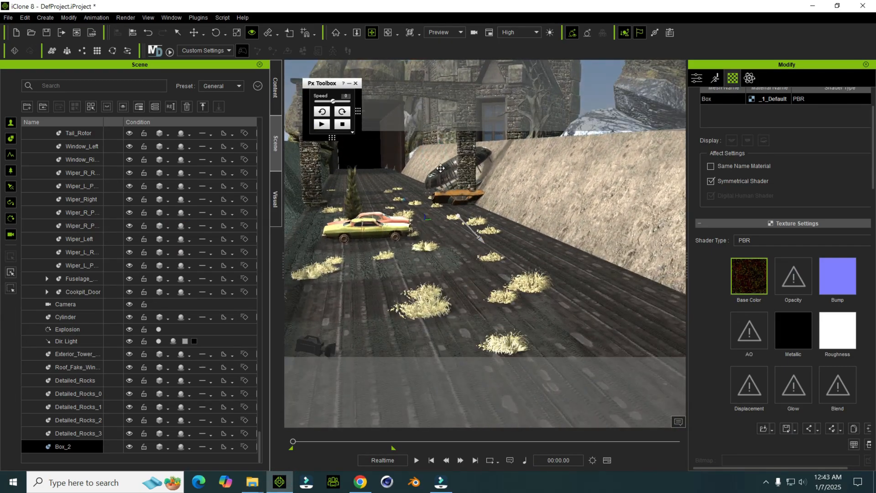
pyautogui.moveTo(440, 168); pyautogui.dragTo(450, 175, button='middle')
pyautogui.click(62, 33)
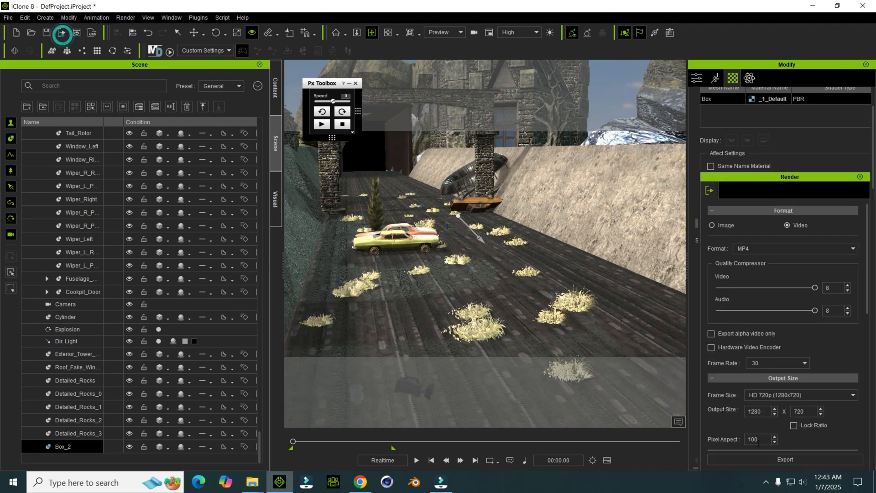